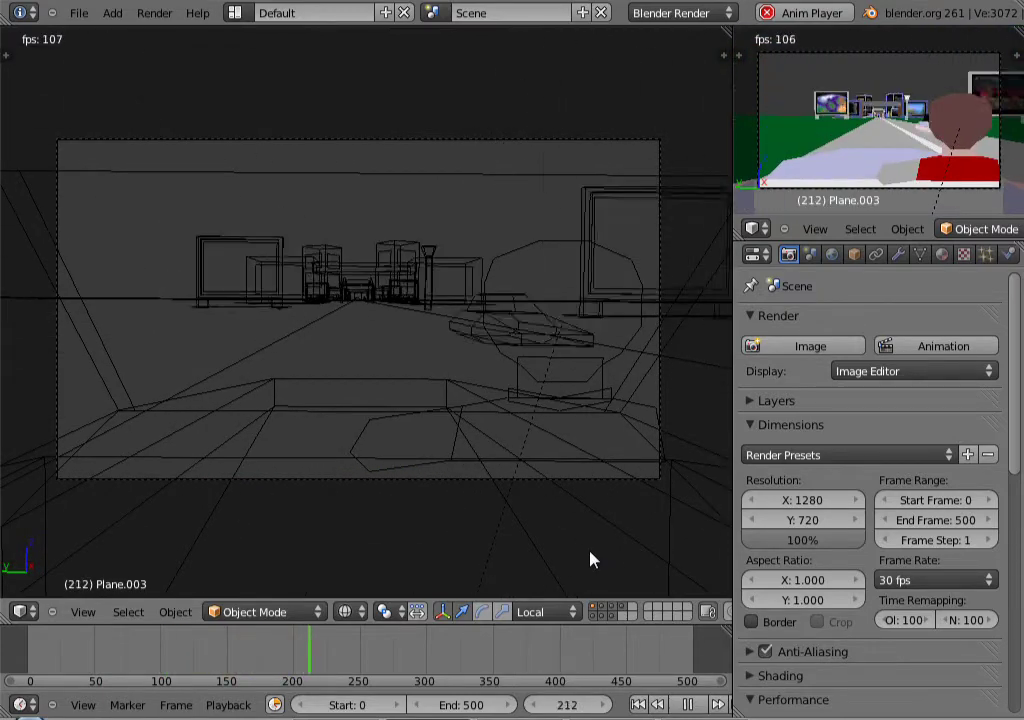
- Stop the animation playback, load the factory settings and hide the tool shelf
left_click(688, 704)
left_click(78, 13)
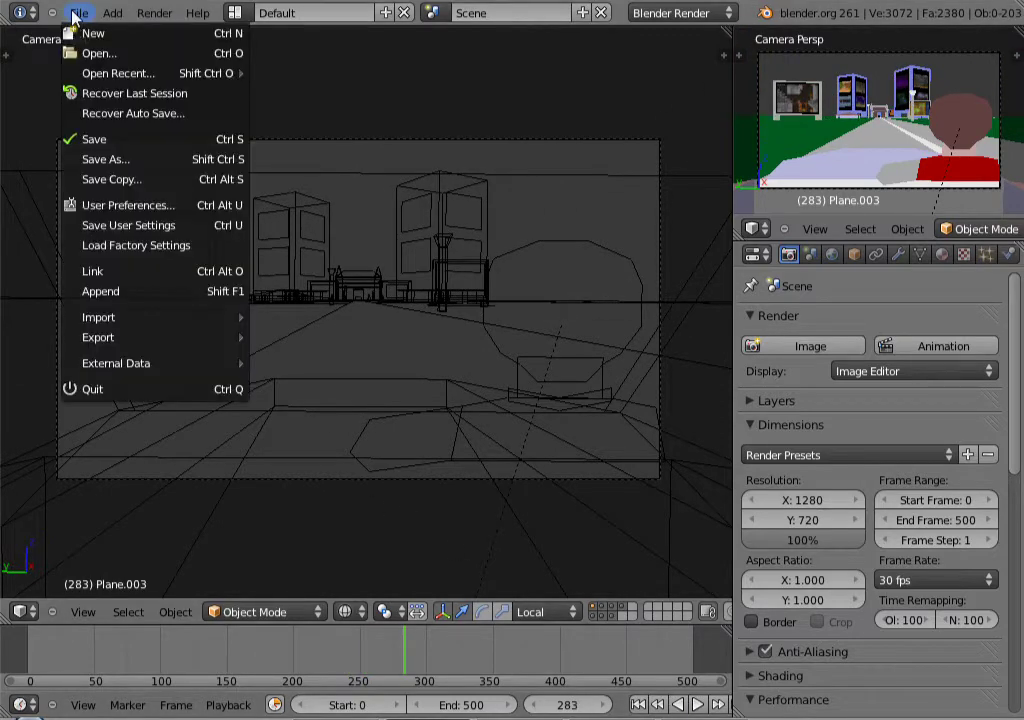
left_click(130, 252)
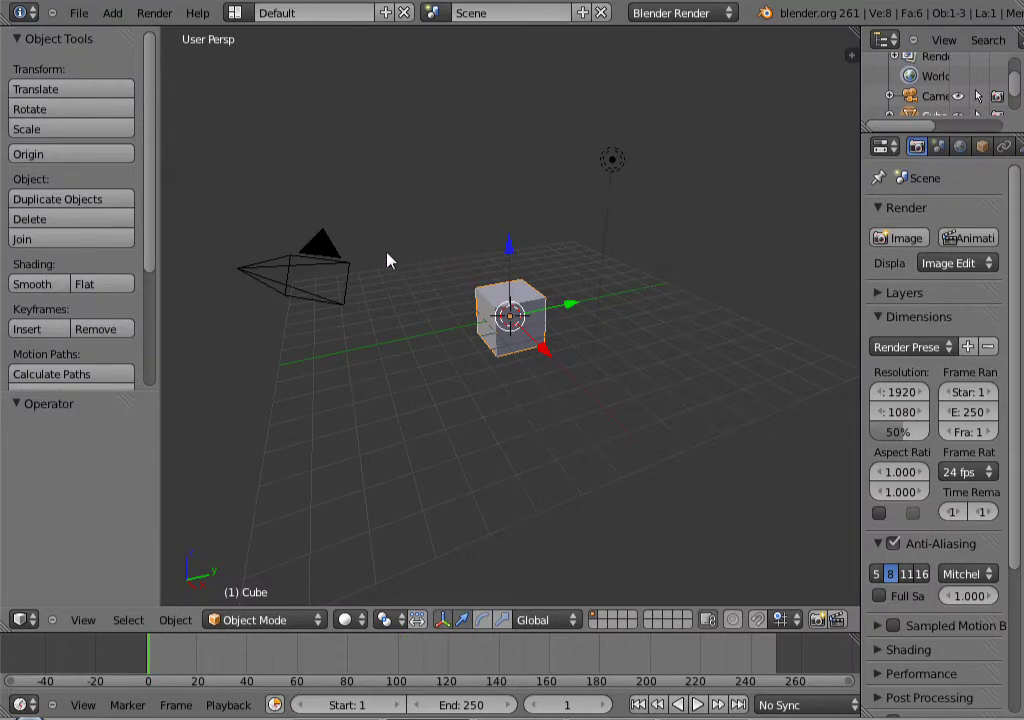
key("t")
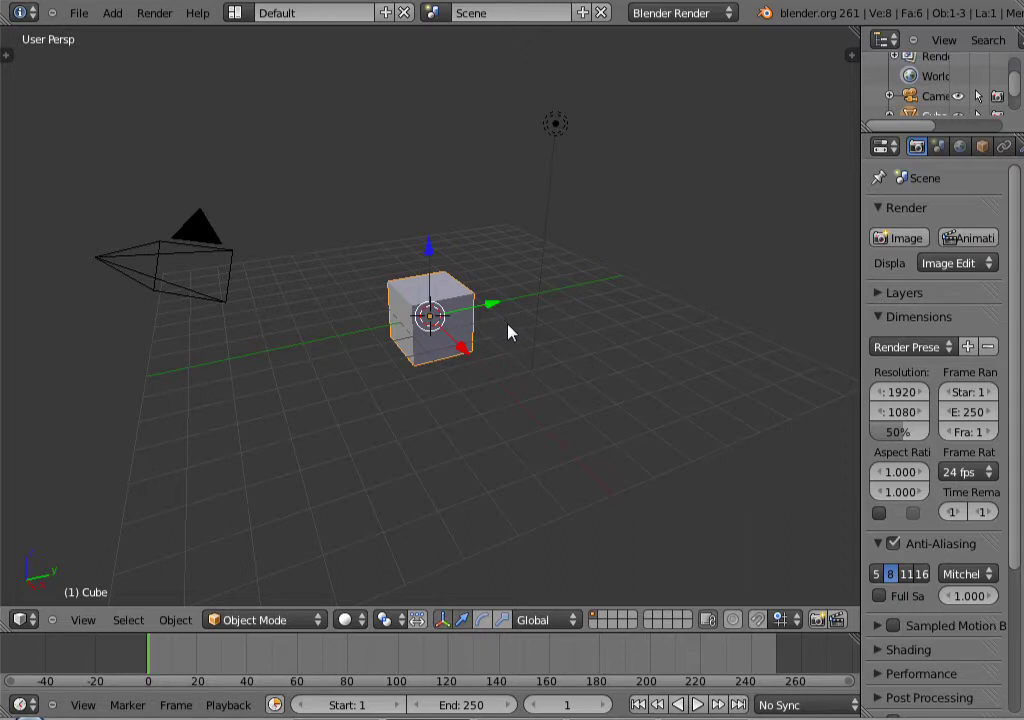
- Enable Zoom To Mouse Position in the interface preferences and close the preferences window
mouse_move(506, 336)
middle_mouse_down()
mouse_move(521, 336)
mouse_move(551, 398)
mouse_move(366, 395)
mouse_move(546, 394)
mouse_move(523, 377)
mouse_move(249, 370)
mouse_move(418, 261)
mouse_move(472, 393)
mouse_move(498, 325)
mouse_move(544, 359)
mouse_move(505, 346)
middle_mouse_up()
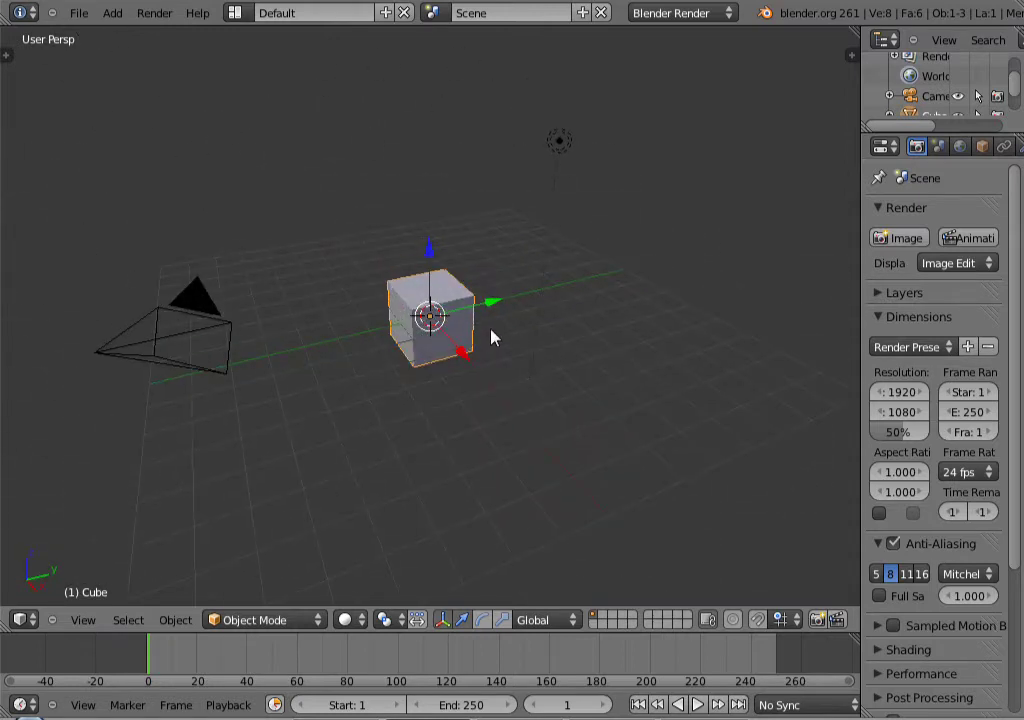
mouse_move(503, 341)
middle_mouse_down()
mouse_move(551, 327)
mouse_move(356, 326)
mouse_move(482, 277)
mouse_move(469, 373)
mouse_move(512, 311)
mouse_move(503, 320)
mouse_move(478, 305)
mouse_move(487, 331)
middle_mouse_up()
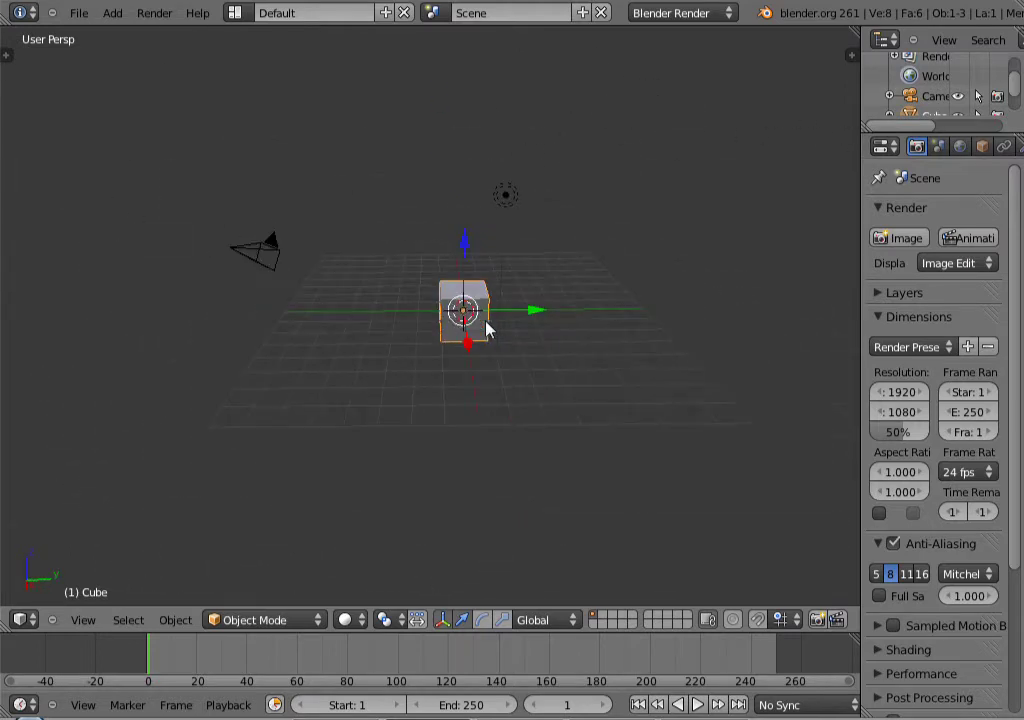
middle_click_drag(330, 326, 556, 306)
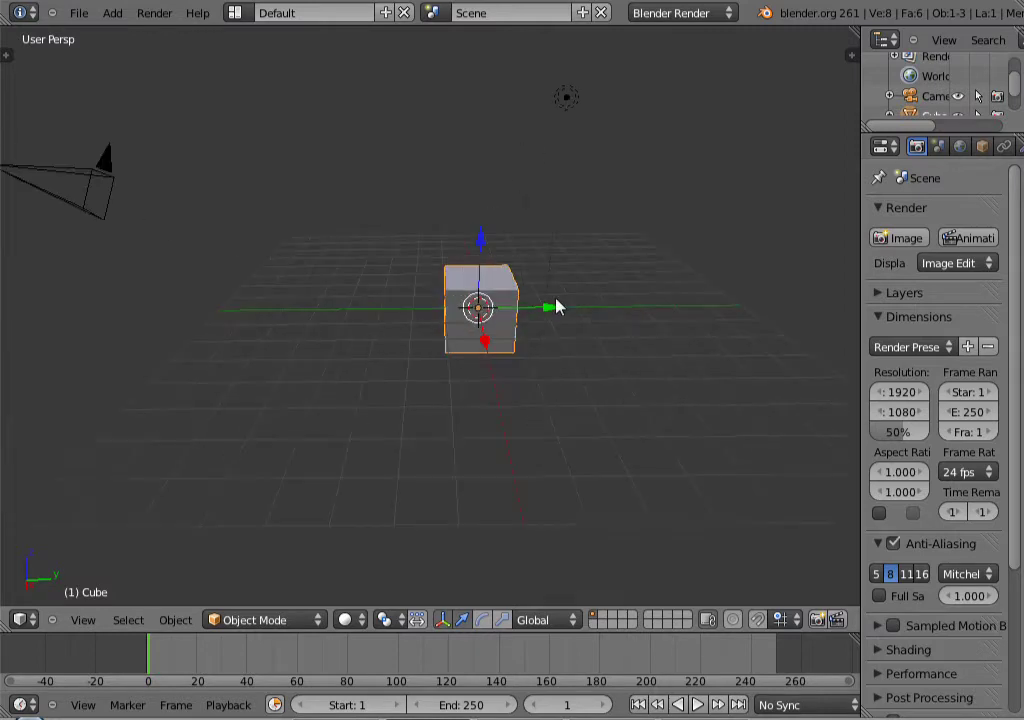
left_click(79, 14)
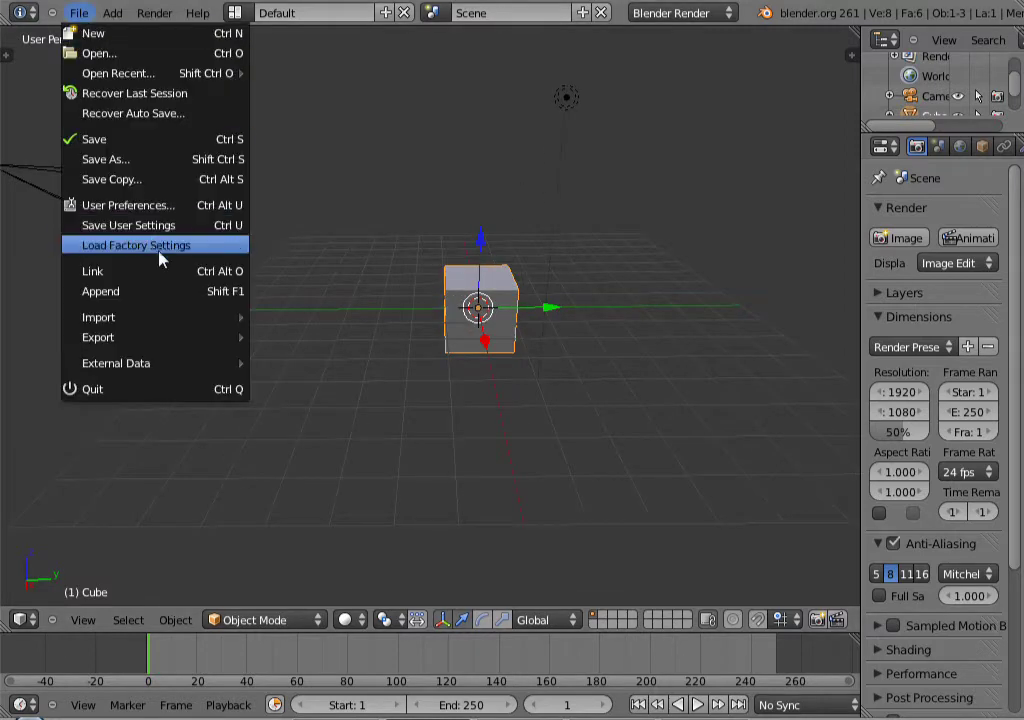
left_click(150, 207)
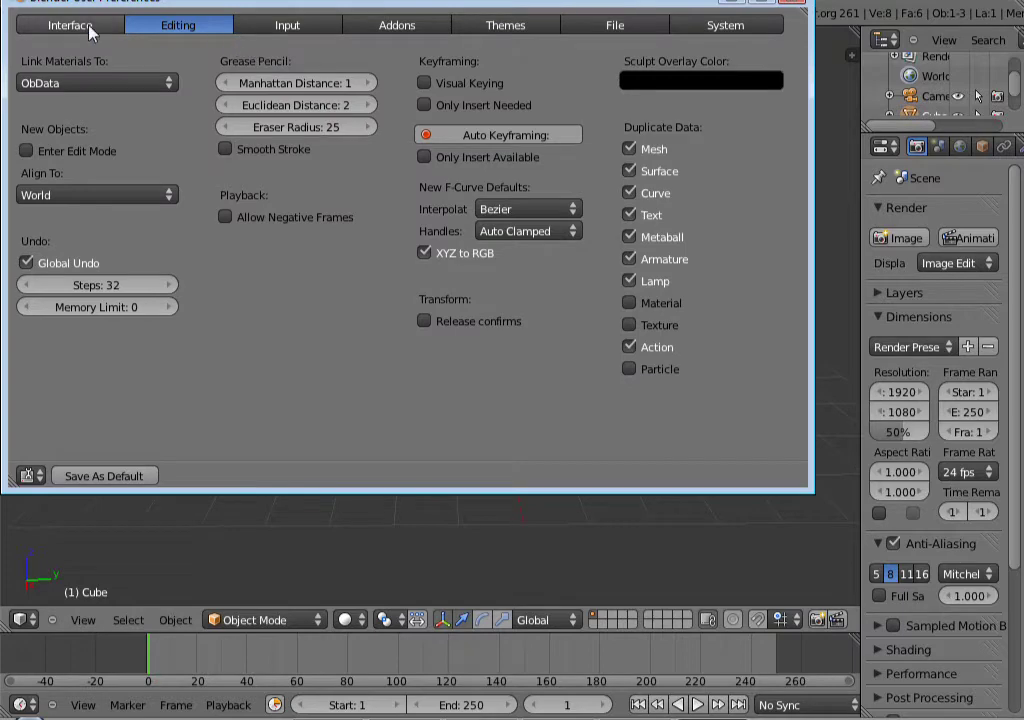
left_click(95, 24)
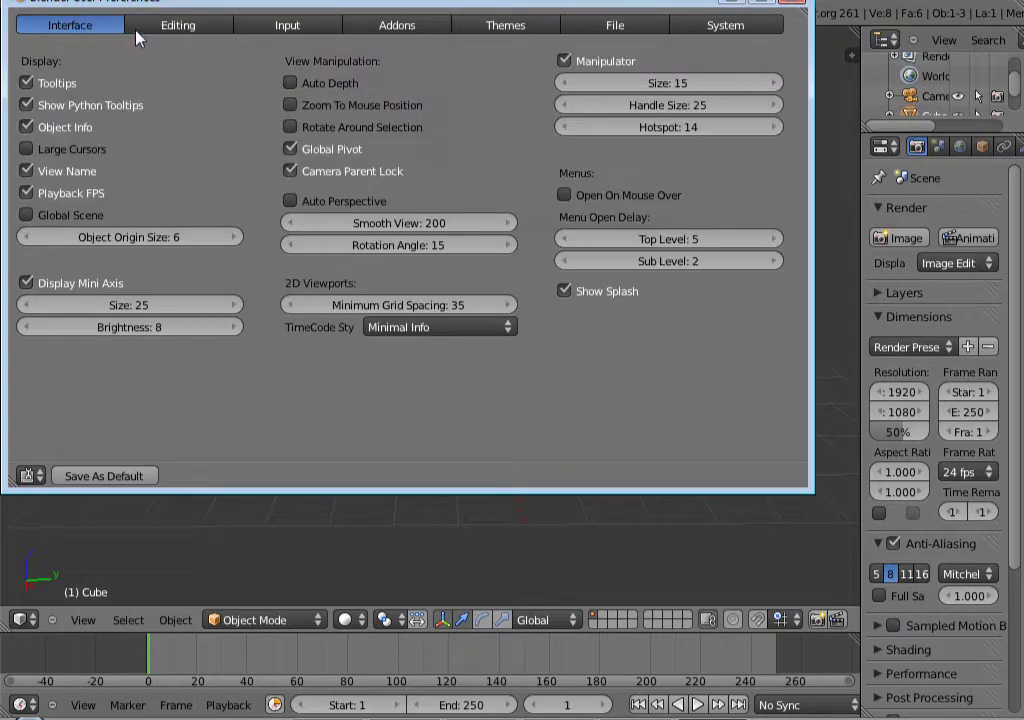
left_click(291, 105)
left_click(795, 6)
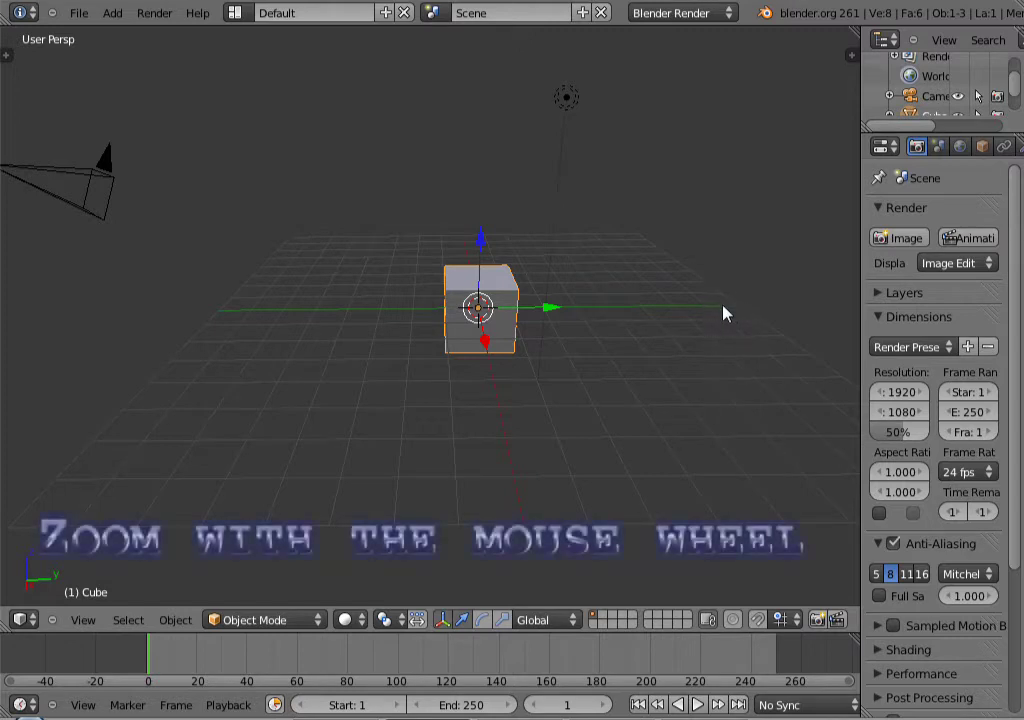
- Zoom the 3D view in and out around different points to try zooming towards the mouse position
scroll(742, 312, "up", 6)
scroll(742, 312, "down", 6)
scroll(320, 325, "up", 4)
scroll(222, 292, "down", 4)
scroll(222, 292, "down", 2)
scroll(354, 265, "up", 4)
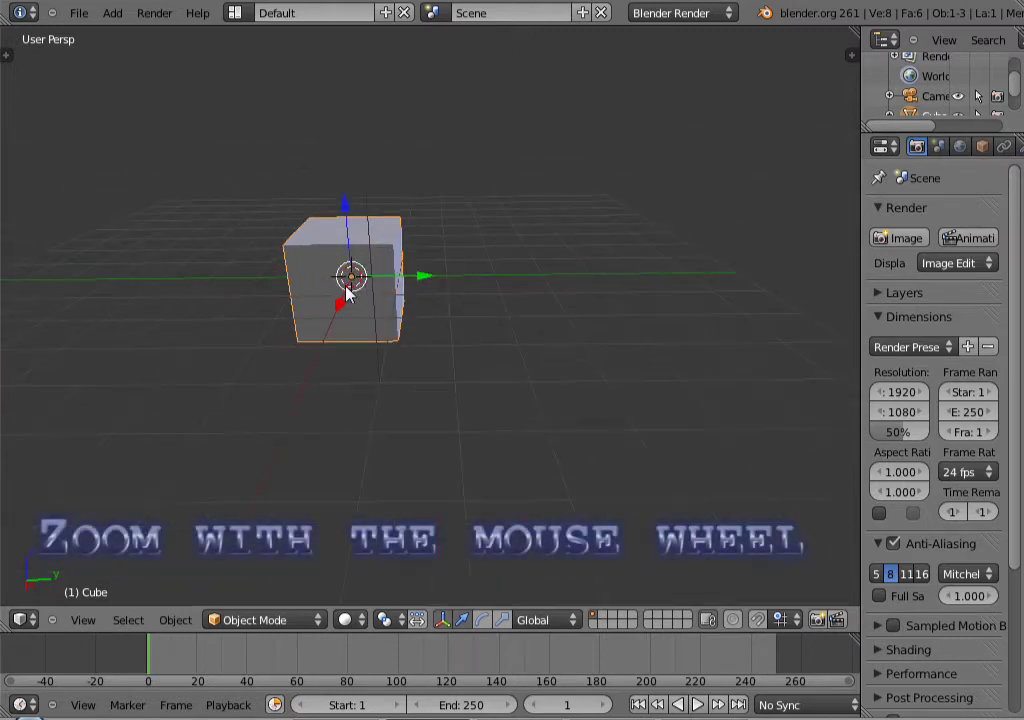
scroll(362, 290, "down", 4)
scroll(663, 293, "up", 5)
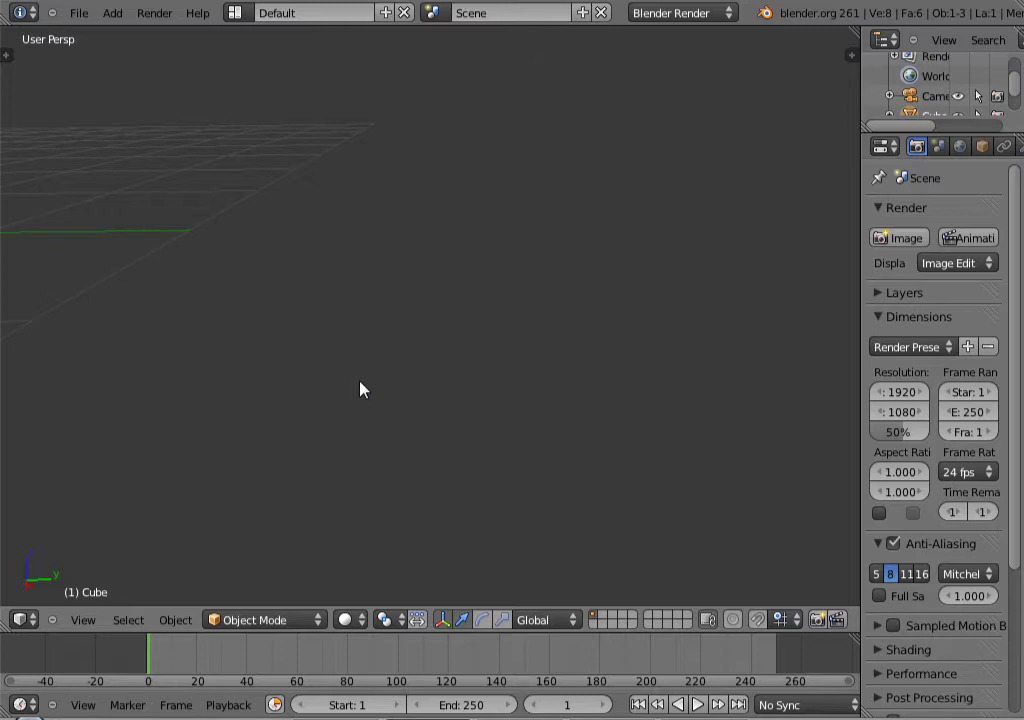
- Centre the 3D view on the selected cube and orbit to see it from an angle above
key("KP_Decimal")
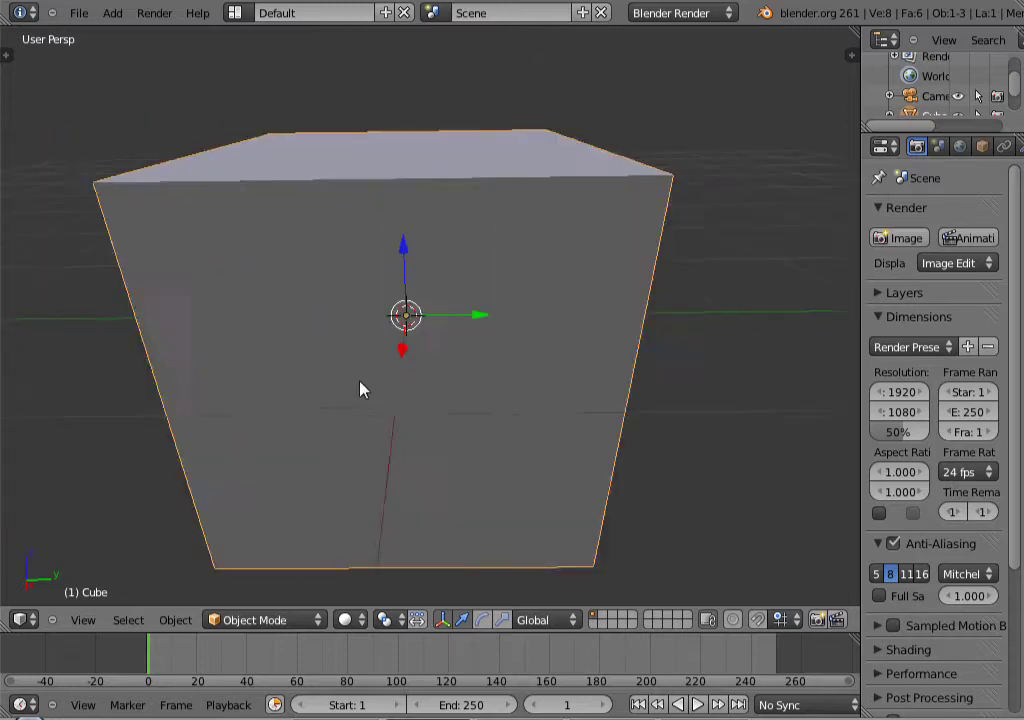
middle_click_drag(360, 381, 421, 282)
scroll(405, 316, "down", 5)
scroll(453, 320, "down", 1)
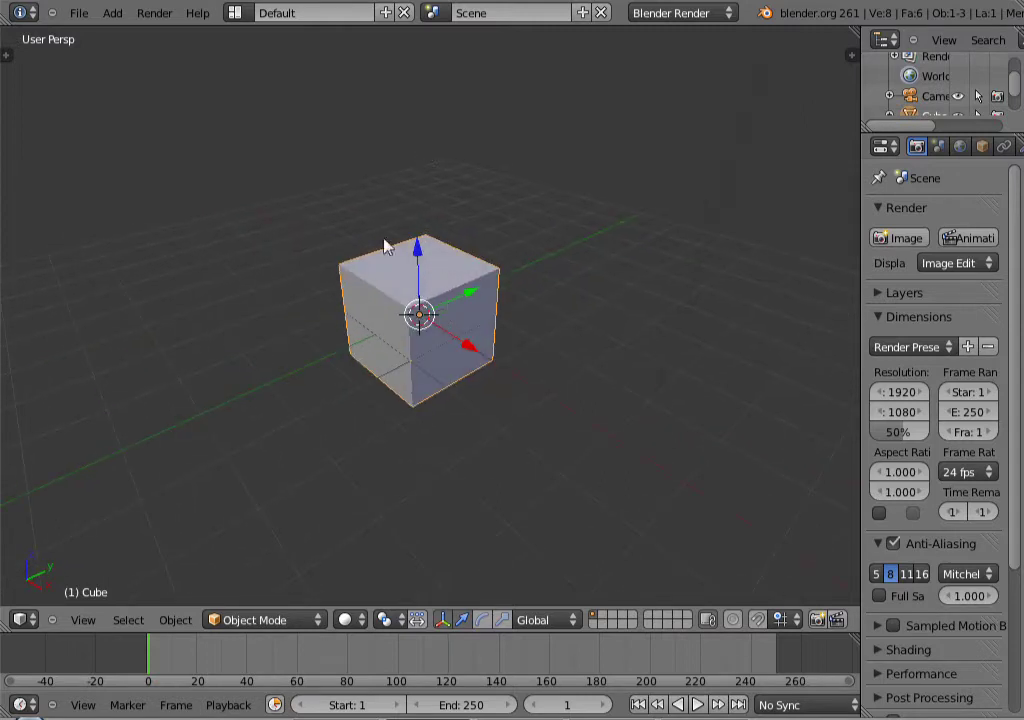
middle_click_drag(450, 240, 447, 318)
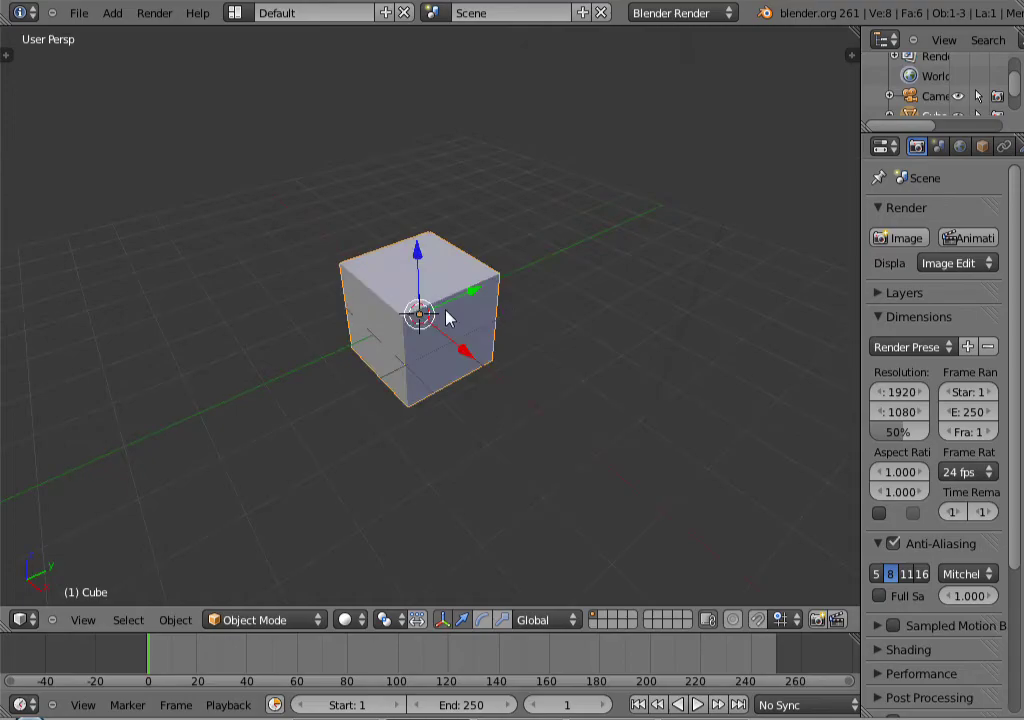
middle_click_drag(405, 278, 443, 278)
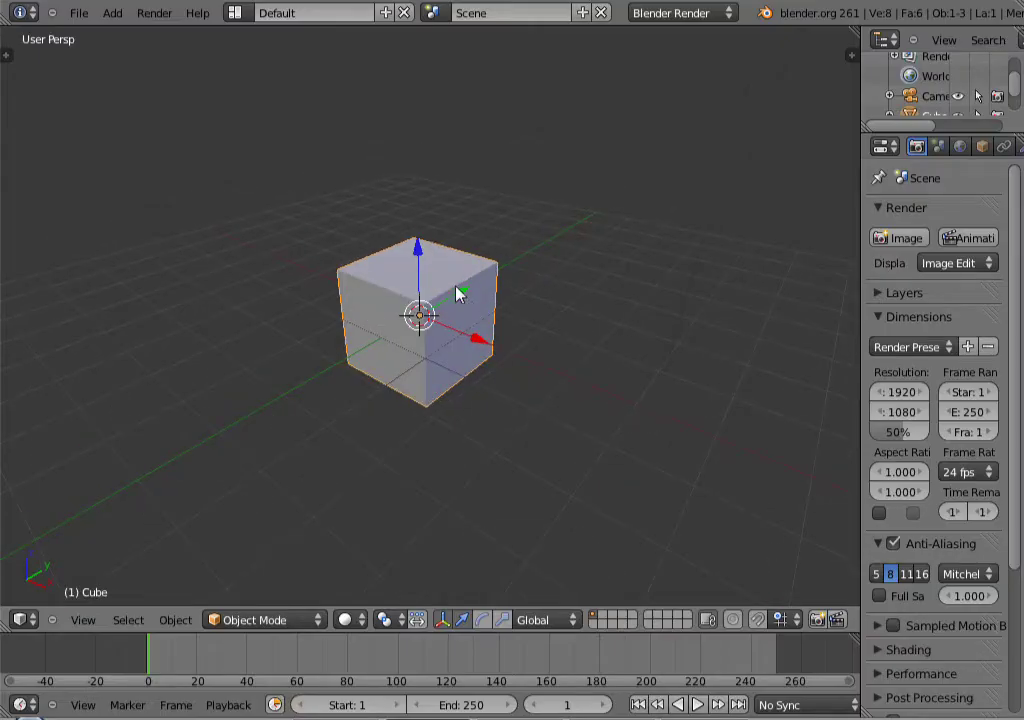
- Try moving the cube freehand along the X, Z and Y axes, away from the scene origin
key("g")
key("y")
key("Escape")
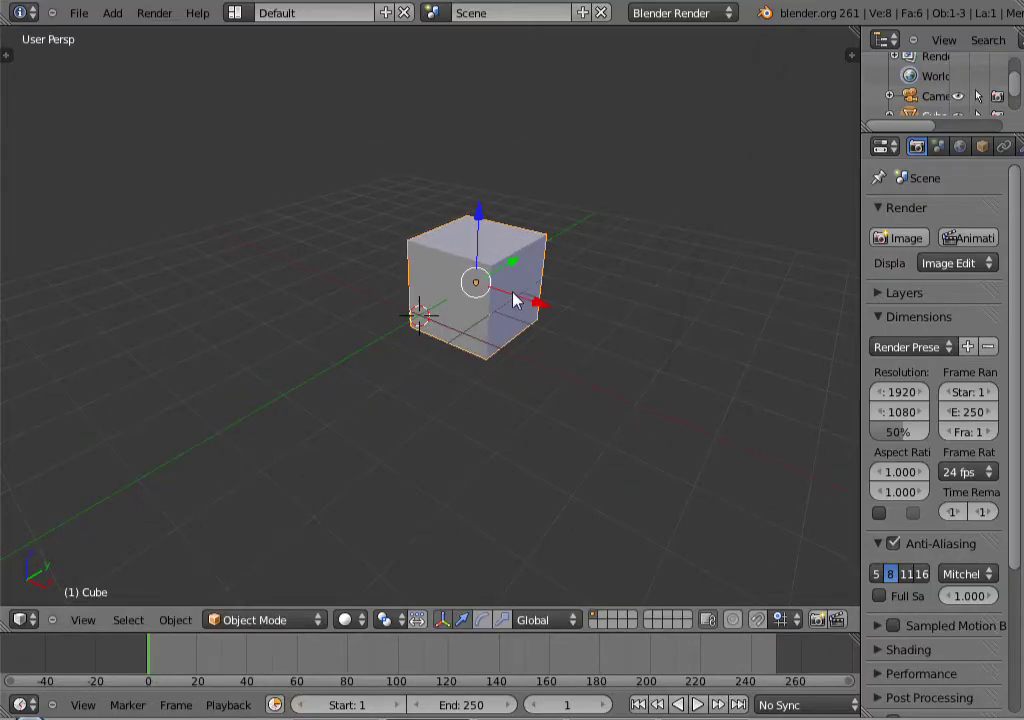
key("g")
key("x")
left_click(595, 330)
key("g")
key("z")
left_click(551, 238)
key("g")
key("y")
left_click(597, 250)
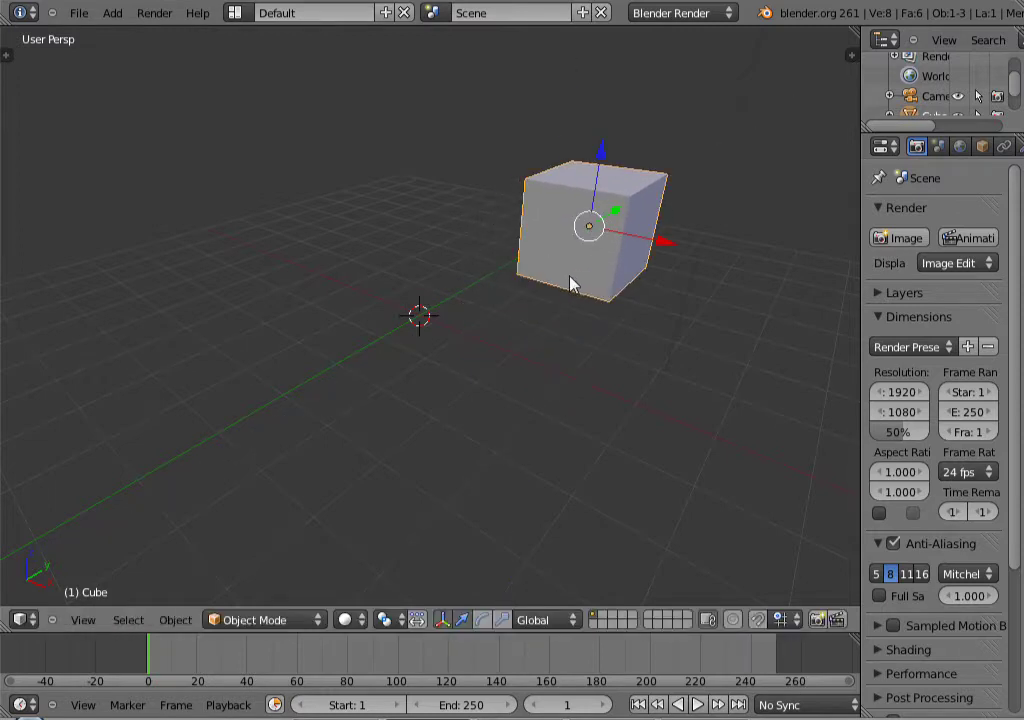
- Undo all the cube moves to return it to the scene origin
key("ctrl+z")
key("ctrl+z")
key("ctrl+z")
key("ctrl+z")
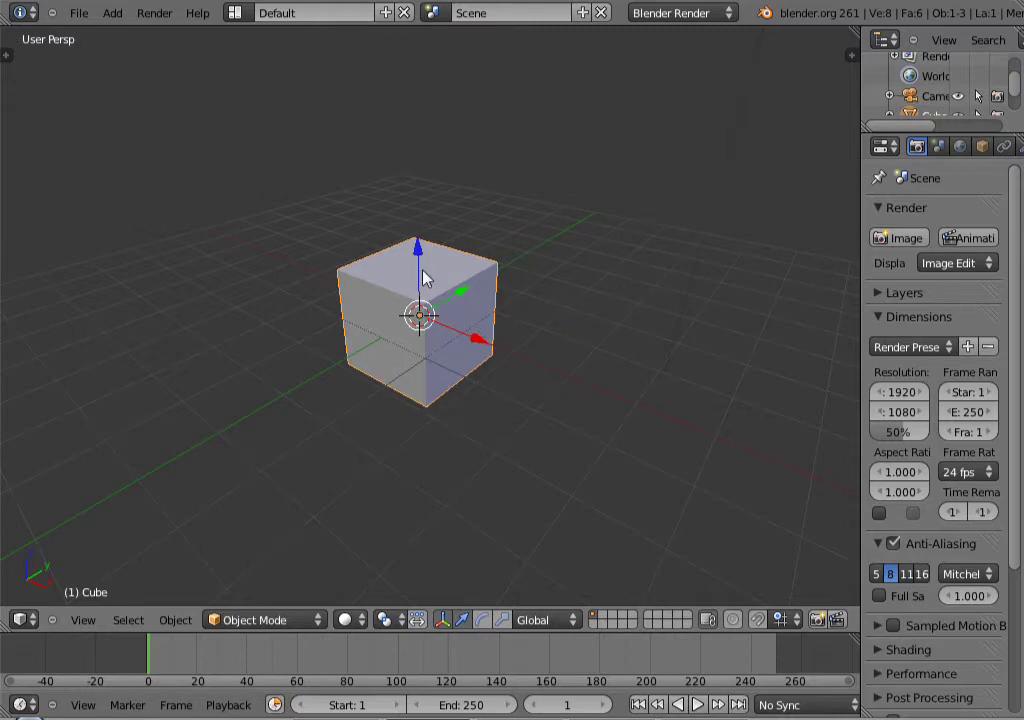
- Scale the cube along the global Z axis by about 1.75 to make a tall box
middle_click_drag(468, 318, 446, 320)
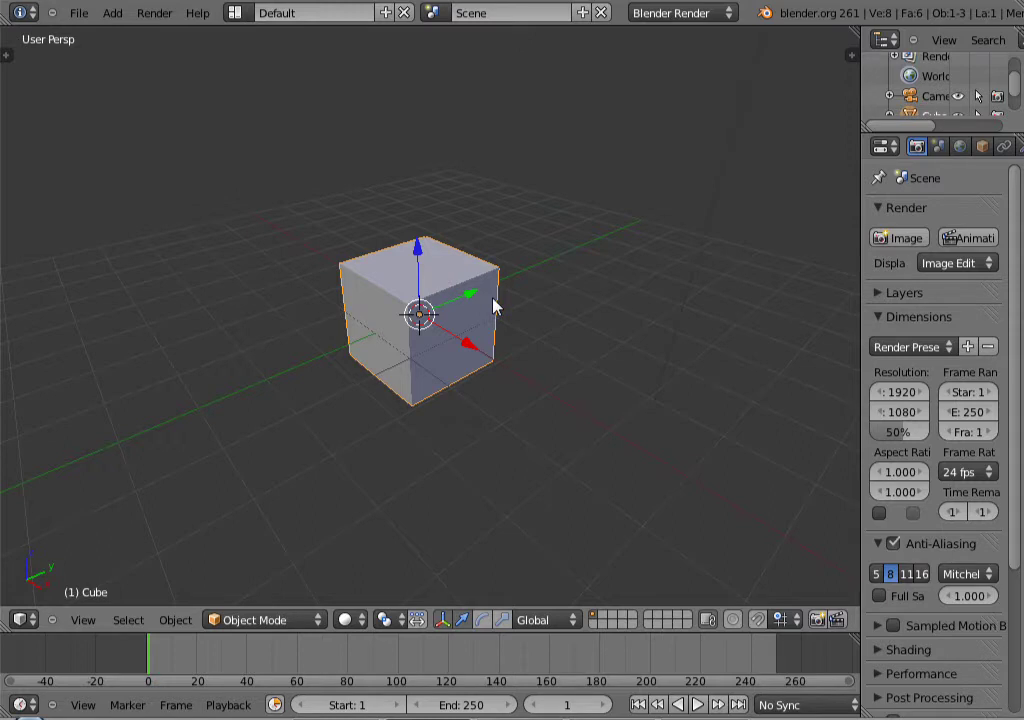
key("s")
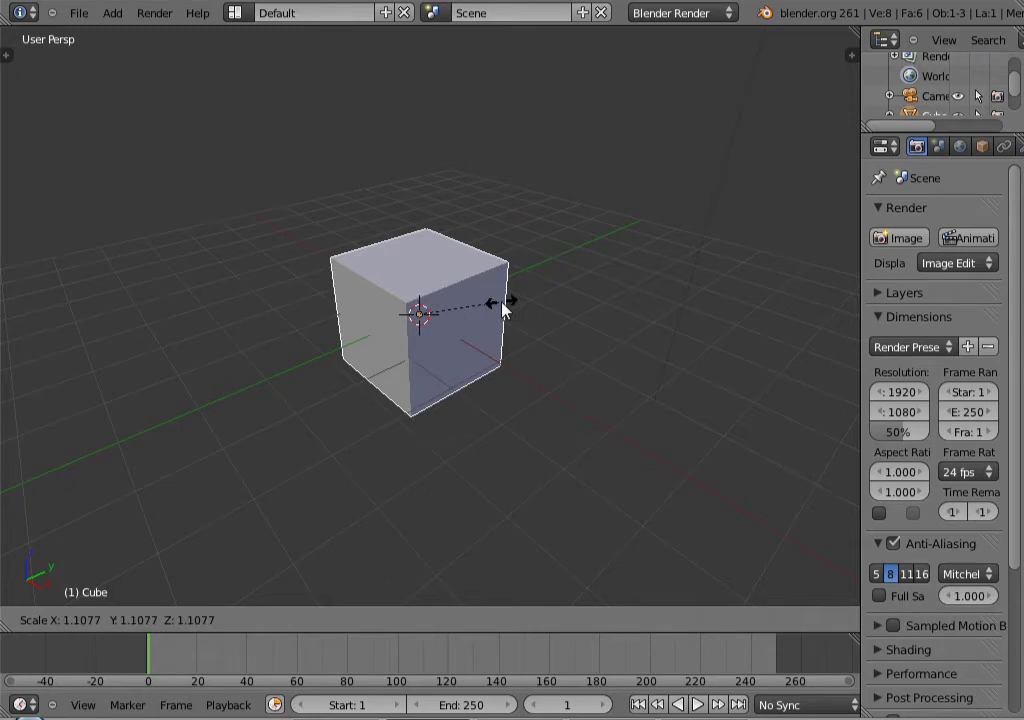
key("z")
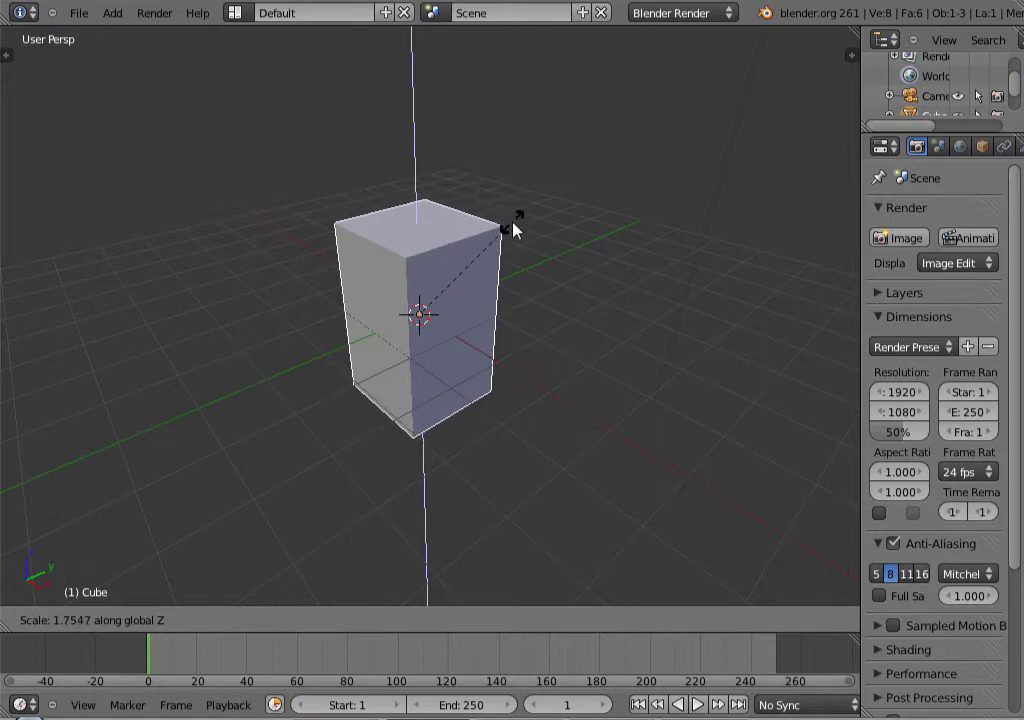
left_click(512, 224)
- Raise the tall box along the Z axis until its base sits near the grid floor, and centre the view on it
middle_click_drag(535, 313, 352, 290)
middle_click_drag(360, 362, 430, 318)
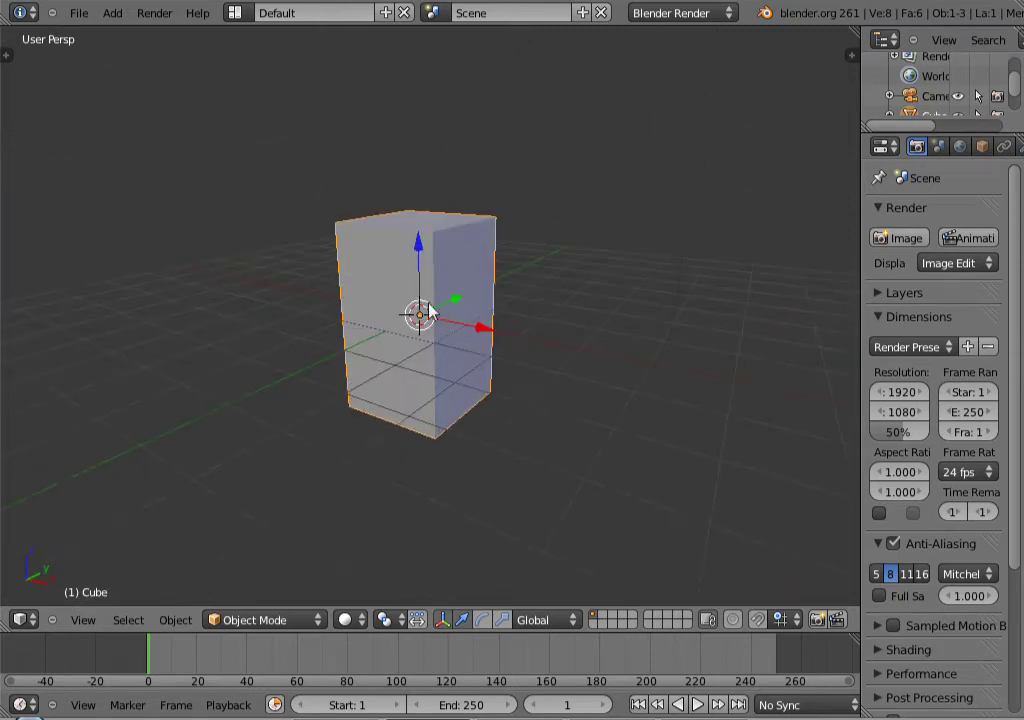
left_click_drag(422, 270, 430, 139)
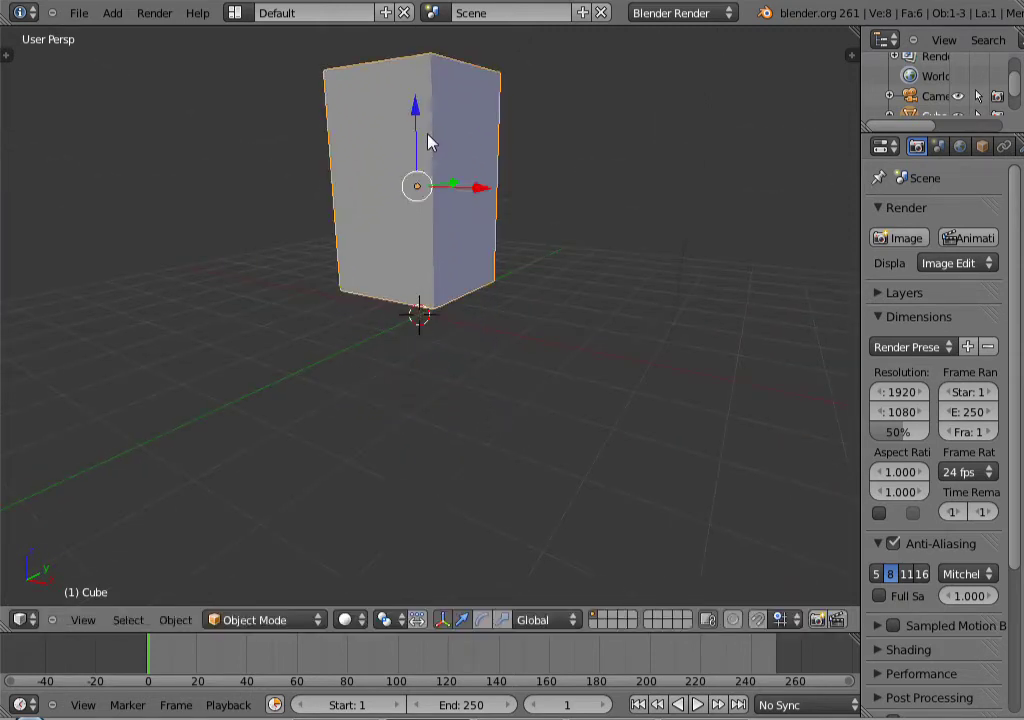
key("KP_Decimal")
middle_click_drag(546, 339, 513, 283)
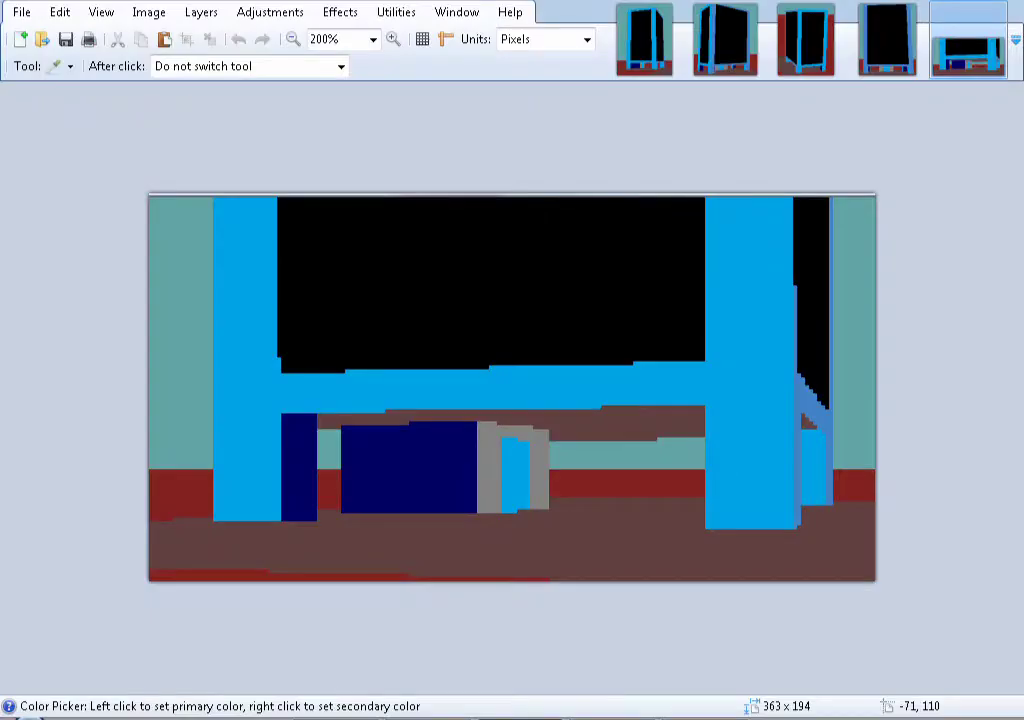
- Switch to Paint.NET and examine the reference images of the blue-framed box and its legs from several angles
left_click(648, 55)
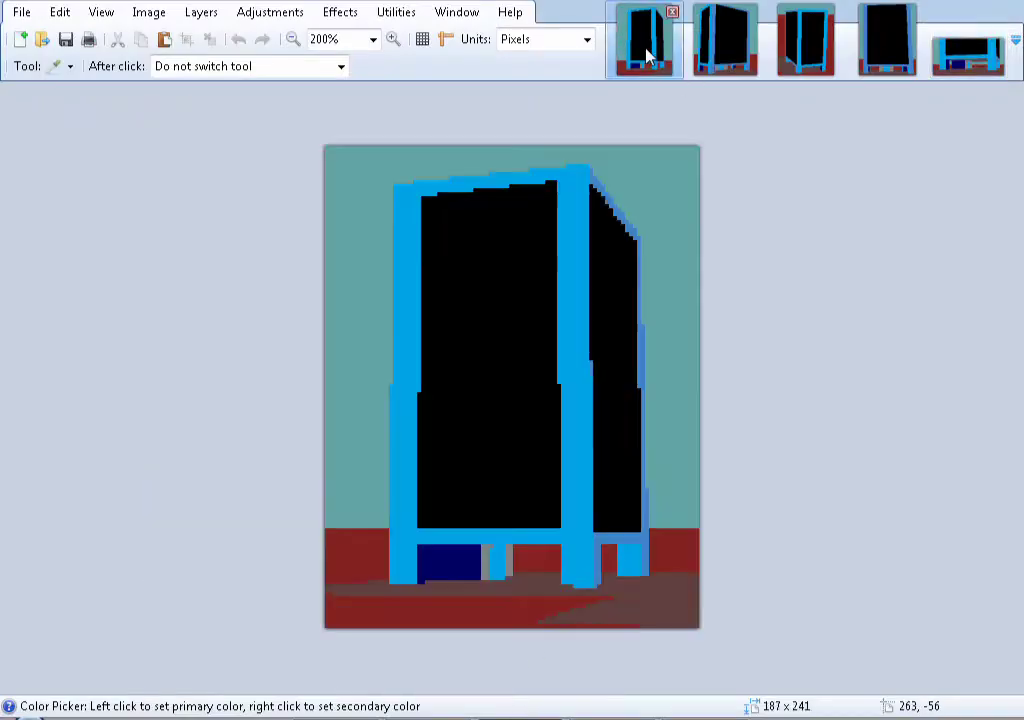
left_click(727, 60)
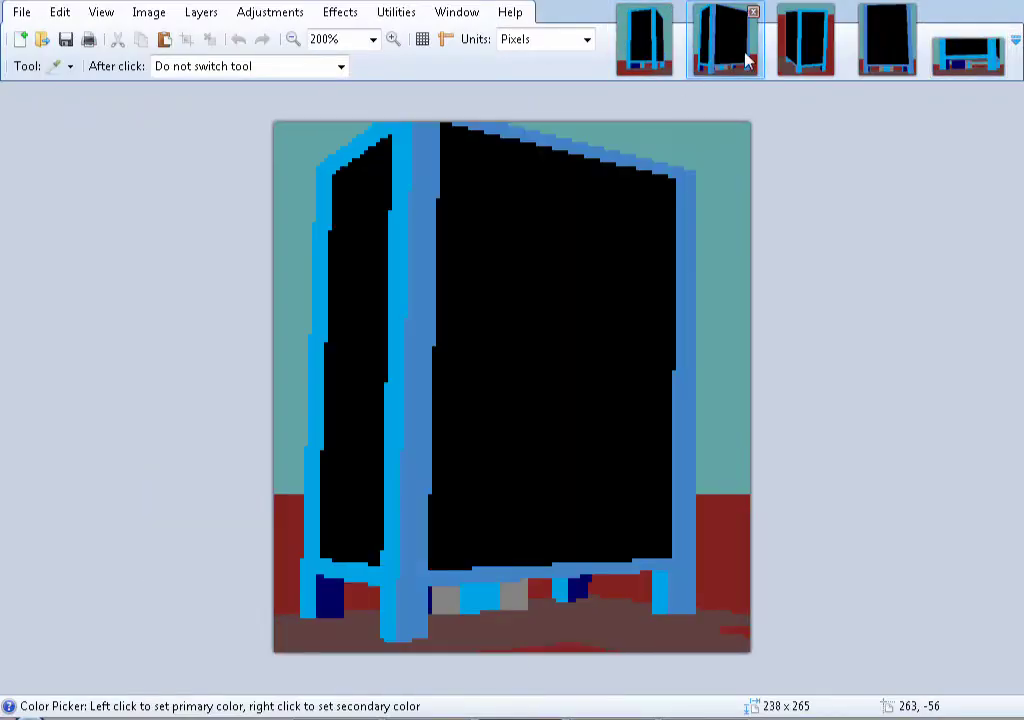
left_click(802, 61)
left_click(880, 64)
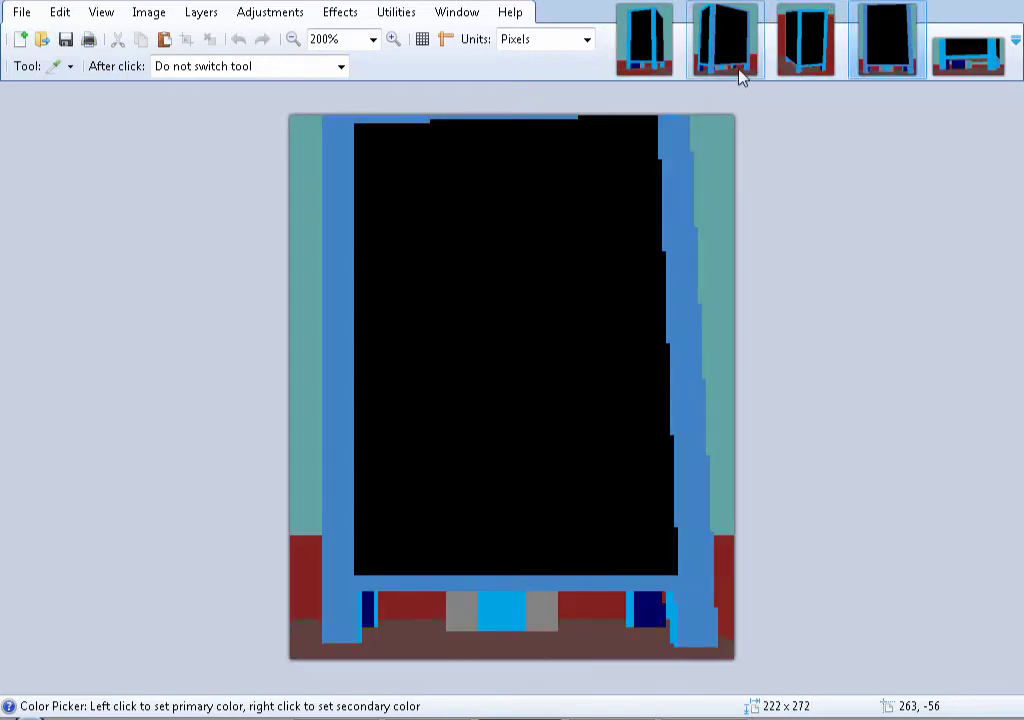
left_click(647, 50)
left_click(725, 70)
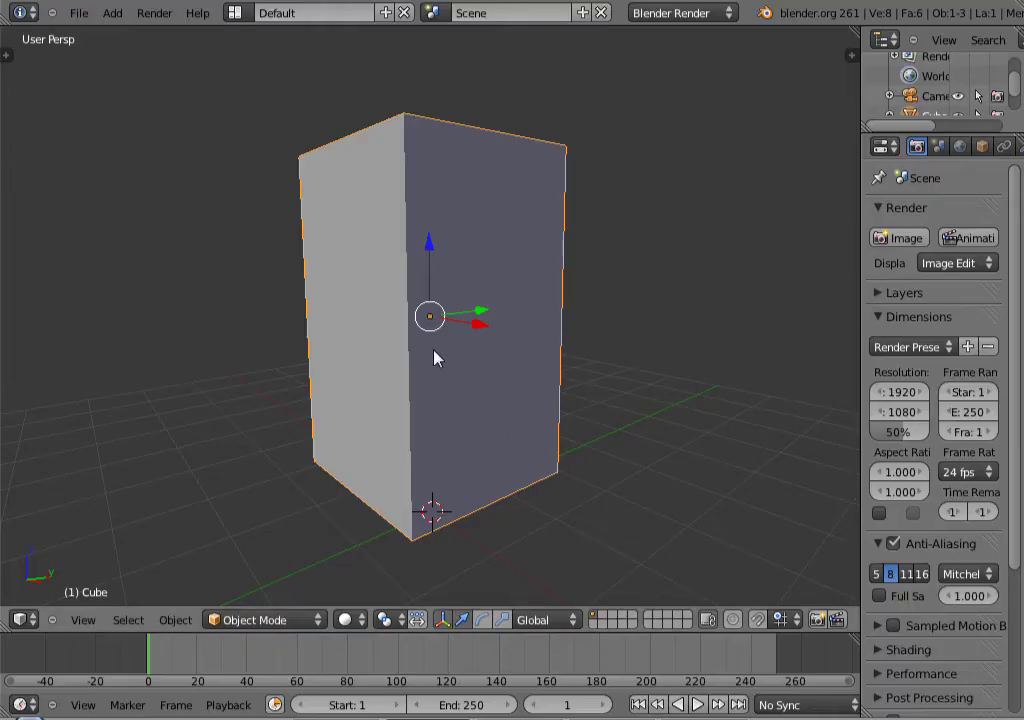
- Back in Blender, add a second cube at the 3D cursor and scale it down to a small block for a leg
mouse_move(435, 358)
middle_mouse_down()
mouse_move(512, 288)
mouse_move(512, 267)
mouse_move(446, 370)
middle_mouse_up()
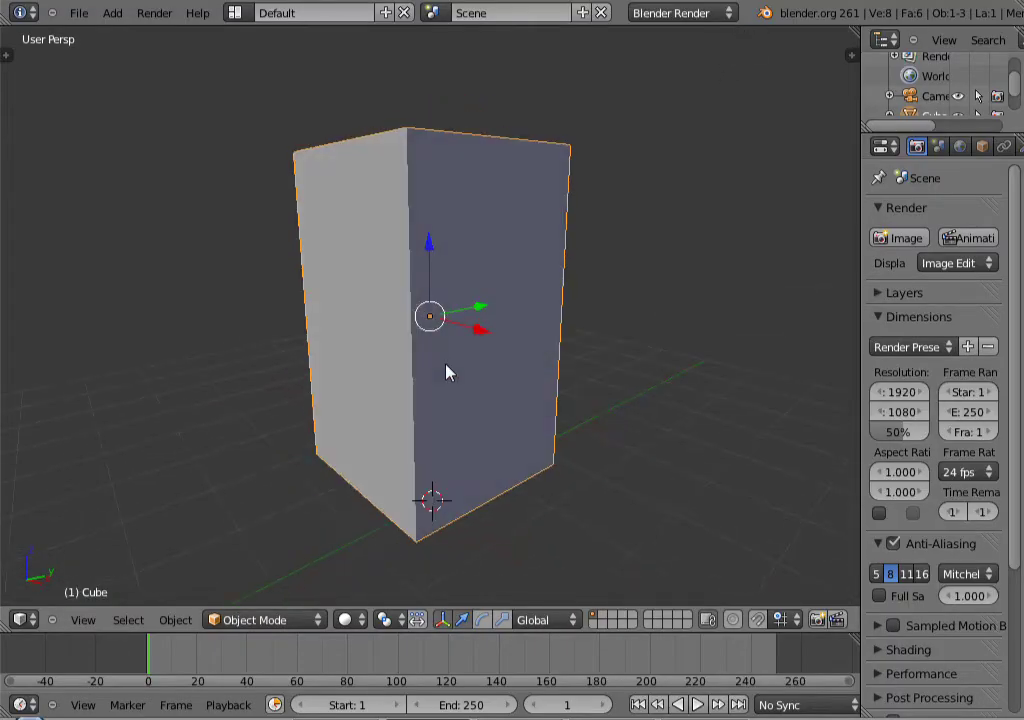
left_click(114, 13)
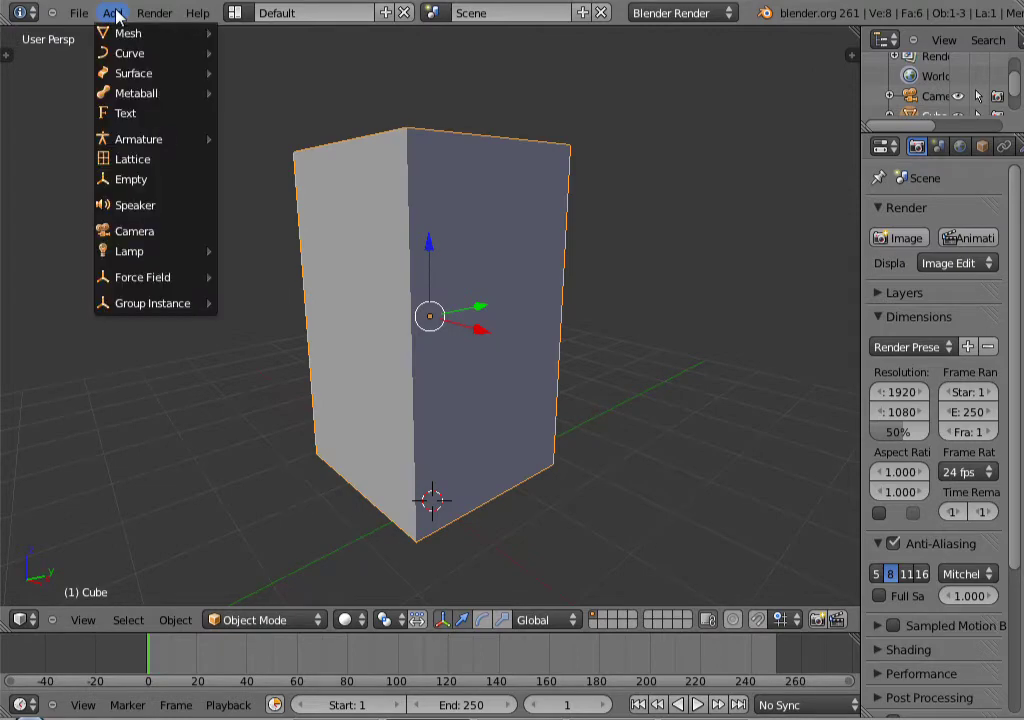
mouse_move(123, 40)
left_click(299, 55)
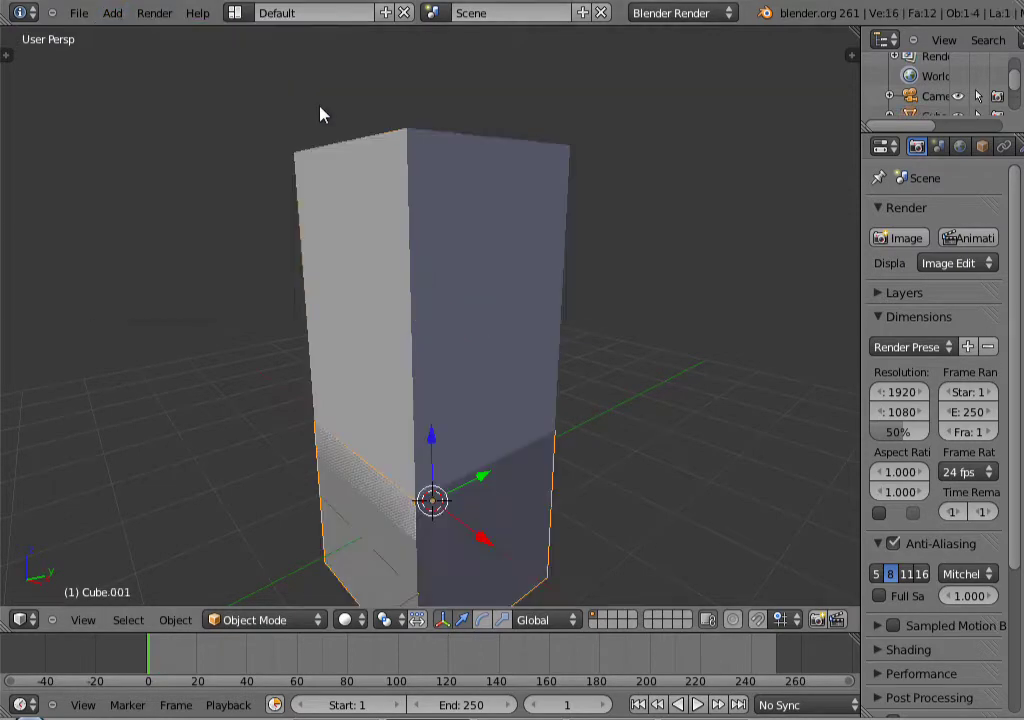
middle_click_drag(441, 347, 446, 377)
key("s")
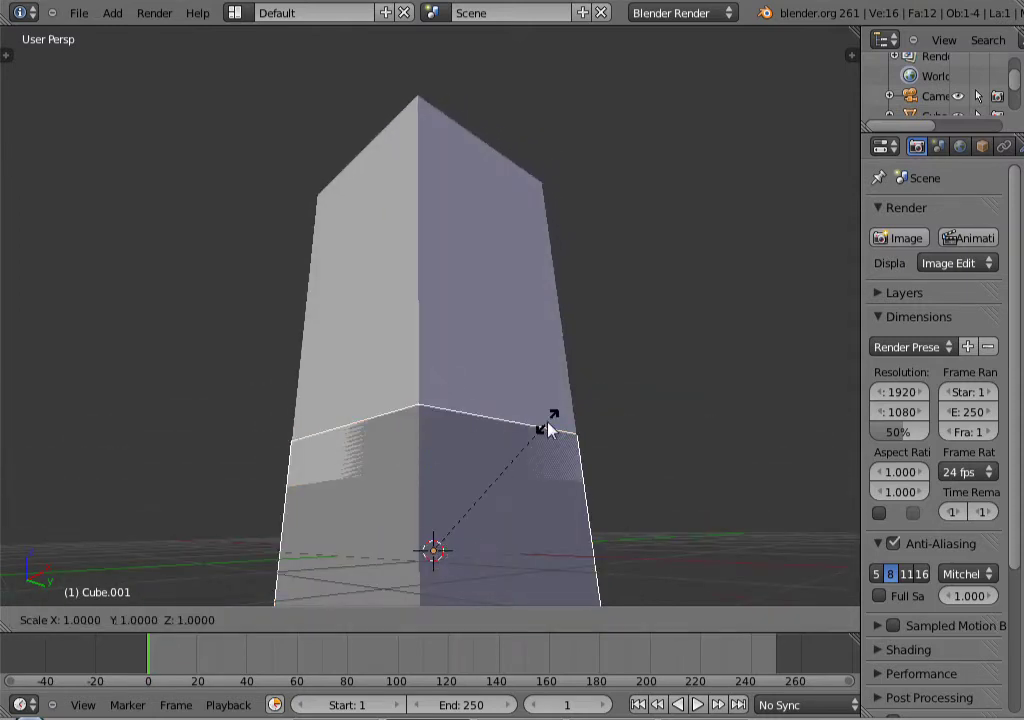
left_click(467, 541)
- Move the small leg block by eye under one bottom corner of the tall box, adjusting it along the individual axes
middle_click_drag(466, 540, 509, 333)
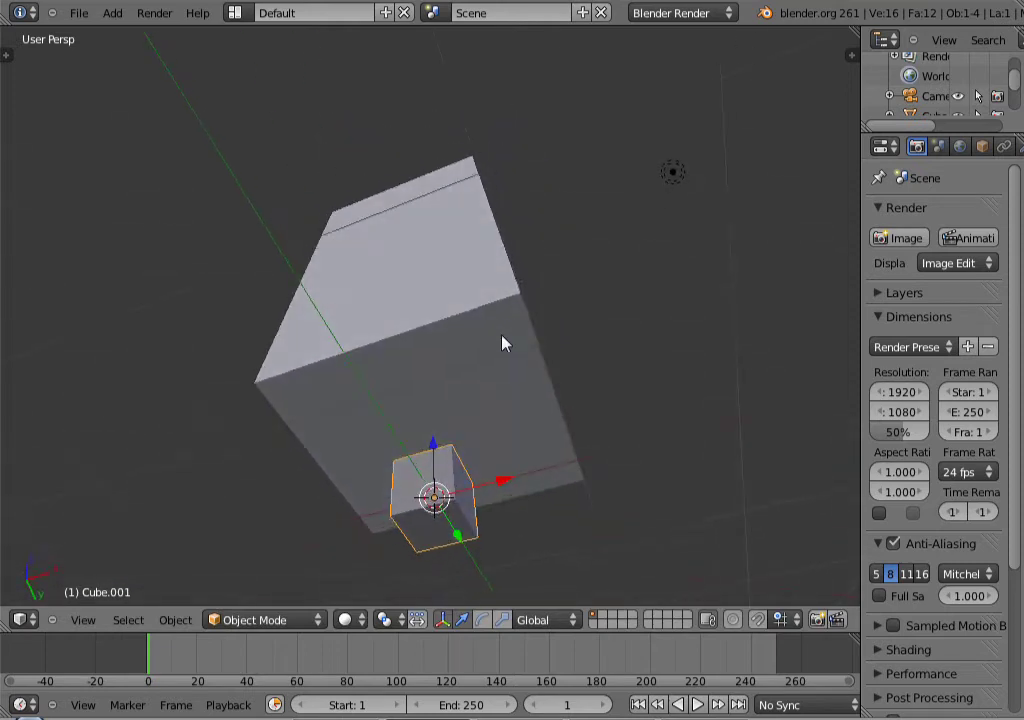
key("g")
left_click(376, 508)
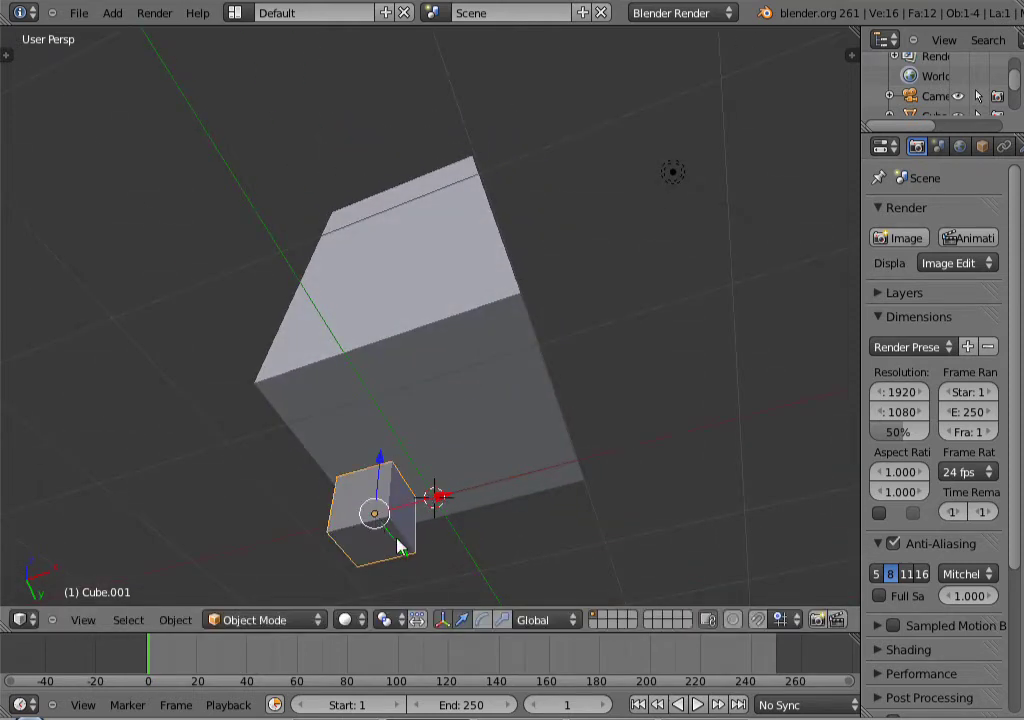
left_click_drag(398, 546, 345, 505)
left_click_drag(355, 428, 370, 400)
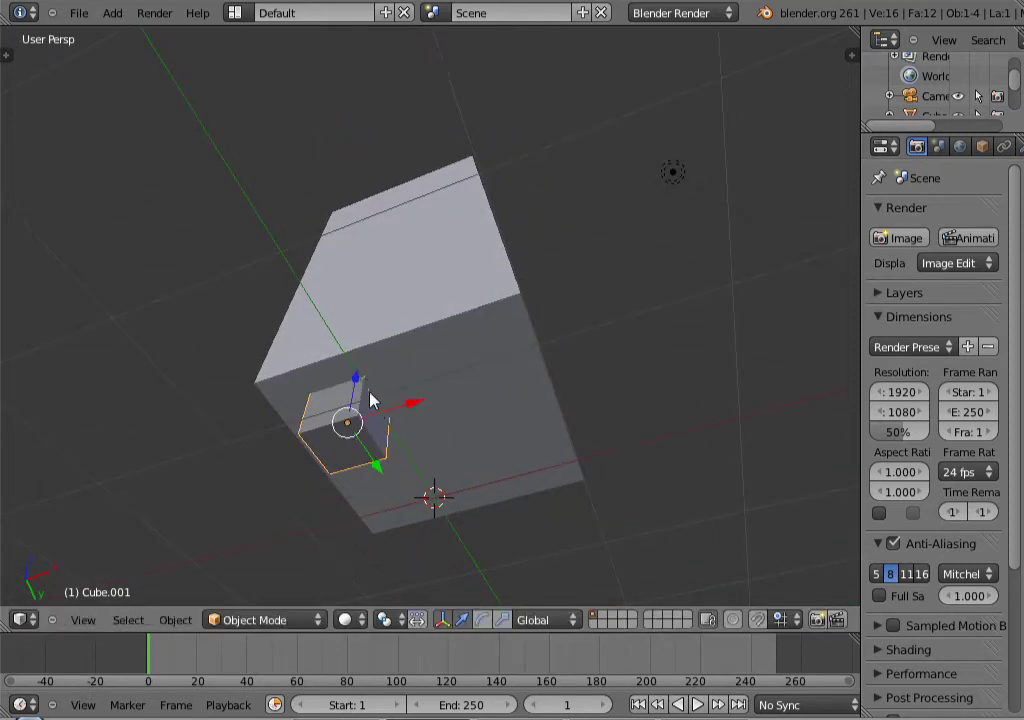
left_click_drag(376, 463, 352, 440)
left_click_drag(375, 394, 320, 393)
middle_click_drag(320, 393, 402, 446)
left_click_drag(402, 446, 427, 444)
middle_click_drag(427, 444, 300, 410)
left_click_drag(310, 490, 343, 503)
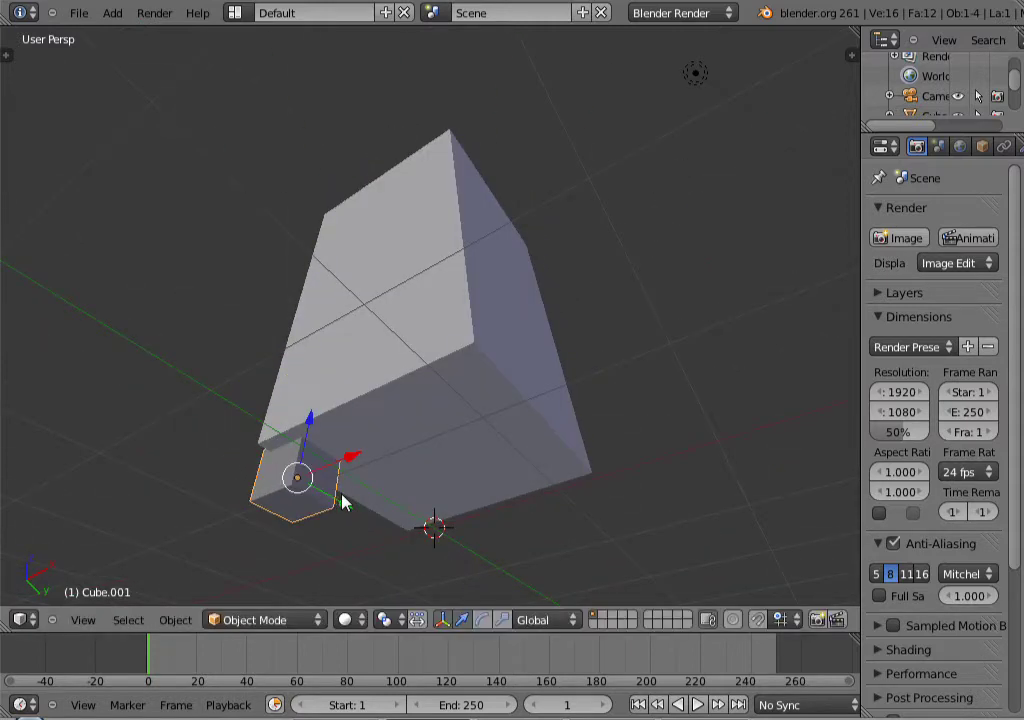
- Enable snapping during transform and set the snap element to Vertex
left_click(759, 621)
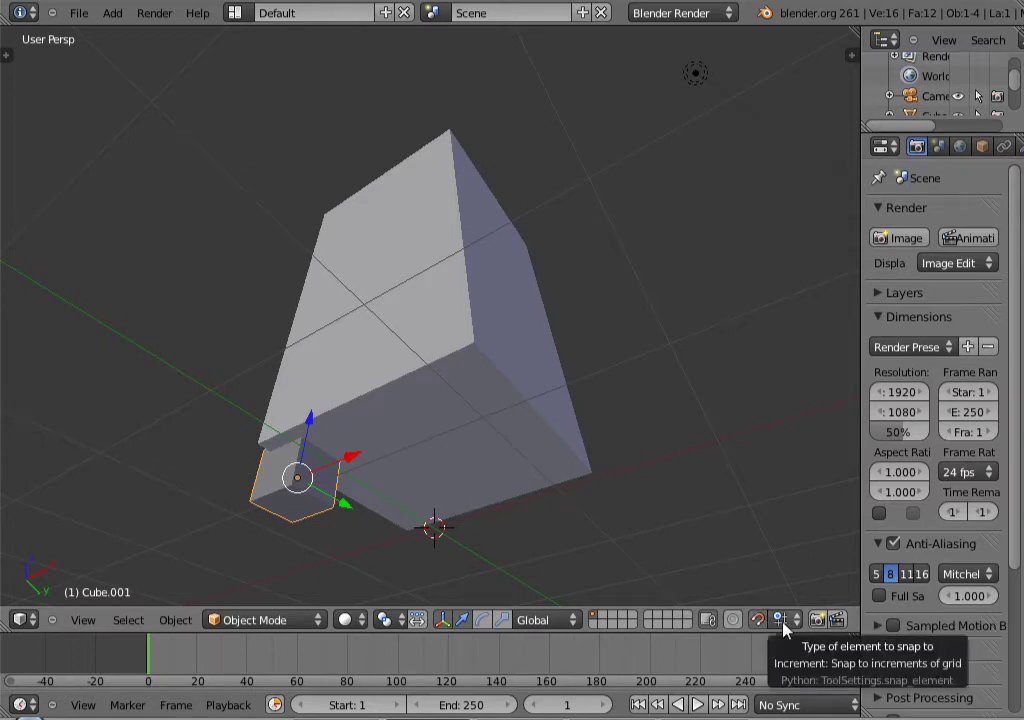
left_click(783, 622)
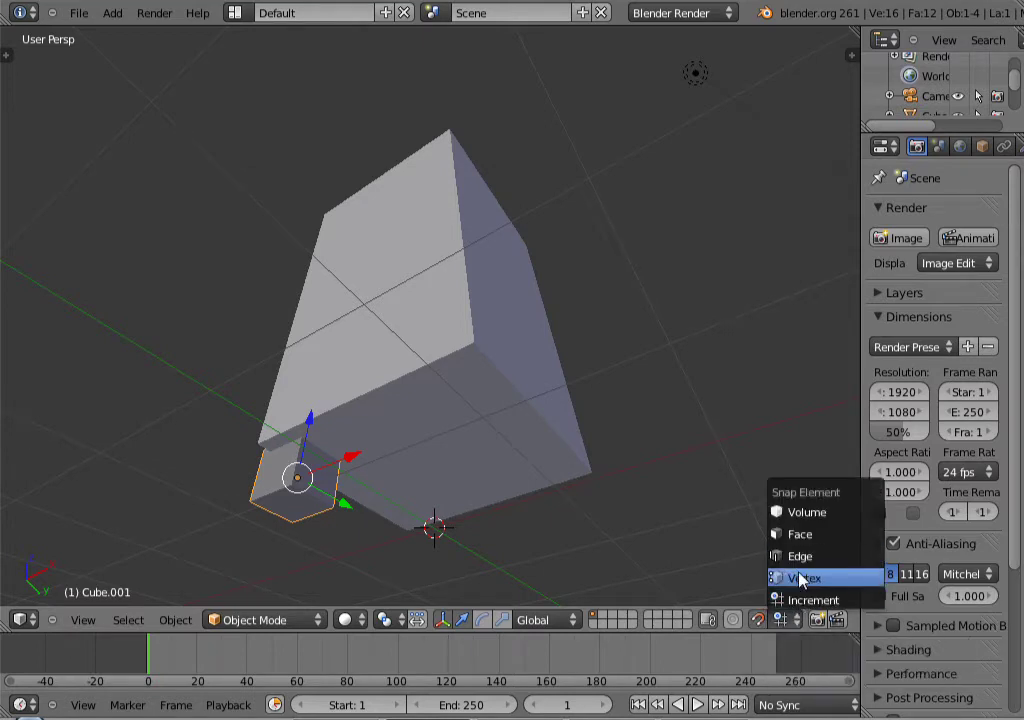
left_click(803, 580)
- Shift the leg block along the X axis and then the Z axis so it sits against the box's underside near the corner
middle_click_drag(294, 472, 378, 237)
key("KP_Decimal")
scroll(465, 358, "down", 2)
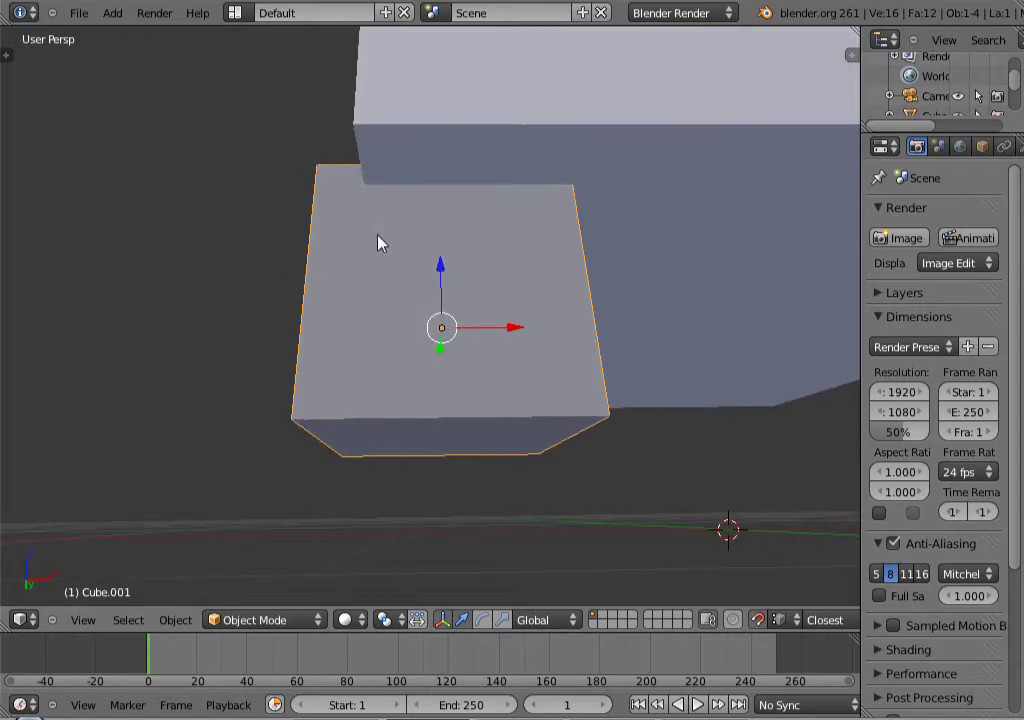
key("g")
key("x")
left_click(546, 336)
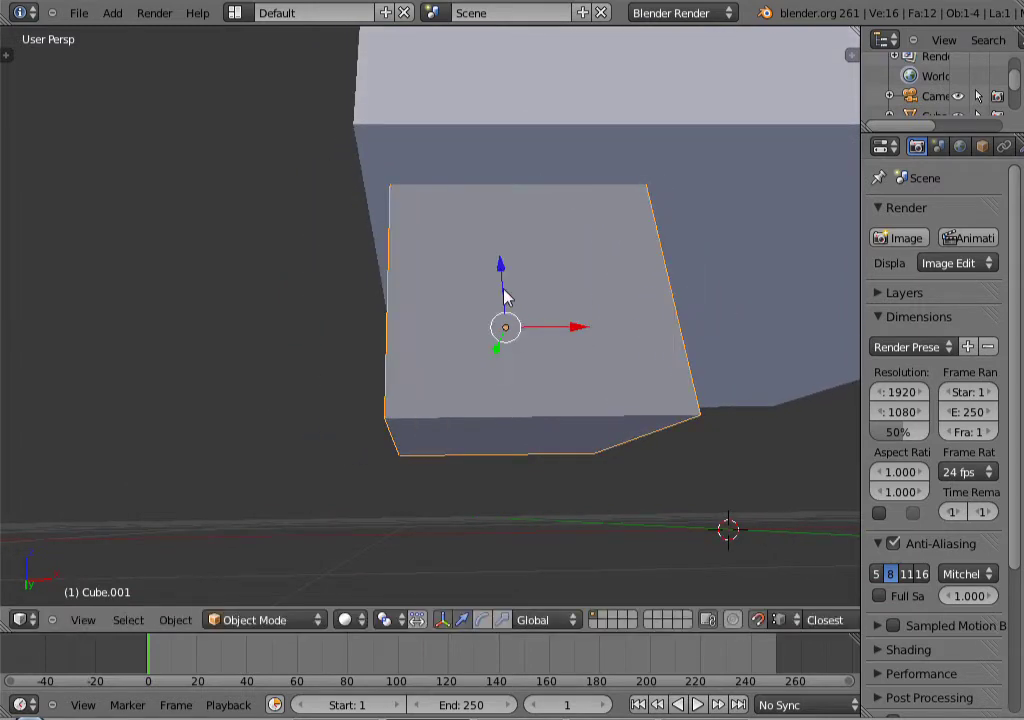
key("g")
key("z")
left_click(507, 277)
middle_click_drag(507, 277, 484, 279)
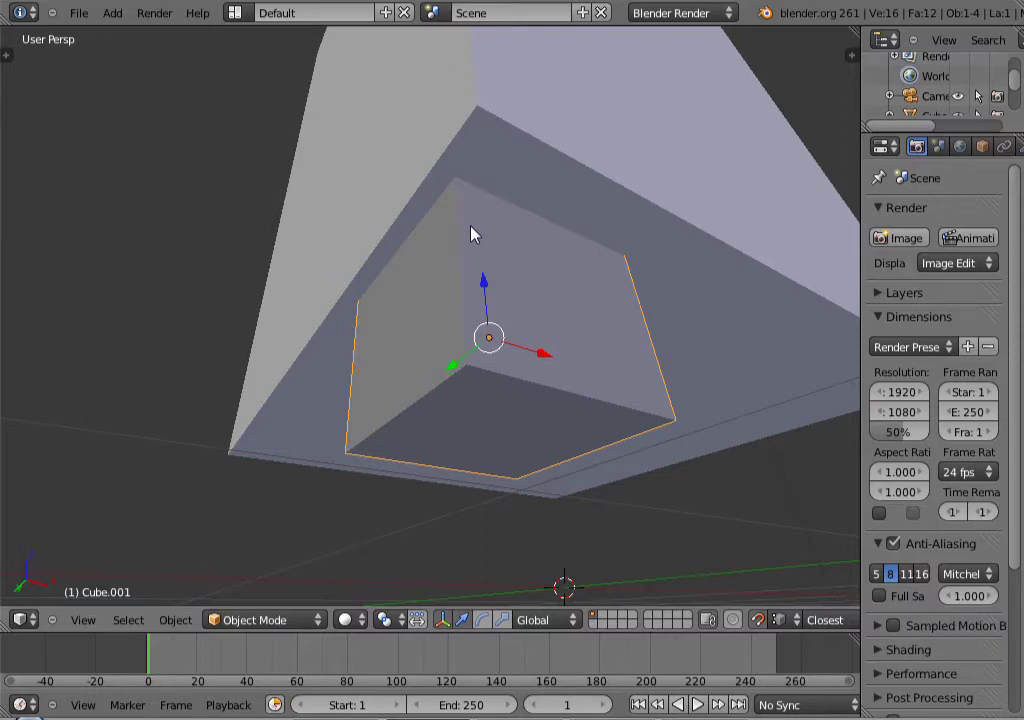
- Snap the leg block onto the nearby bottom corner vertex of the tall box
key("g")
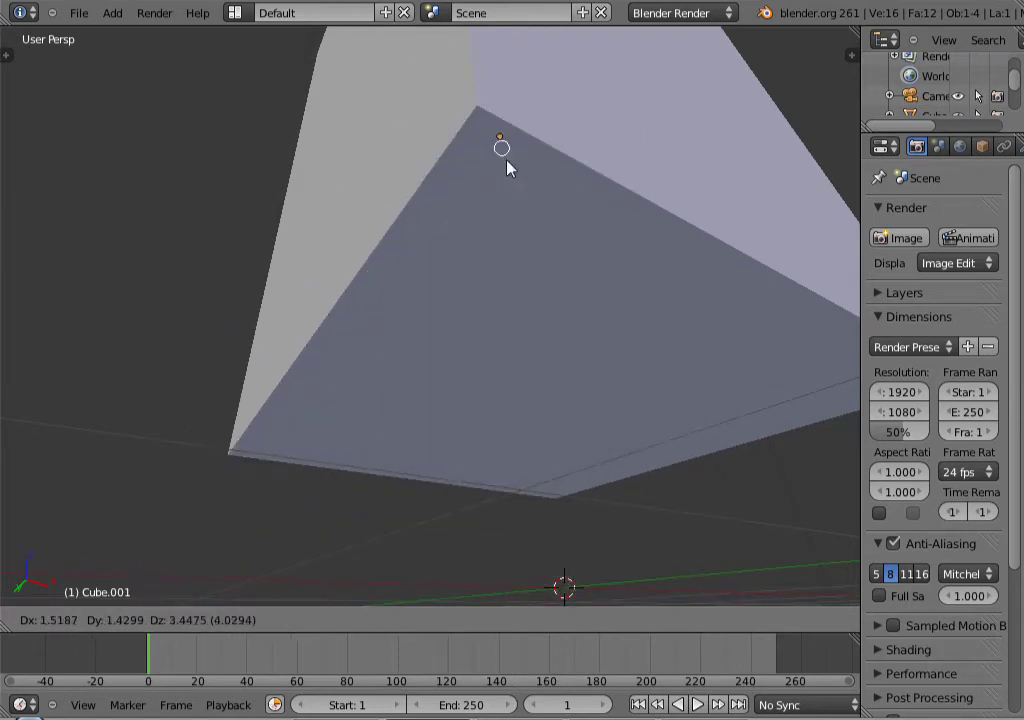
left_click(478, 120)
key("KP_Decimal")
middle_click_drag(433, 246, 525, 280)
scroll(379, 201, "down", 5)
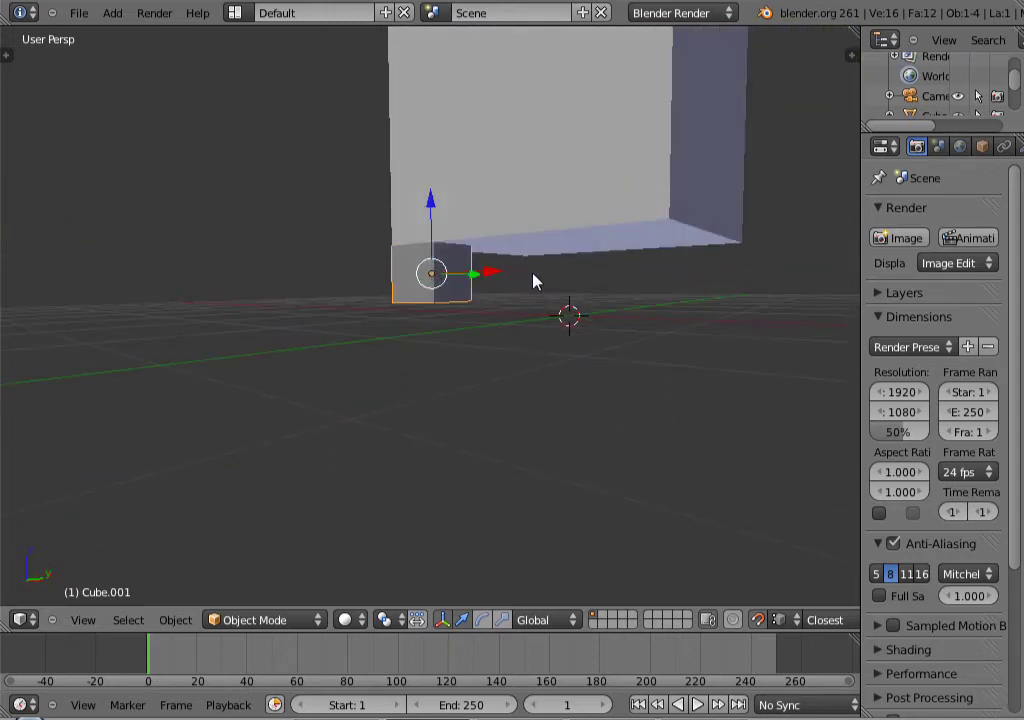
- Duplicate the leg three times, snapping each copy to one of the remaining bottom corners of the box
key("shift+d")
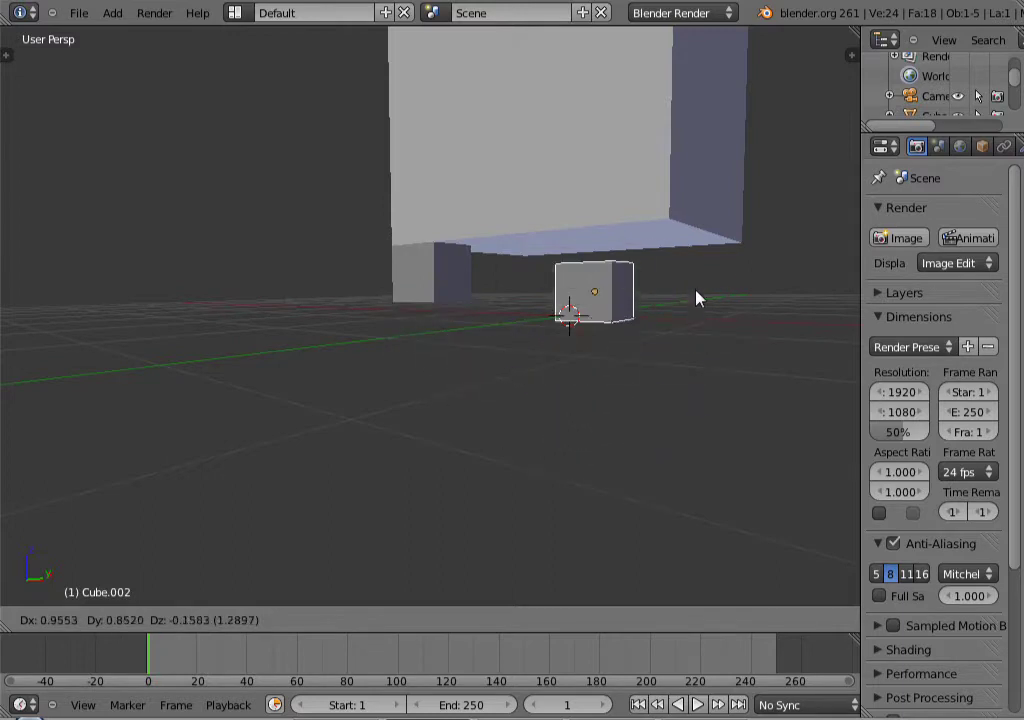
left_click(743, 256)
middle_click_drag(743, 256, 604, 222)
key("shift+d")
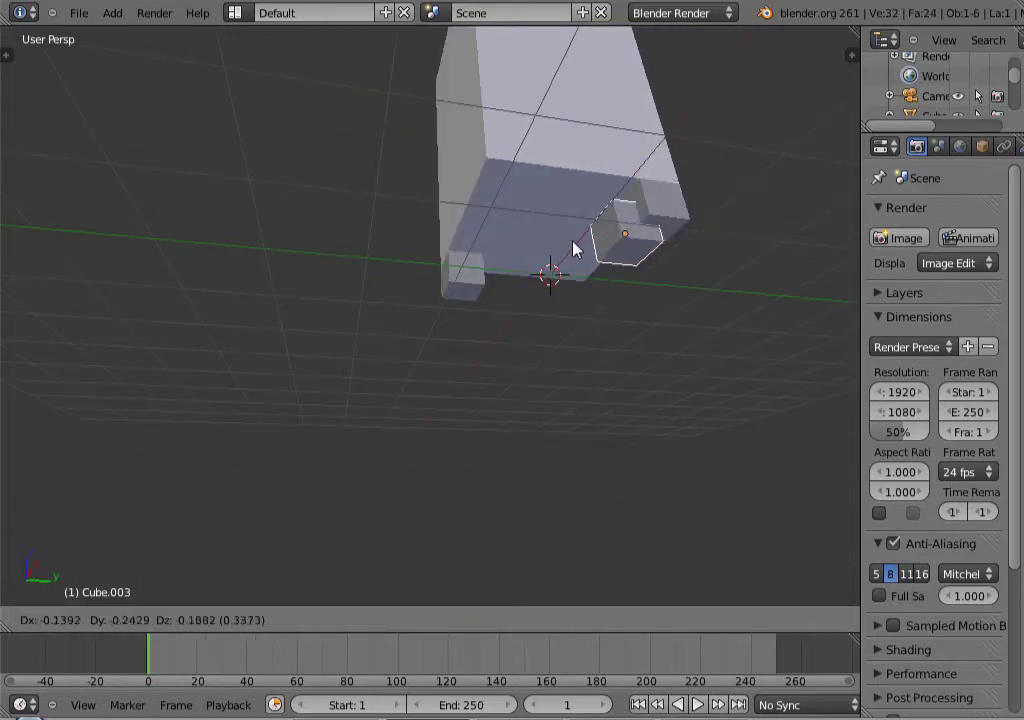
left_click(520, 228)
key("shift+d")
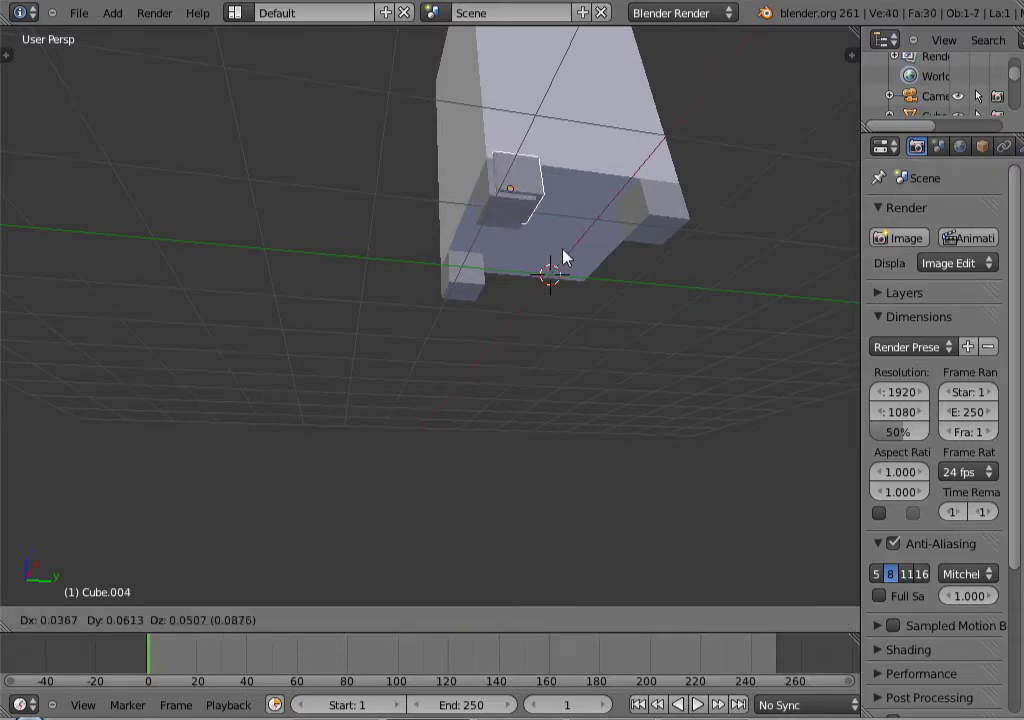
left_click(583, 283)
middle_click_drag(583, 283, 383, 341)
middle_click_drag(612, 232, 600, 279)
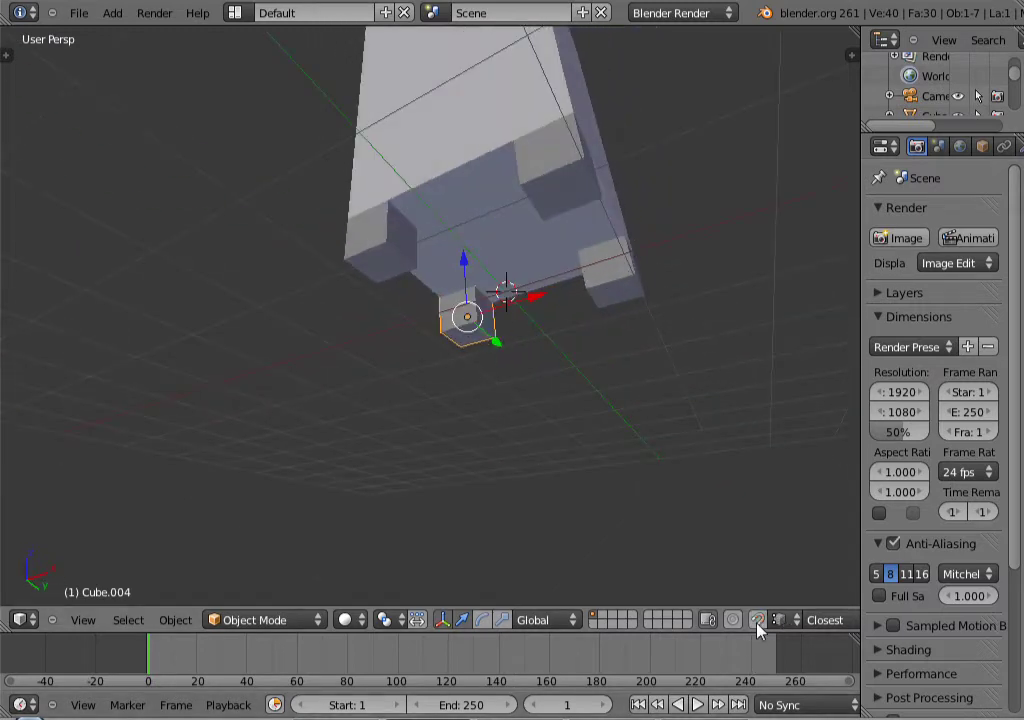
- With snapping off, duplicate the last corner leg and place the copy along the global Y axis between two corner legs
key("shift+d")
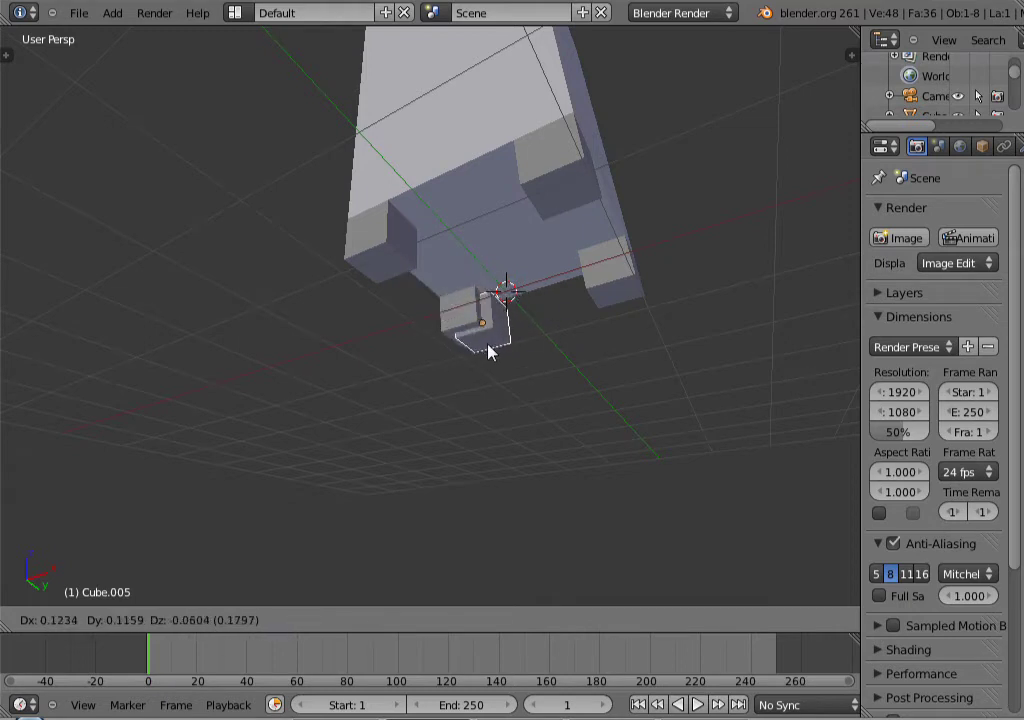
key("y")
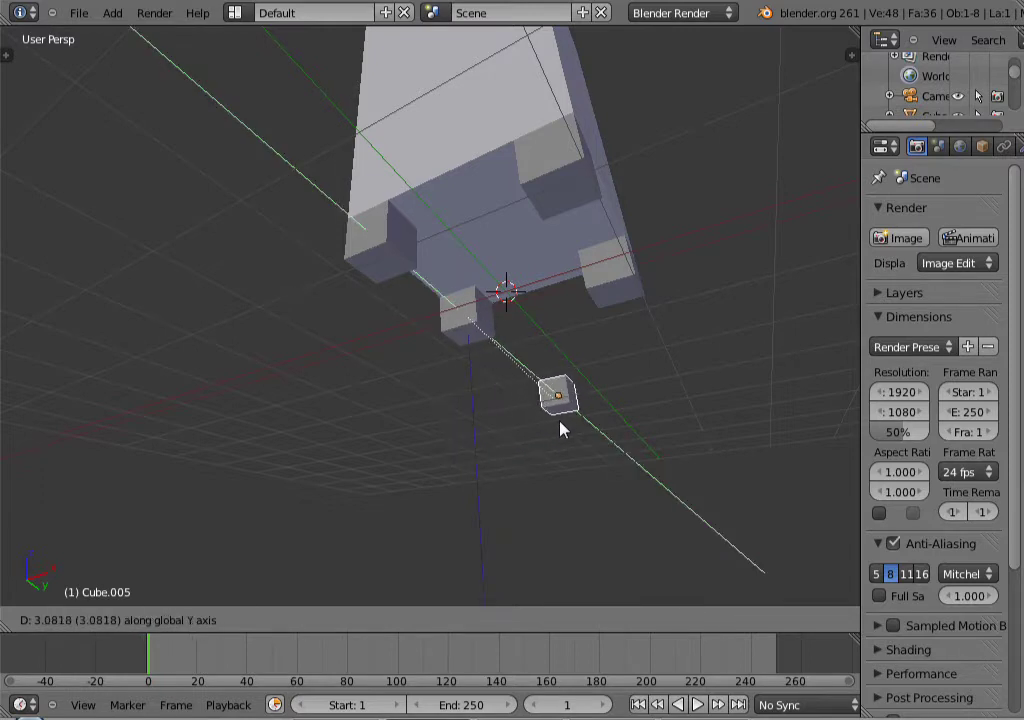
key("z")
key("x")
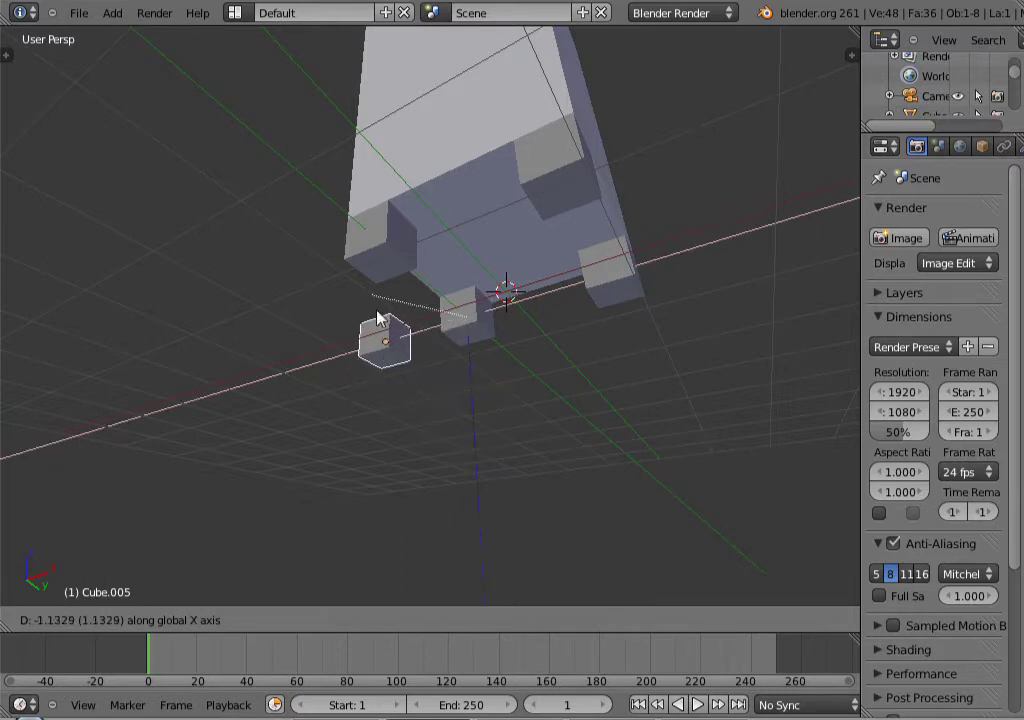
key("y")
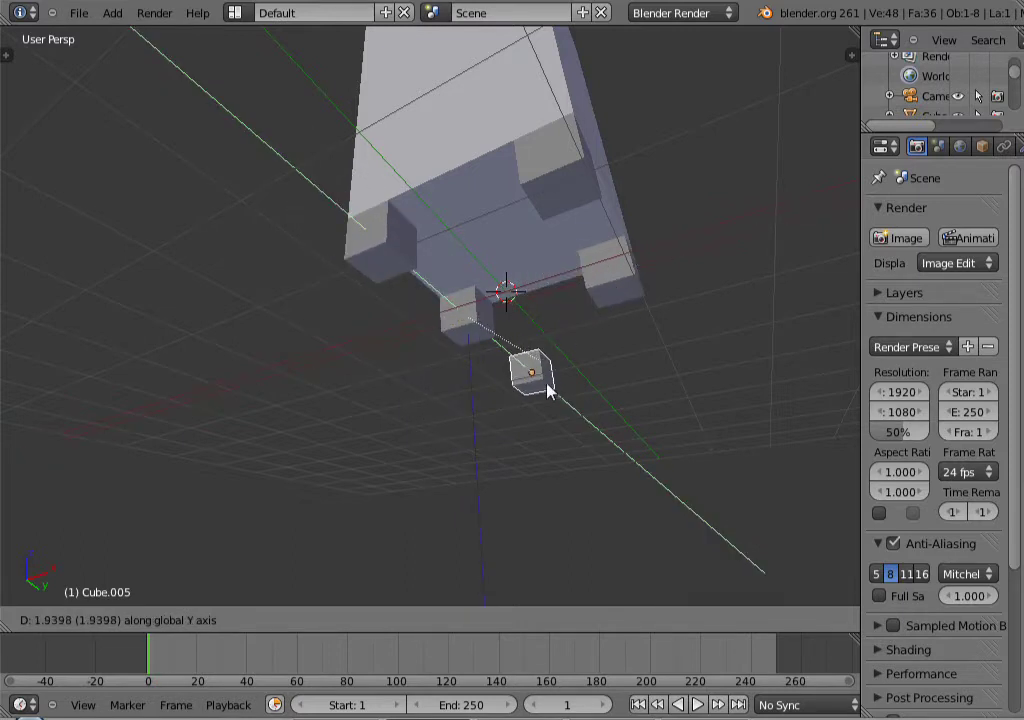
key("z")
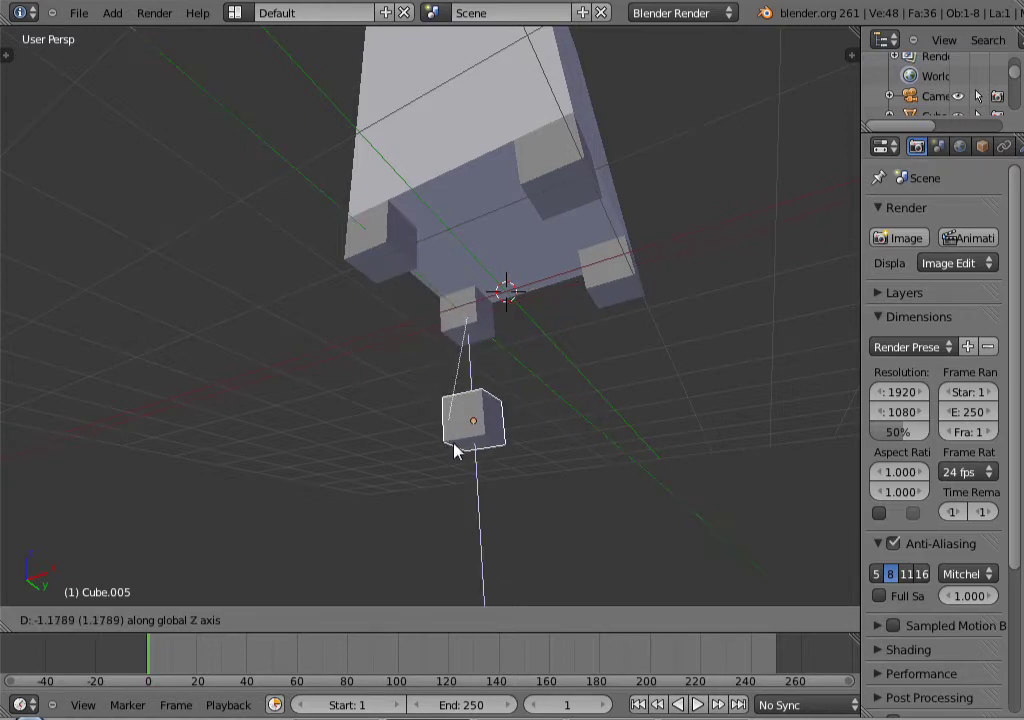
key("y")
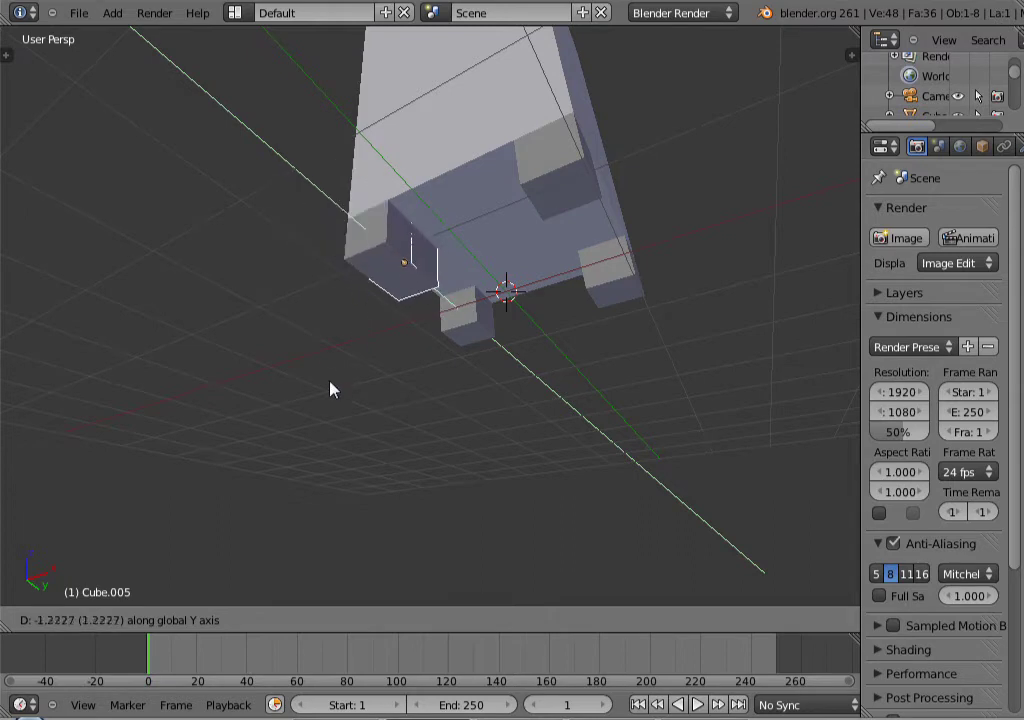
left_click(407, 343)
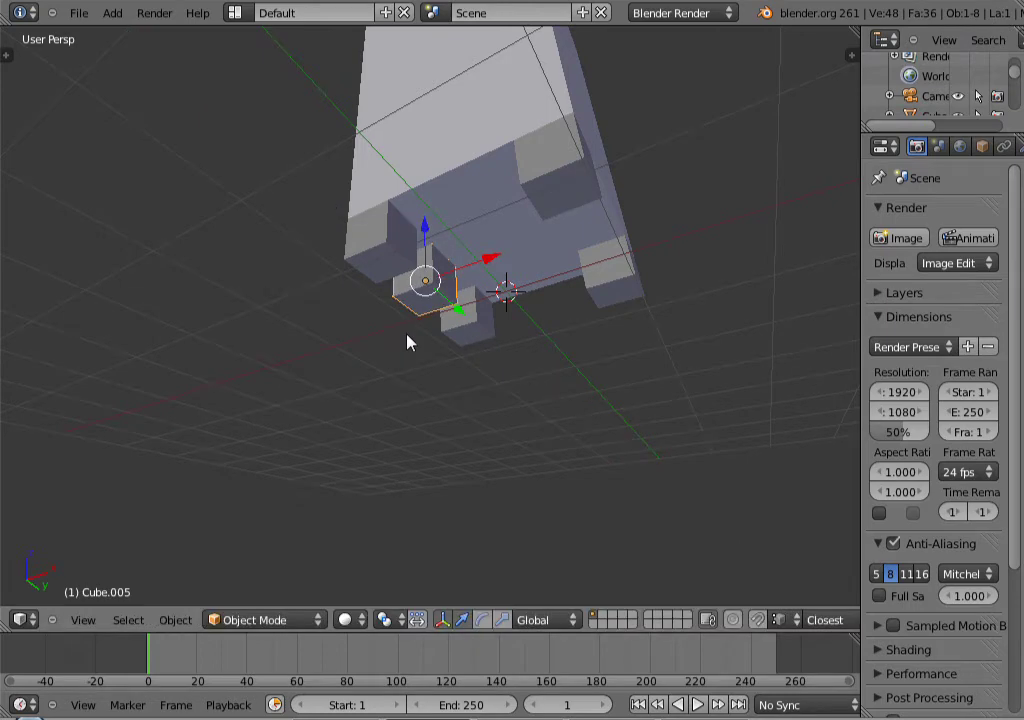
- Switch to Paint.NET and compare the reference images for the box's width and the blocks between its legs
middle_click_drag(535, 273, 452, 328)
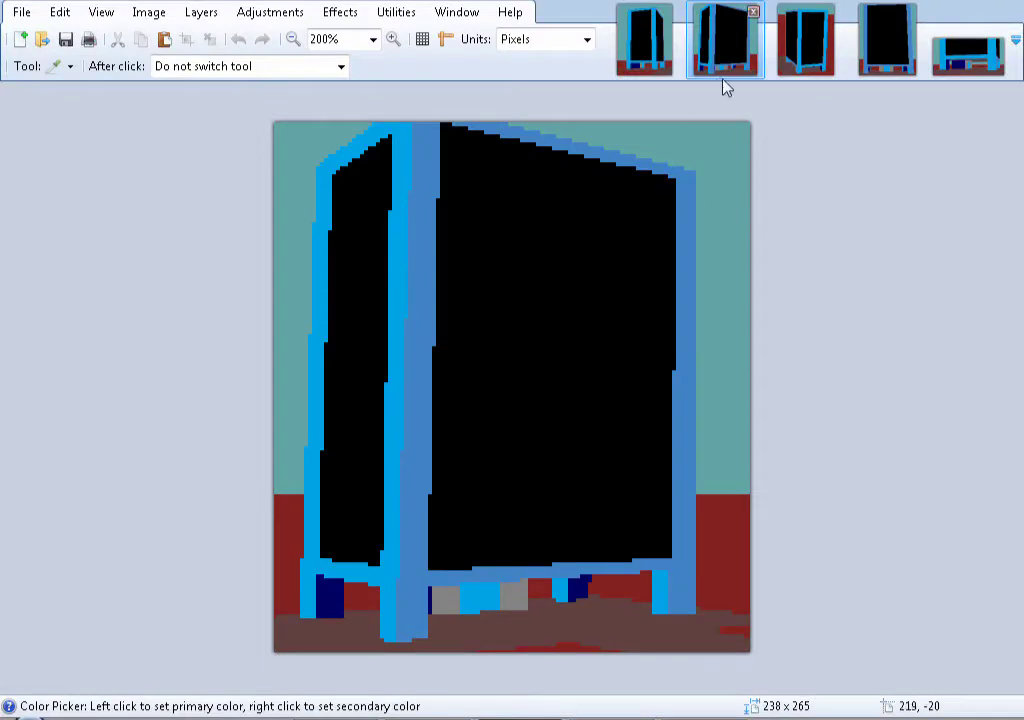
left_click(803, 60)
left_click(882, 55)
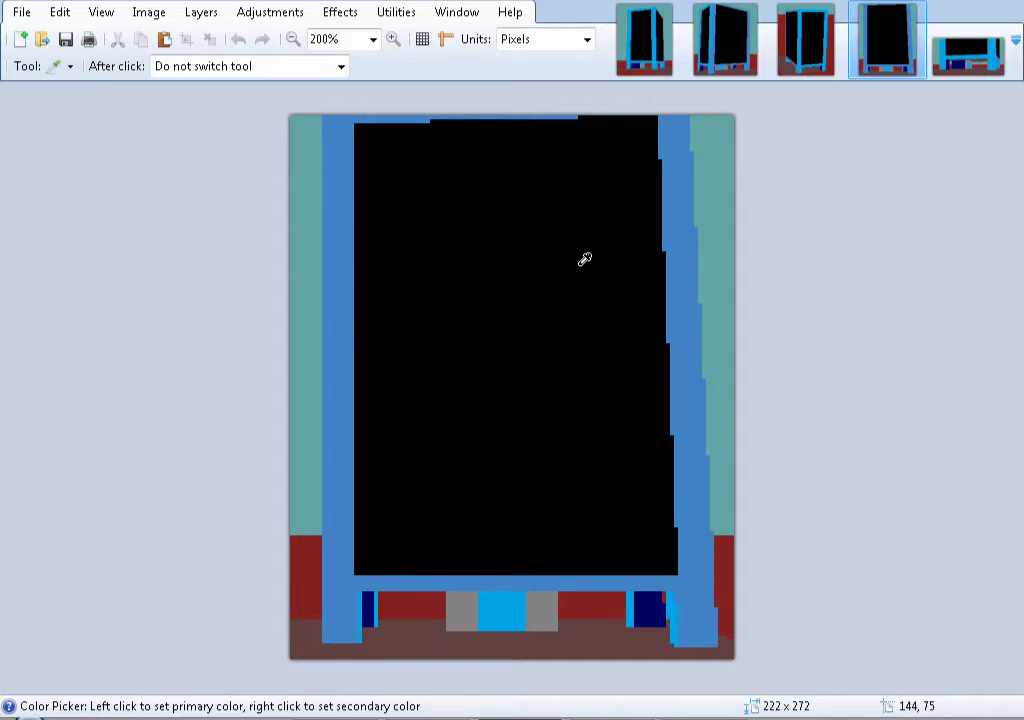
left_click(663, 46)
left_click(722, 50)
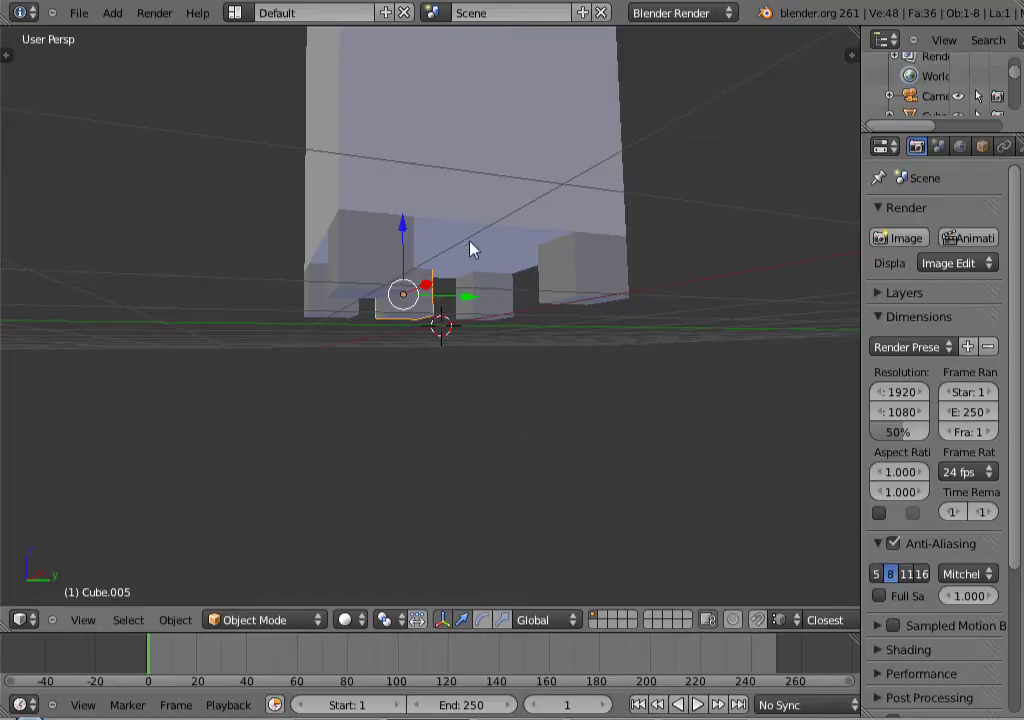
- Back in Blender, select the tall box and scale it up along the global Y axis so it extends past the legs
middle_click_drag(471, 249, 462, 293)
middle_click_drag(491, 190, 487, 210)
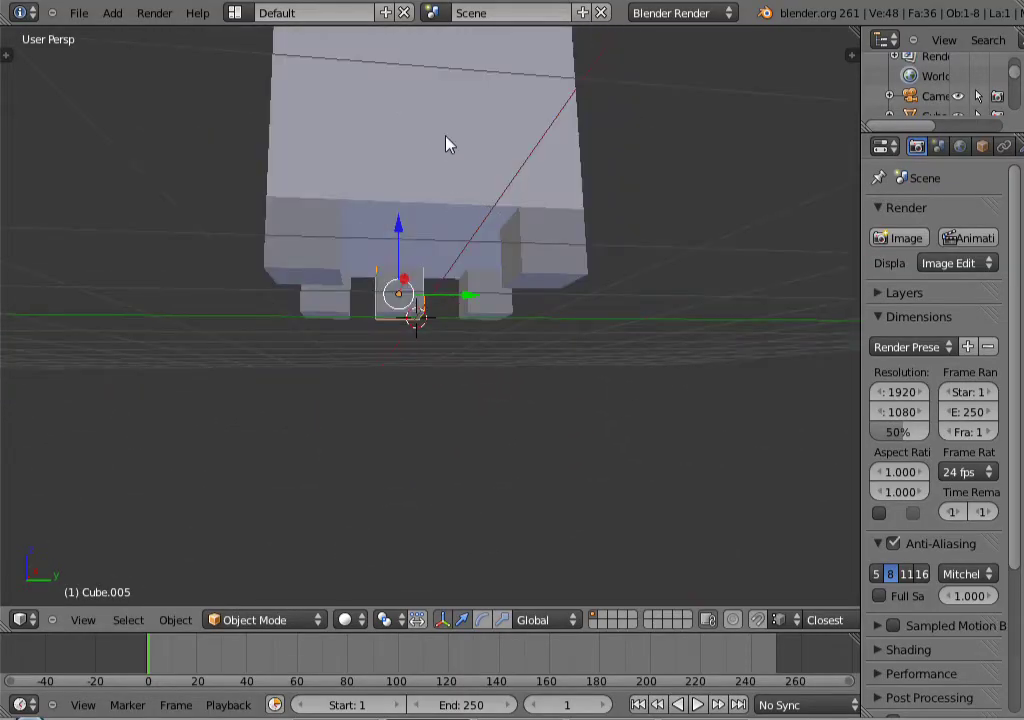
right_click(533, 251)
right_click(484, 306)
right_click(419, 229)
middle_click_drag(431, 158, 453, 206)
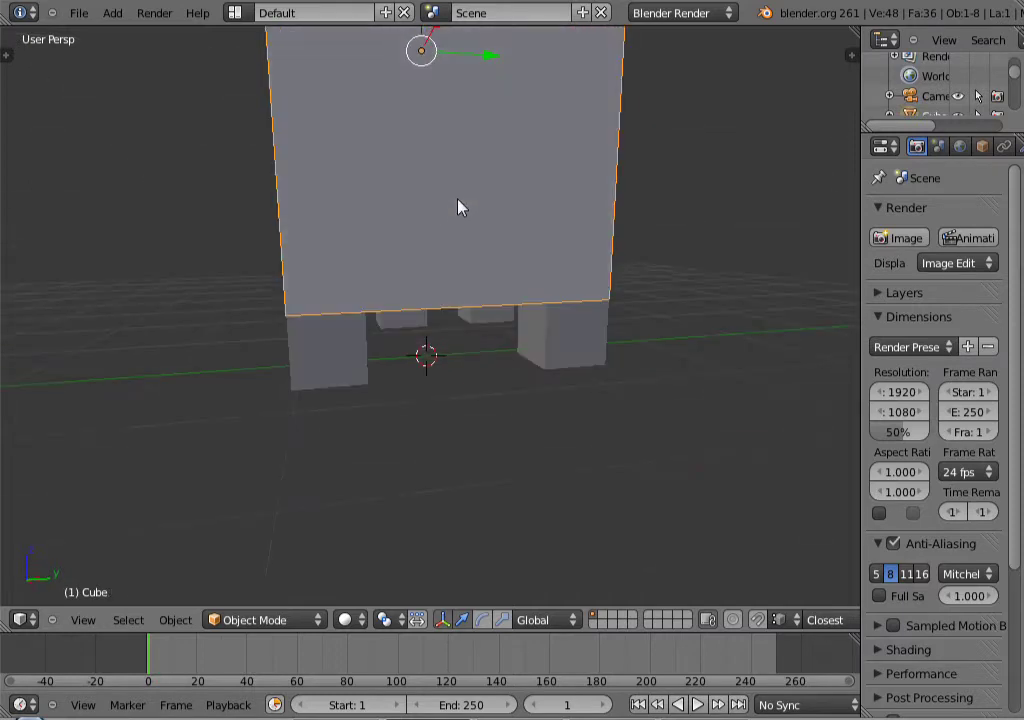
scroll(456, 200, "down", 4)
key("KP_Decimal")
middle_click_drag(482, 394, 464, 318)
key("s")
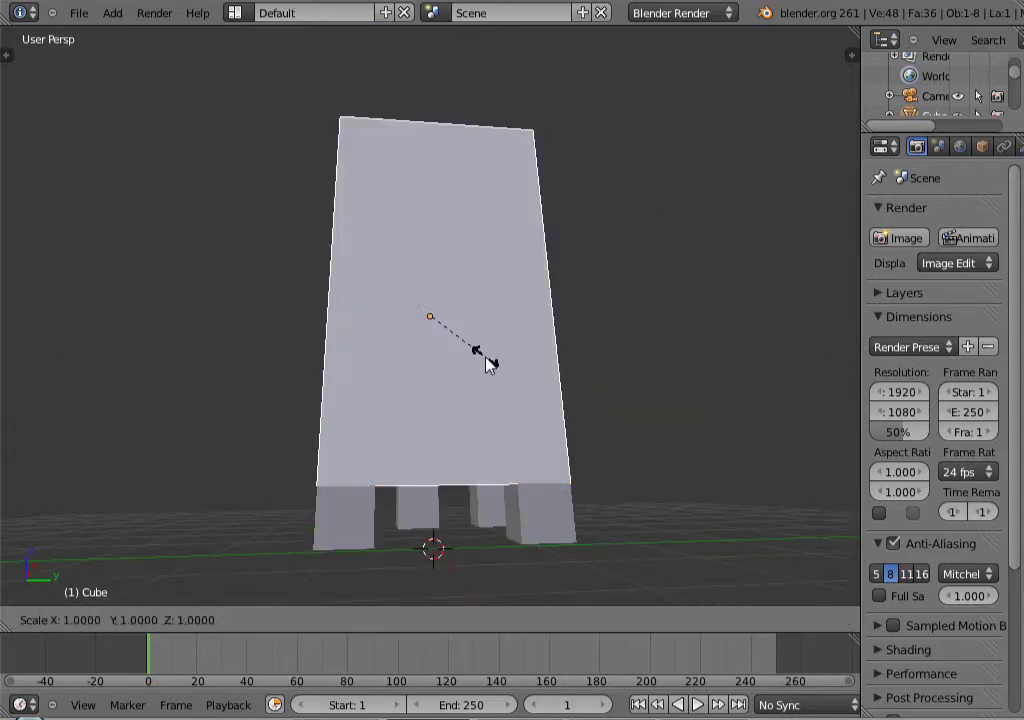
key("y")
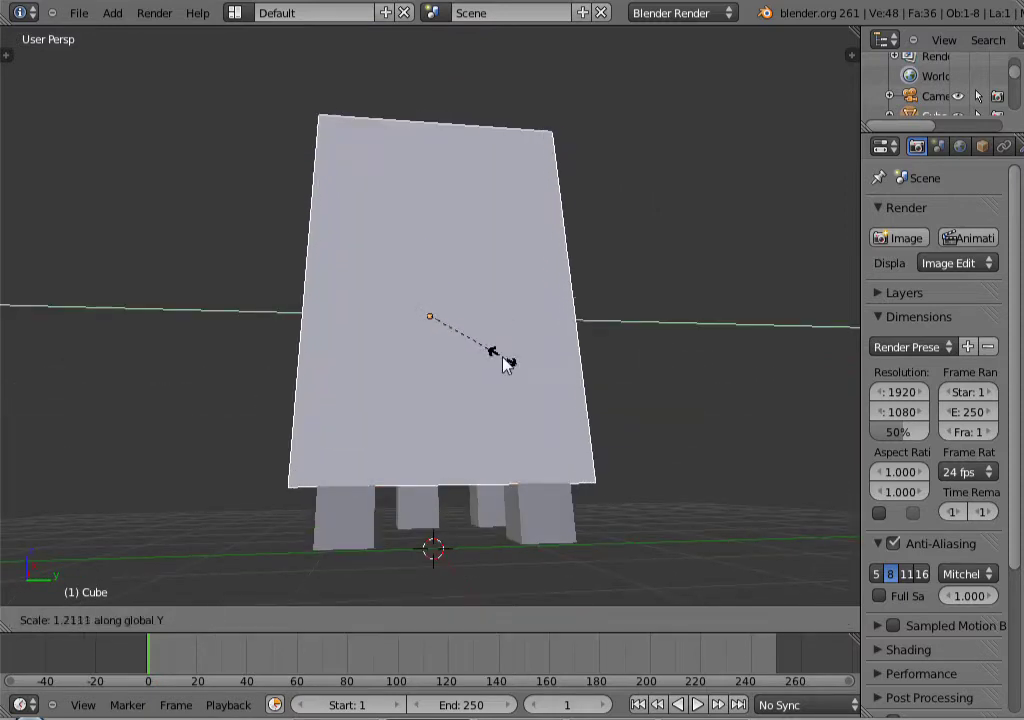
left_click(515, 363)
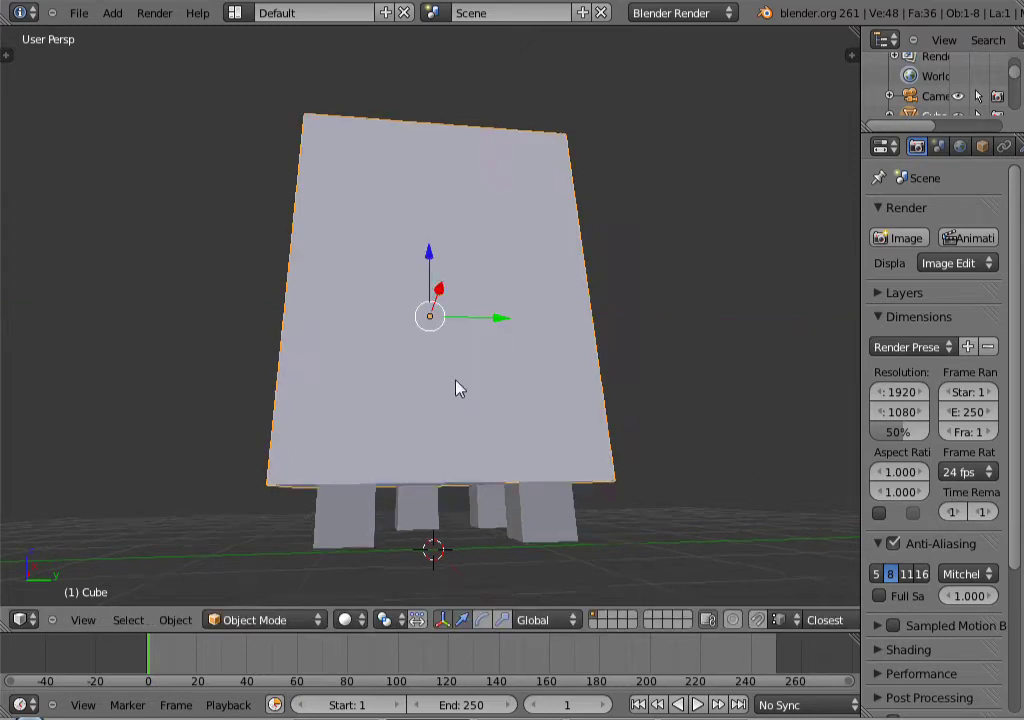
- Turn vertex snapping back on and snap the two legs on the near side to the widened box's bottom corners
middle_click_drag(457, 389, 512, 338)
right_click(393, 453)
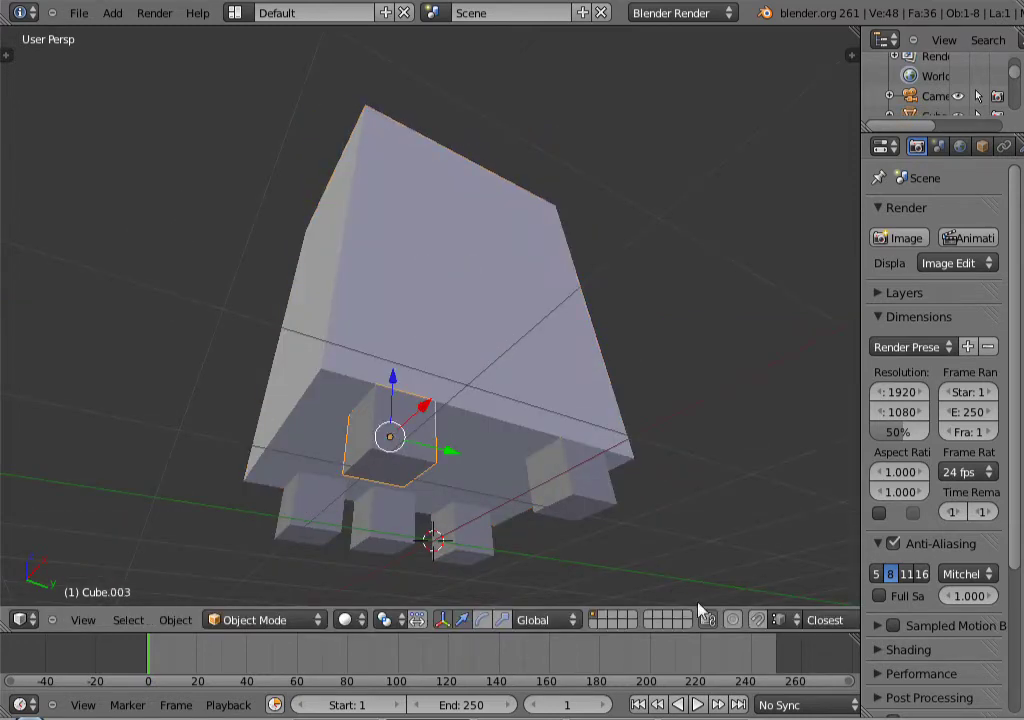
key("g")
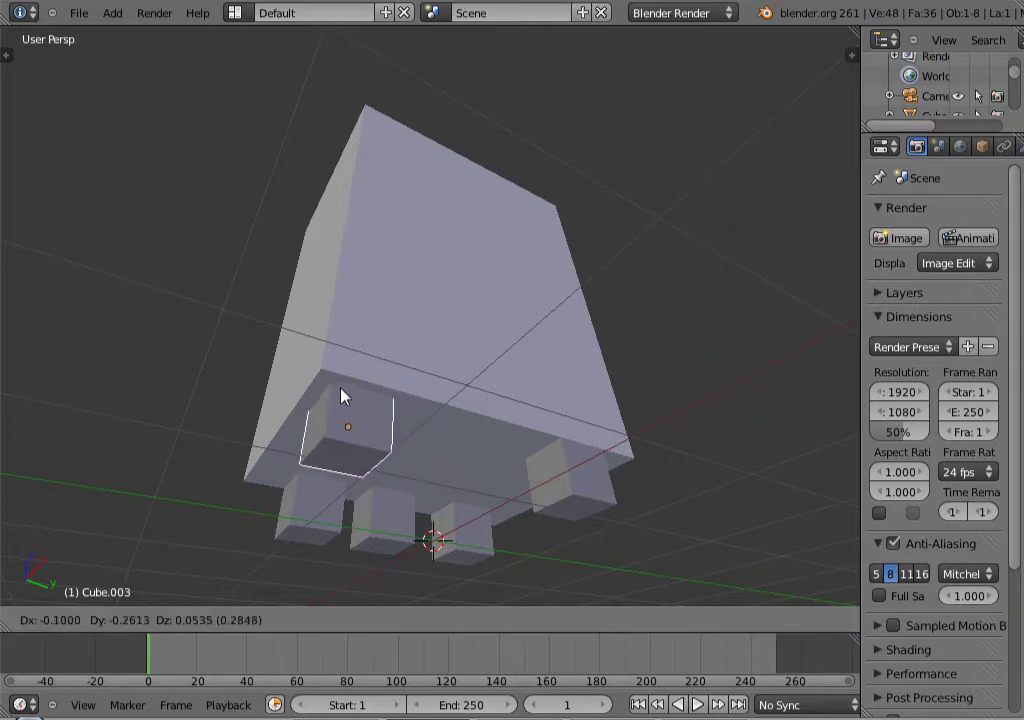
left_click(331, 386)
right_click(587, 483)
key("g")
left_click(630, 476)
- Snap the two far-side corner legs to the remaining bottom corners of the widened box
right_click(477, 534)
key("g")
left_click(488, 540)
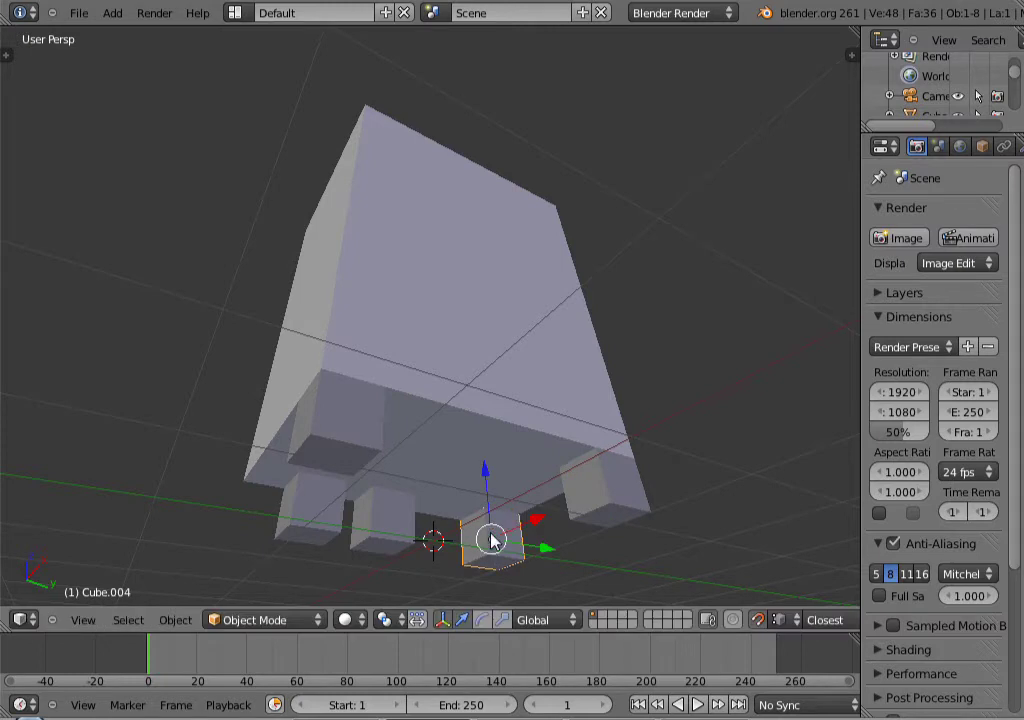
right_click(288, 514)
key("g")
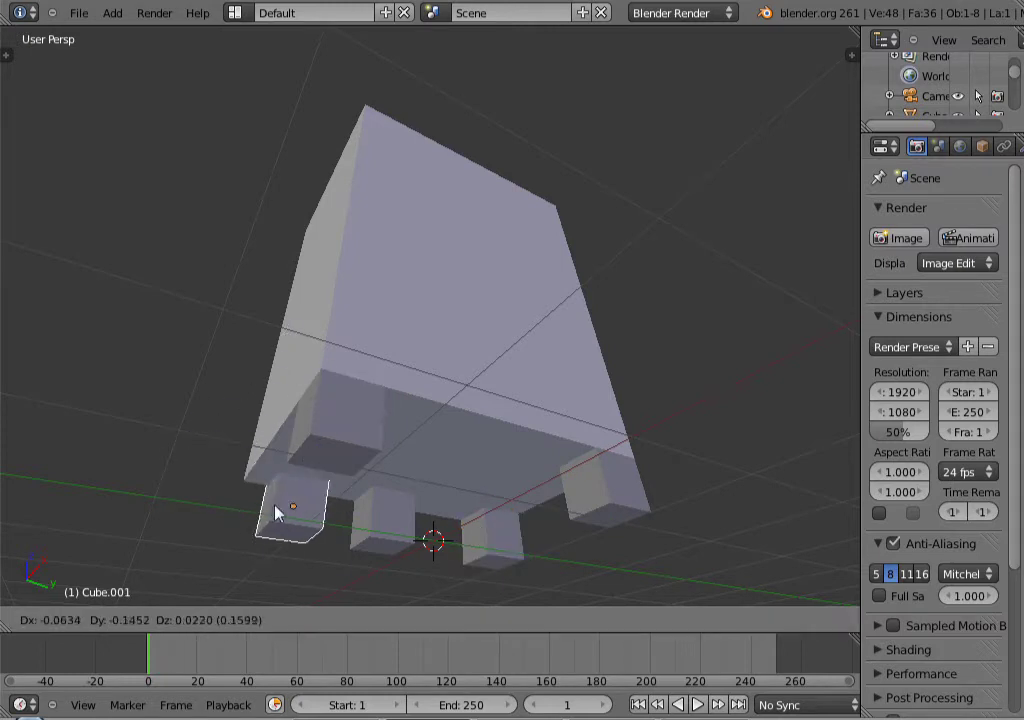
left_click(247, 495)
mouse_move(405, 453)
middle_mouse_down()
mouse_move(485, 482)
mouse_move(407, 441)
mouse_move(403, 481)
mouse_move(393, 466)
middle_mouse_up()
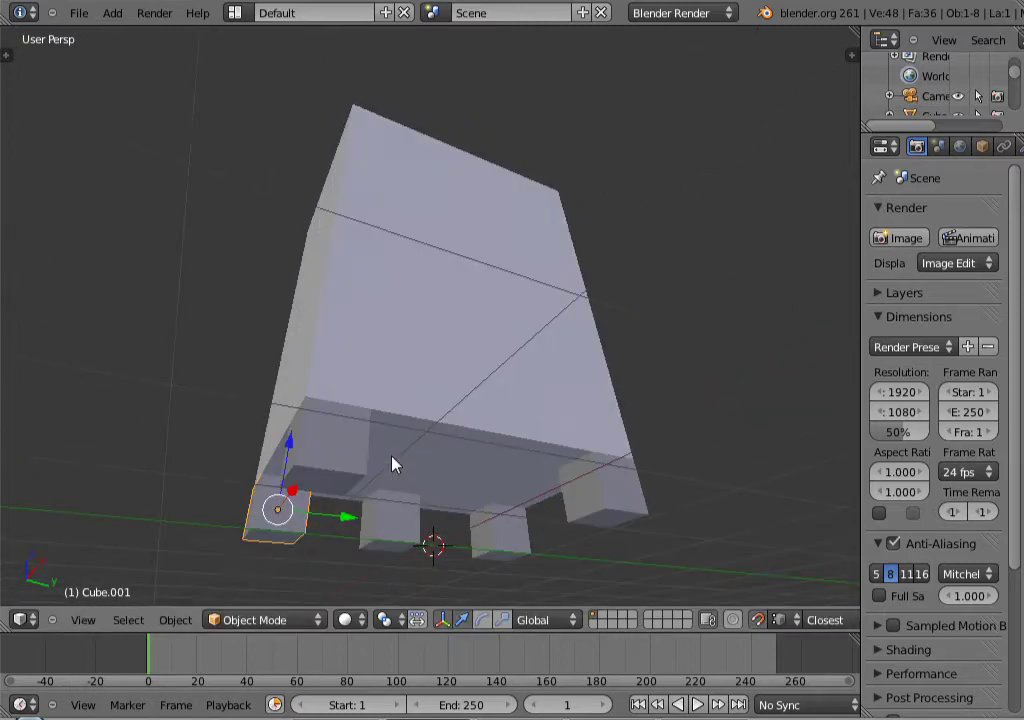
- Select the near block between the legs, then switch to Paint.NET and compare the block with the reference images
right_click(390, 528)
scroll(392, 535, "up", 2)
key("KP_Decimal")
scroll(466, 450, "down", 3)
mouse_move(507, 402)
middle_mouse_down()
mouse_move(491, 437)
mouse_move(489, 395)
mouse_move(505, 402)
middle_mouse_up()
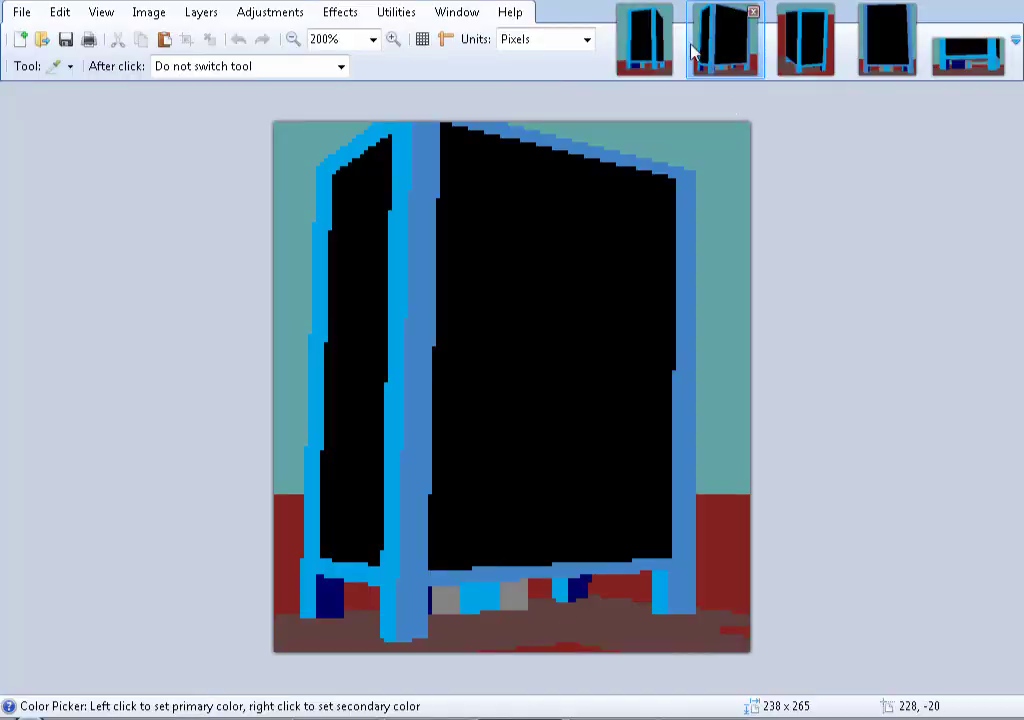
left_click(891, 60)
left_click(944, 66)
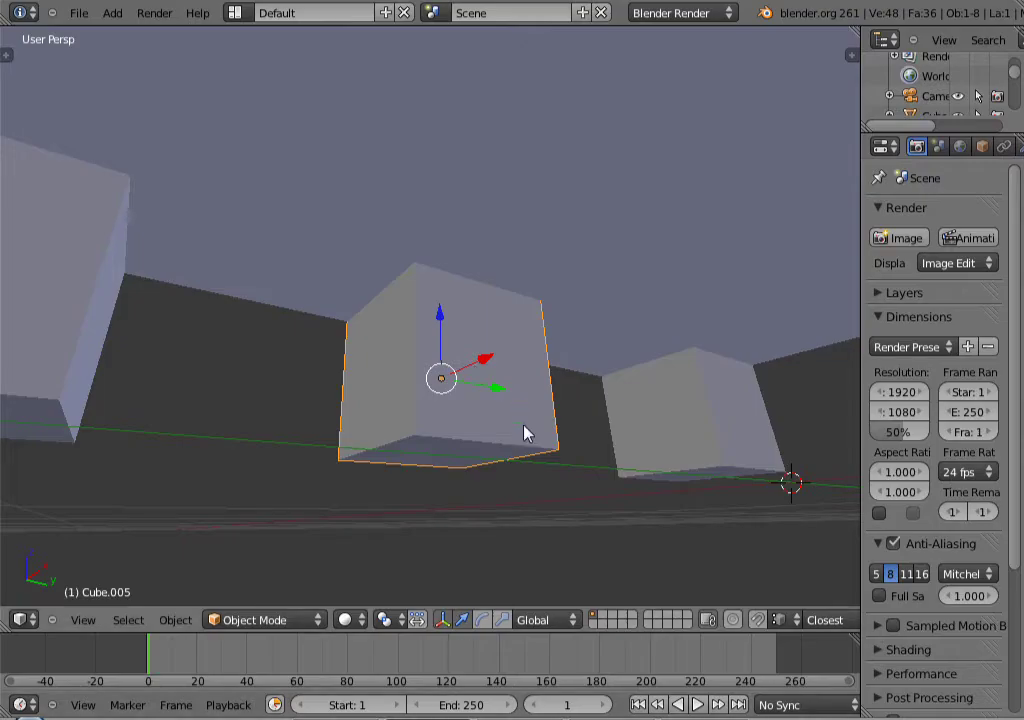
- Back in Blender, scale the selected block by about 1.87 along the global Y axis and resize it slightly along X
key("s")
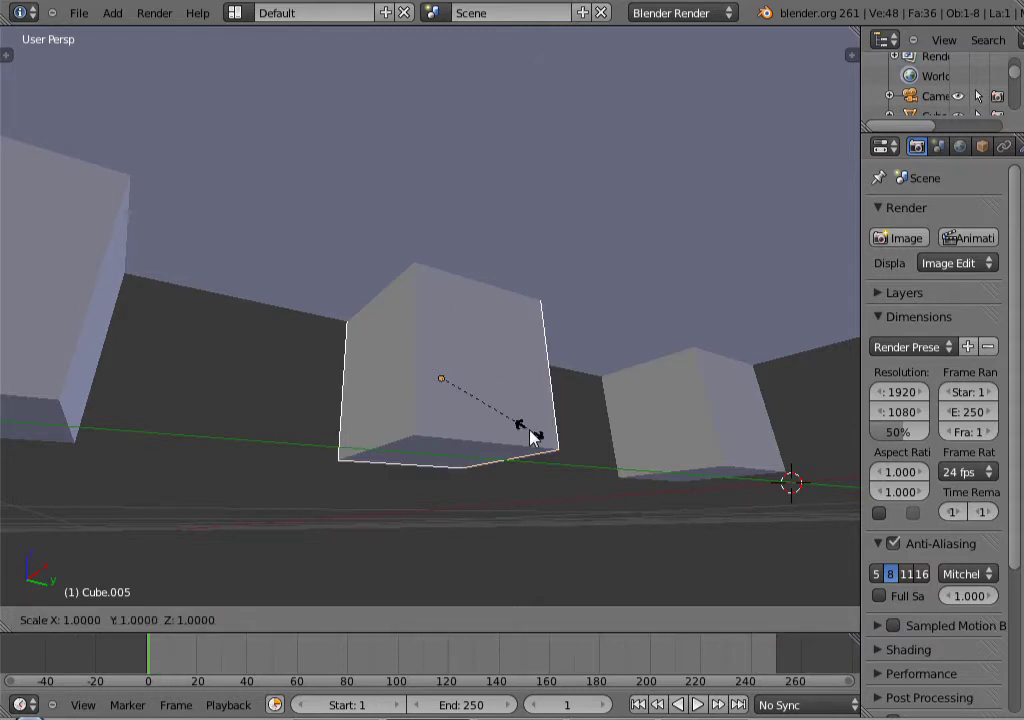
key("y")
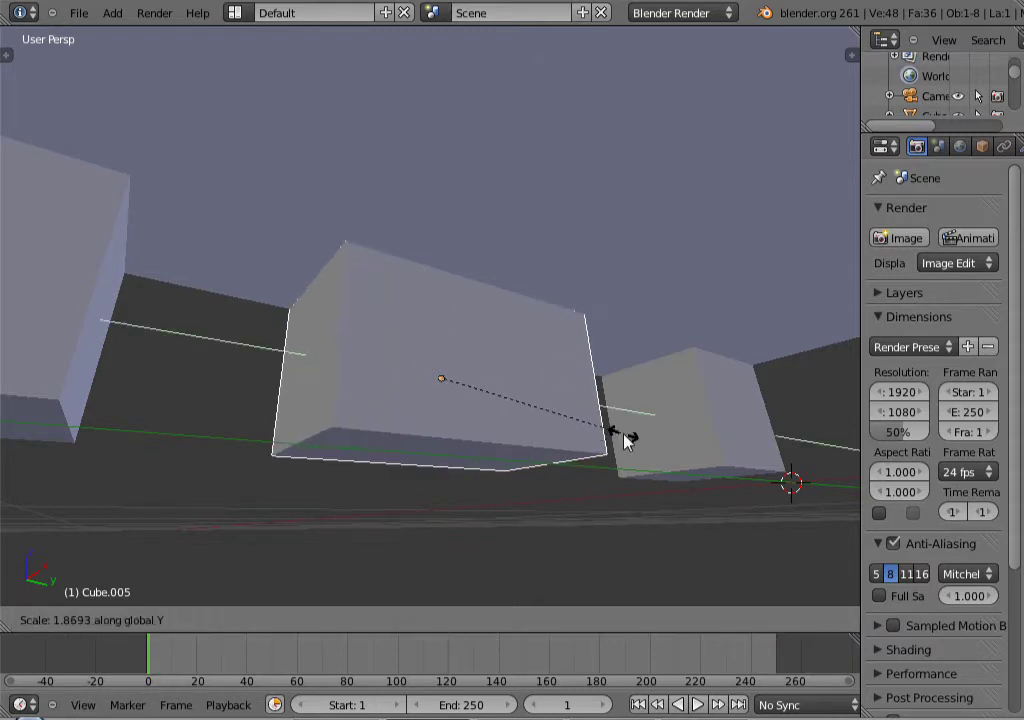
left_click(624, 440)
key("s")
key("x")
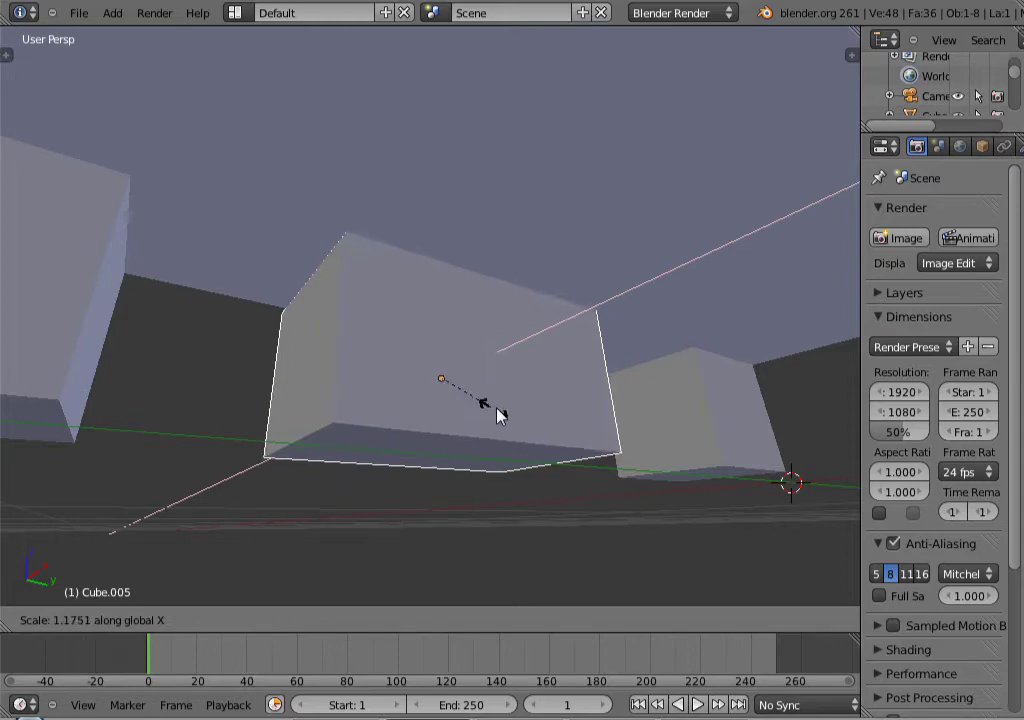
left_click(553, 378)
- Move the enlarged block along the global X axis so it sits further under the box
middle_click_drag(550, 371, 343, 372)
scroll(554, 372, "down", 3)
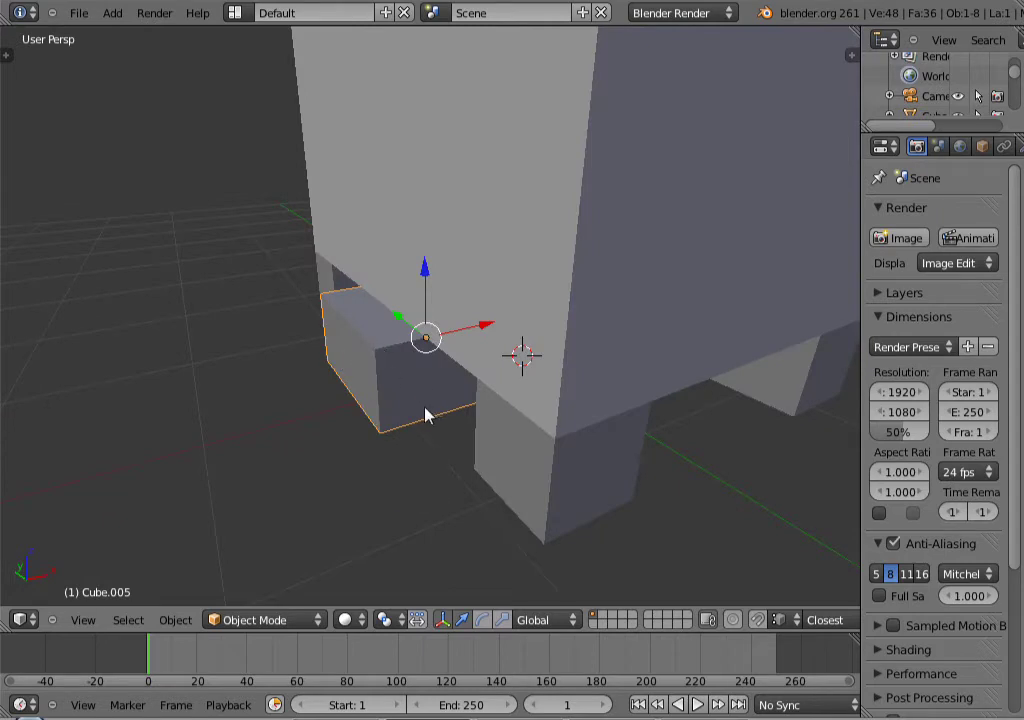
key("g")
key("x")
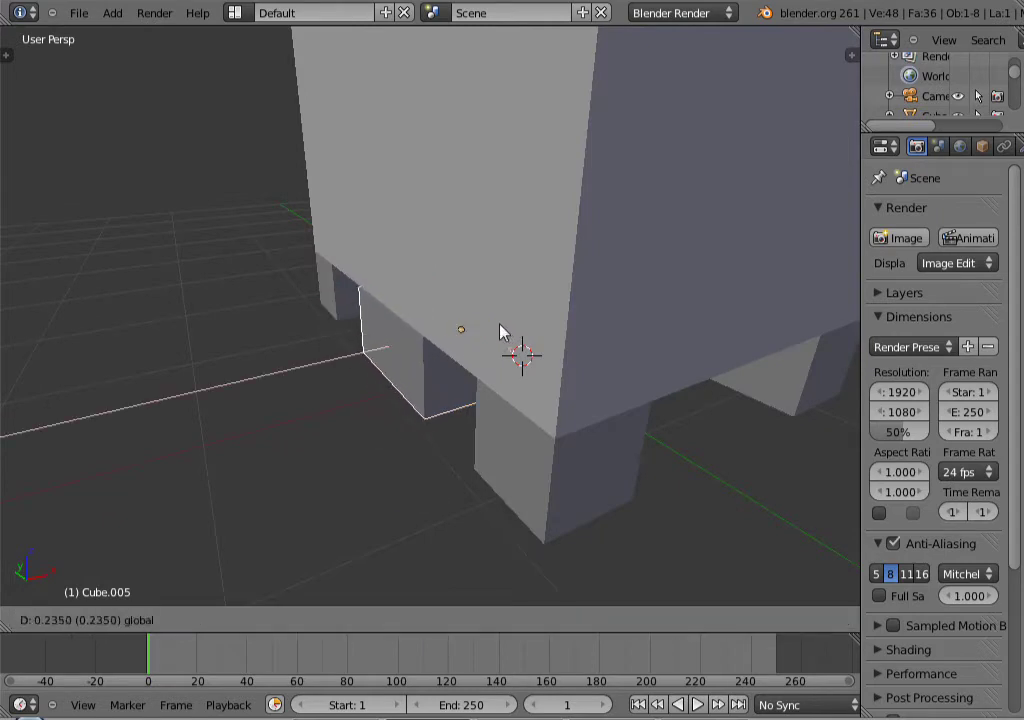
left_click(498, 327)
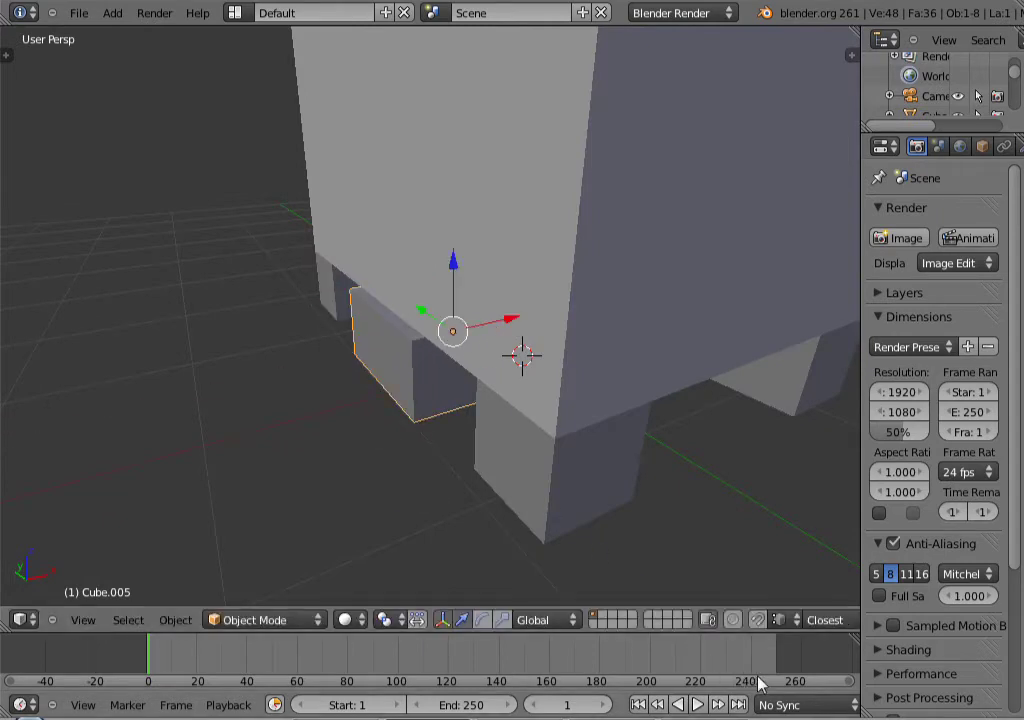
- Change the snap element to Edge and reposition the block along the X axis against the box's bottom edge
left_click(783, 622)
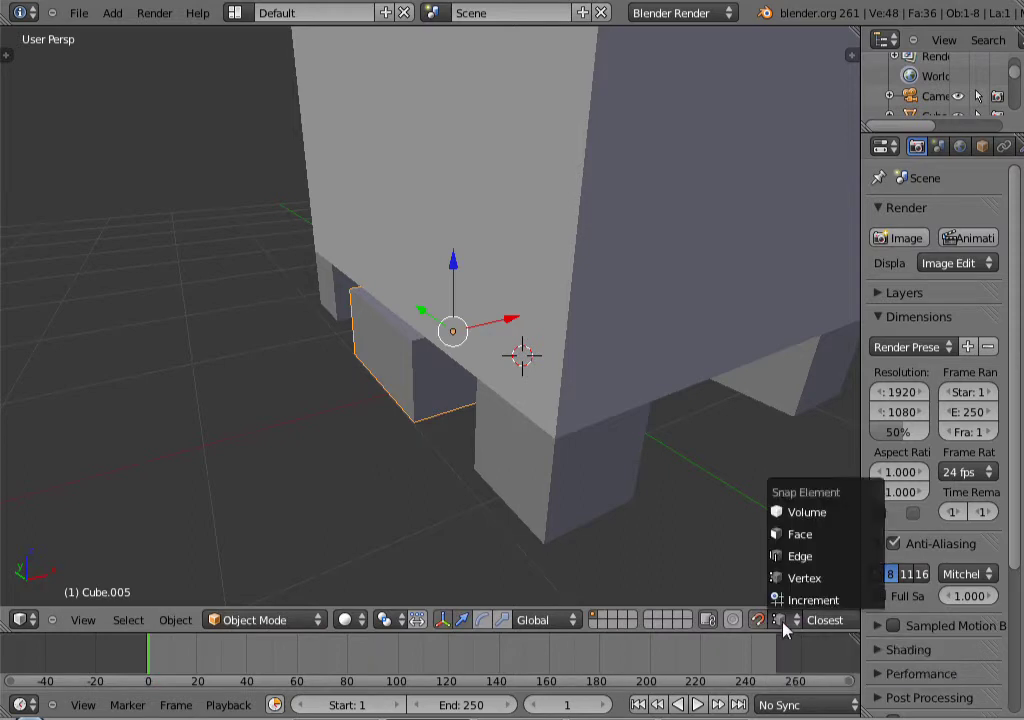
left_click(800, 557)
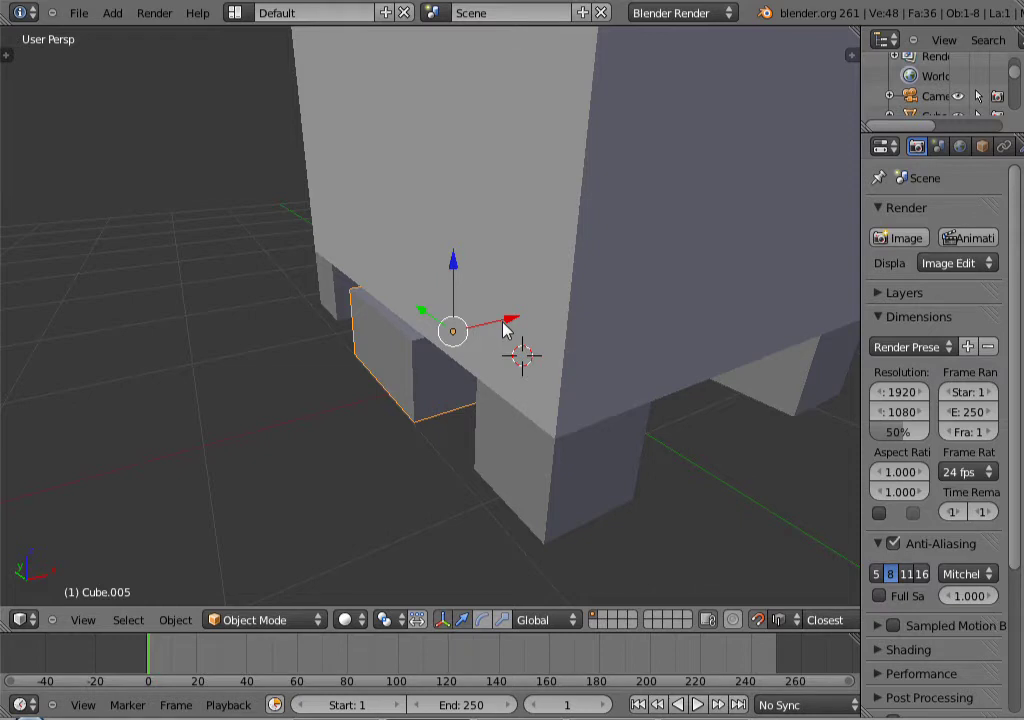
left_click_drag(499, 331, 396, 318)
middle_click_drag(517, 491, 548, 415)
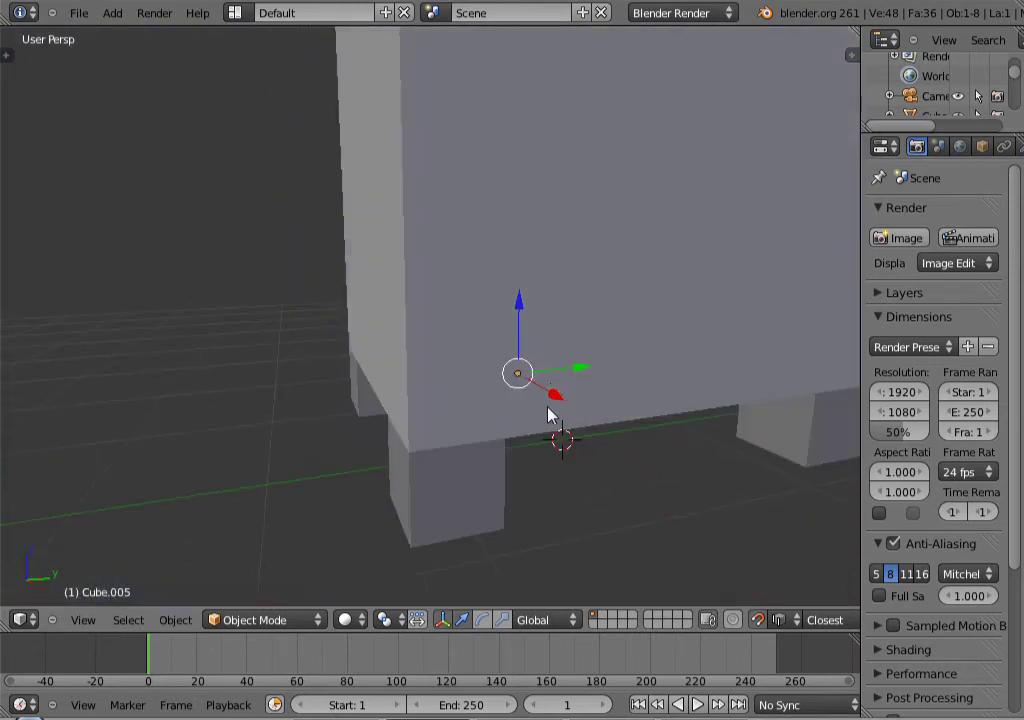
- View the whole box, then switch to Paint.NET and examine how the reference images frame its wide side
scroll(548, 415, "down", 5)
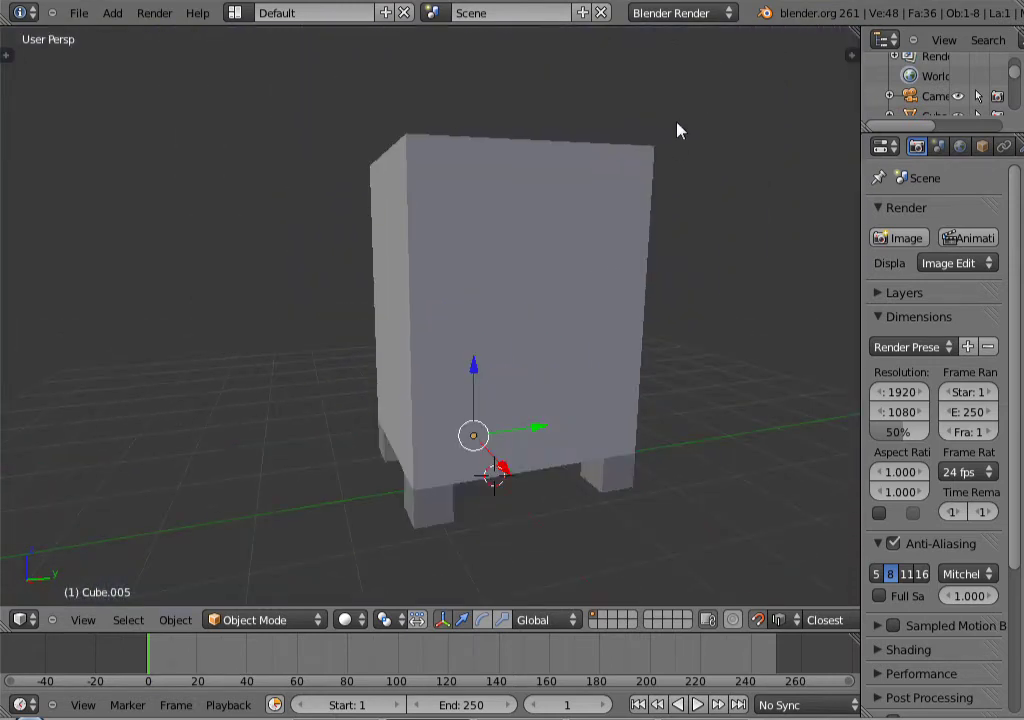
middle_click_drag(541, 367, 499, 200)
middle_click_drag(597, 100, 590, 80)
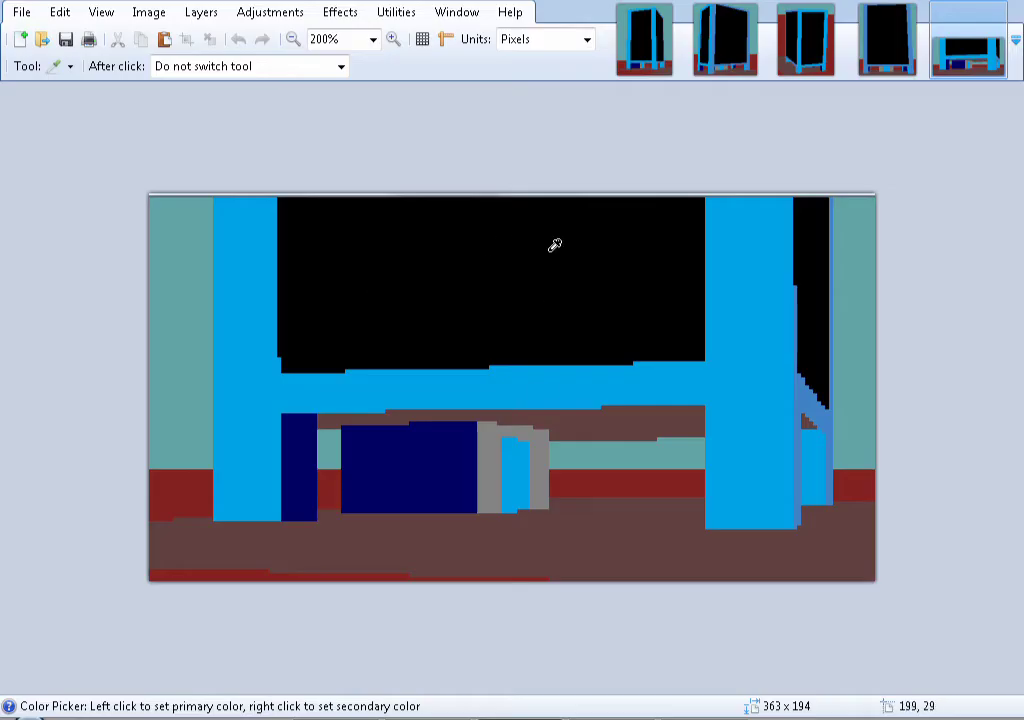
left_click(715, 45)
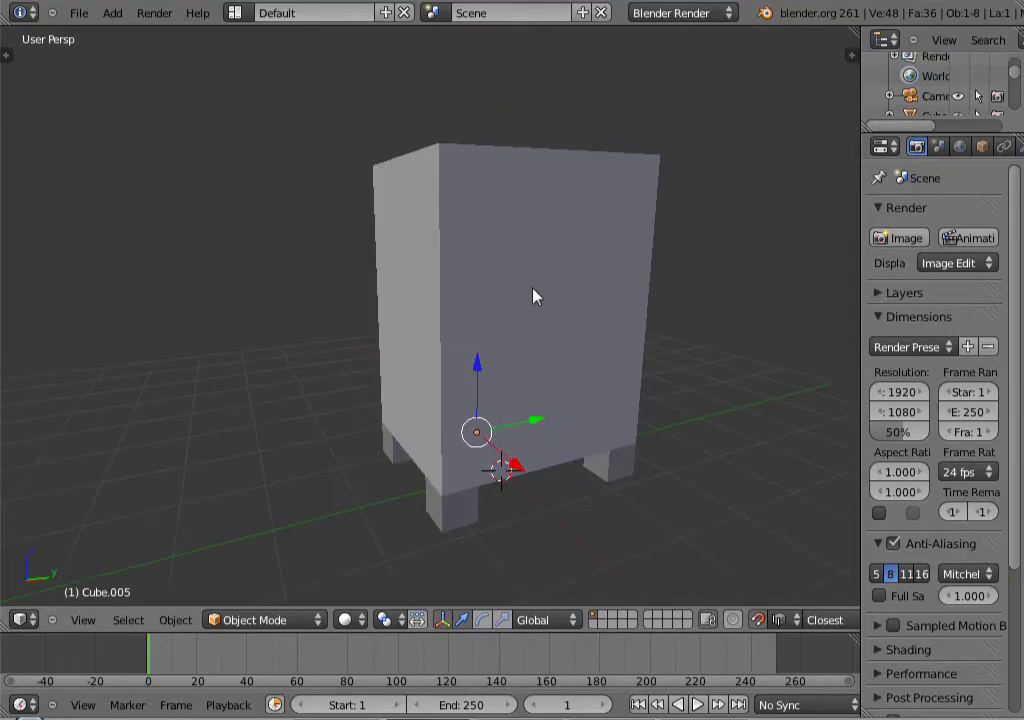
- Back in Blender, select the tall box and put it into Edit Mode
right_click(550, 330)
mouse_move(550, 335)
middle_mouse_down()
mouse_move(549, 393)
mouse_move(571, 251)
mouse_move(555, 235)
mouse_move(547, 355)
middle_mouse_up()
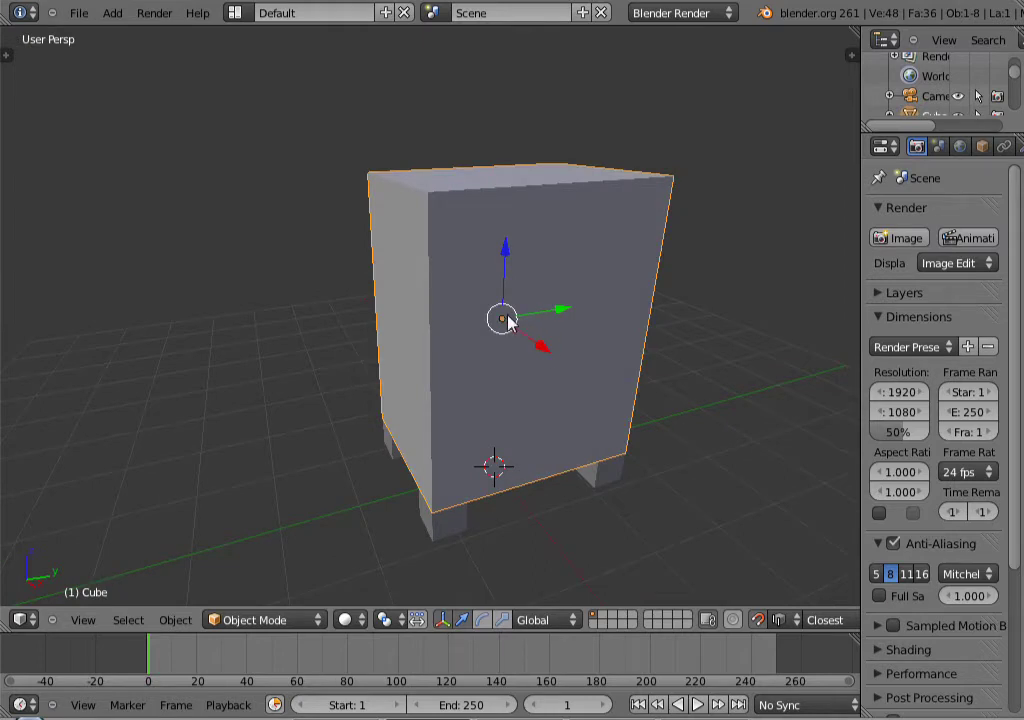
key("Tab")
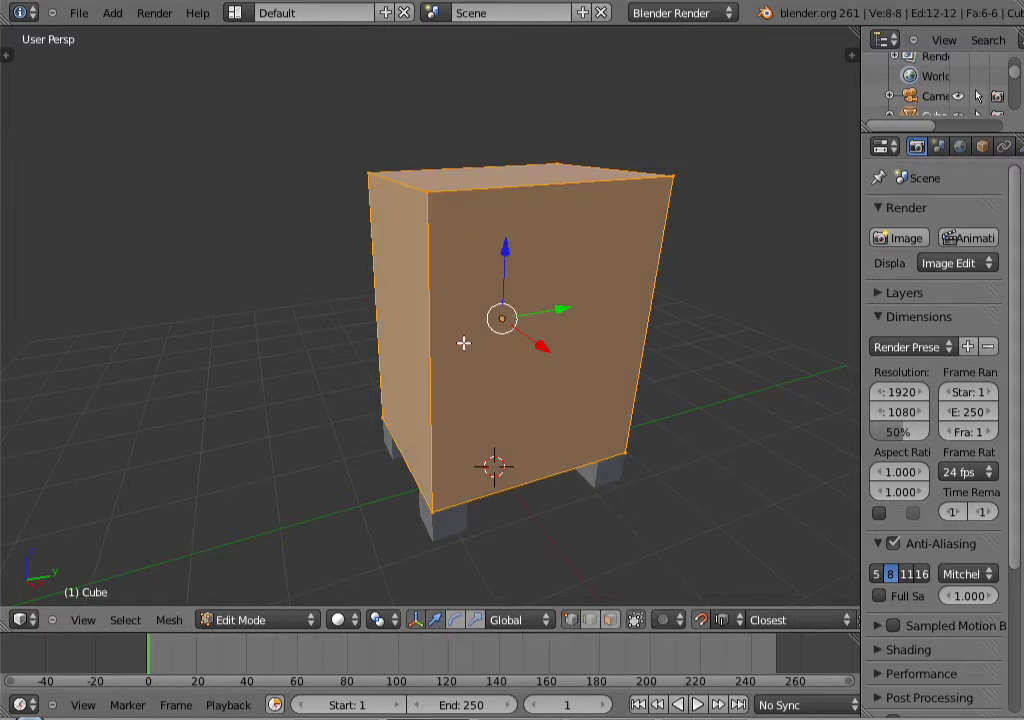
left_click(266, 622)
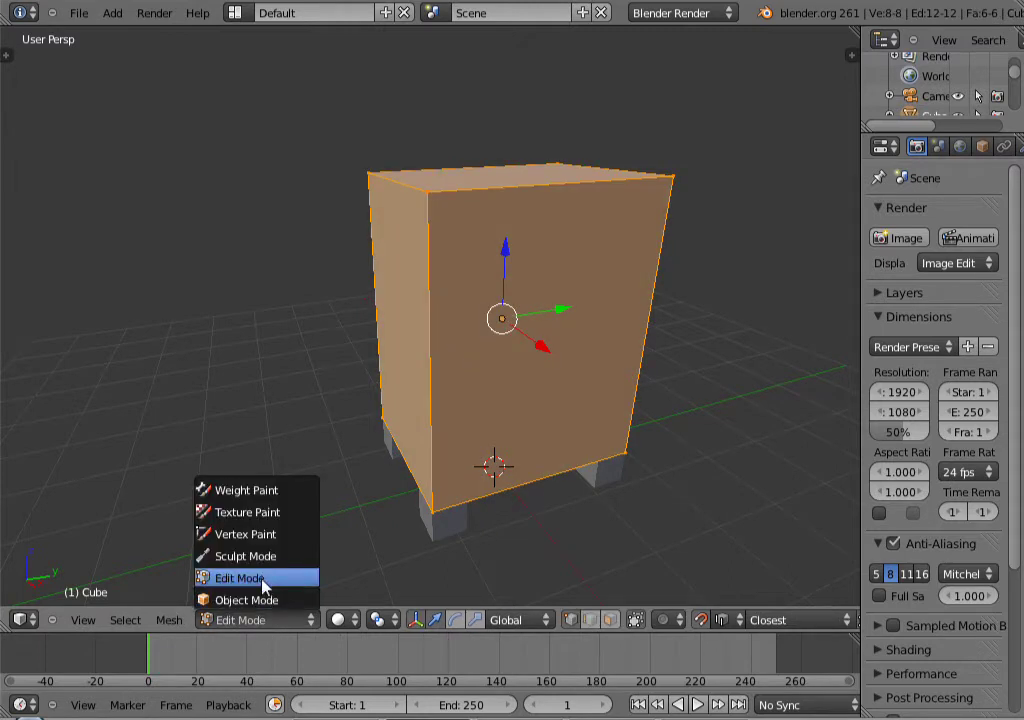
left_click(255, 578)
middle_click_drag(468, 354, 513, 264)
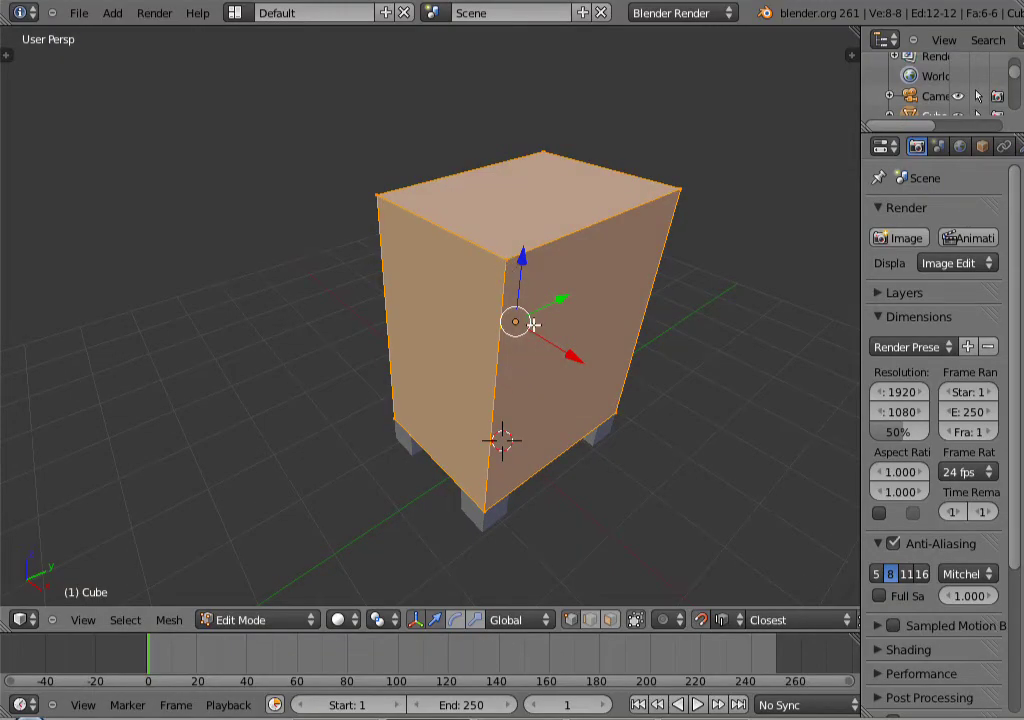
middle_click_drag(575, 348, 547, 330)
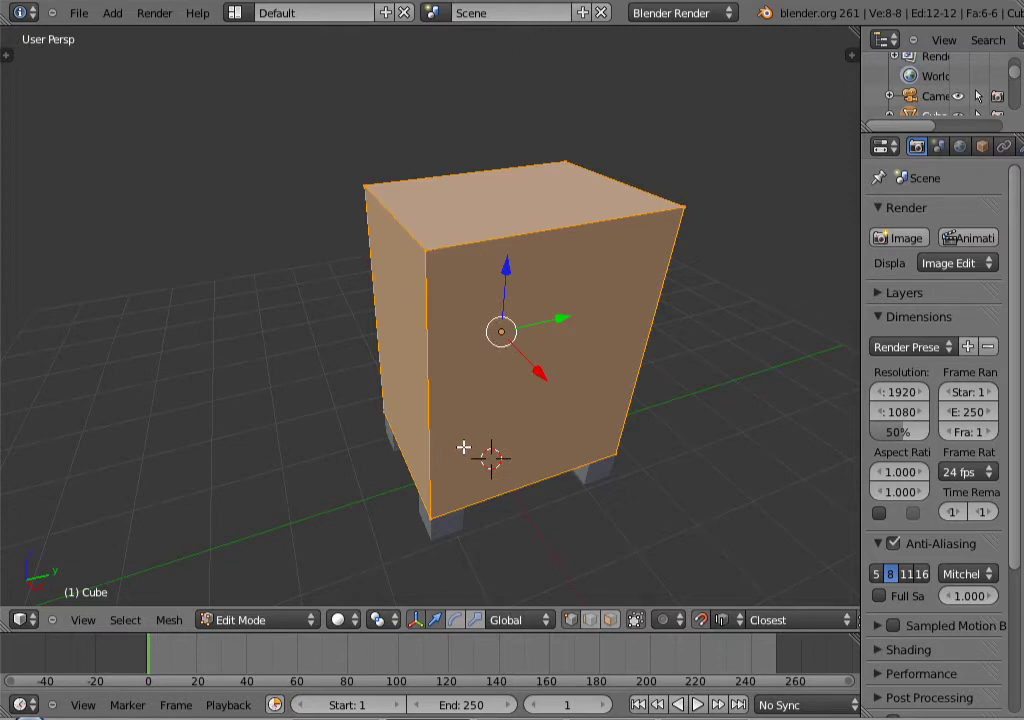
- Select the four top corner vertices of the box one after another
right_click(426, 250)
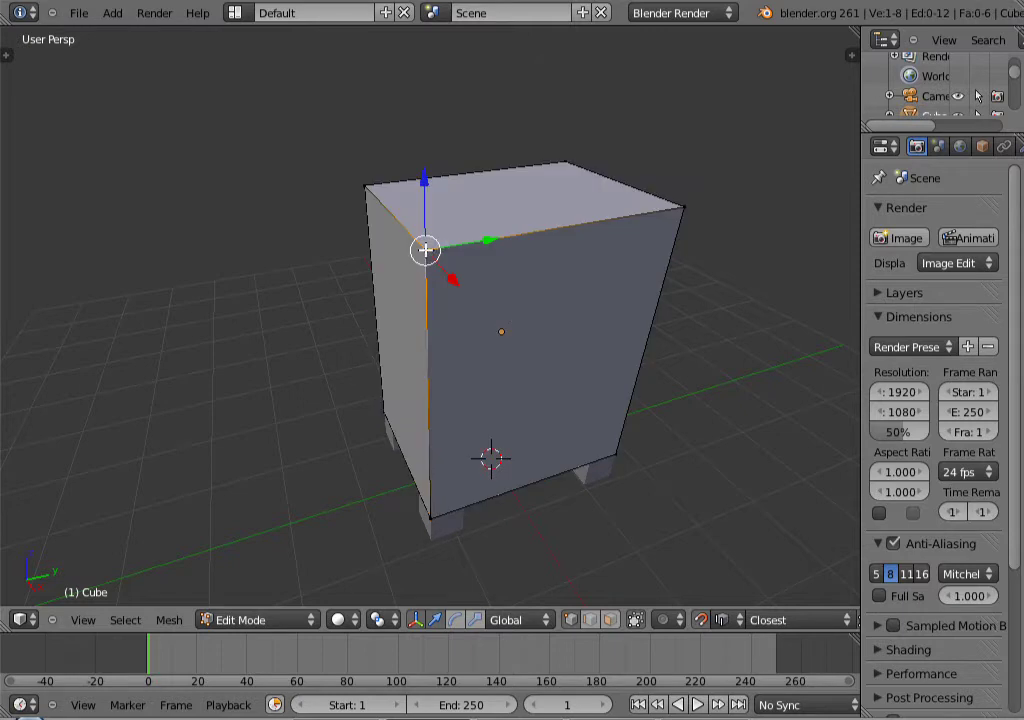
right_click(681, 207)
right_click(565, 160)
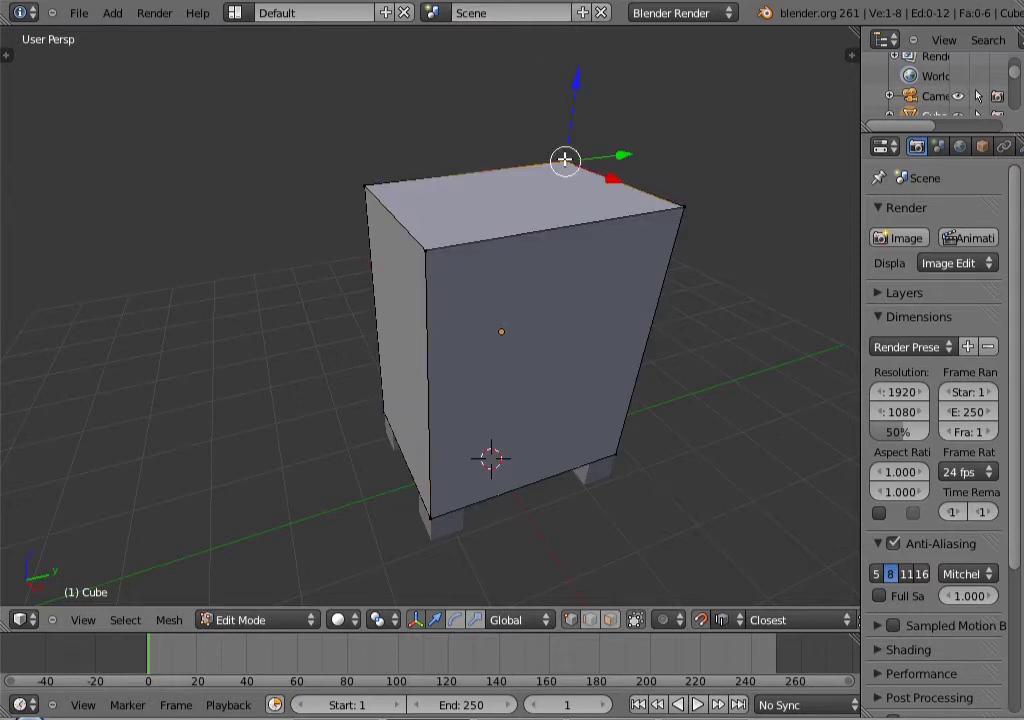
right_click(361, 186)
right_click(427, 250)
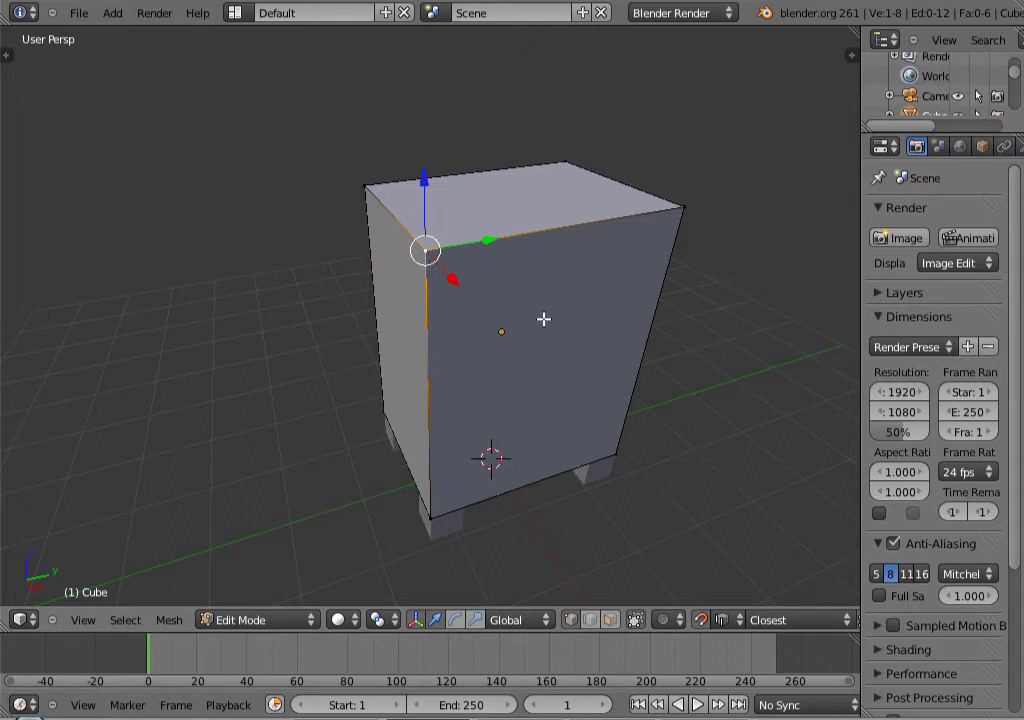
- Change the mesh select mode to Face and select the wide front face of the box
key("ctrl+Tab")
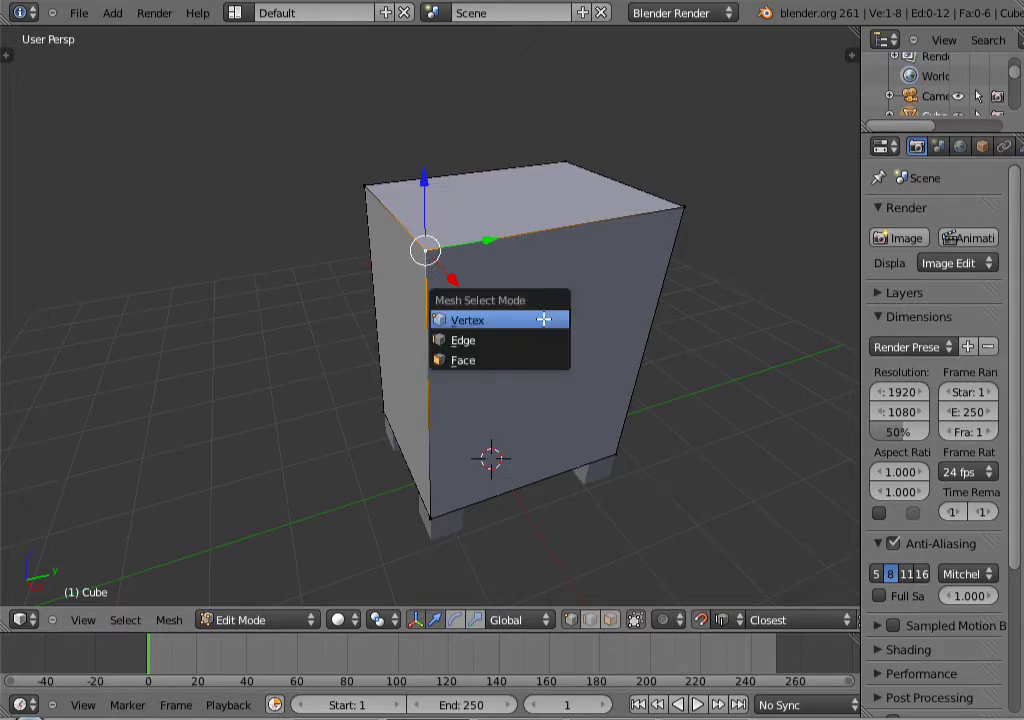
left_click(471, 359)
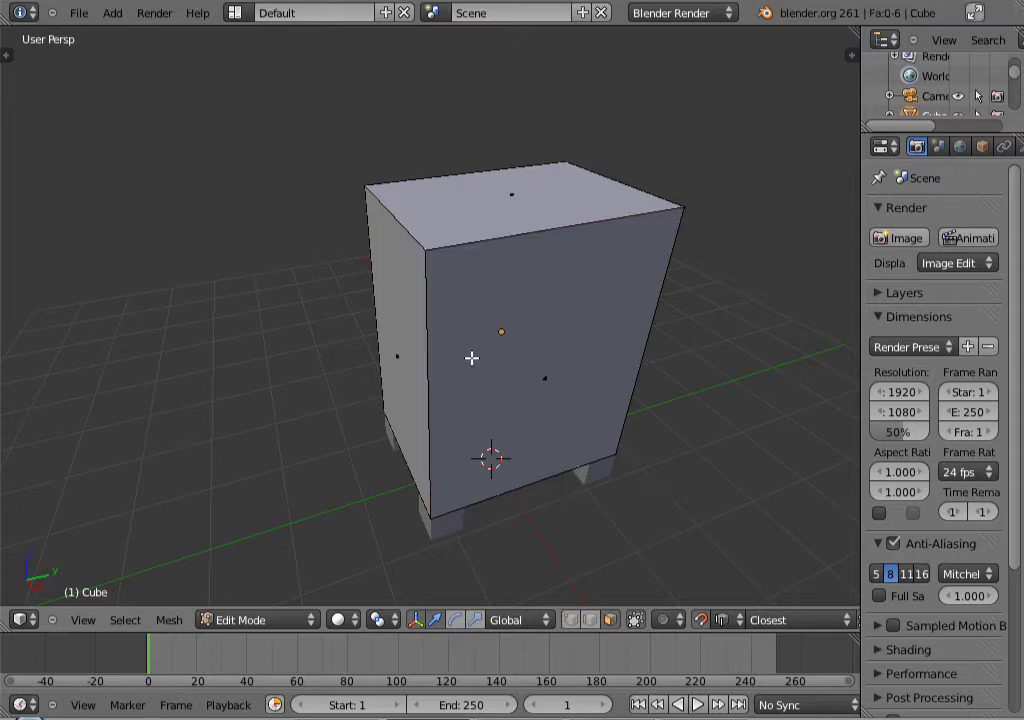
right_click(532, 378)
middle_click_drag(459, 369, 609, 358)
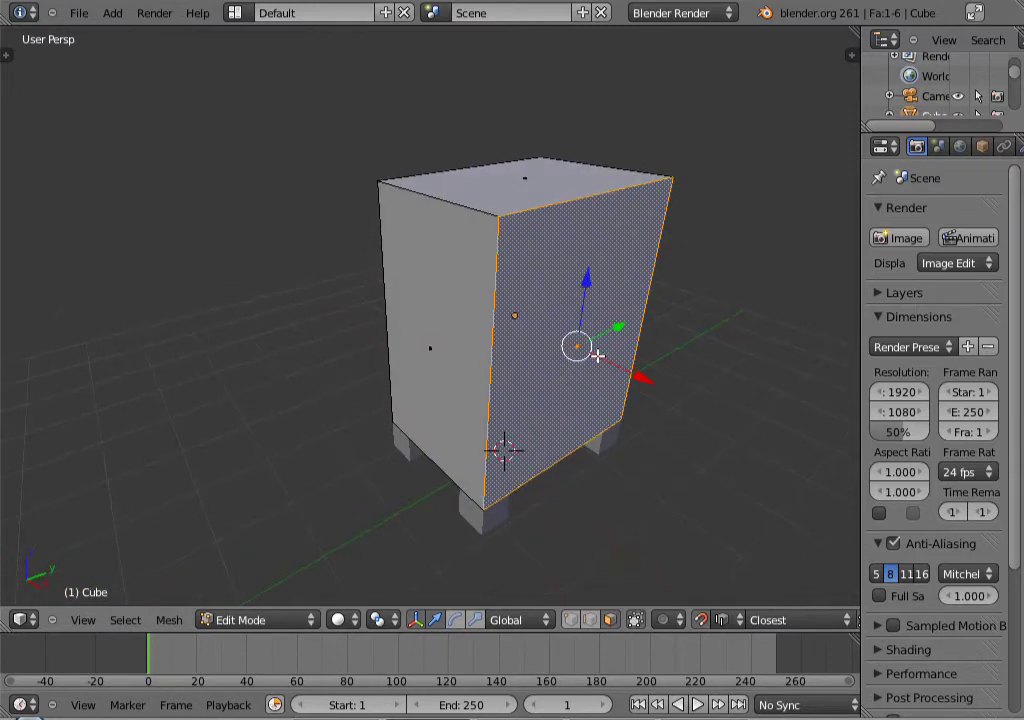
- Extrude the selected front face in place with zero offset
key("KP_Decimal")
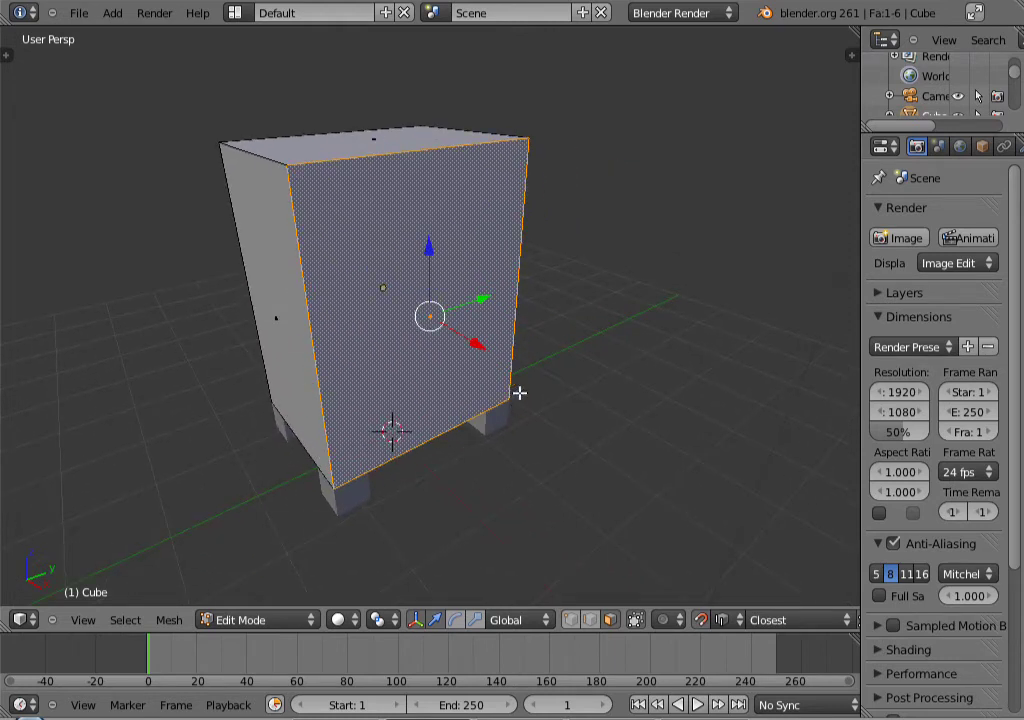
middle_click_drag(372, 300, 409, 312)
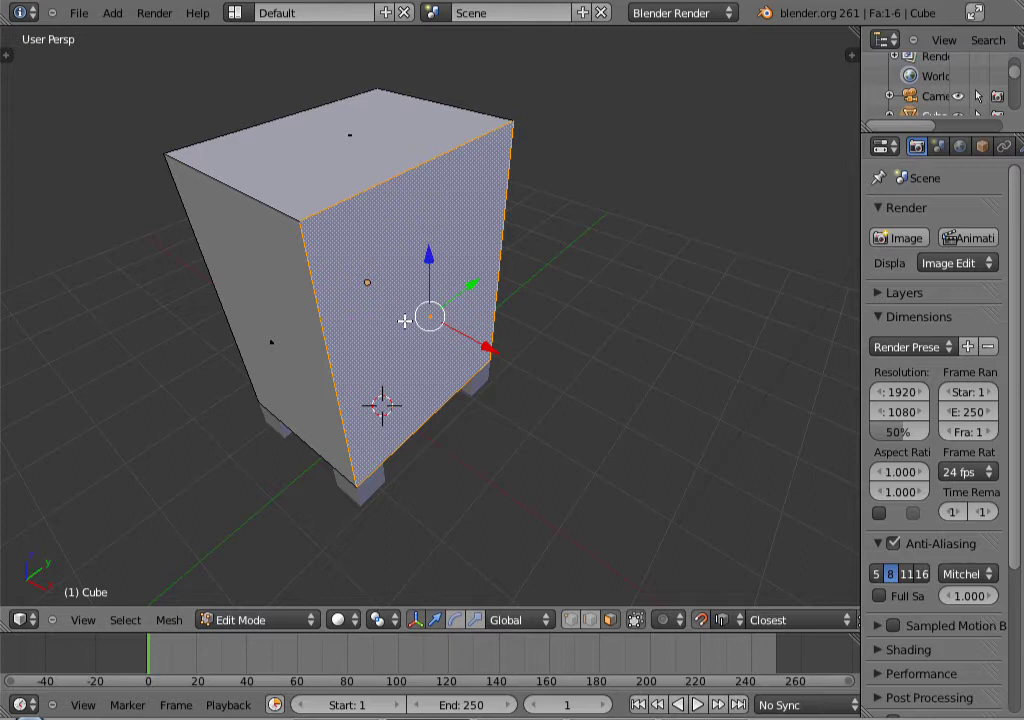
key("e")
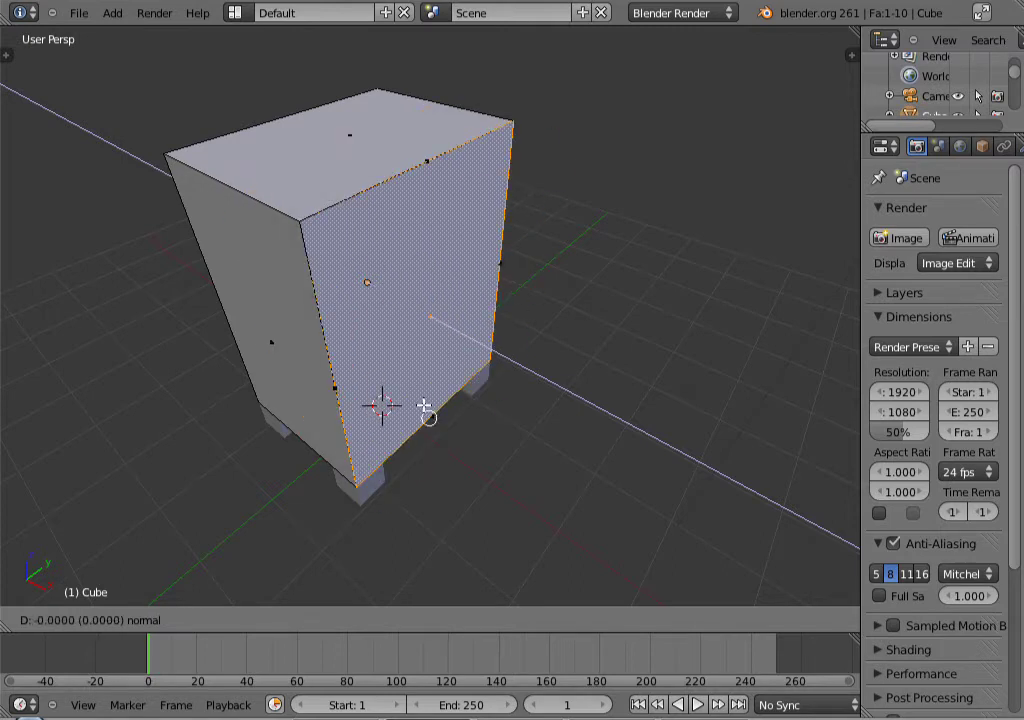
left_click(424, 405)
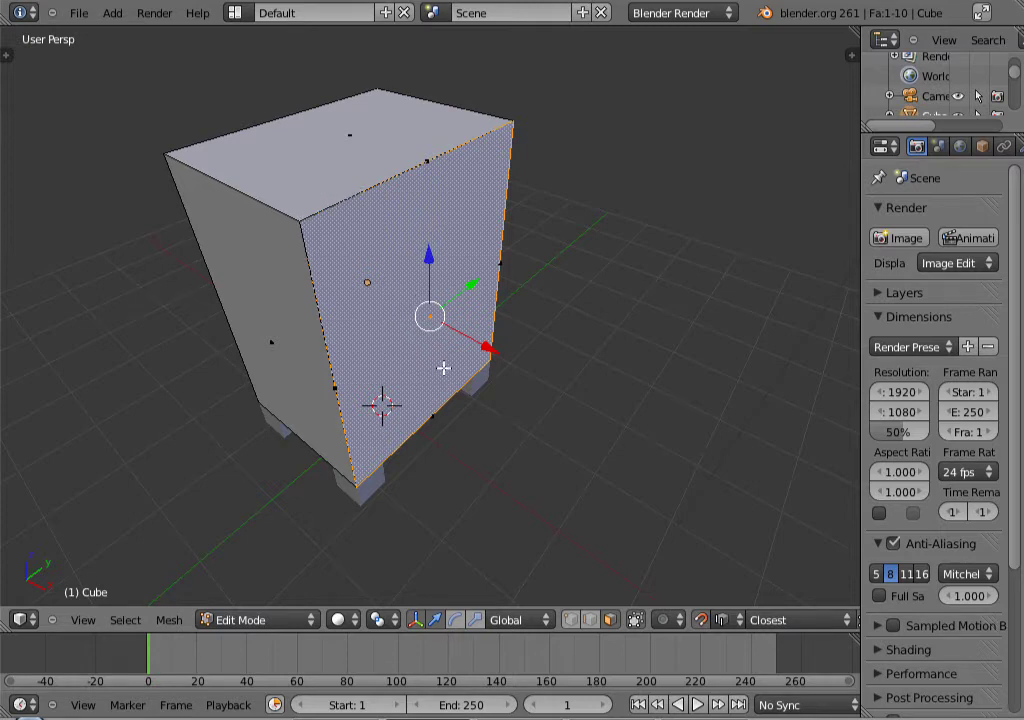
key("e")
key("s")
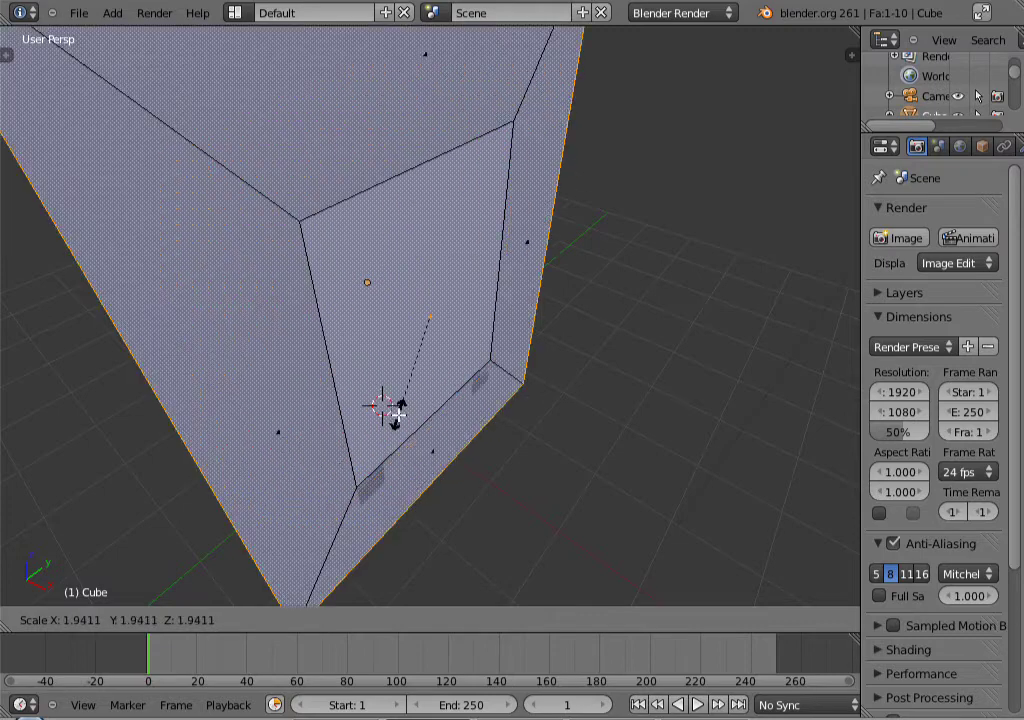
key("Escape")
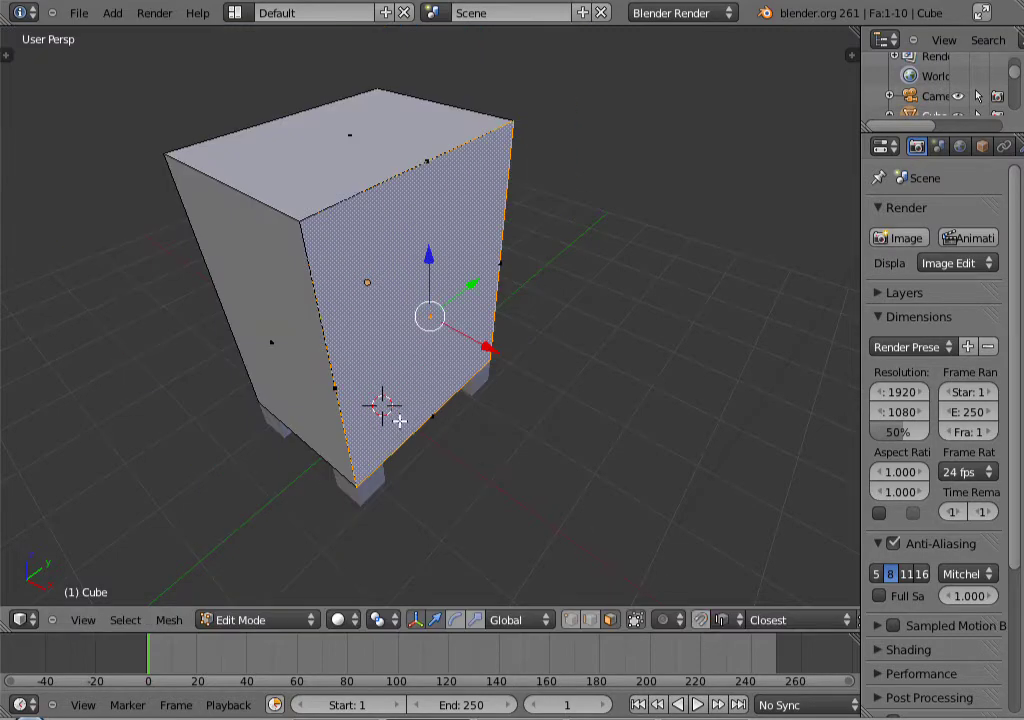
- With snapping off, scale the extruded face down to about 0.87 so a frame border surrounds it
key("s")
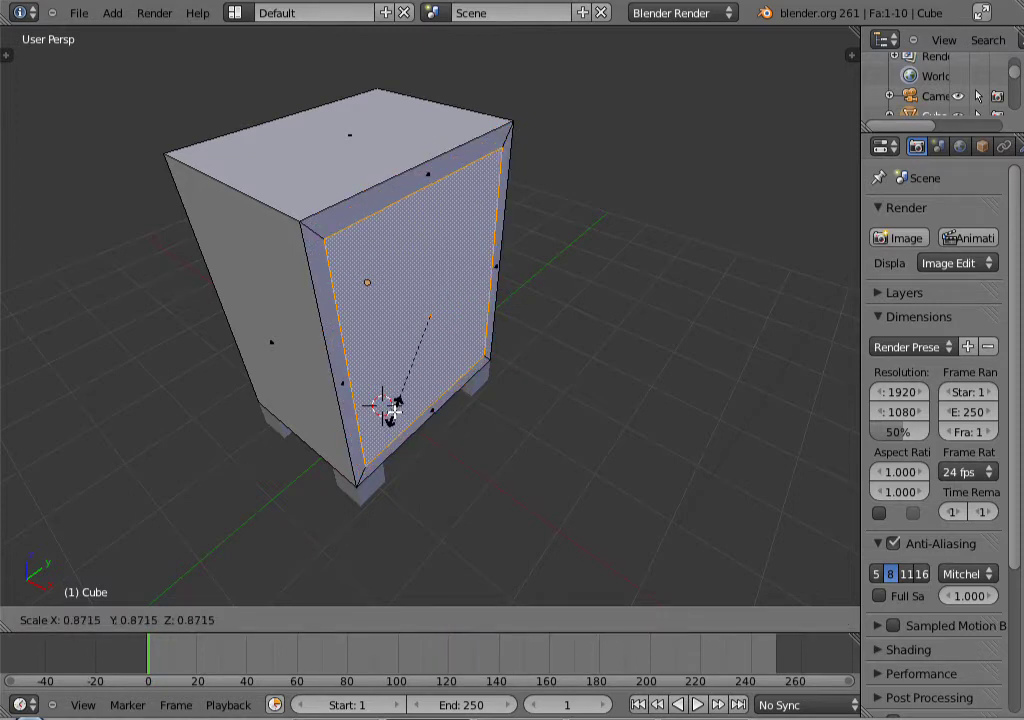
left_click(395, 410)
middle_click_drag(395, 410, 290, 181)
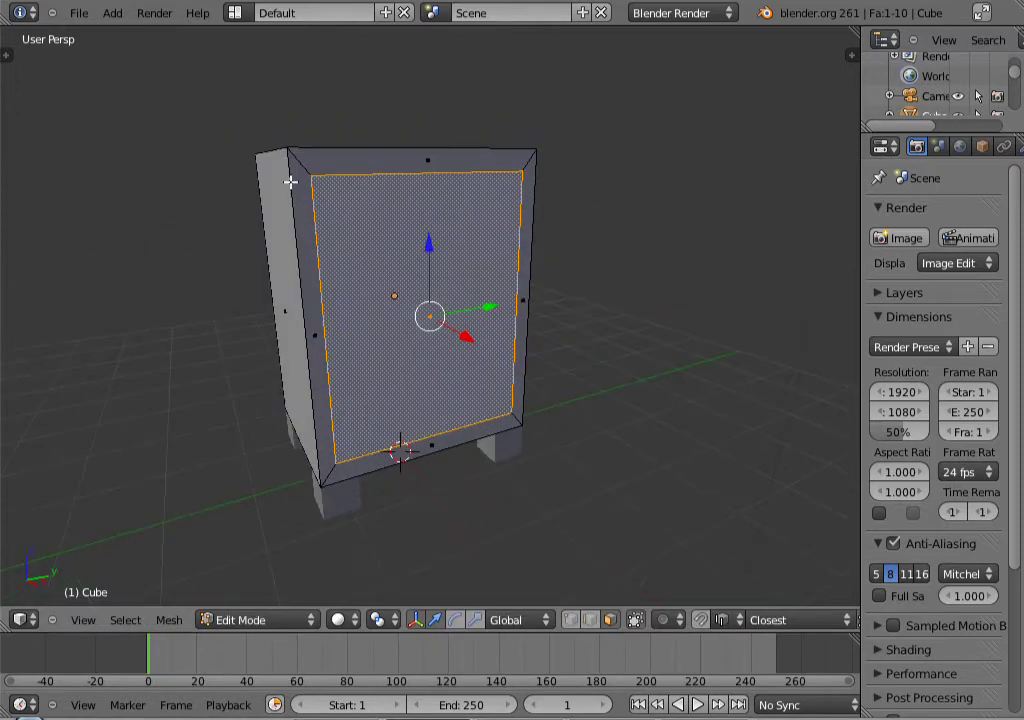
- Select the frame border faces around the front panel one after another to examine them
right_click(304, 190)
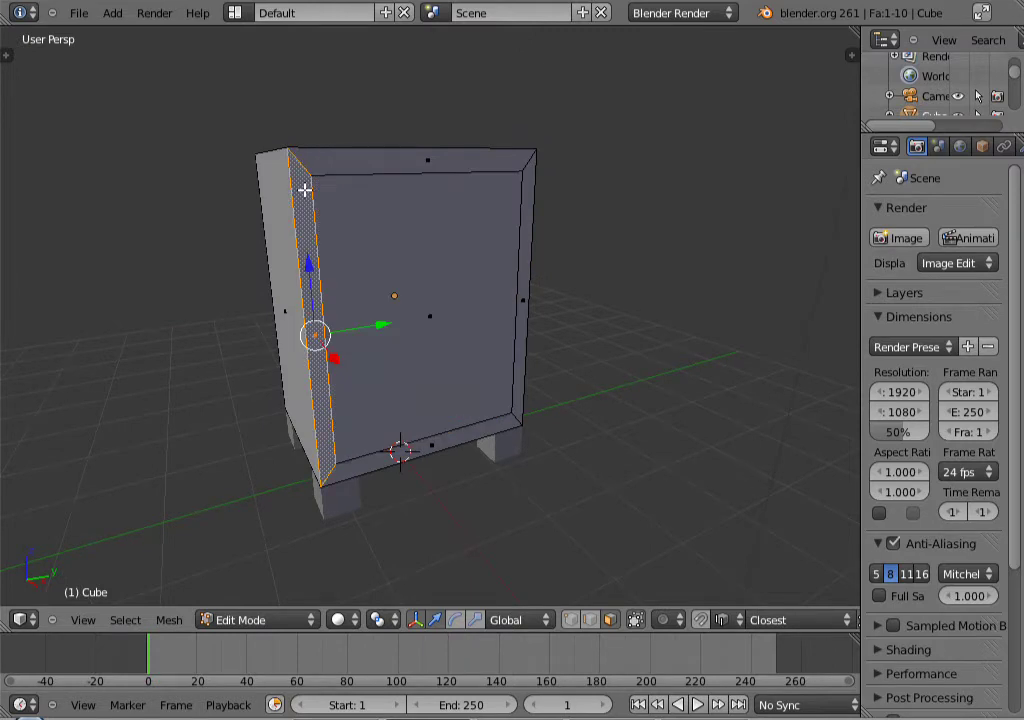
right_click(352, 457)
right_click(430, 442)
right_click(523, 375)
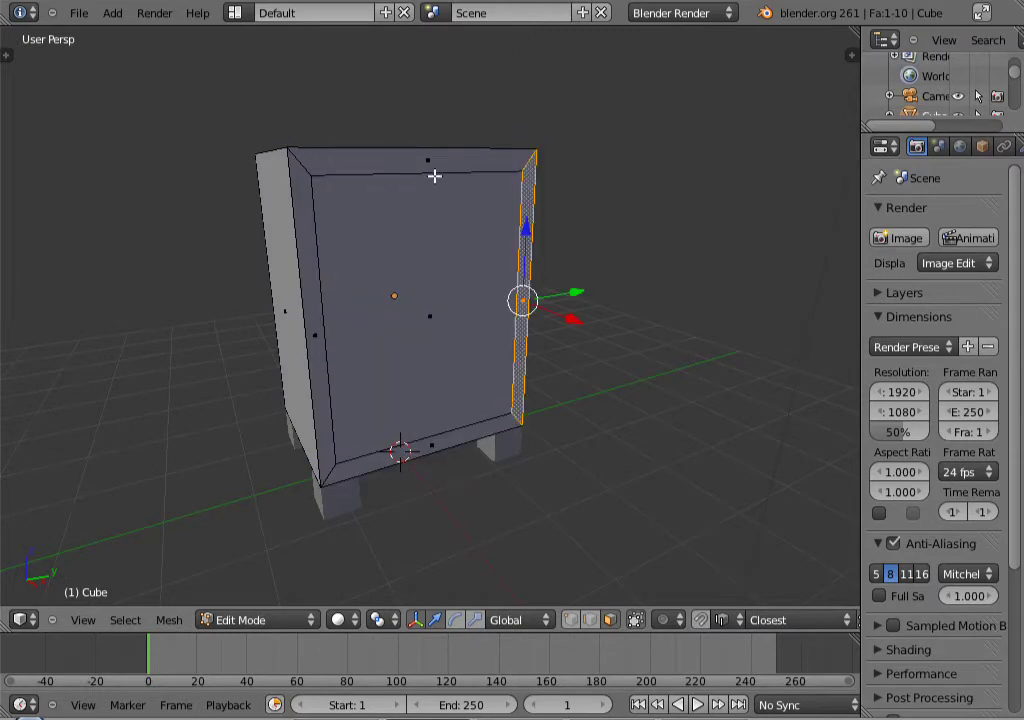
right_click(426, 160)
middle_click_drag(242, 301, 395, 240)
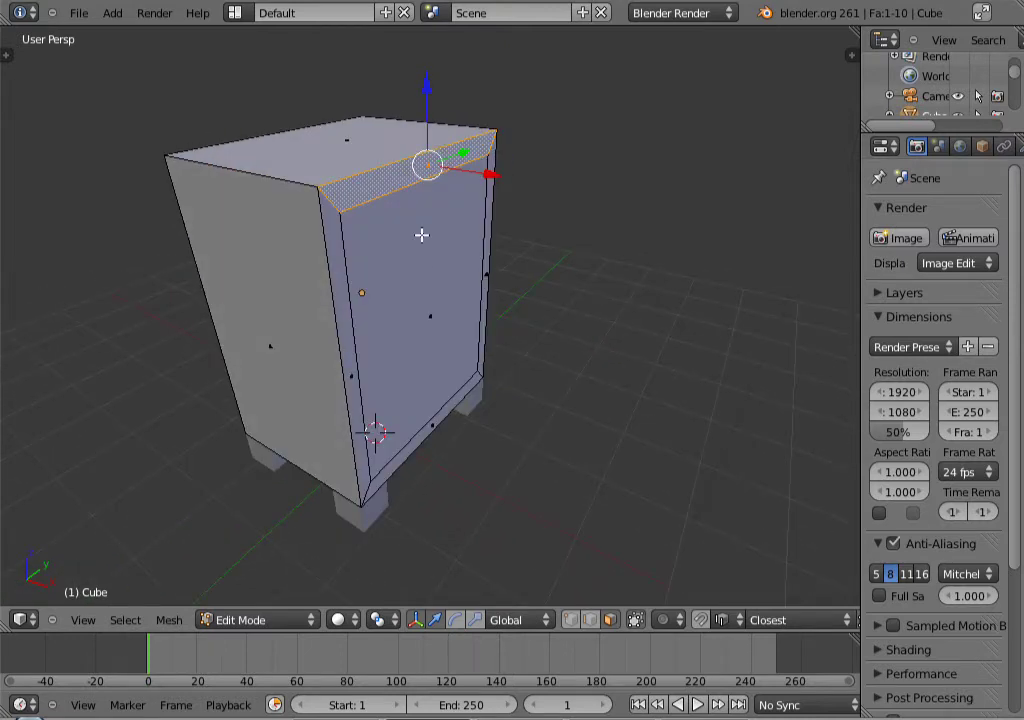
- Try extruding the front of the box outward from its framed side
right_click(422, 285)
key("e")
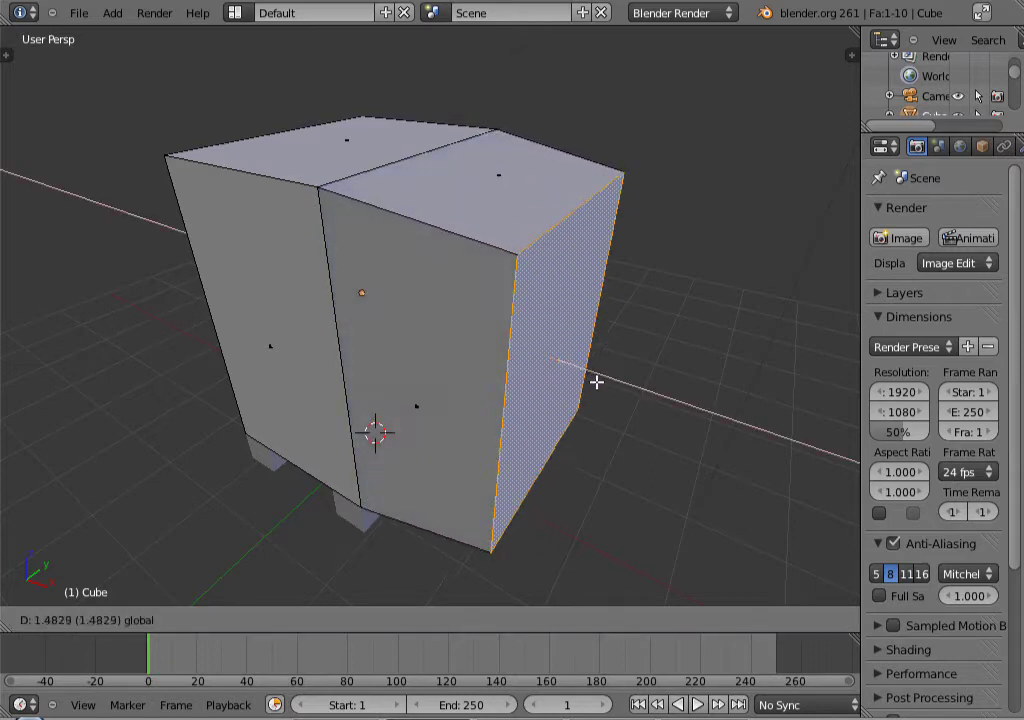
left_click(713, 425)
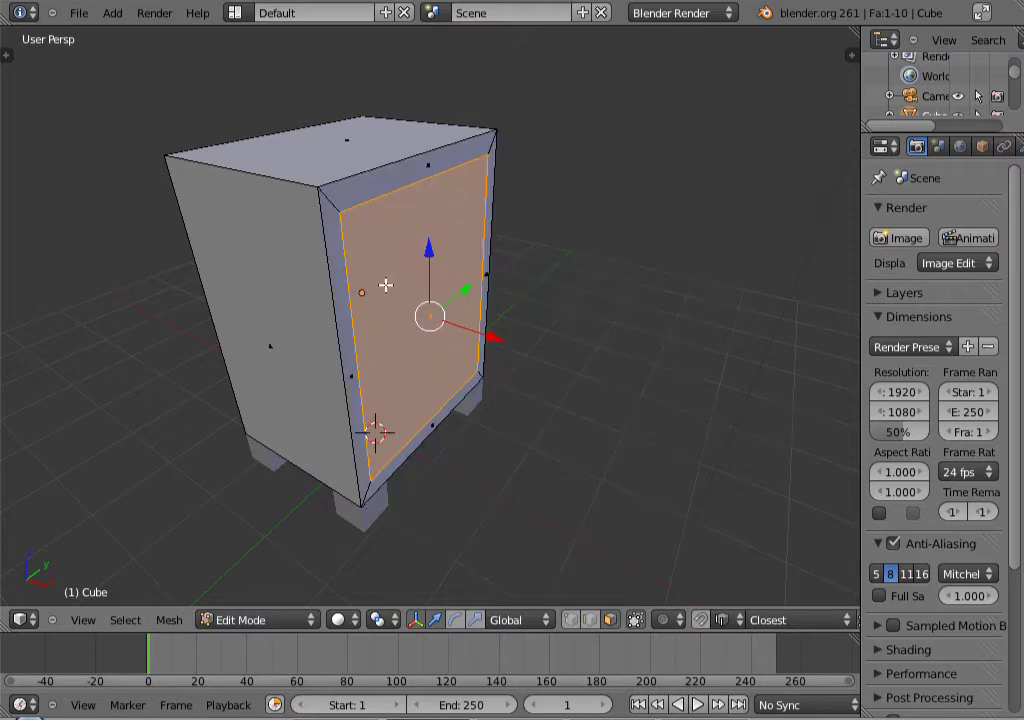
- Extrude one narrow side face of the box in place with zero offset and scale it down to leave a frame border
middle_click_drag(520, 312, 407, 281)
right_click(354, 201)
right_click(377, 258)
middle_click_drag(340, 278, 434, 357)
middle_click_drag(382, 317, 412, 354)
right_click(260, 311)
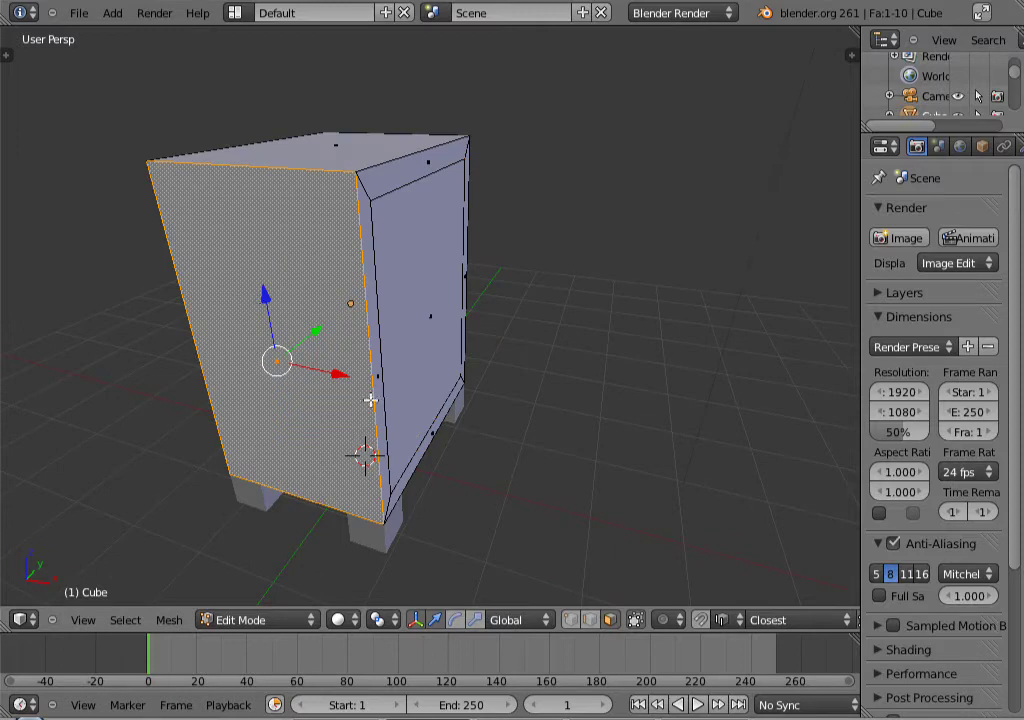
left_click(700, 620)
key("e")
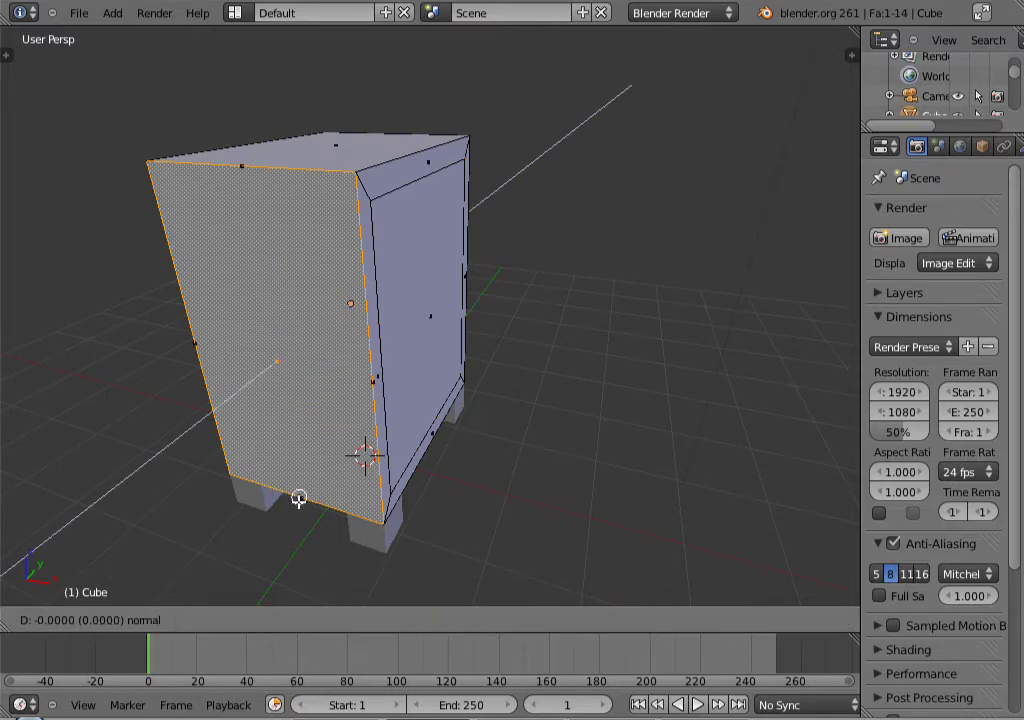
key("Escape")
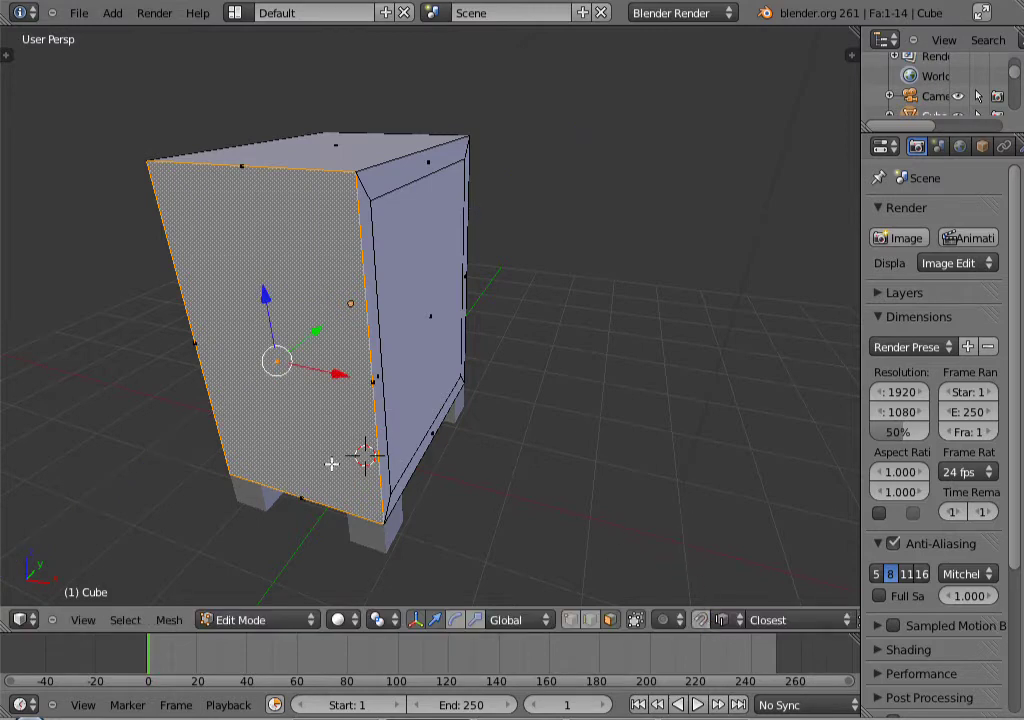
key("s")
left_click(322, 451)
- Extrude the opposite narrow side face in place with zero offset using snapping, and turn snapping off again
mouse_move(467, 340)
middle_mouse_down()
mouse_move(575, 401)
mouse_move(558, 375)
mouse_move(533, 391)
mouse_move(327, 421)
mouse_move(522, 355)
mouse_move(462, 316)
middle_mouse_up()
right_click(565, 365)
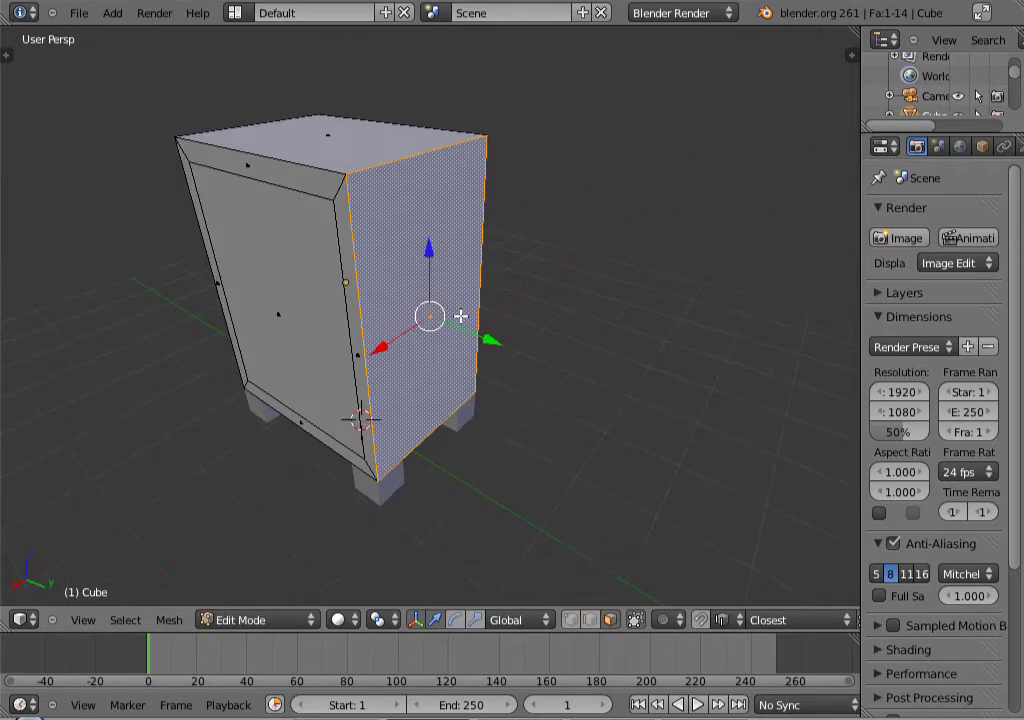
left_click(703, 620)
key("s")
key("Escape")
key("e")
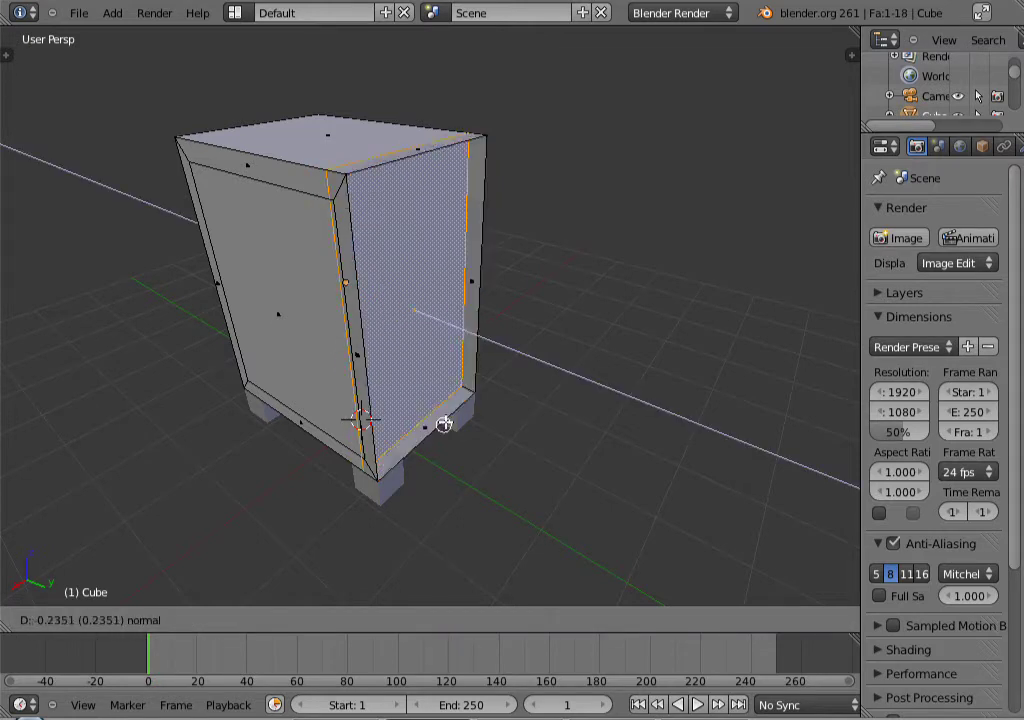
key("Escape")
left_click(704, 627)
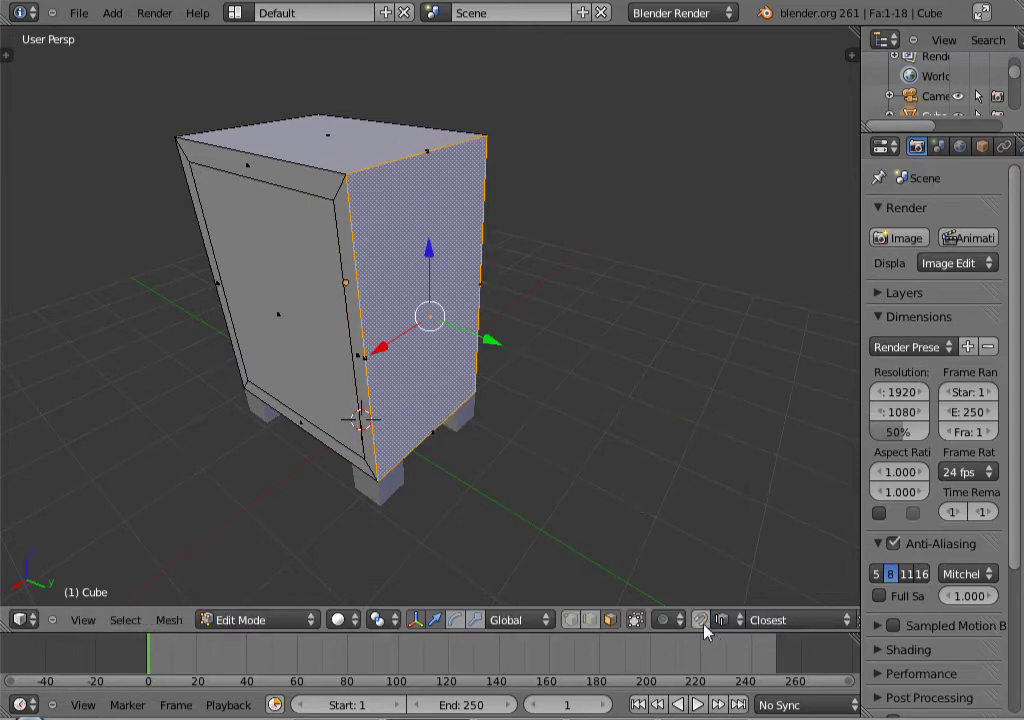
- Try scaling the extruded side face to about 0.86 and rescaling it, and undo both scalings
key("s")
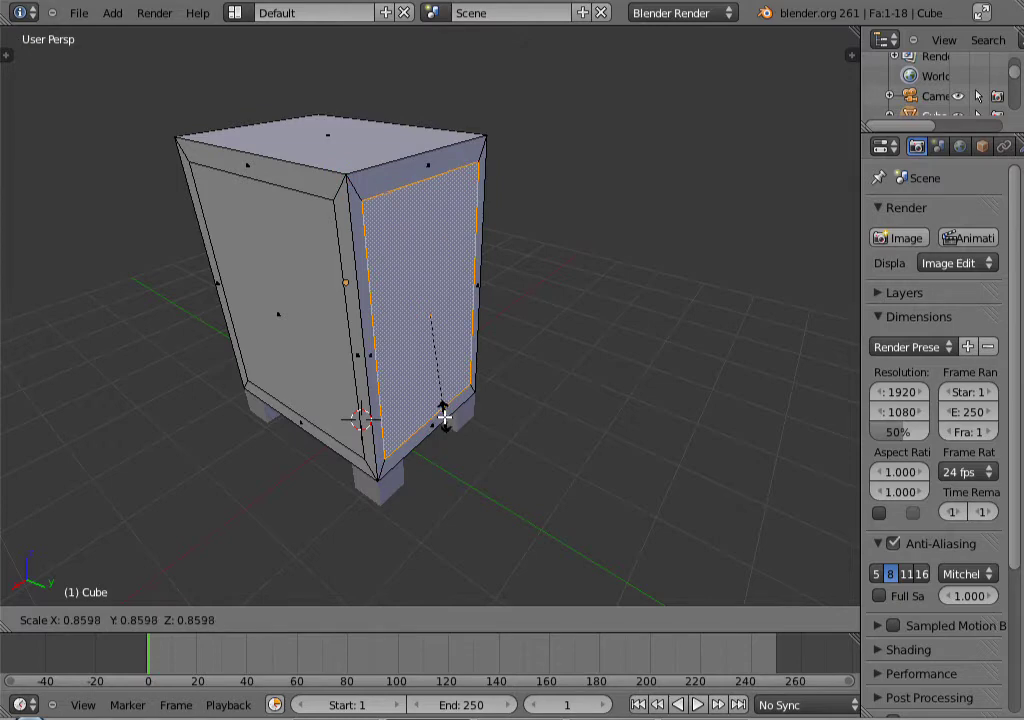
left_click(438, 418)
middle_click_drag(430, 421, 459, 283)
key("s")
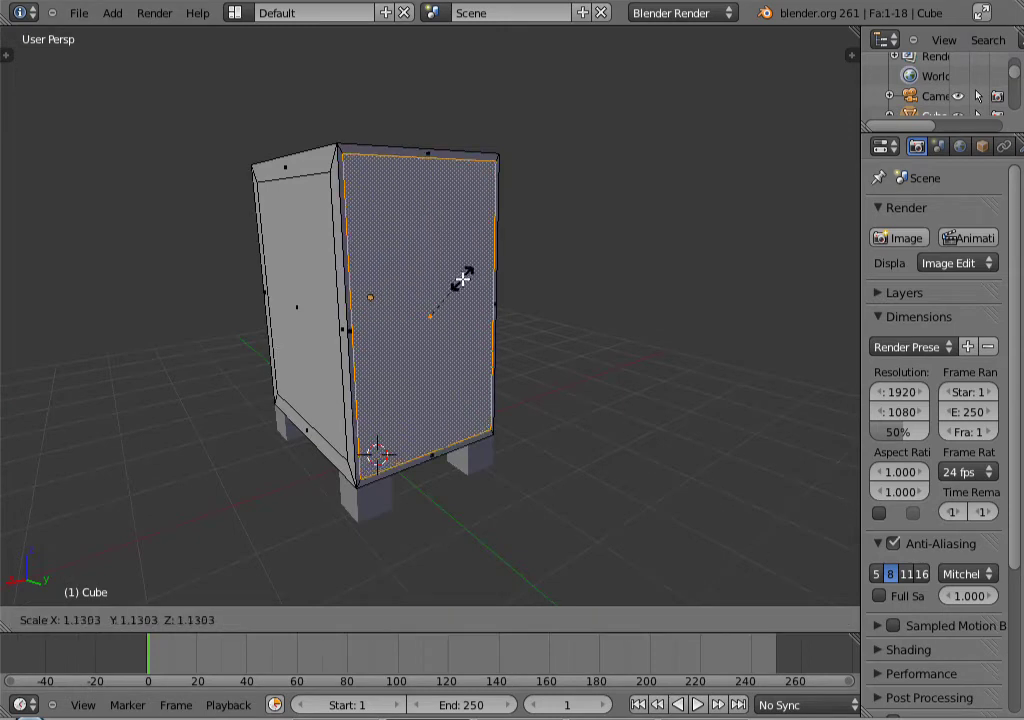
left_click(469, 333)
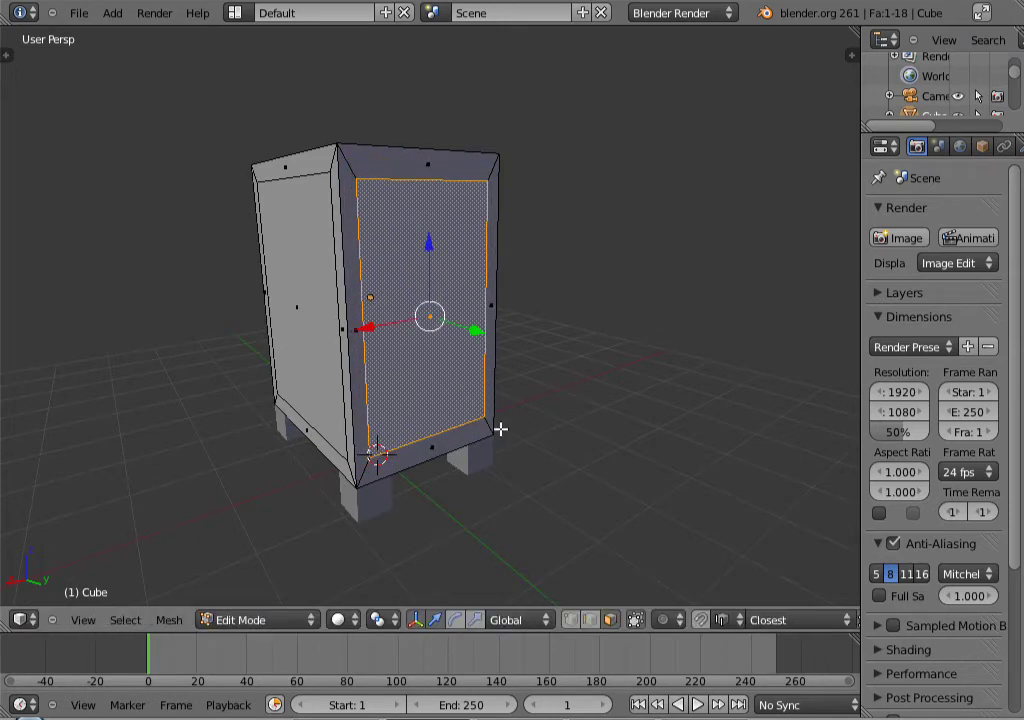
middle_click_drag(500, 427, 508, 397)
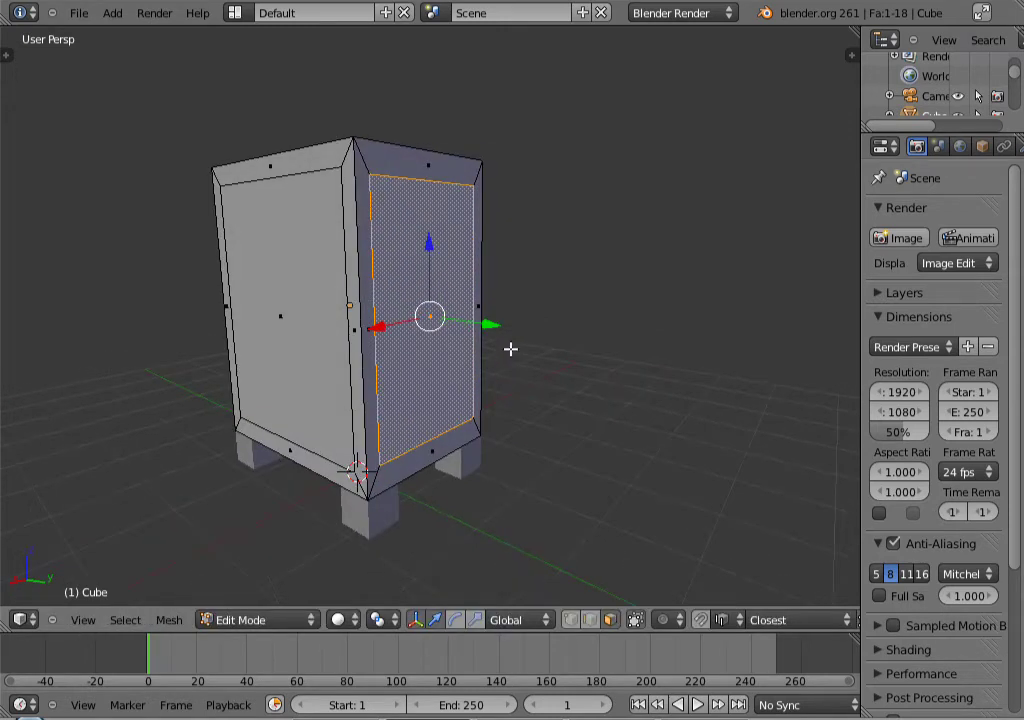
key("ctrl+z")
key("ctrl+z")
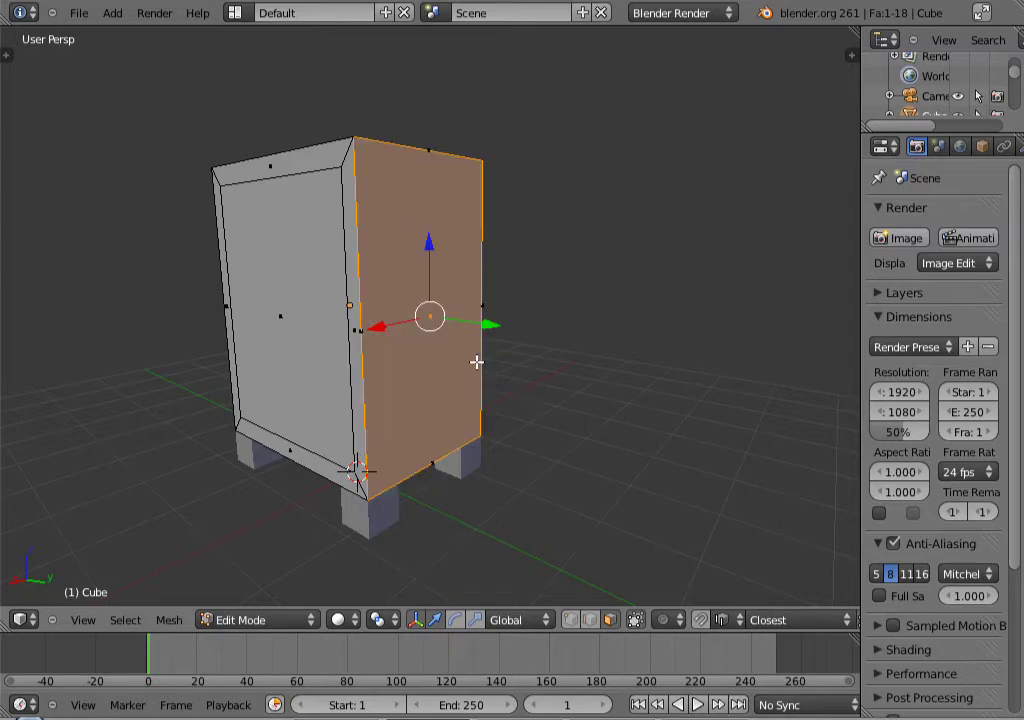
- Try scaling the extruded side face by exactly 0.8 and undo the scaling
middle_click_drag(403, 386, 416, 368)
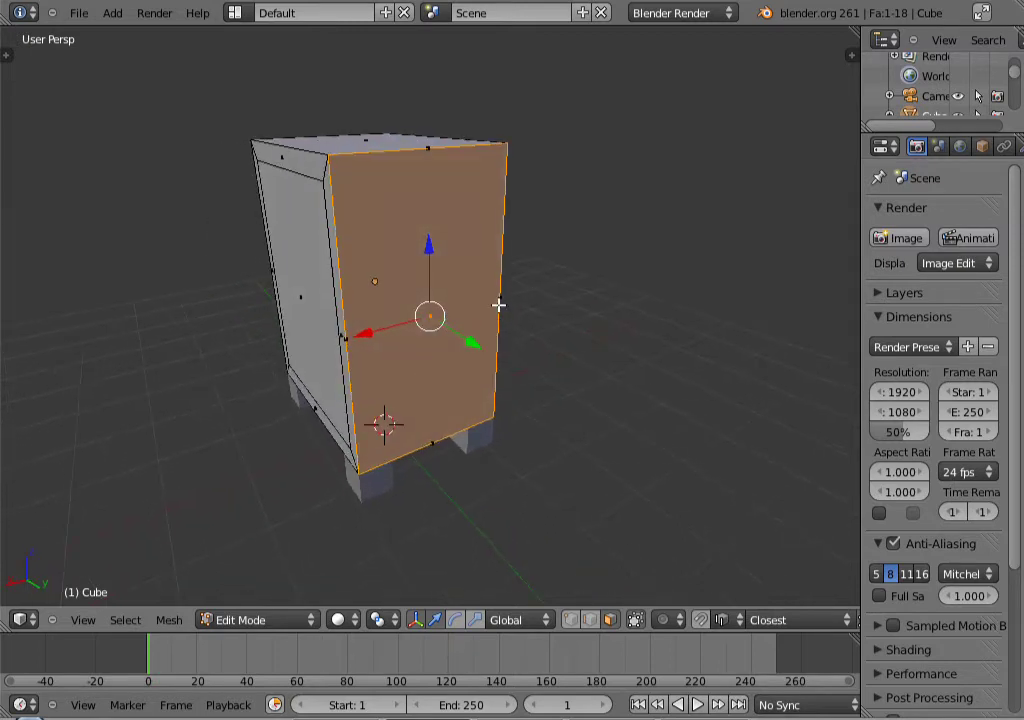
key("s")
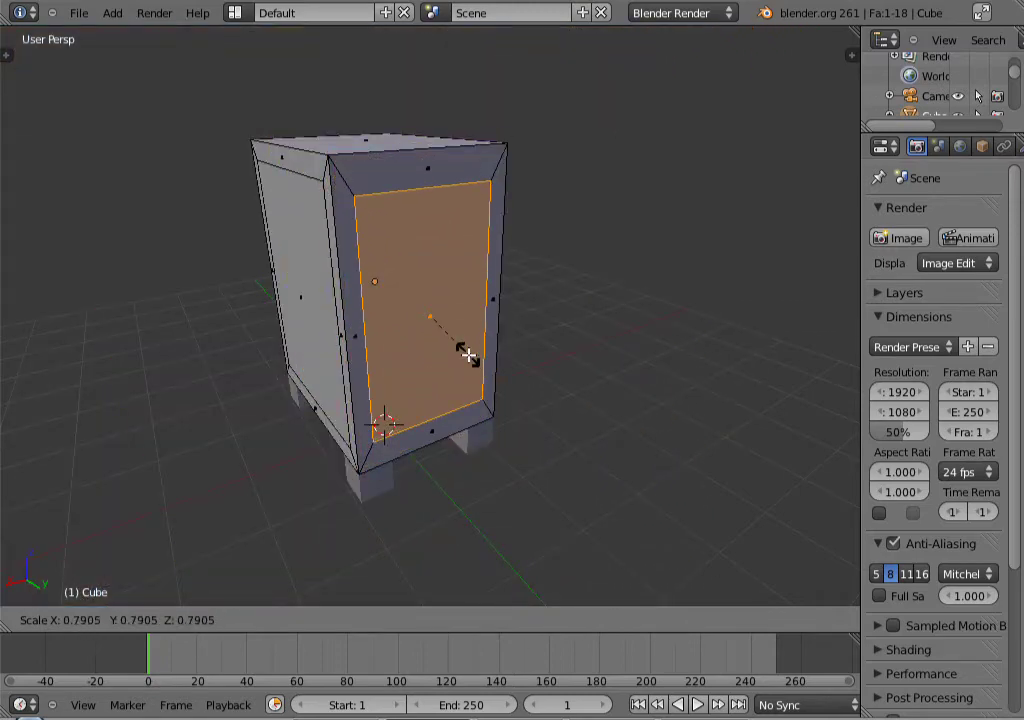
type("0.8")
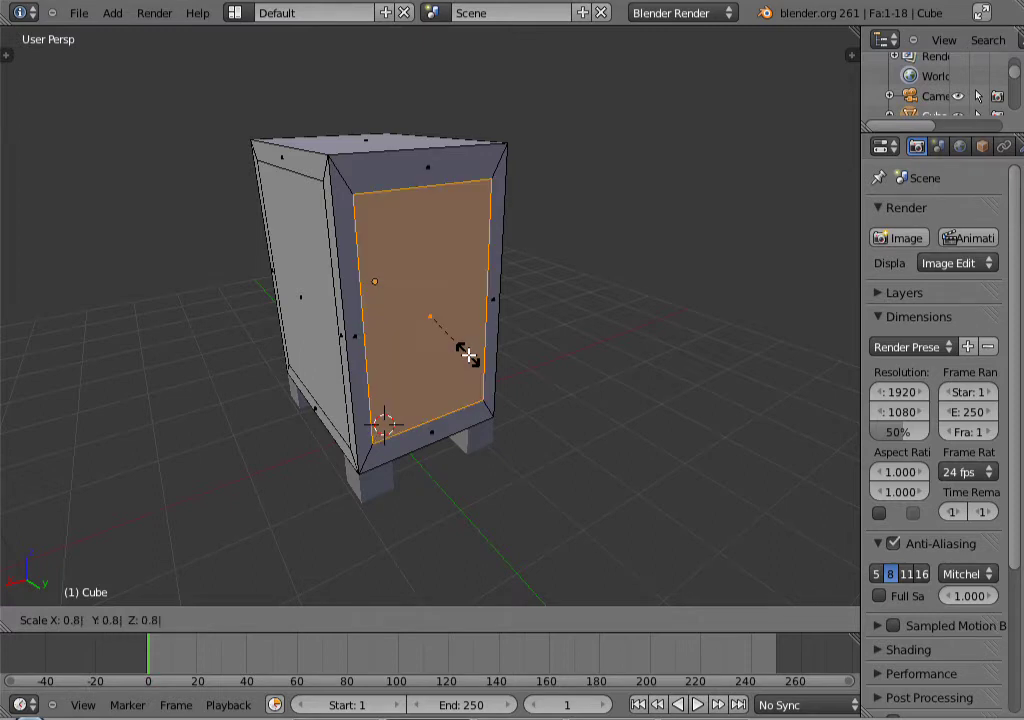
key("Return")
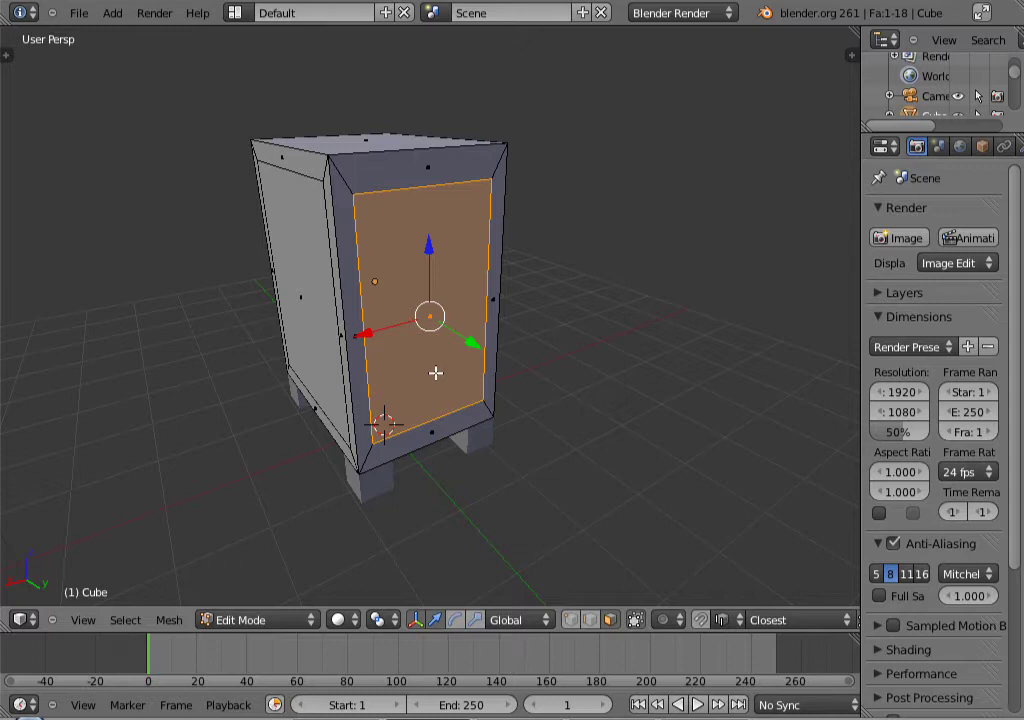
key("ctrl+z")
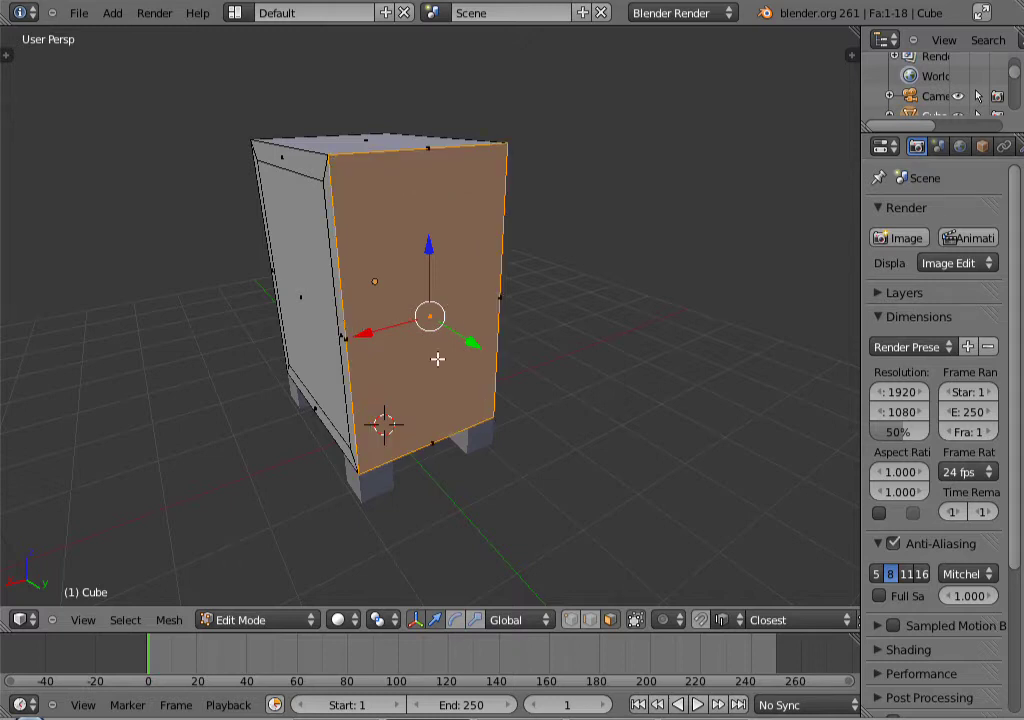
- Scale the extruded side face down and refine it by about 0.94, leaving a frame border around the panel
key("s")
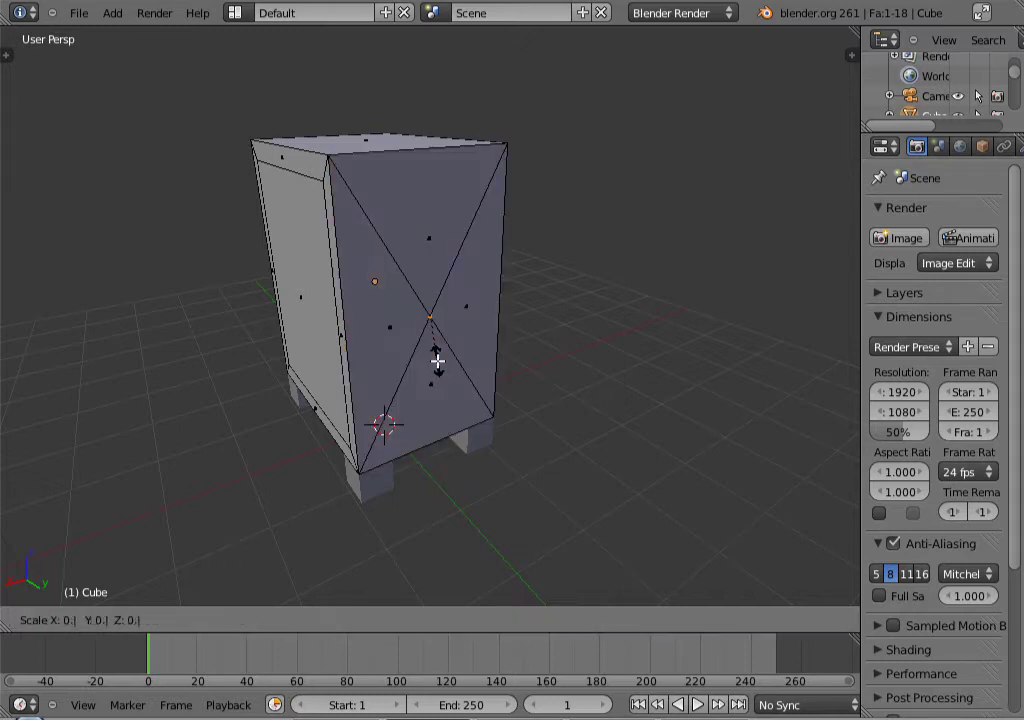
key("Return")
middle_click_drag(201, 297, 280, 230)
key("s")
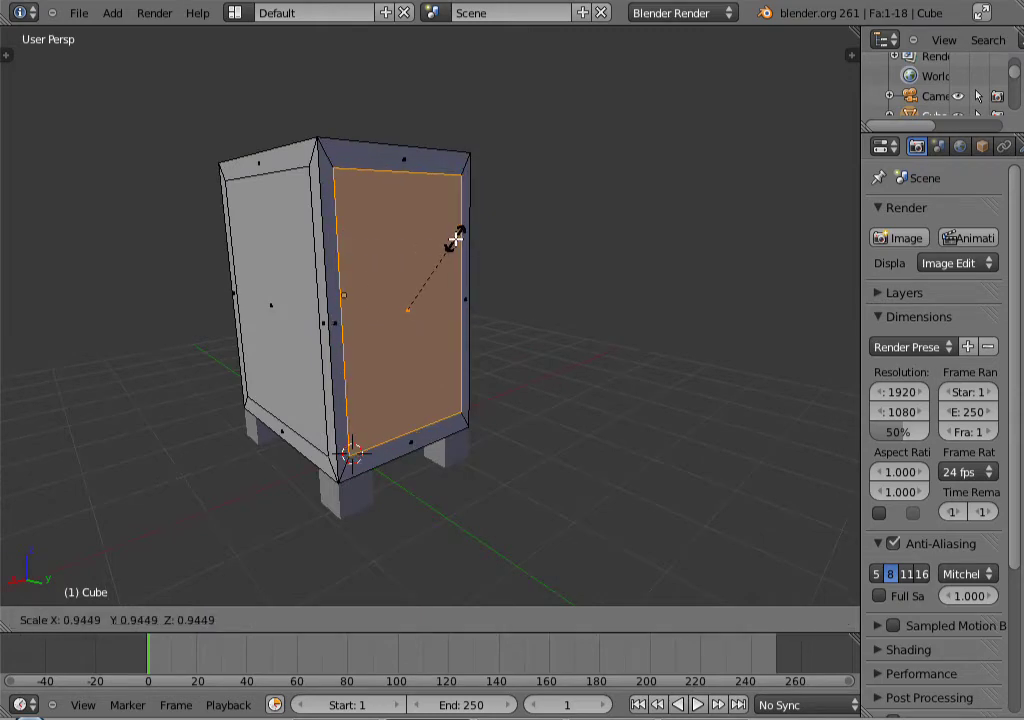
key("Return")
- Leave Edit Mode on the box, select the wide middle block underneath it and enter Edit Mode on that block
mouse_move(373, 268)
middle_mouse_down()
mouse_move(633, 258)
mouse_move(674, 274)
mouse_move(613, 283)
mouse_move(497, 331)
mouse_move(366, 340)
mouse_move(299, 298)
mouse_move(384, 155)
mouse_move(372, 277)
middle_mouse_up()
middle_click_drag(460, 335, 170, 370)
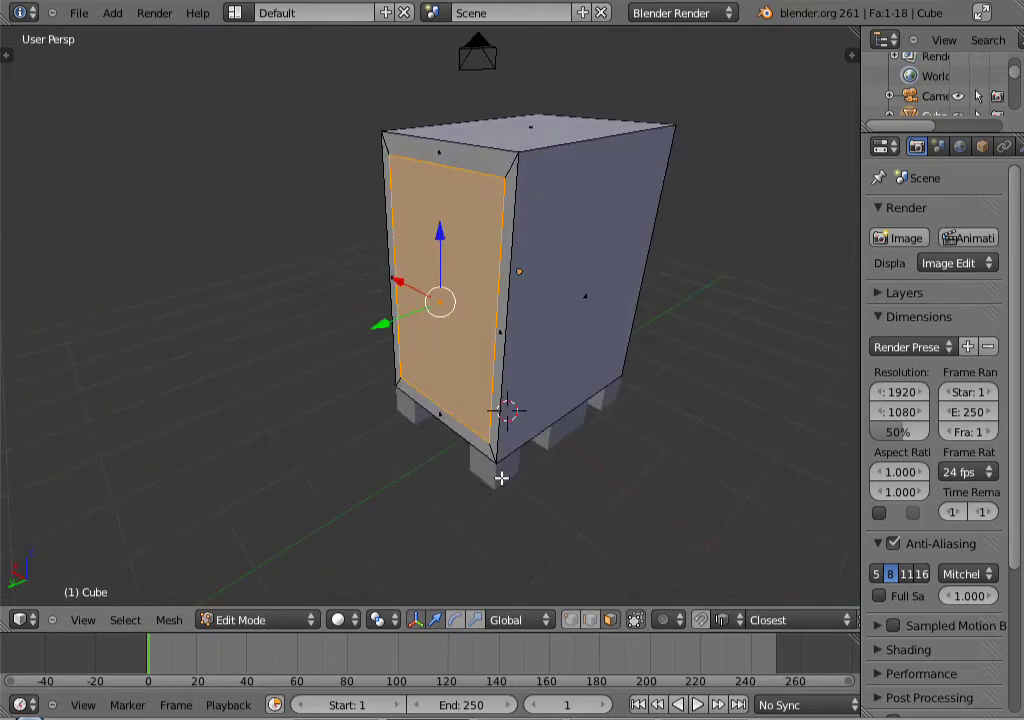
middle_click_drag(539, 278, 449, 316)
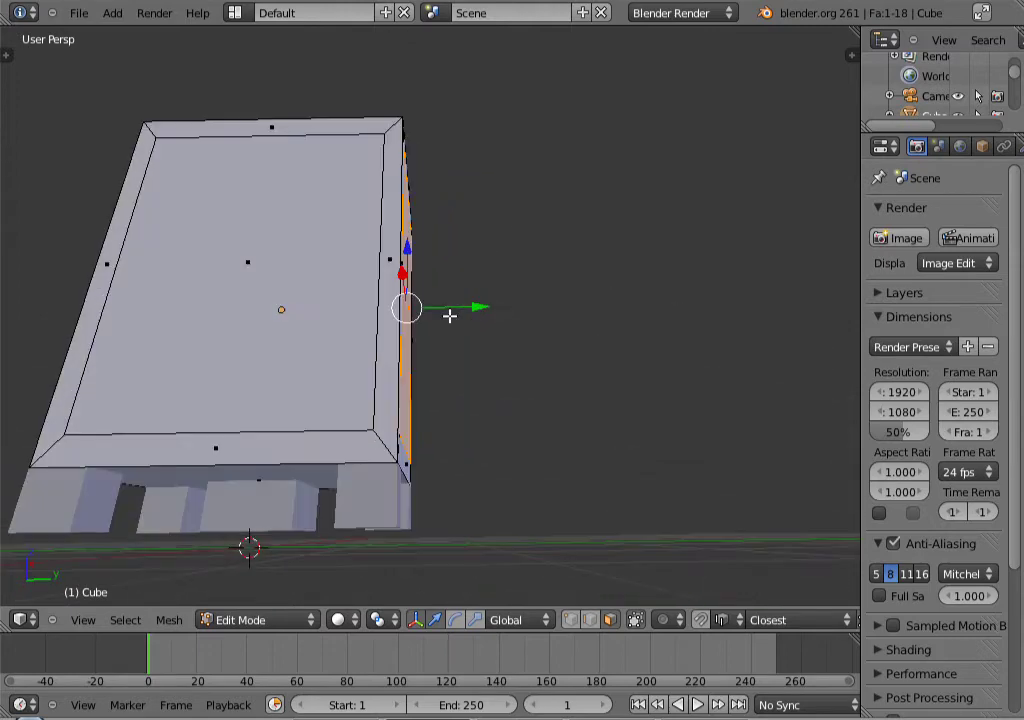
key("Tab")
middle_click_drag(335, 333, 398, 344)
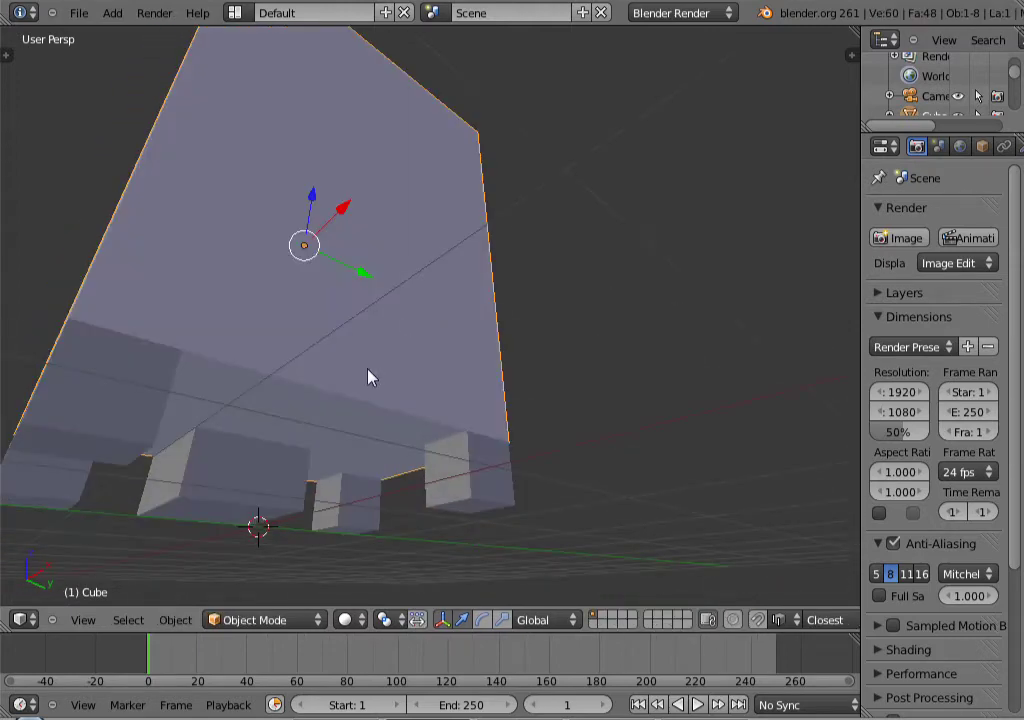
right_click(213, 494)
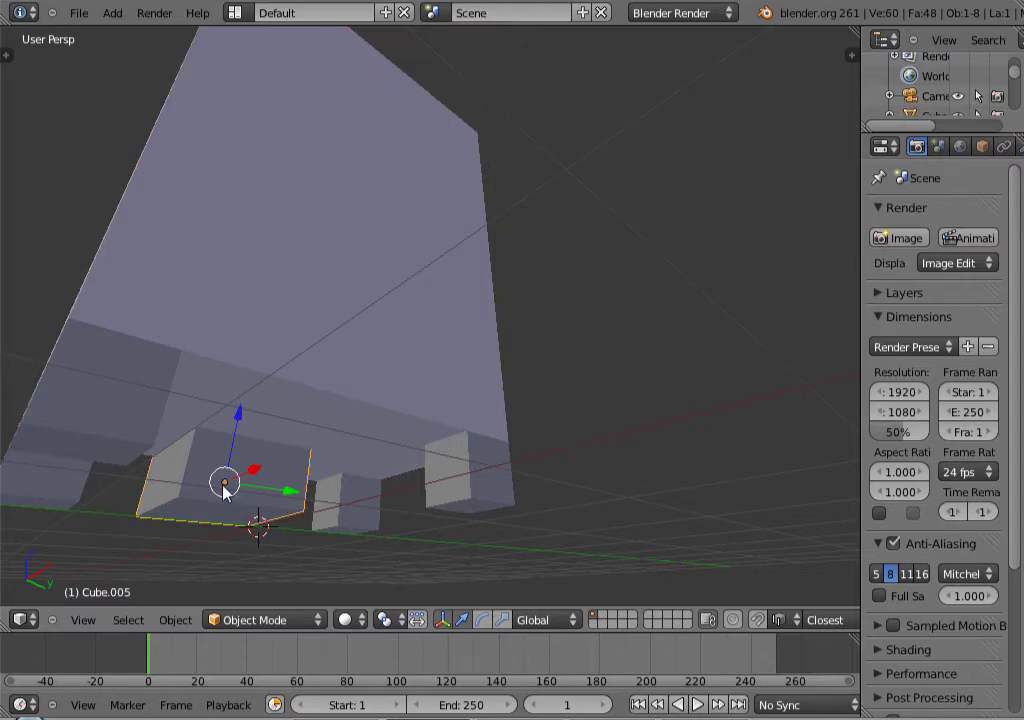
key("KP_Decimal")
middle_click_drag(434, 386, 502, 346)
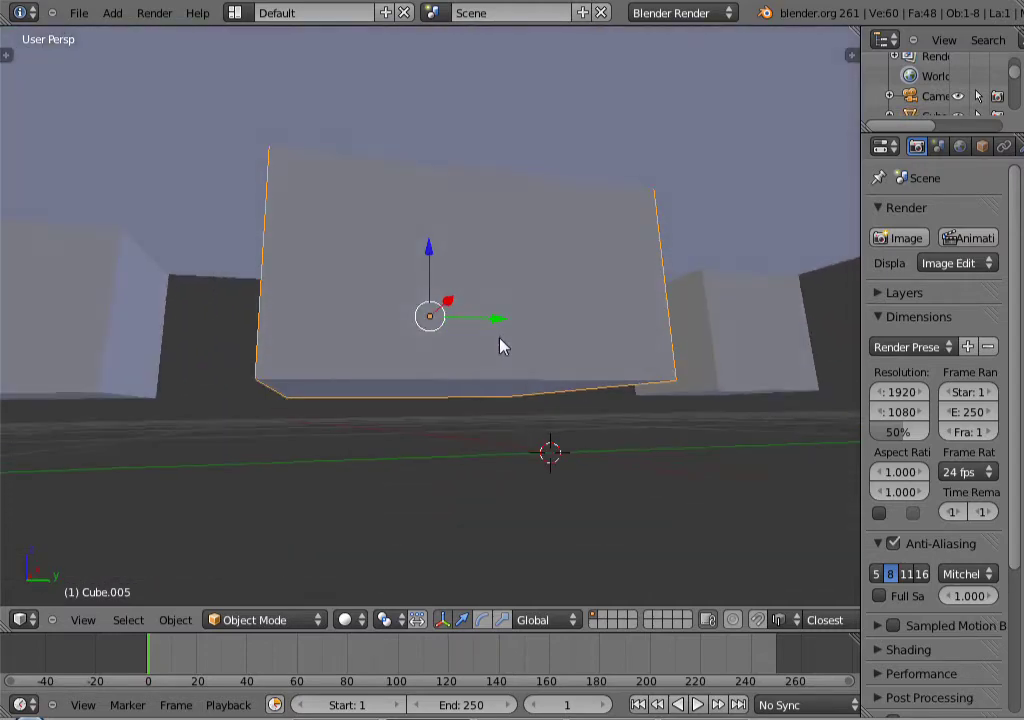
middle_click_drag(440, 374, 432, 243)
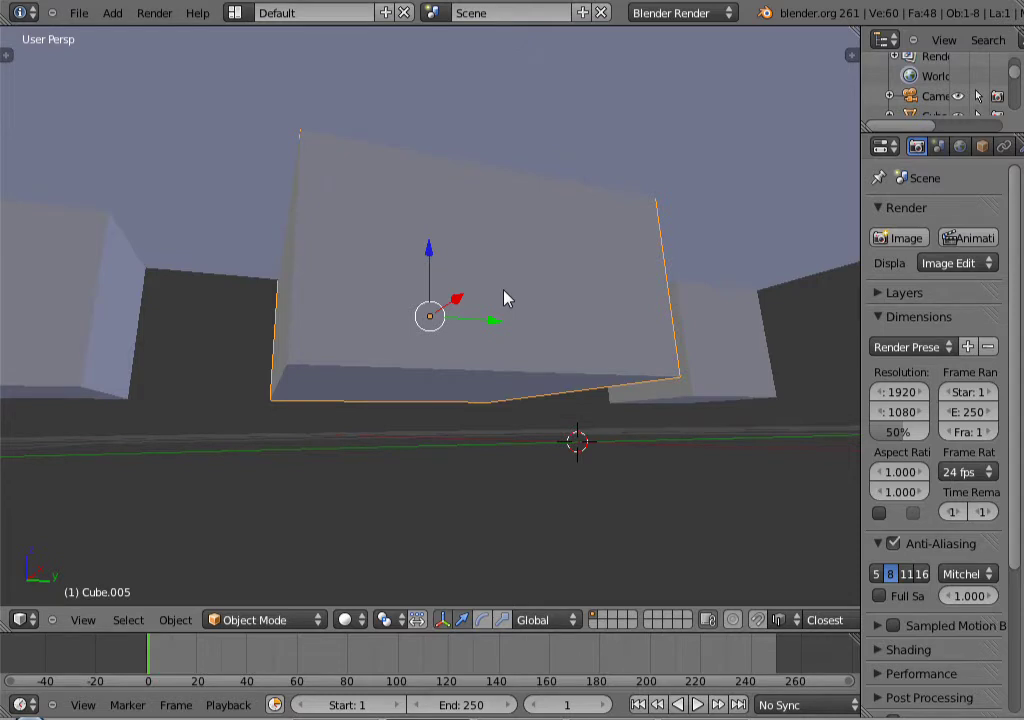
key("Tab")
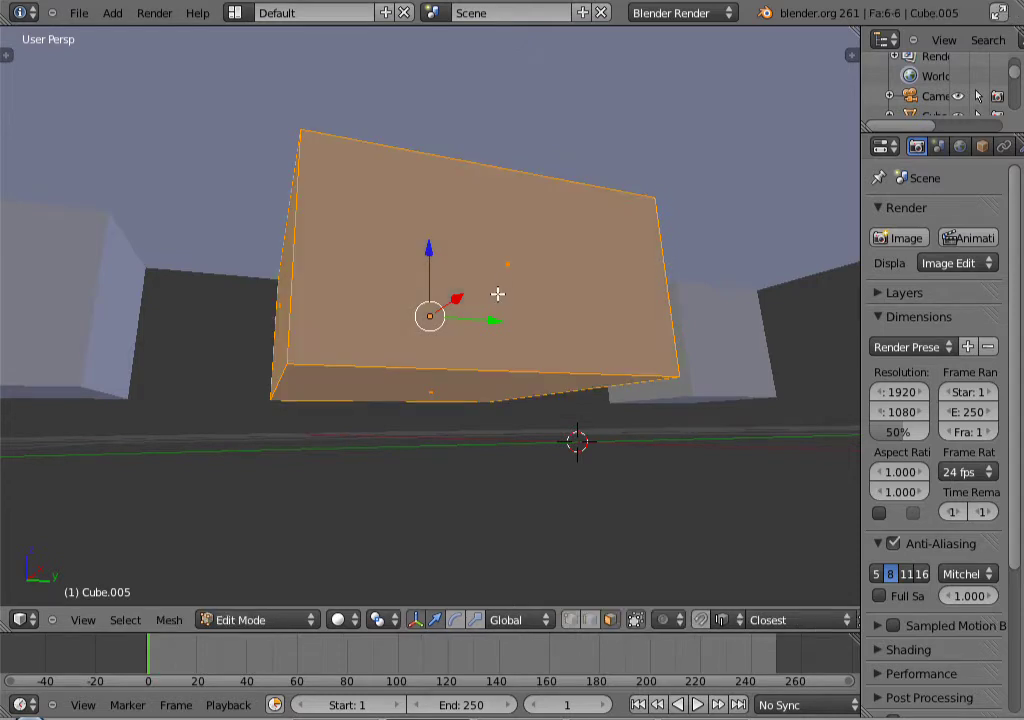
middle_click_drag(500, 301, 494, 252)
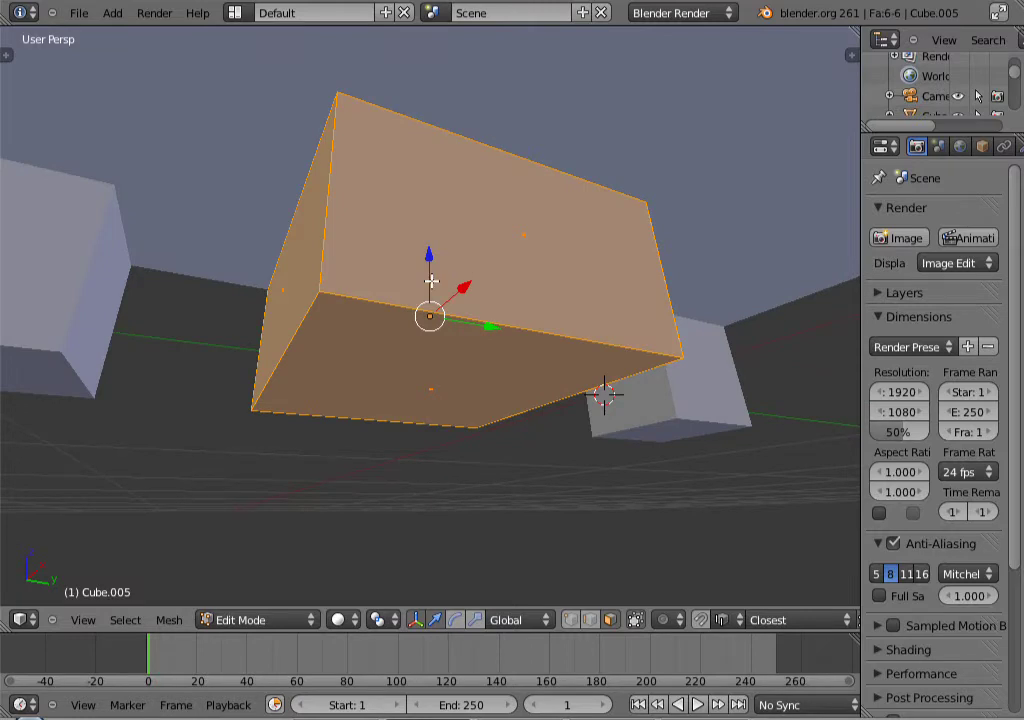
- Add two evenly spaced loop cuts across the middle block, dividing its length into three sections
key("ctrl+r")
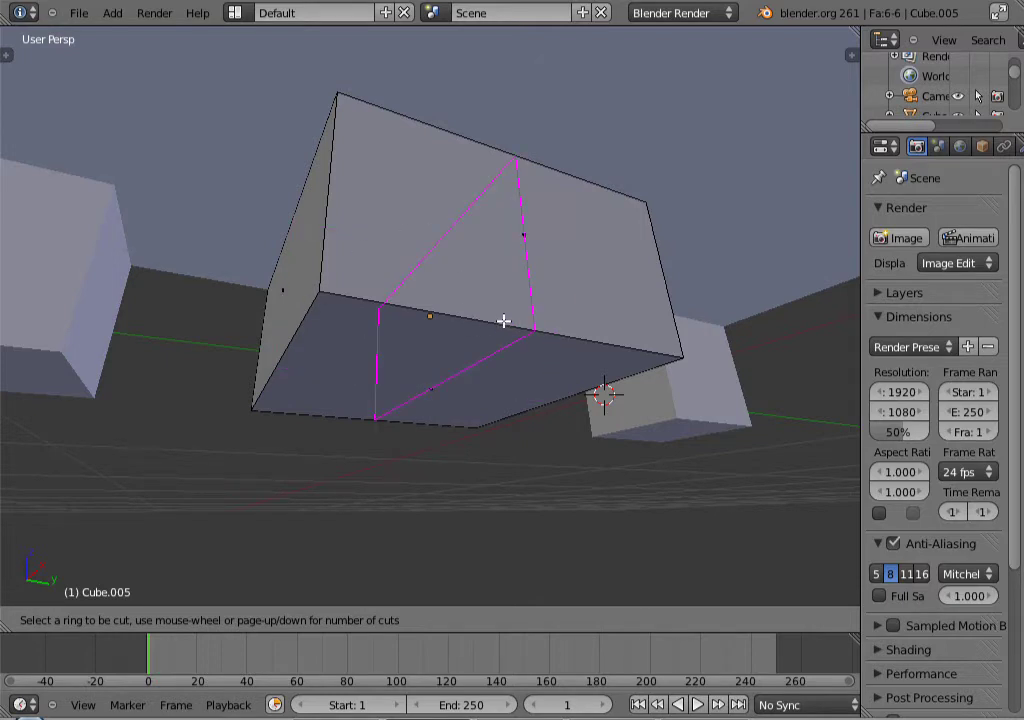
scroll(504, 321, "up", 1)
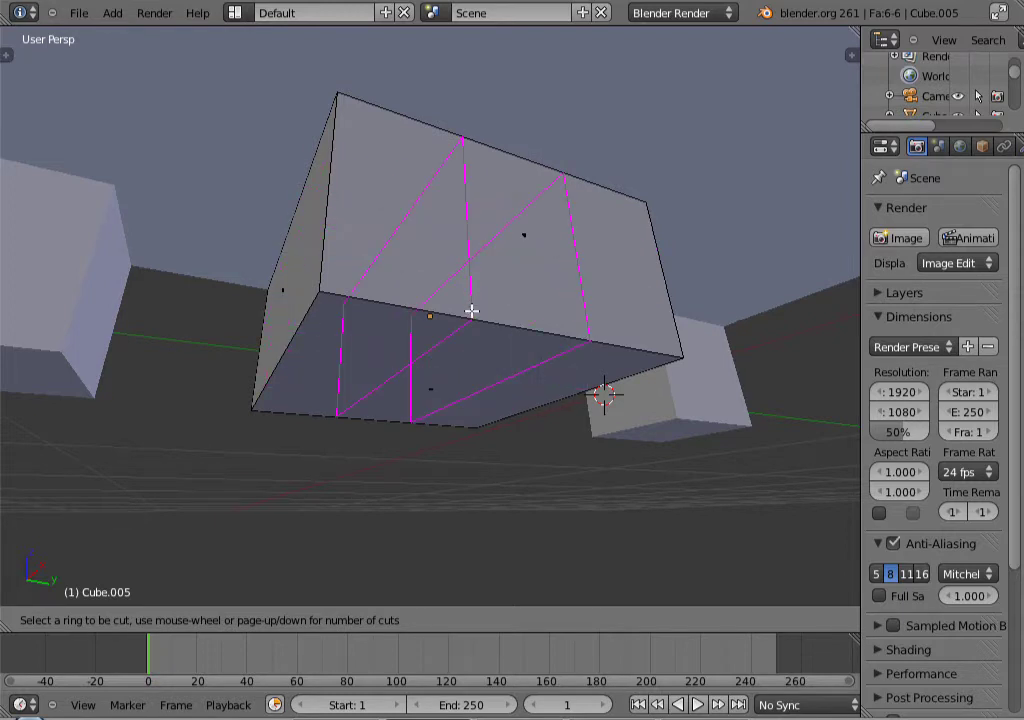
left_click(471, 311)
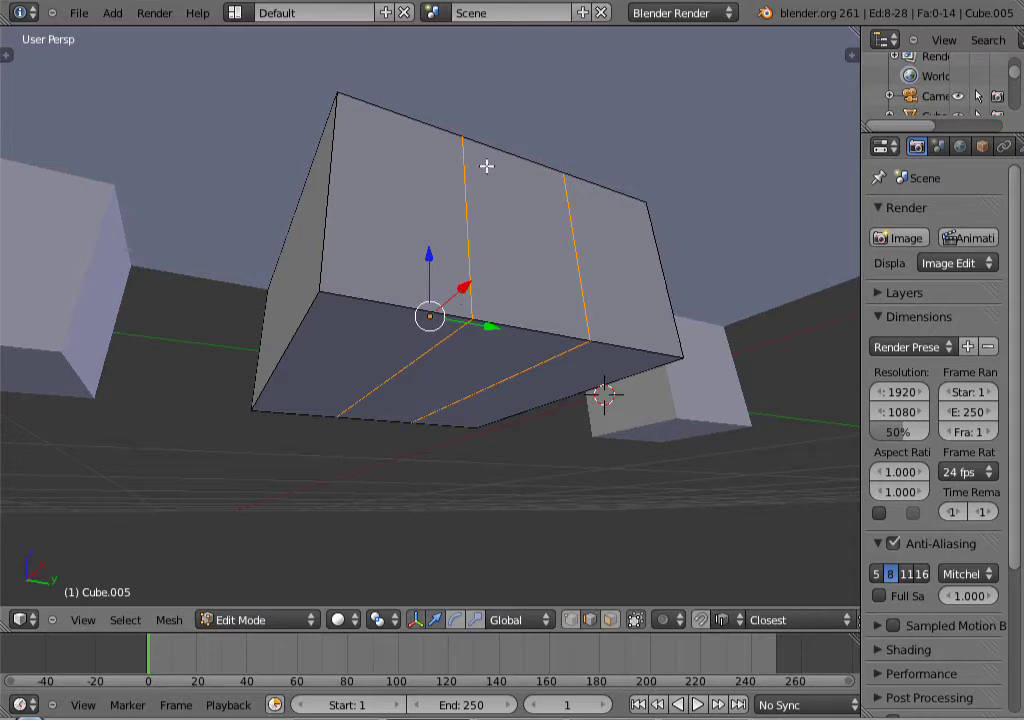
middle_click_drag(528, 234, 515, 258)
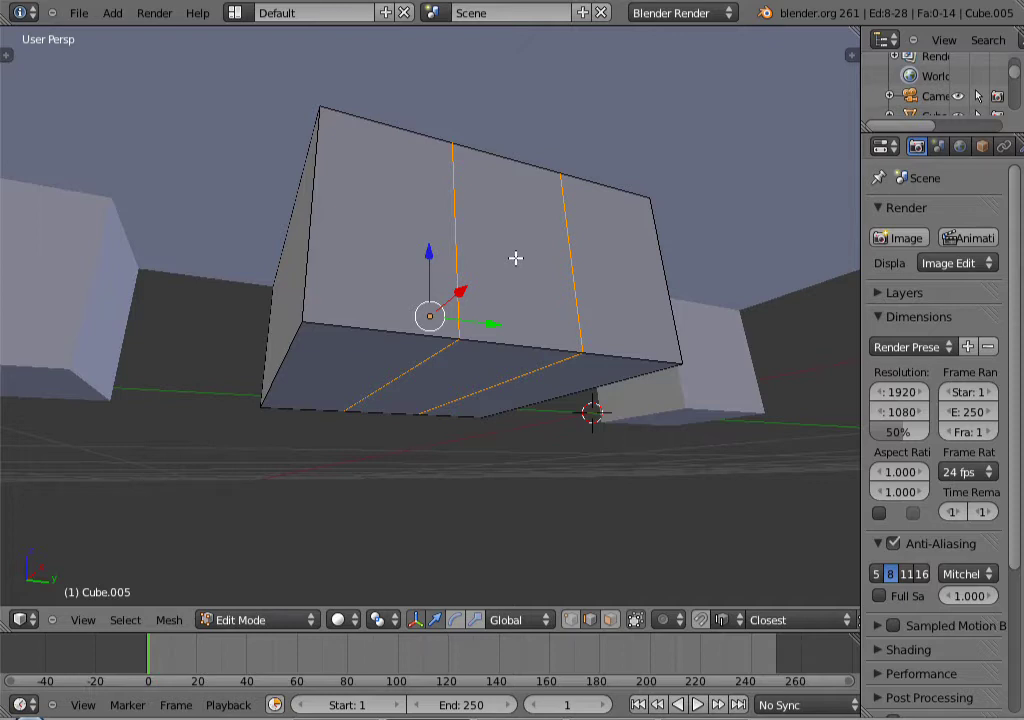
- Scale the two loop cuts on the middle block apart along the global Y axis by about 1.6
key("s")
key("y")
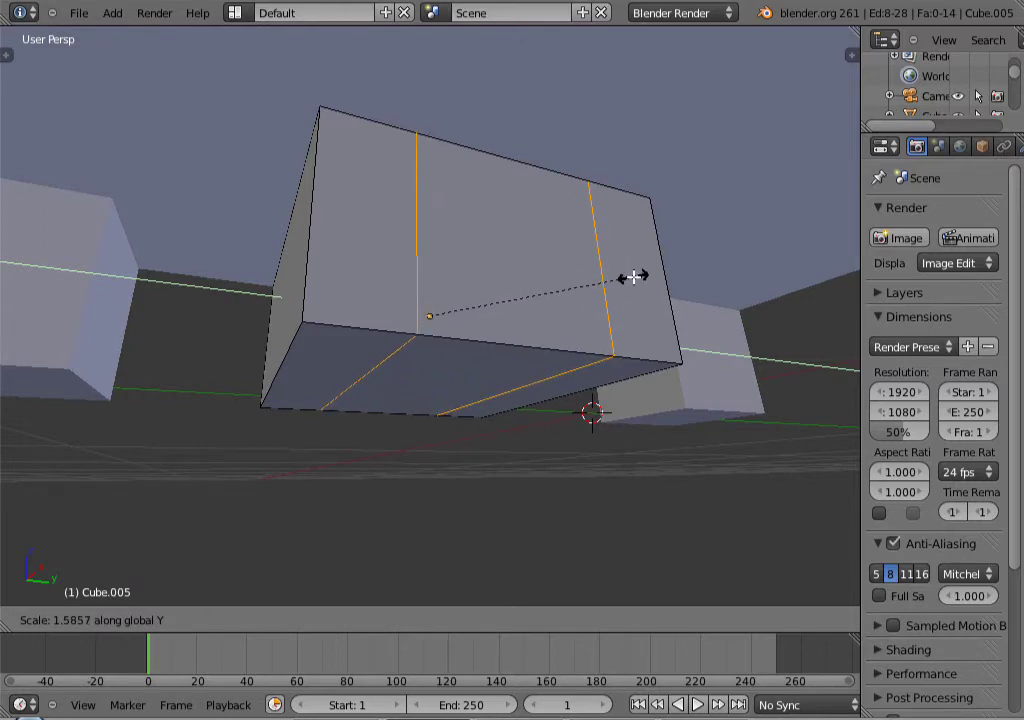
left_click(643, 277)
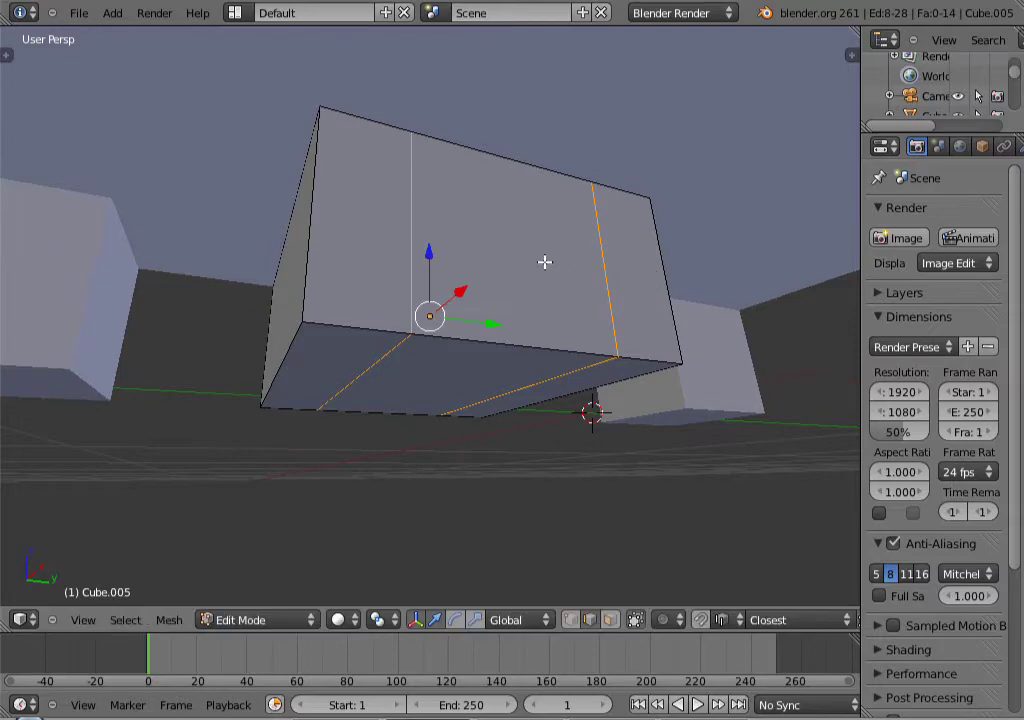
- Add a horizontal loop cut around the middle block, slide it upward by about 0.25 and leave Edit Mode
middle_click_drag(546, 263, 576, 282)
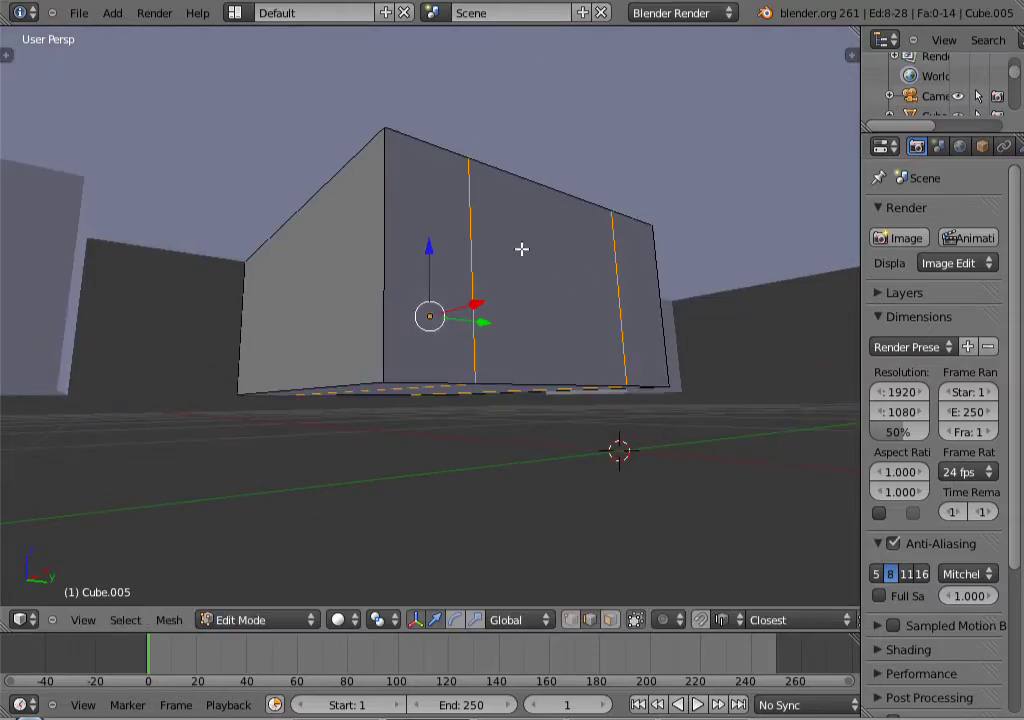
middle_click_drag(655, 291, 499, 282)
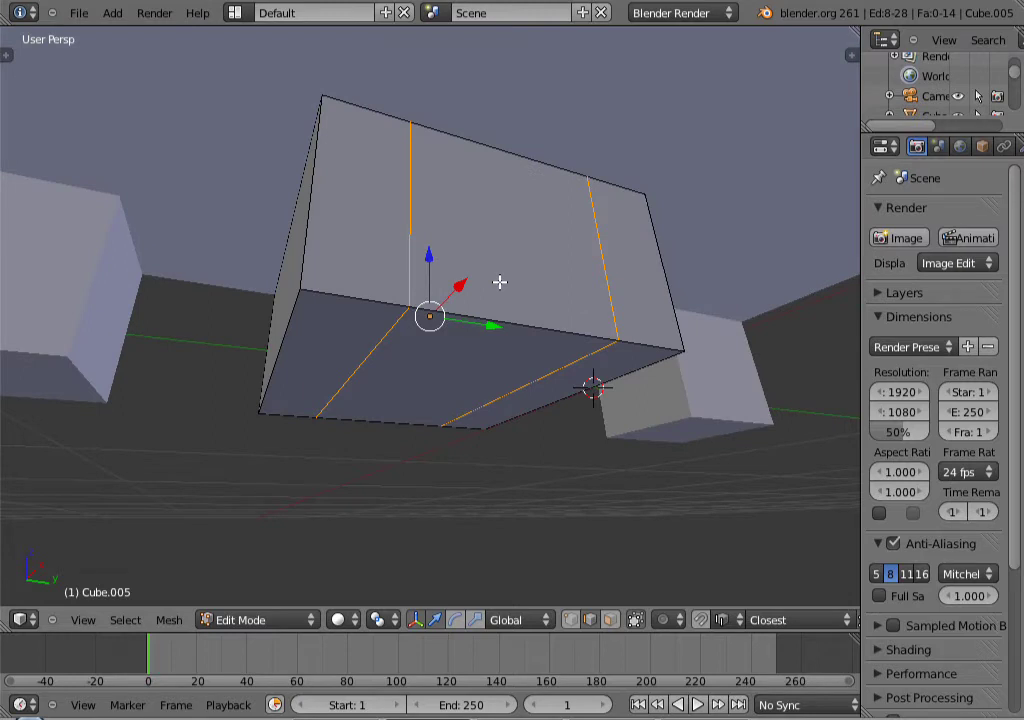
key("ctrl+r")
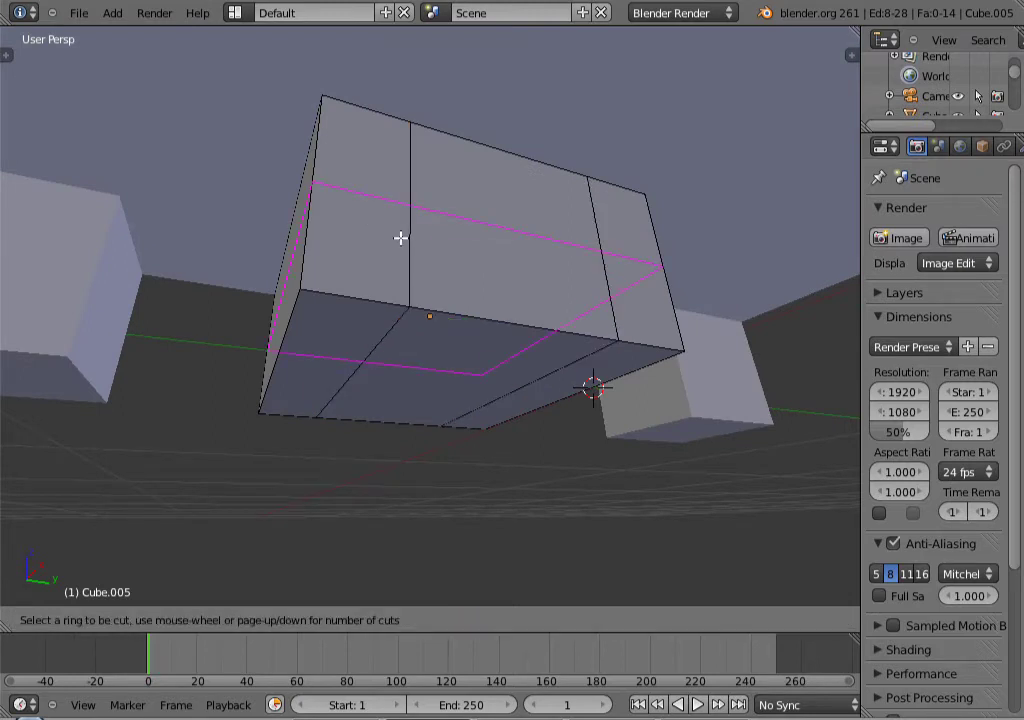
left_click(400, 237)
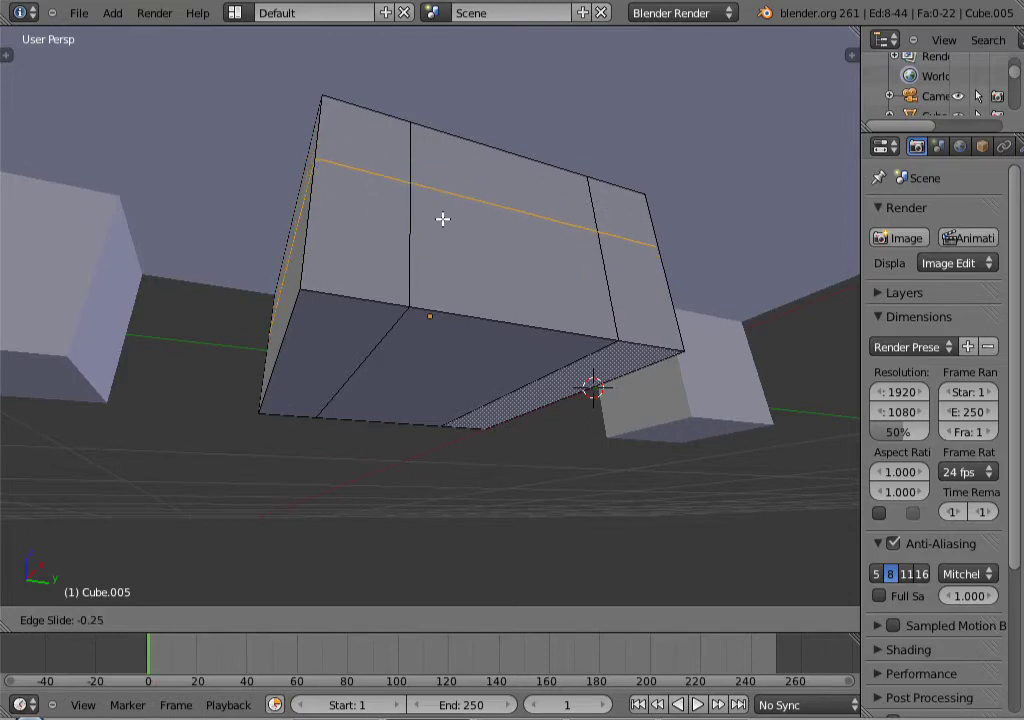
mouse_move(418, 255)
middle_mouse_down()
mouse_move(441, 267)
mouse_move(430, 299)
mouse_move(402, 313)
mouse_move(503, 342)
mouse_move(528, 320)
mouse_move(517, 297)
mouse_move(495, 312)
middle_mouse_up()
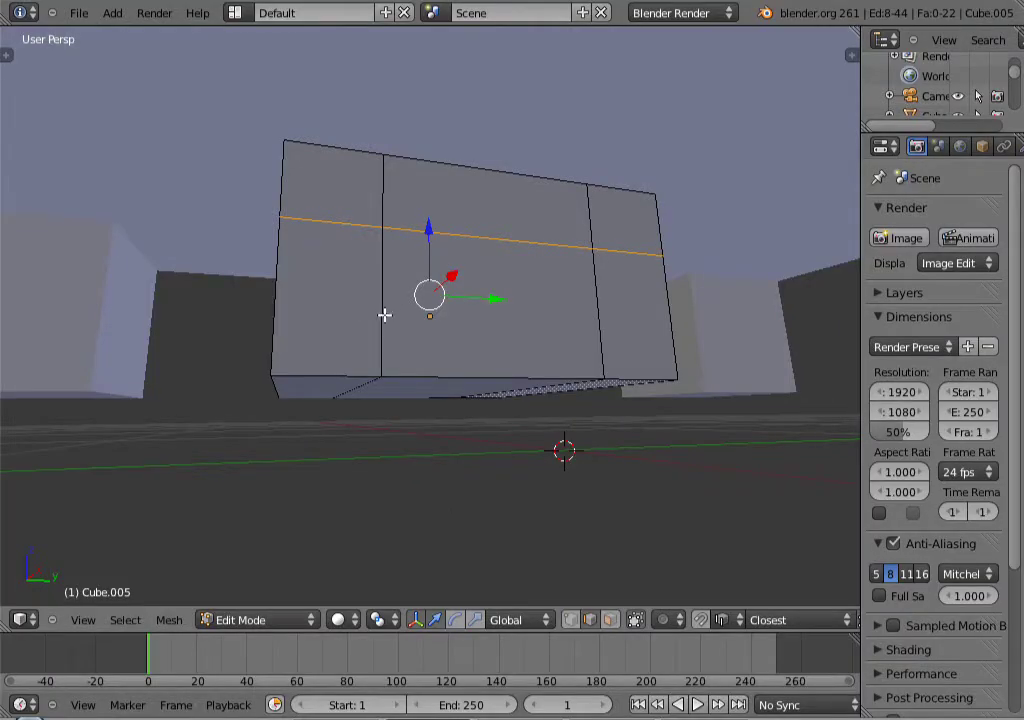
middle_click_drag(384, 315, 491, 349)
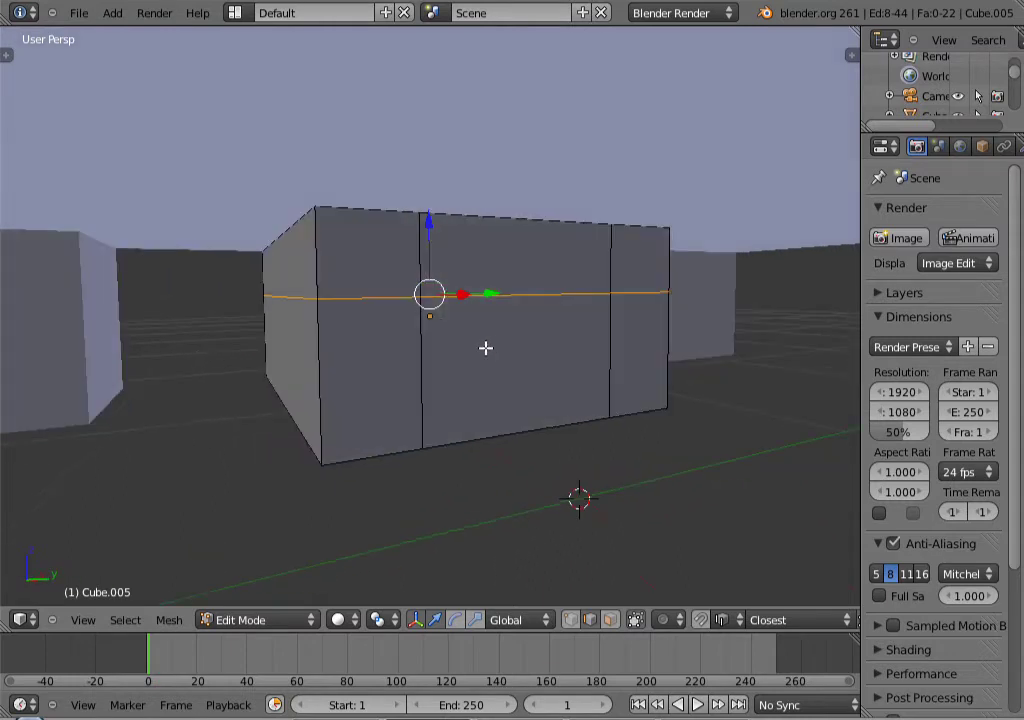
key("Tab")
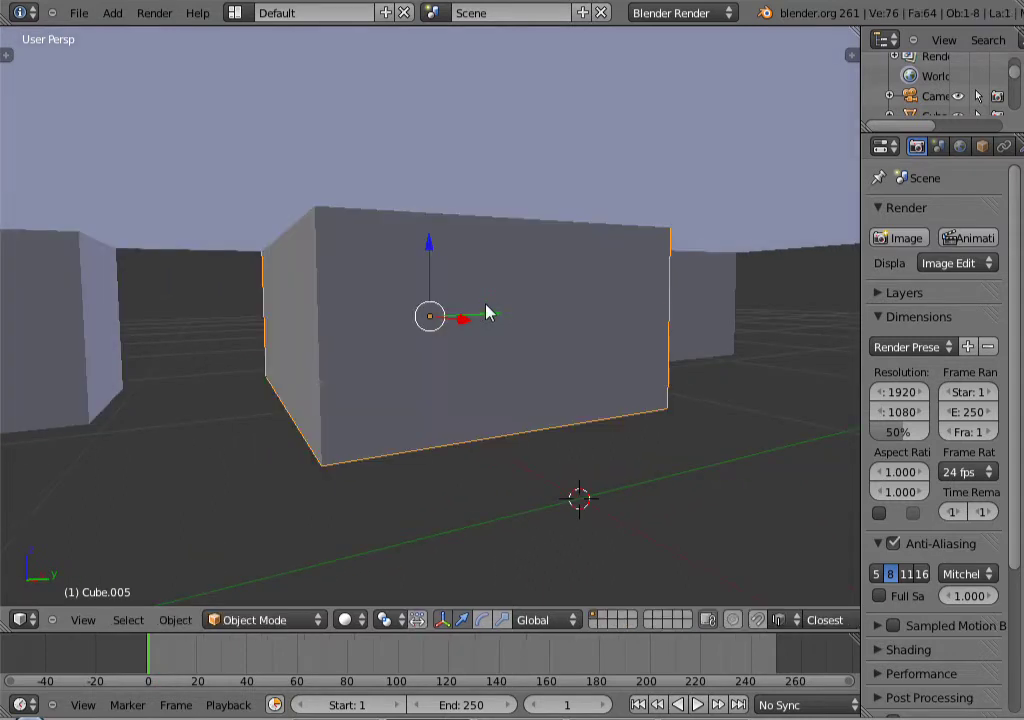
- Widen the properties area and create a new material named Blue on the middle block
middle_click_drag(495, 303, 490, 303)
scroll(490, 303, "down", 5)
scroll(498, 291, "down", 3)
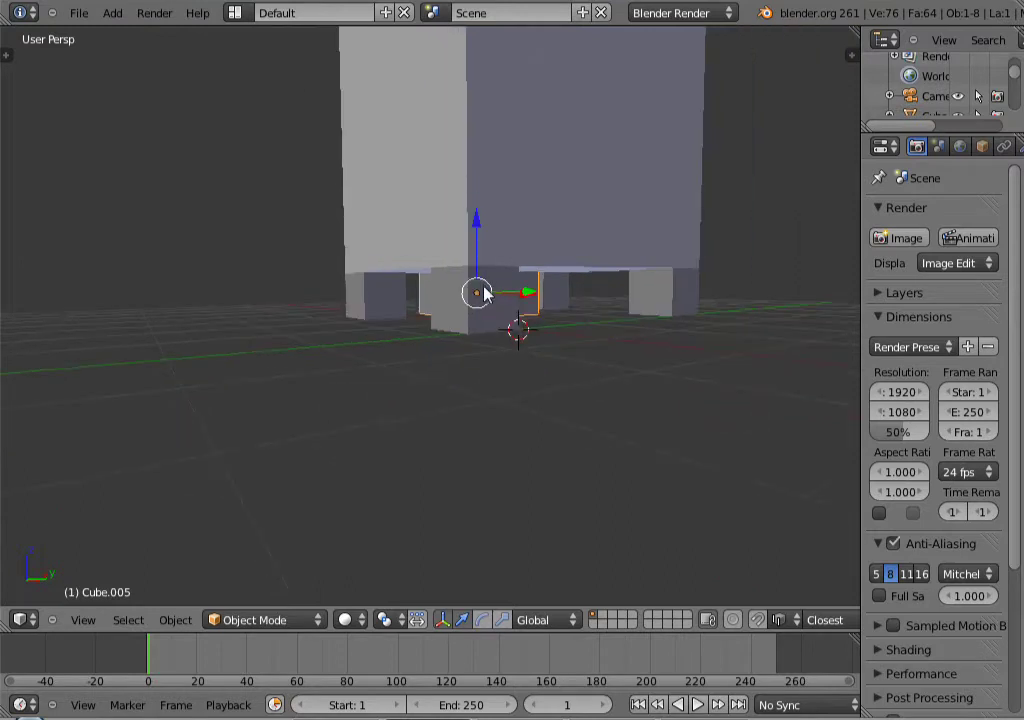
scroll(483, 287, "up", 7)
scroll(457, 280, "down", 9)
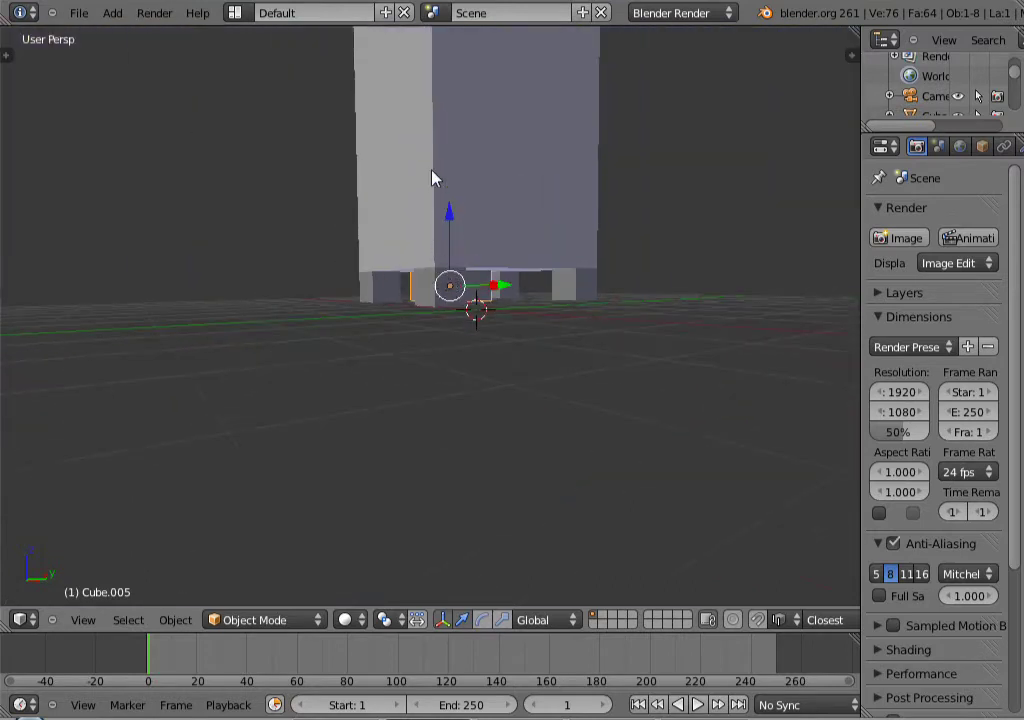
middle_click_drag(432, 170, 429, 243)
middle_click_drag(508, 191, 523, 306, "shift")
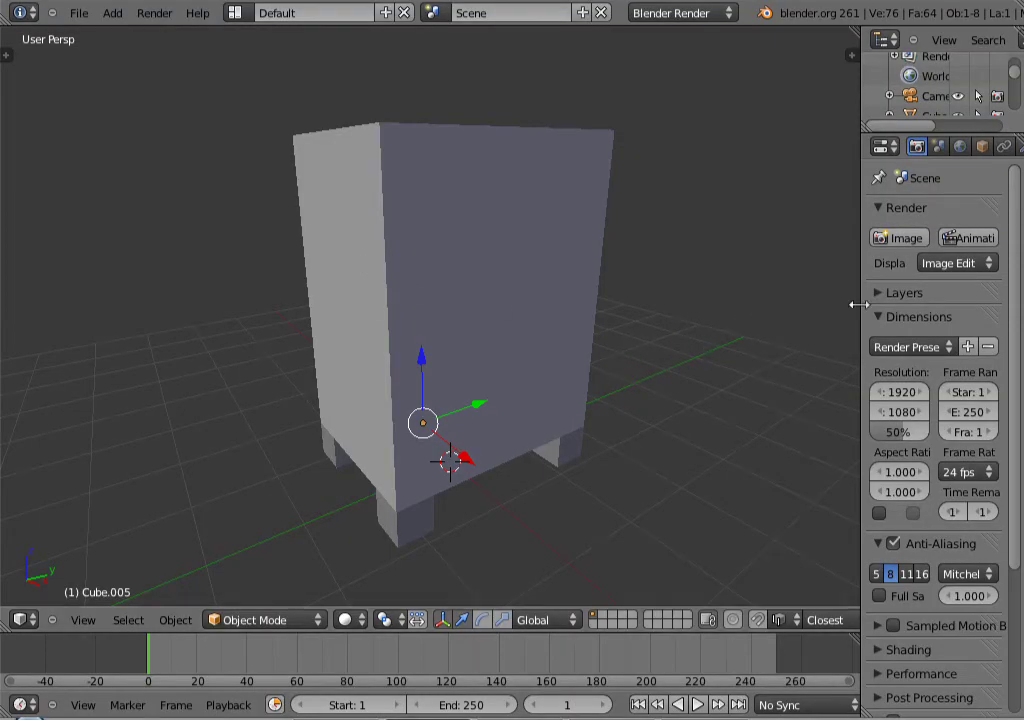
left_click_drag(859, 304, 769, 301)
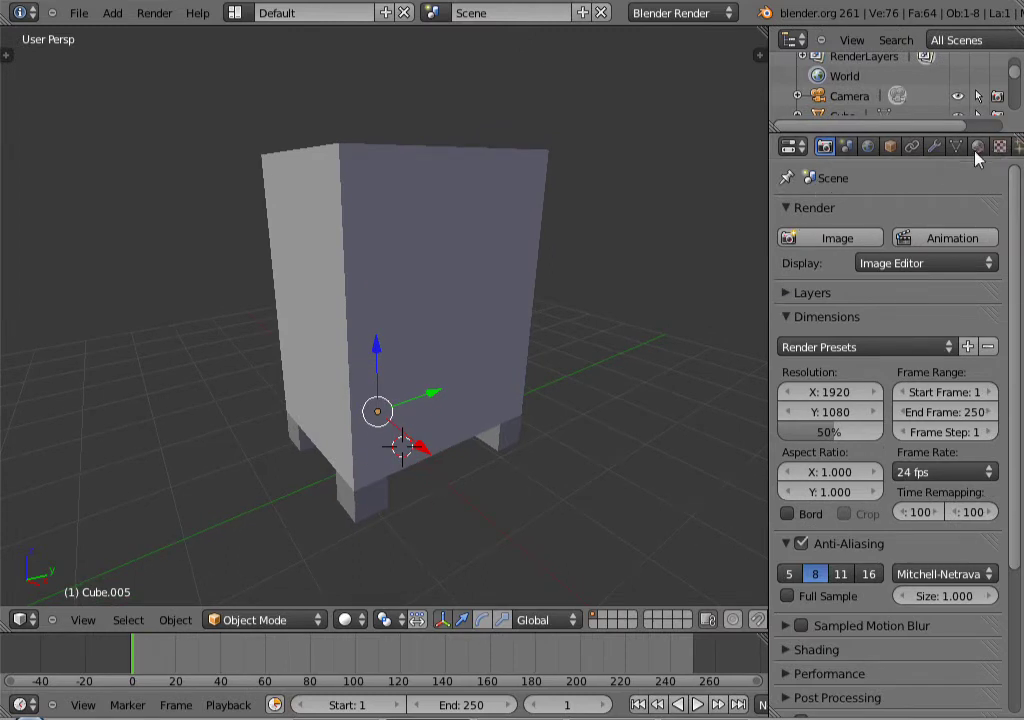
left_click(978, 148)
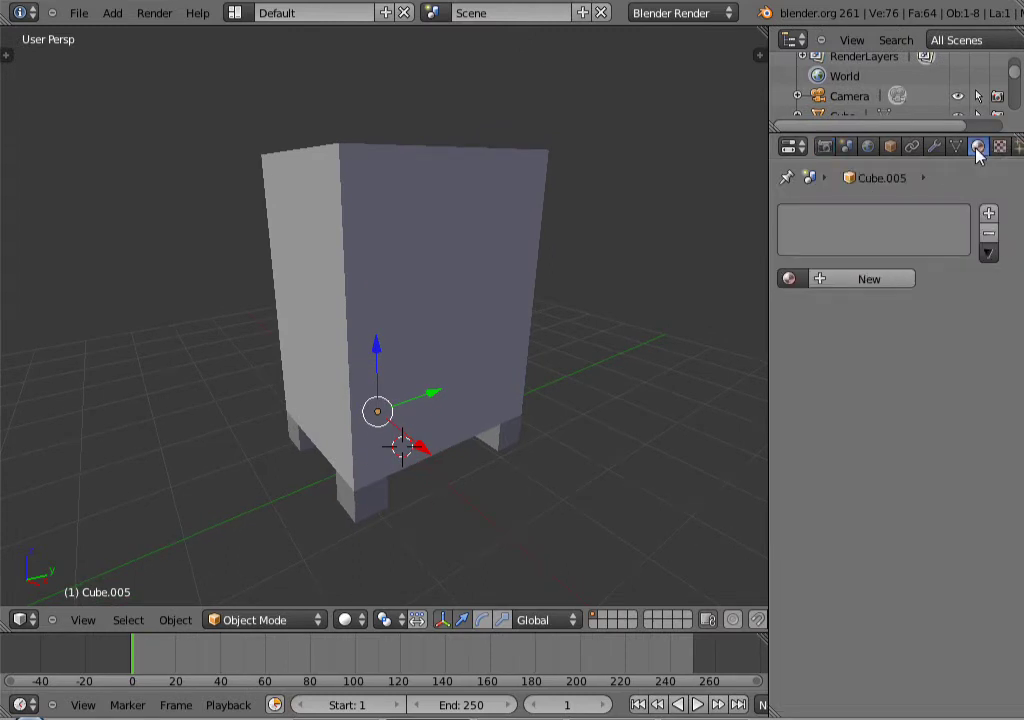
left_click(835, 281)
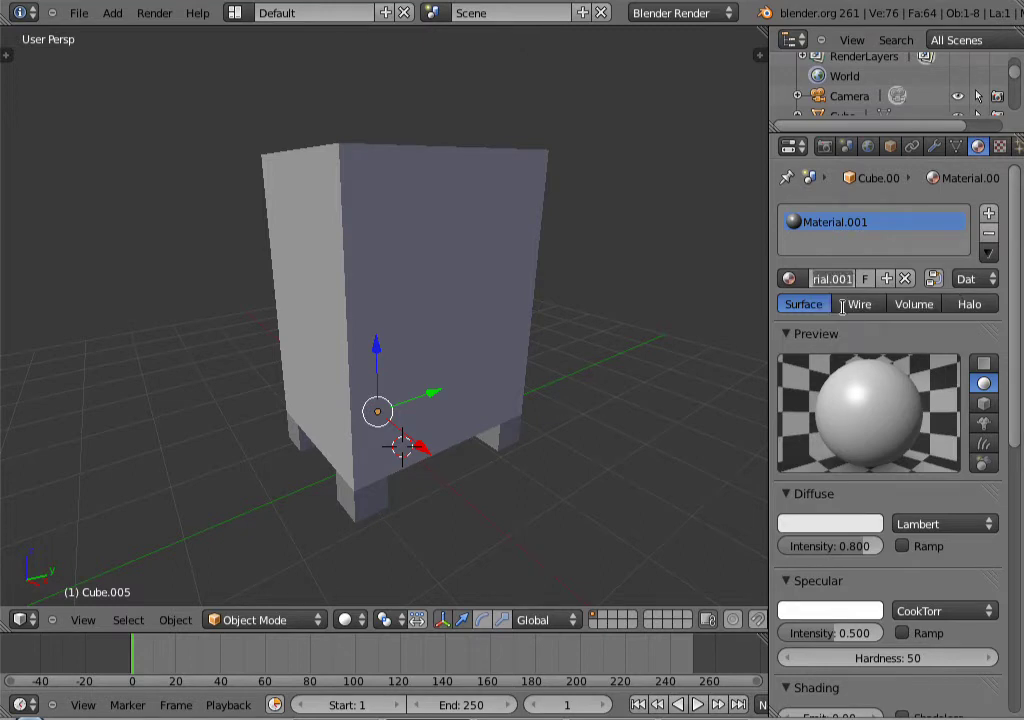
key("BackSpace")
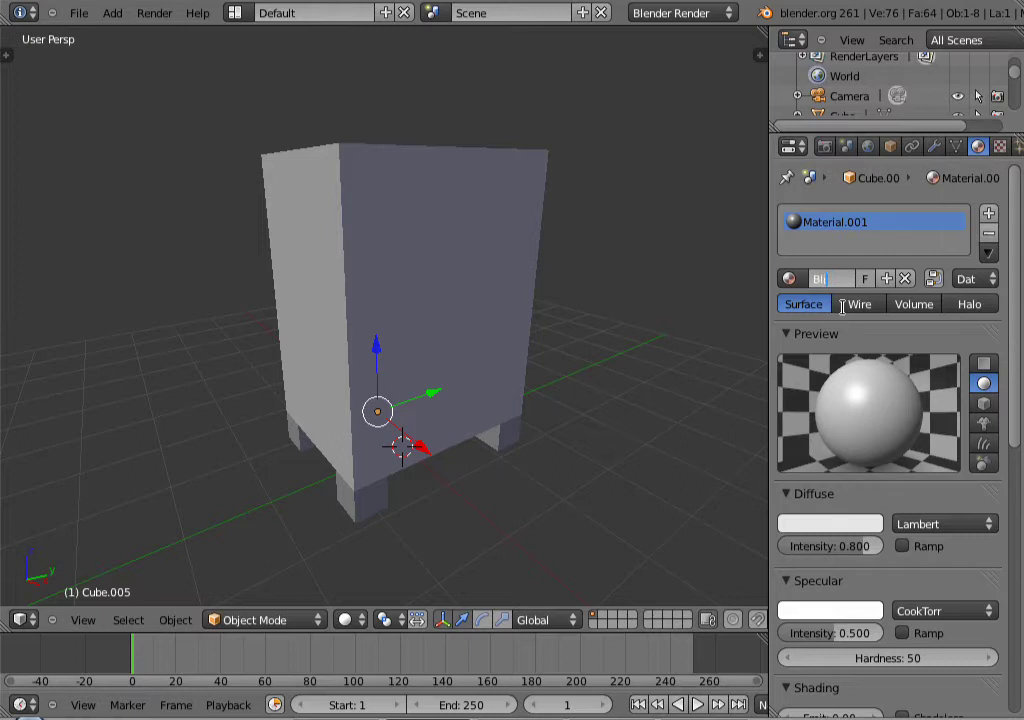
key("Return")
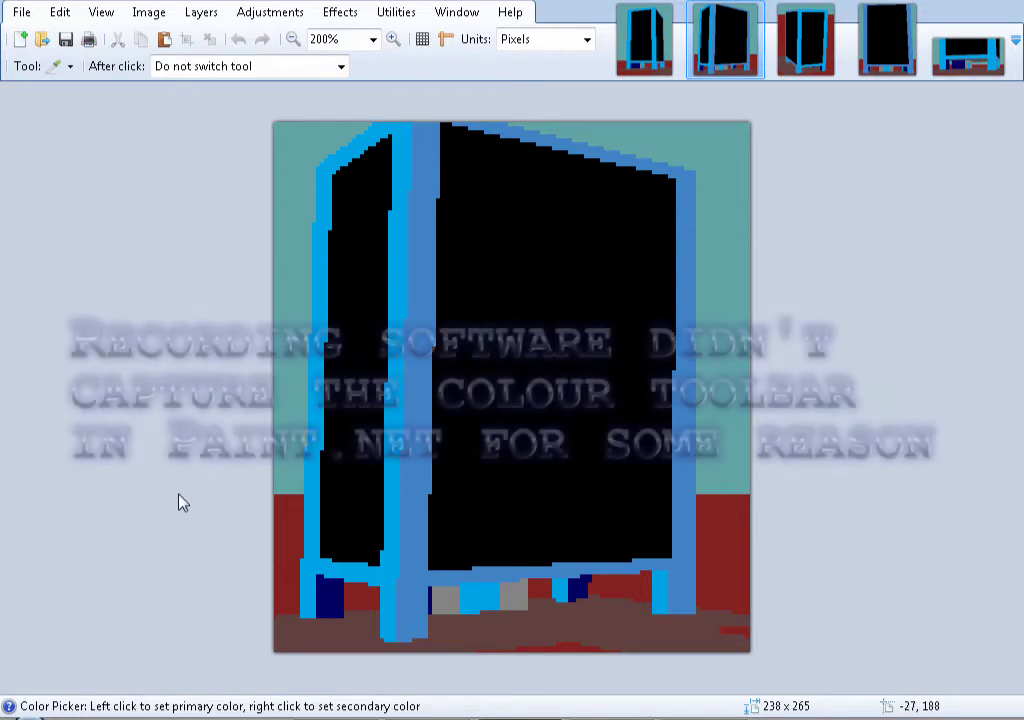
- Copy the hex code of the reference image's blue frame colour in Paint.NET and switch back to Blender
right_click(363, 530)
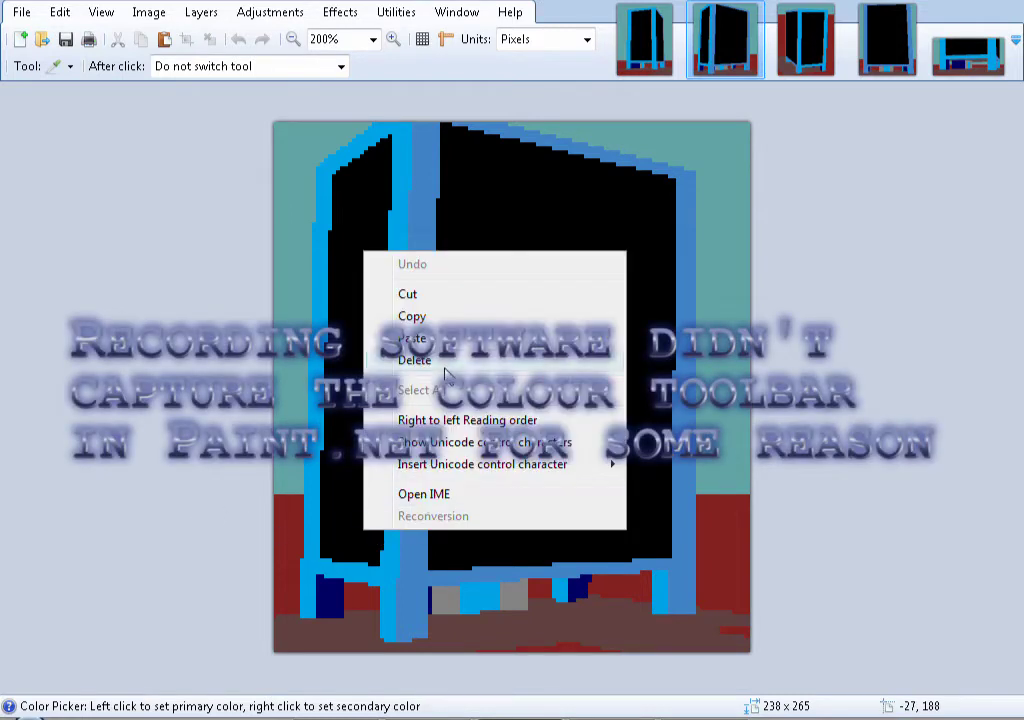
left_click(445, 317)
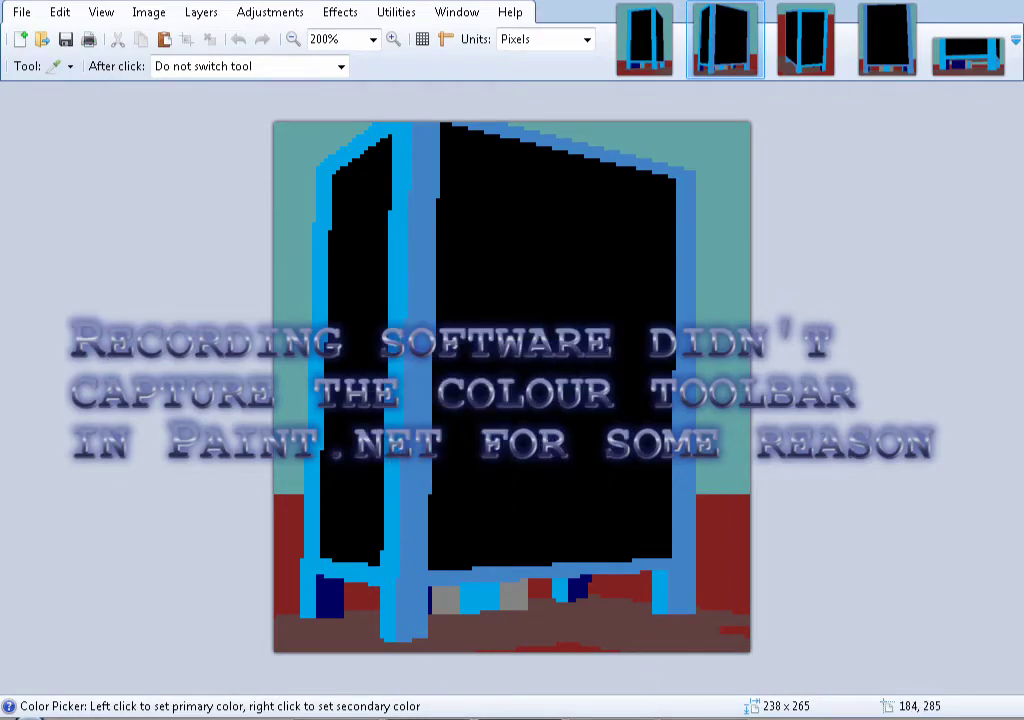
left_click(643, 718)
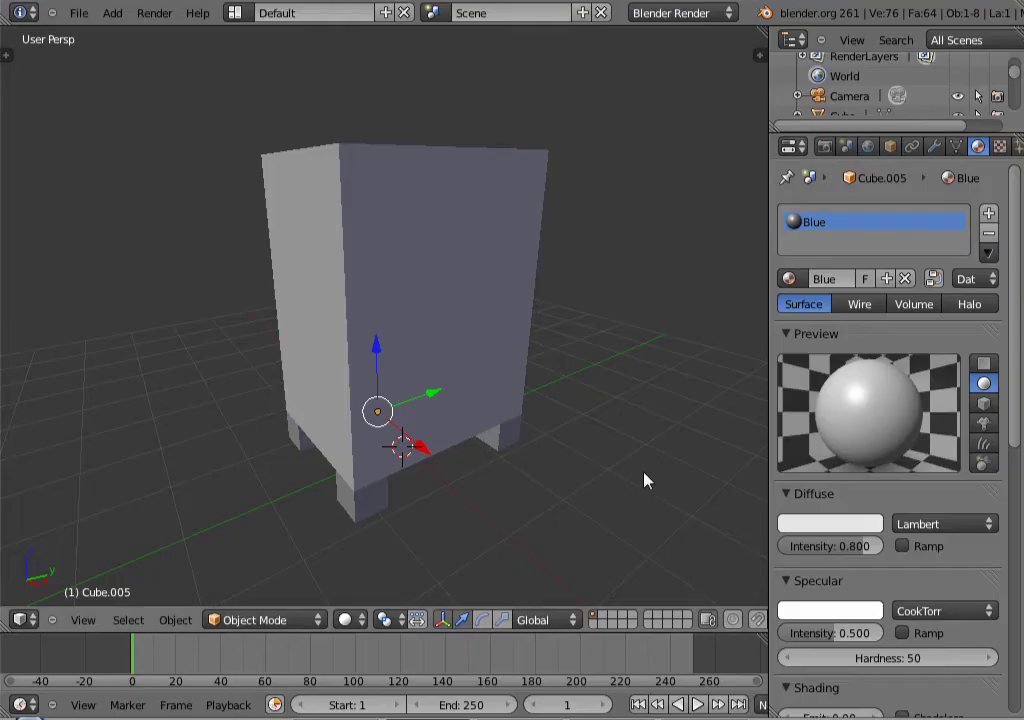
- Set the Blue material's diffuse colour to hex 4284C6
left_click(838, 528)
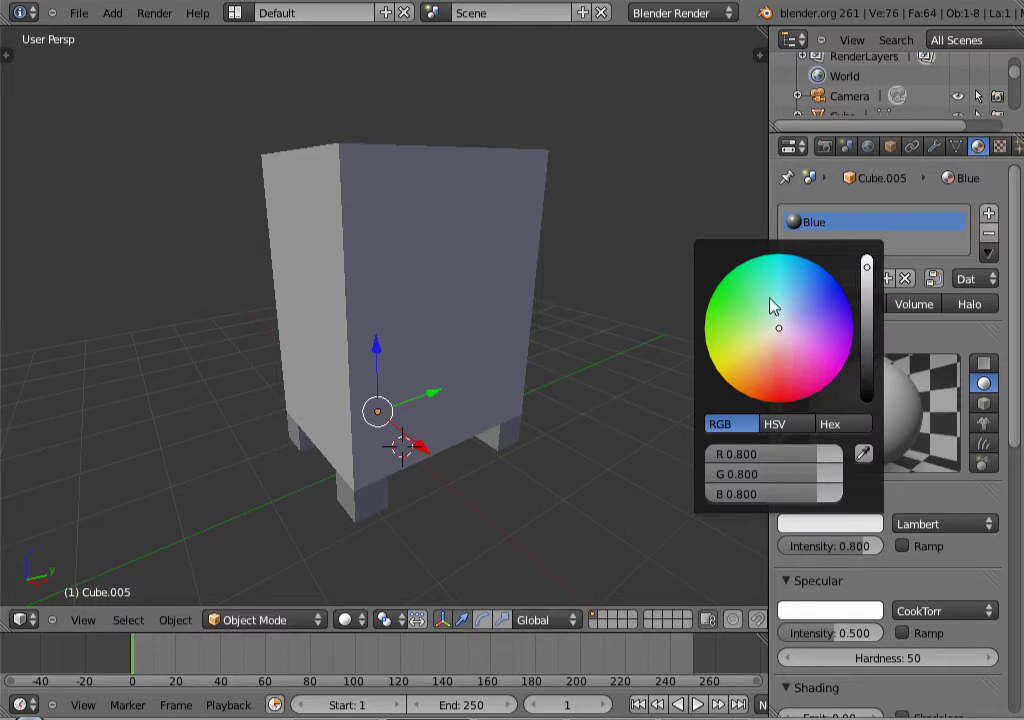
left_click(841, 425)
left_click(772, 454)
key("Return")
left_click(752, 454)
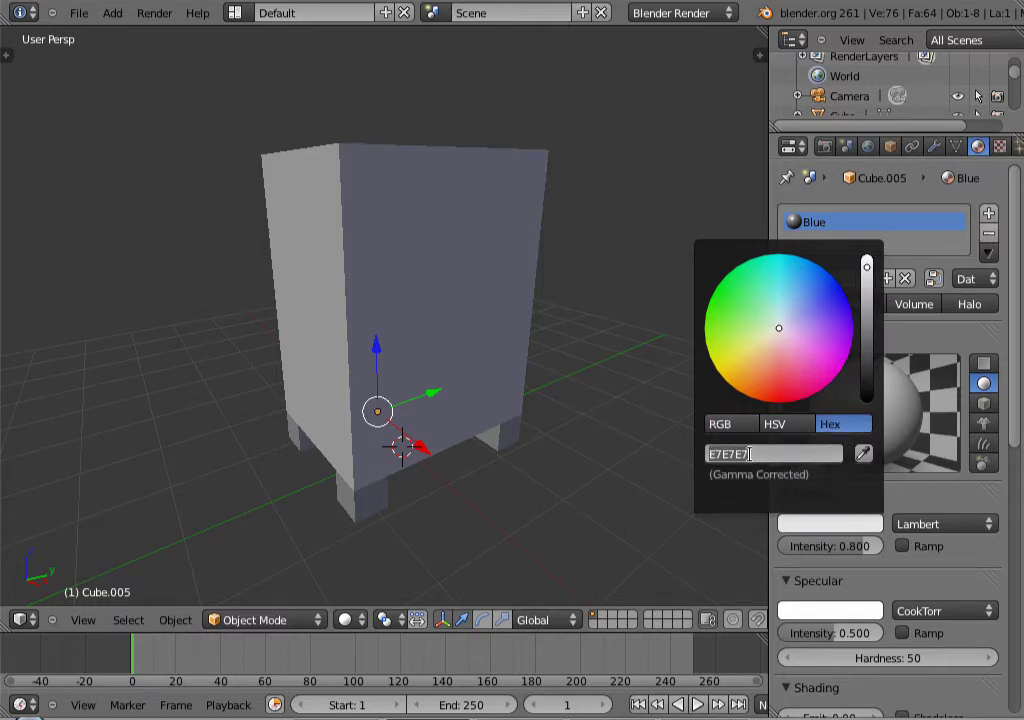
type("4284C6")
key("Return")
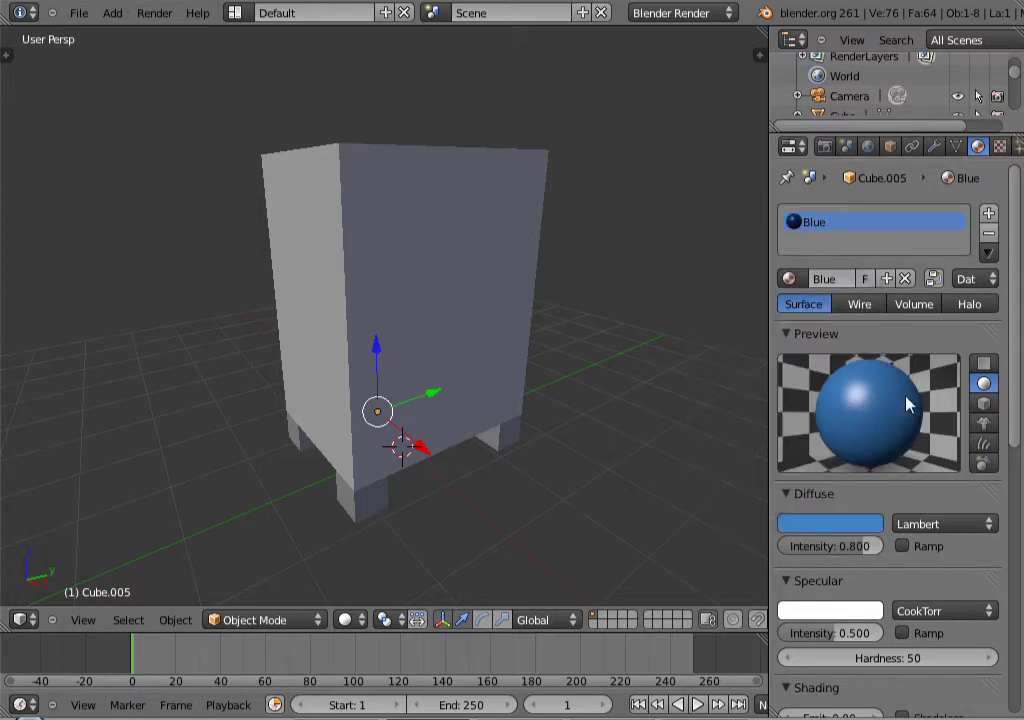
- Preview the Blue material on each available preview shape, including the monkey, and return to the sphere preview
left_click(984, 363)
left_click(988, 385)
left_click(985, 404)
left_click(985, 423)
left_click(985, 443)
left_click(986, 464)
left_click(986, 423)
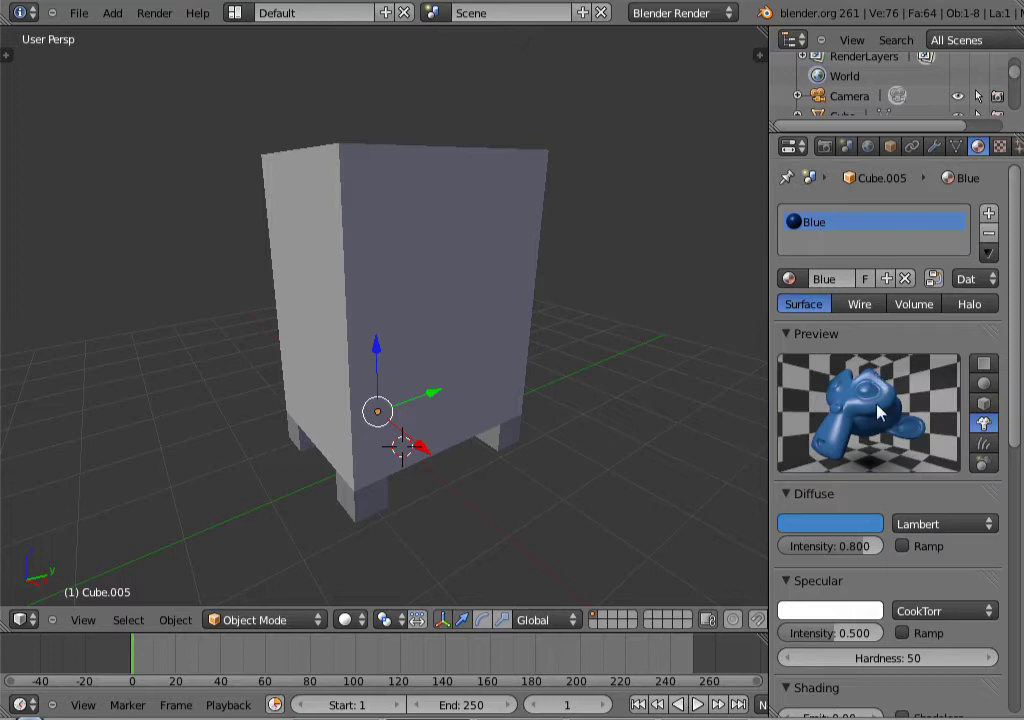
left_click(985, 384)
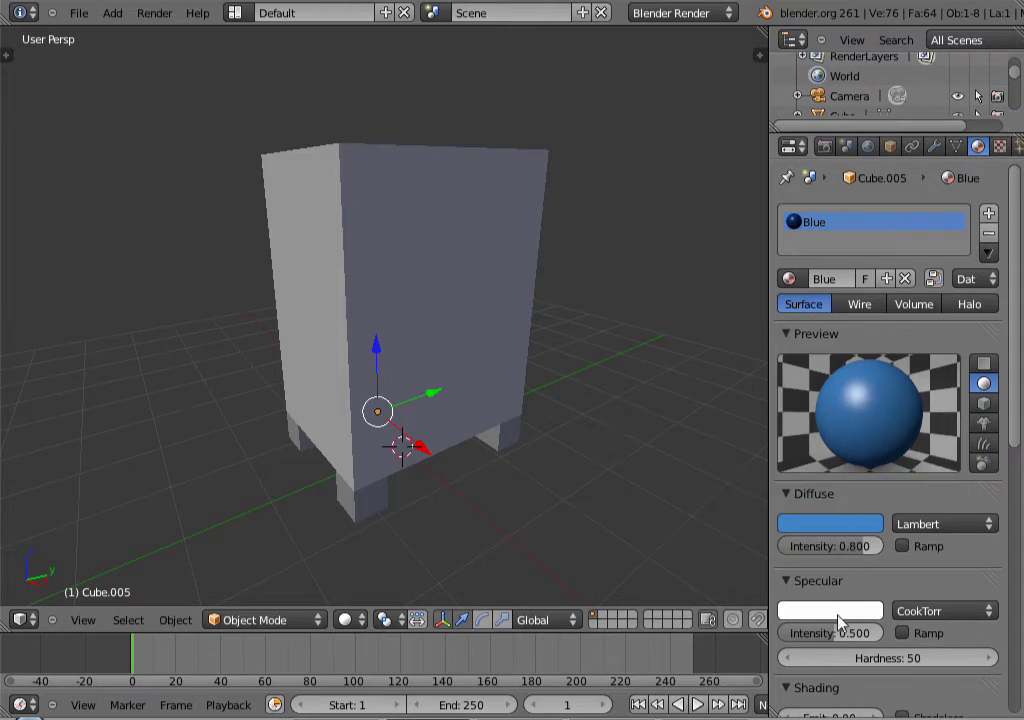
- Set the Blue material's specular intensity to 0 and inspect the coloured middle block beneath the box
left_click_drag(823, 631, 776, 638)
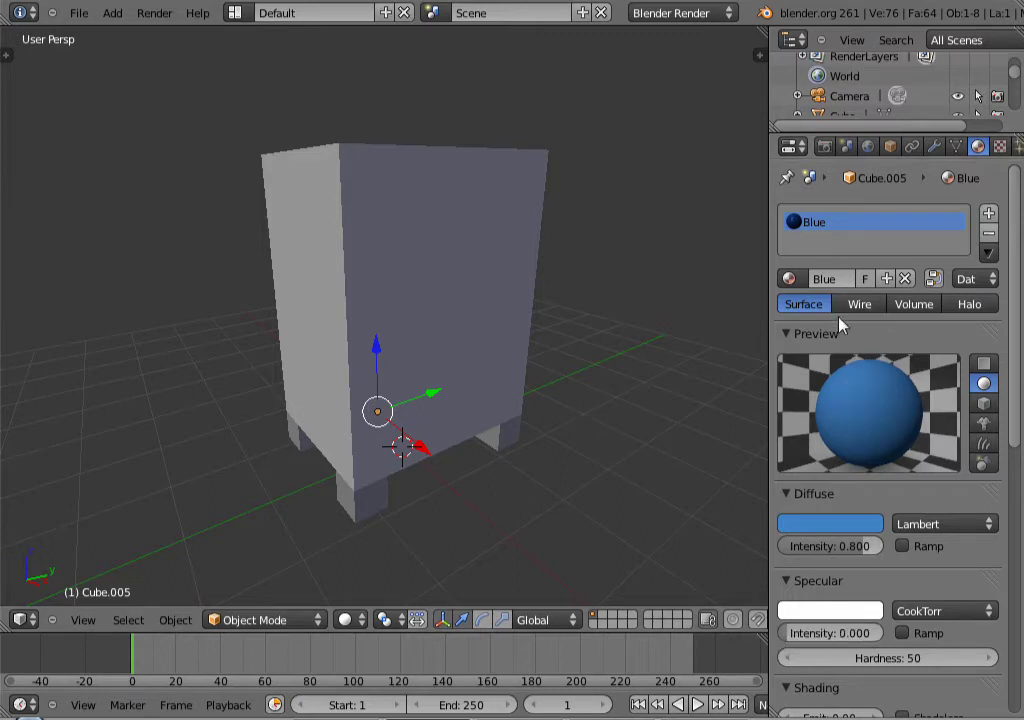
middle_click_drag(686, 338, 770, 274)
middle_click_drag(507, 368, 375, 395)
key("KP_Decimal")
middle_click_drag(405, 222, 443, 214)
right_click(459, 98)
key("KP_Decimal")
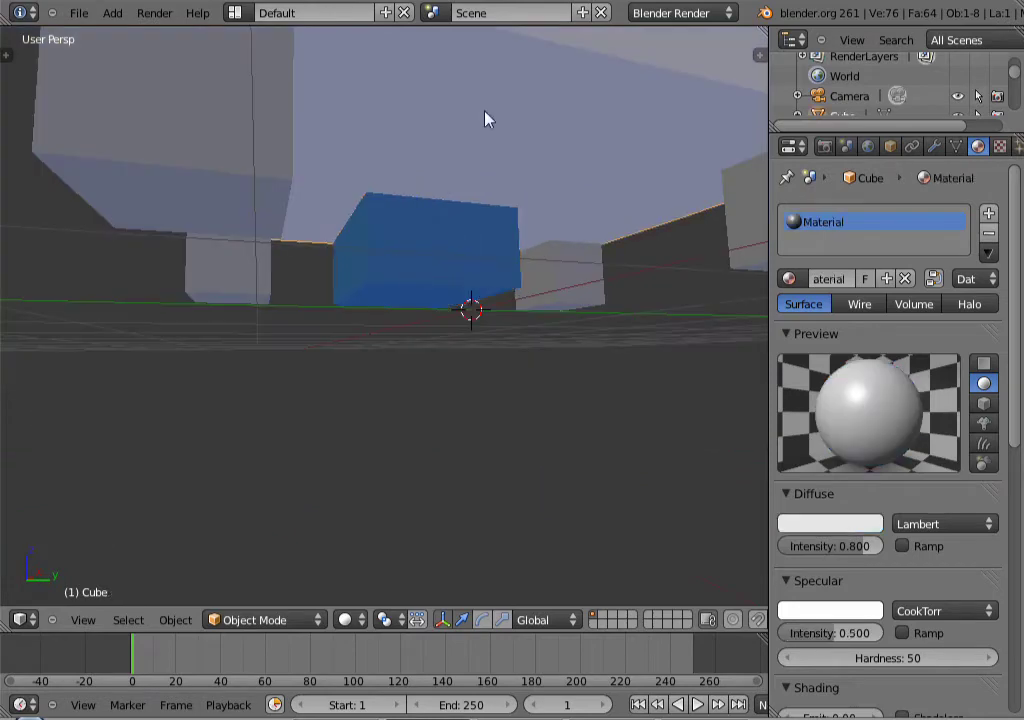
key("Home")
right_click(450, 170)
key("KP_Decimal")
mouse_move(450, 169)
middle_mouse_down()
mouse_move(459, 222)
mouse_move(498, 215)
mouse_move(414, 270)
middle_mouse_up()
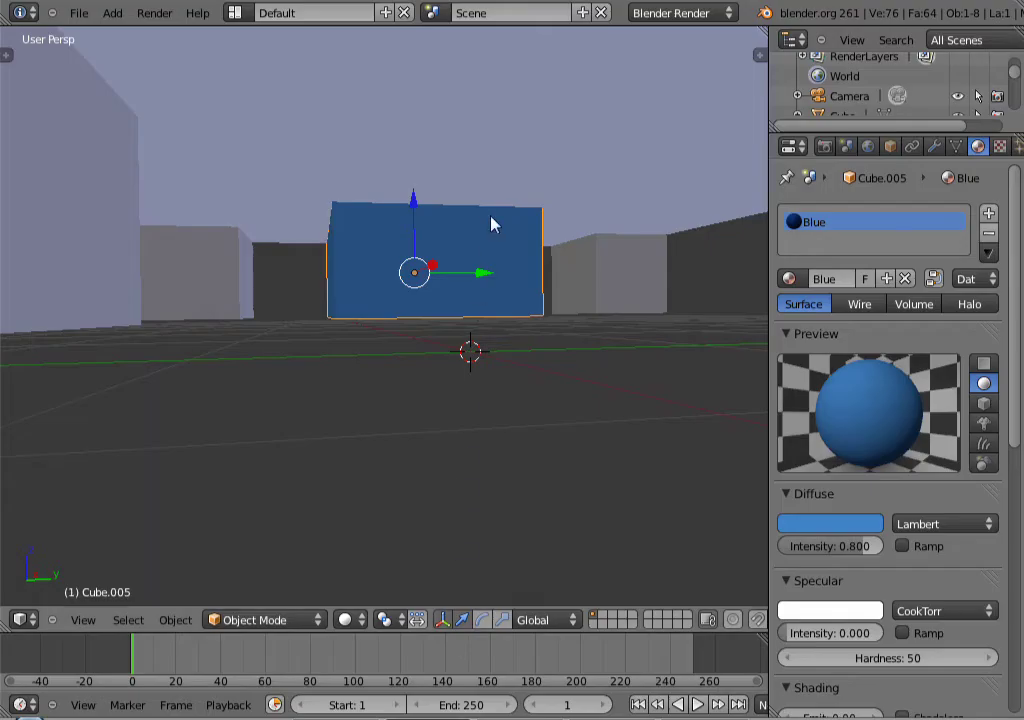
- Select the large main box and replace its material with the existing Blue material
mouse_move(491, 222)
middle_mouse_down()
mouse_move(530, 235)
mouse_move(481, 230)
mouse_move(468, 246)
middle_mouse_up()
scroll(530, 227, "down", 3)
right_click(511, 117)
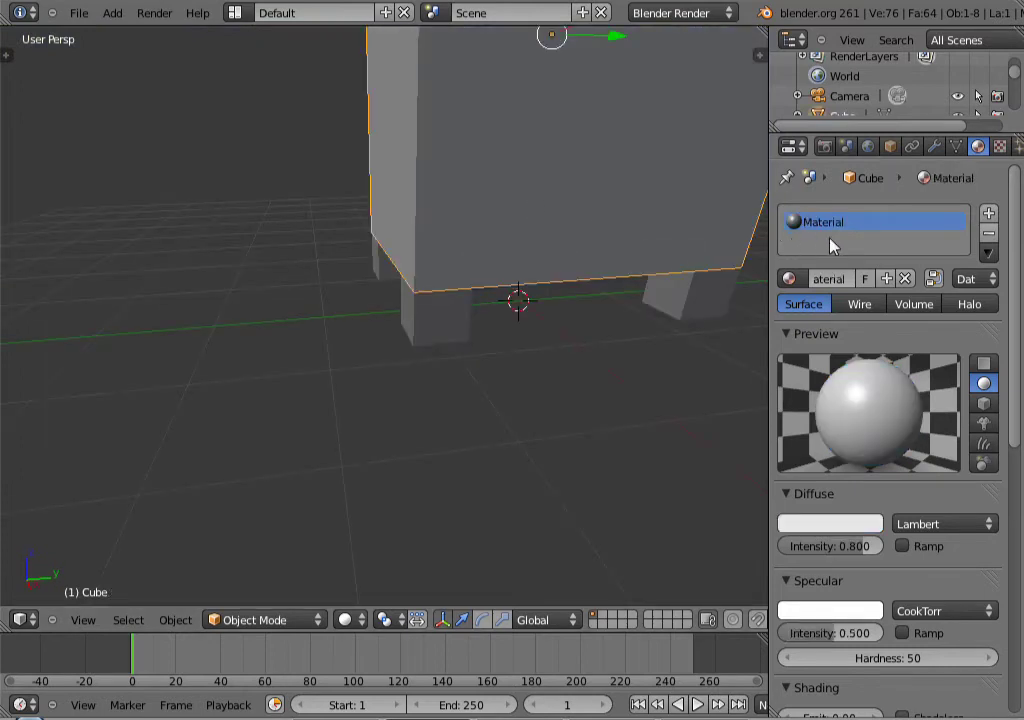
left_click(790, 279)
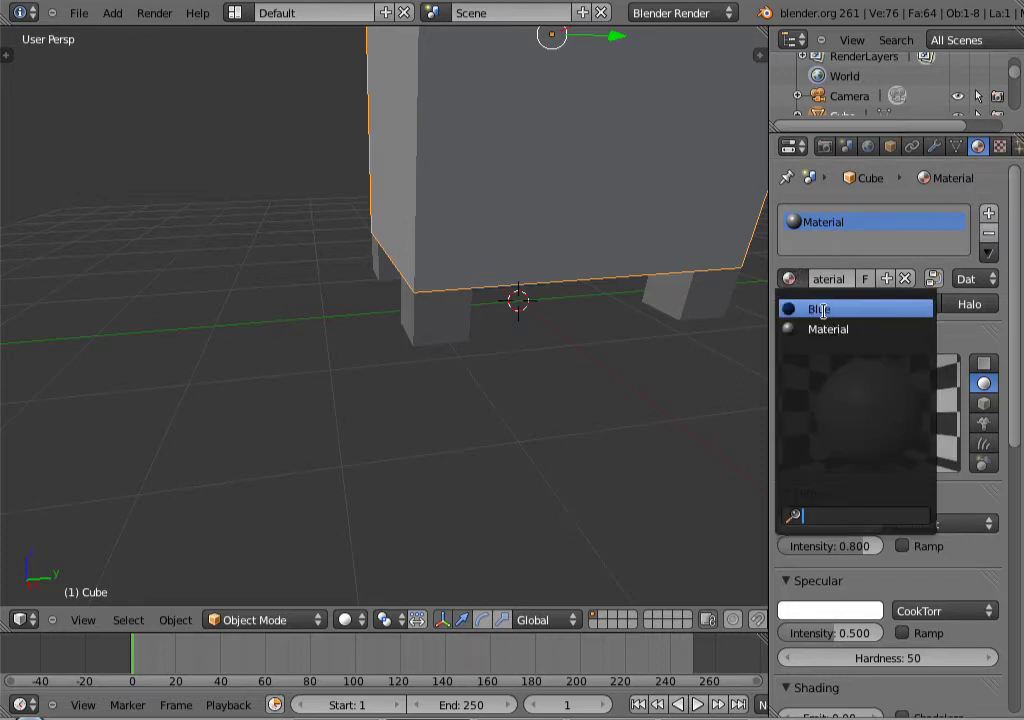
left_click(821, 311)
key("KP_Decimal")
middle_click_drag(400, 370, 416, 309)
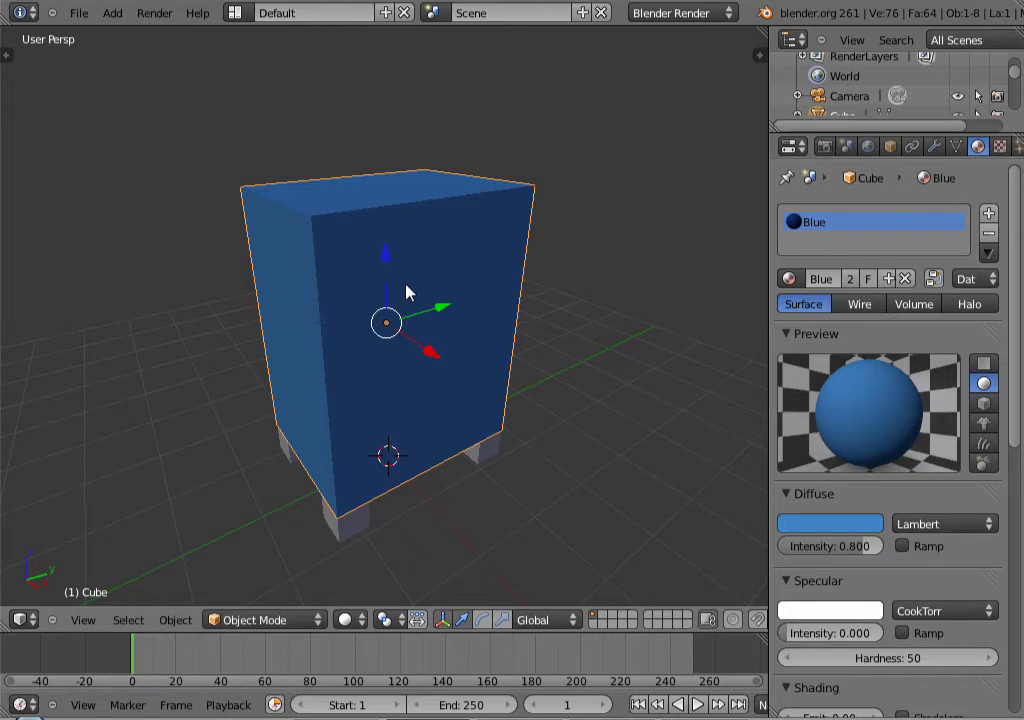
- Enter Edit Mode on the main box, switch to face selection and select the framed inner panel on its +X side
key("Tab")
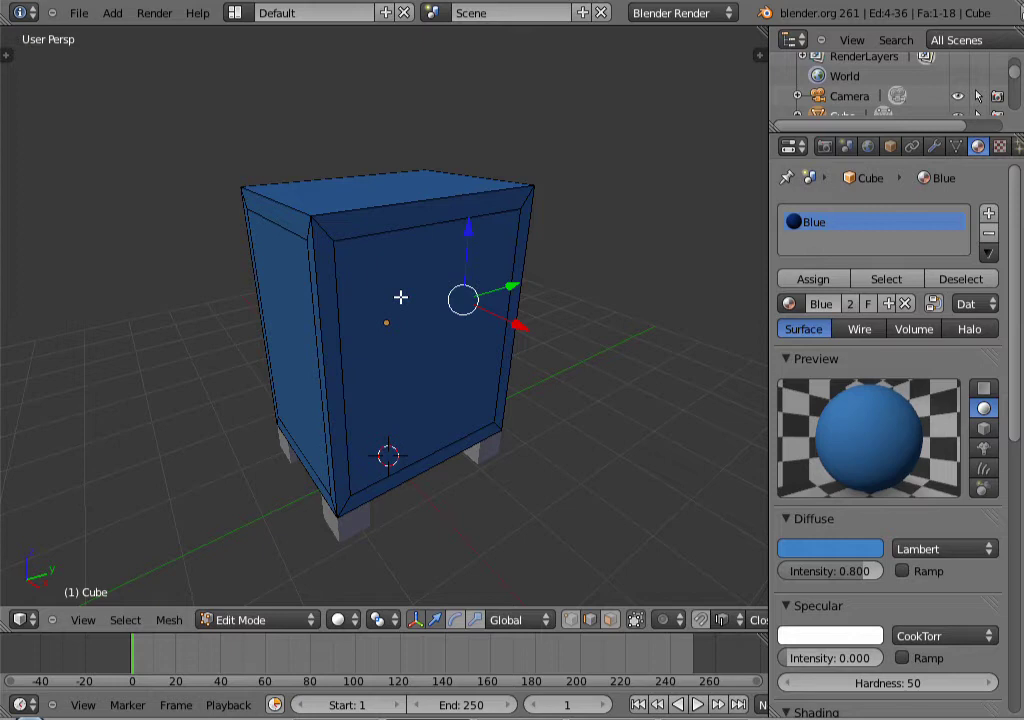
middle_click_drag(419, 325, 460, 318)
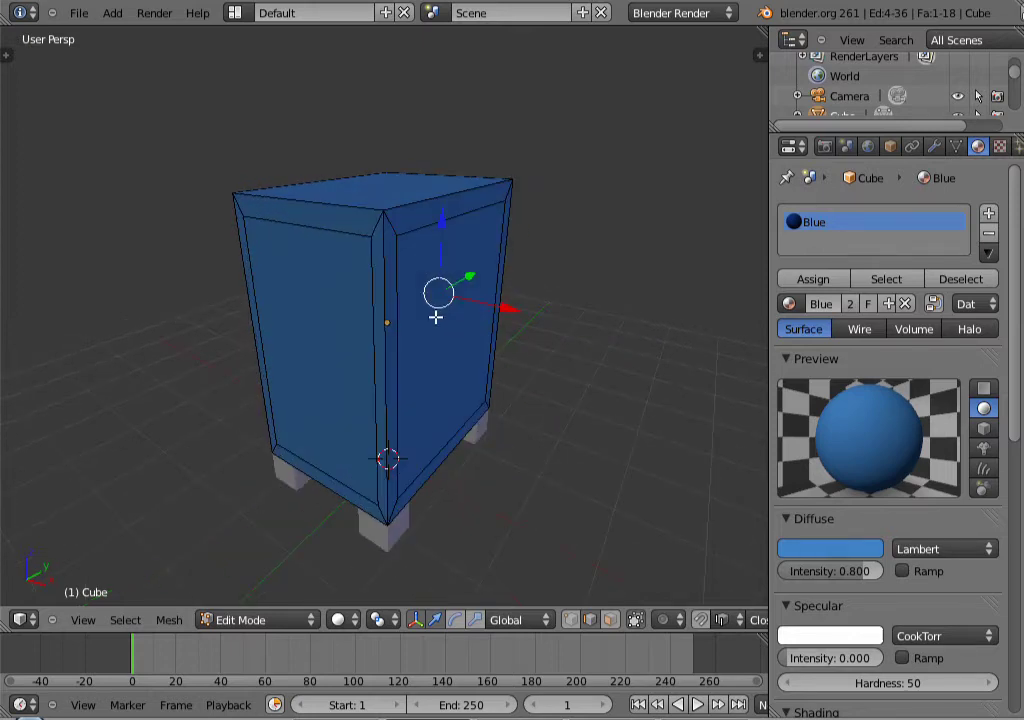
key("ctrl+Tab")
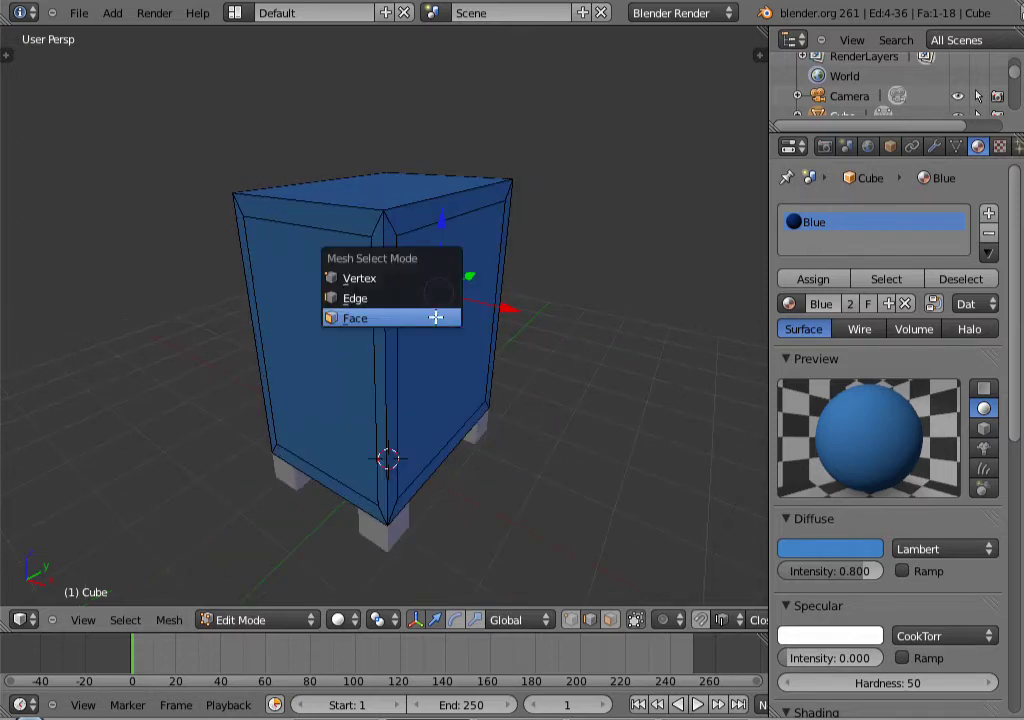
left_click(373, 317)
right_click(433, 346)
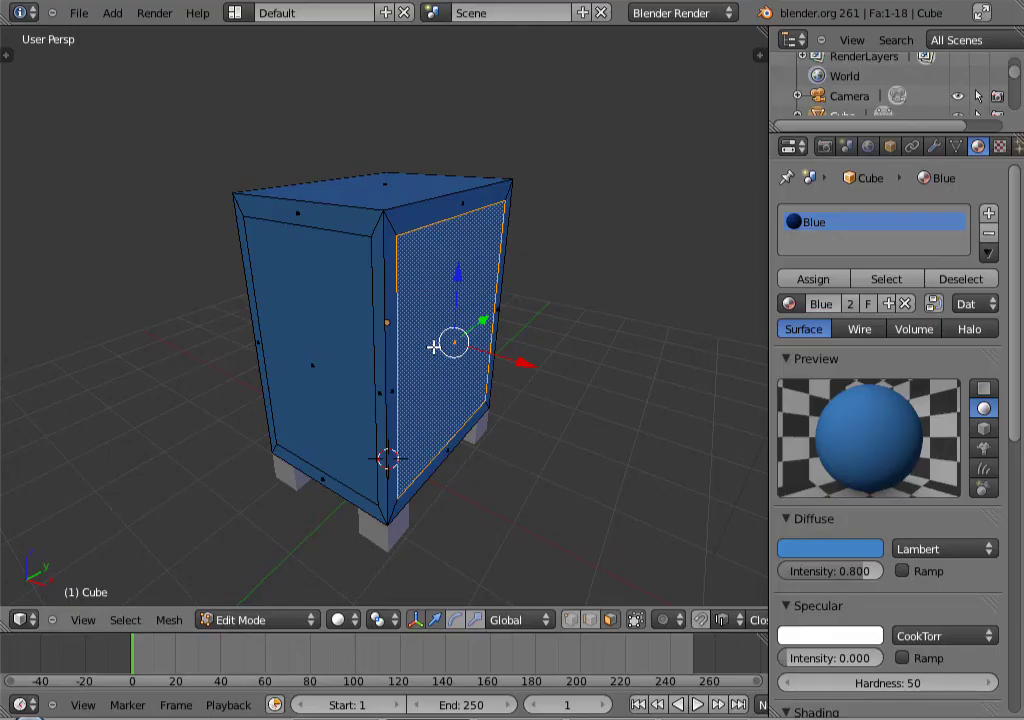
- Add a second material slot with a new black diffuse material and assign it to the selected inner panel
middle_click_drag(517, 329, 450, 338)
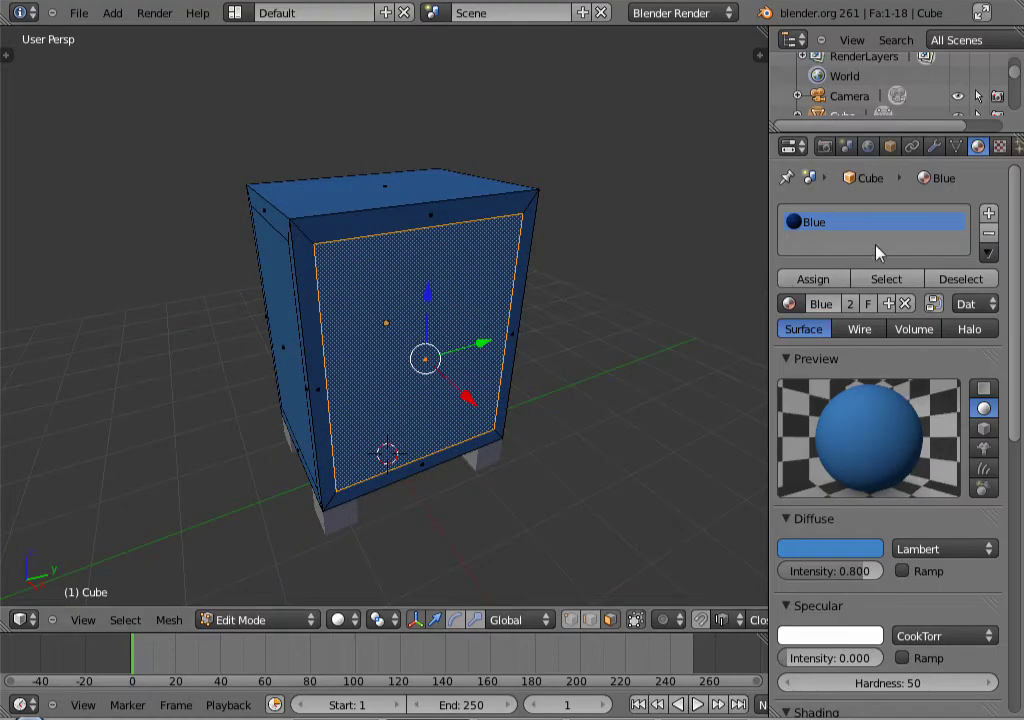
left_click(989, 216)
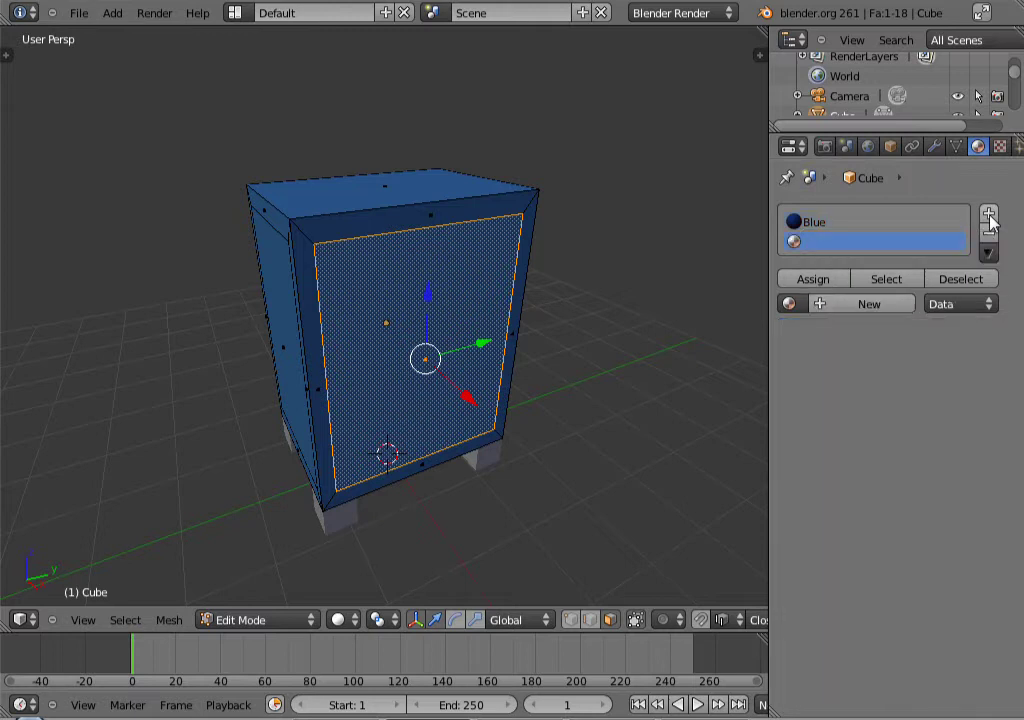
left_click(841, 305)
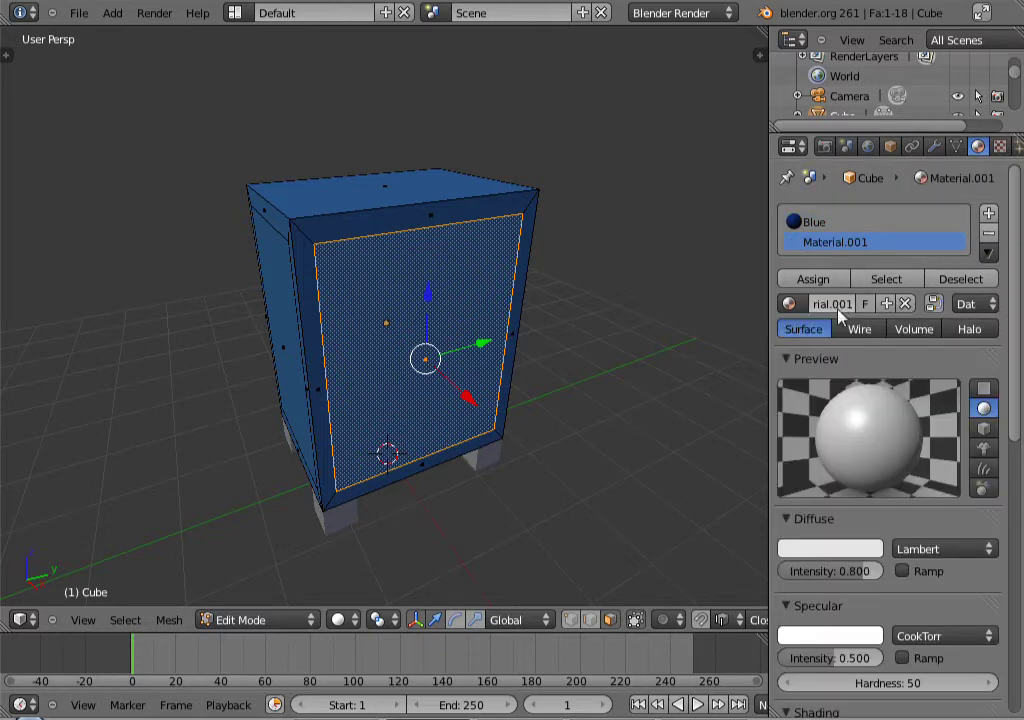
left_click(848, 563)
left_click_drag(869, 359, 870, 462)
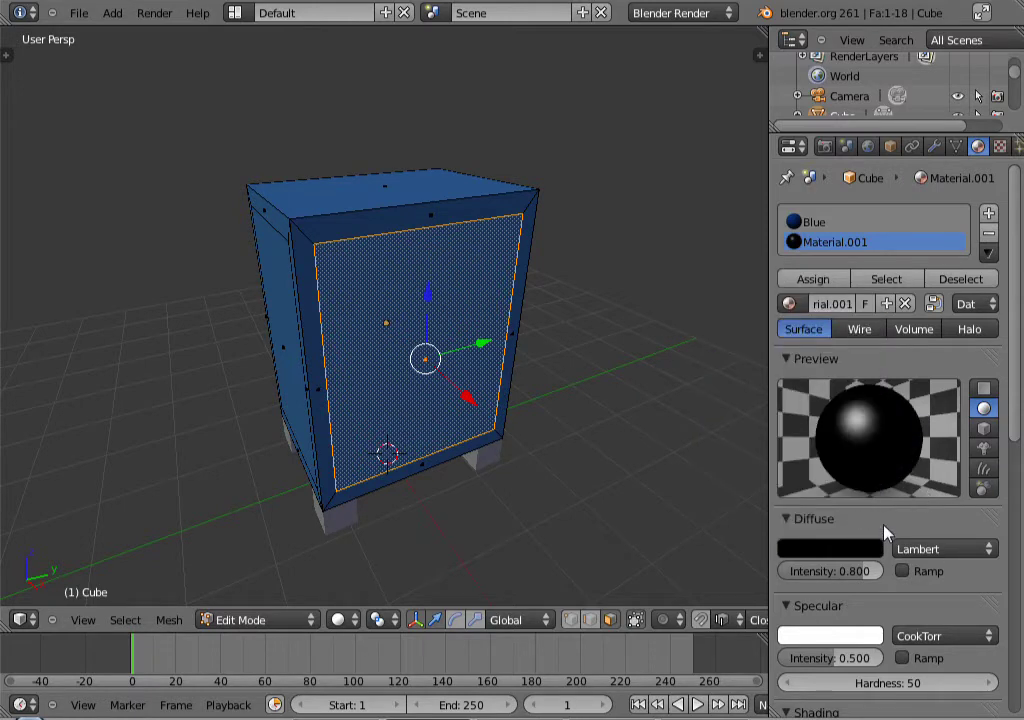
middle_click_drag(453, 346, 483, 314)
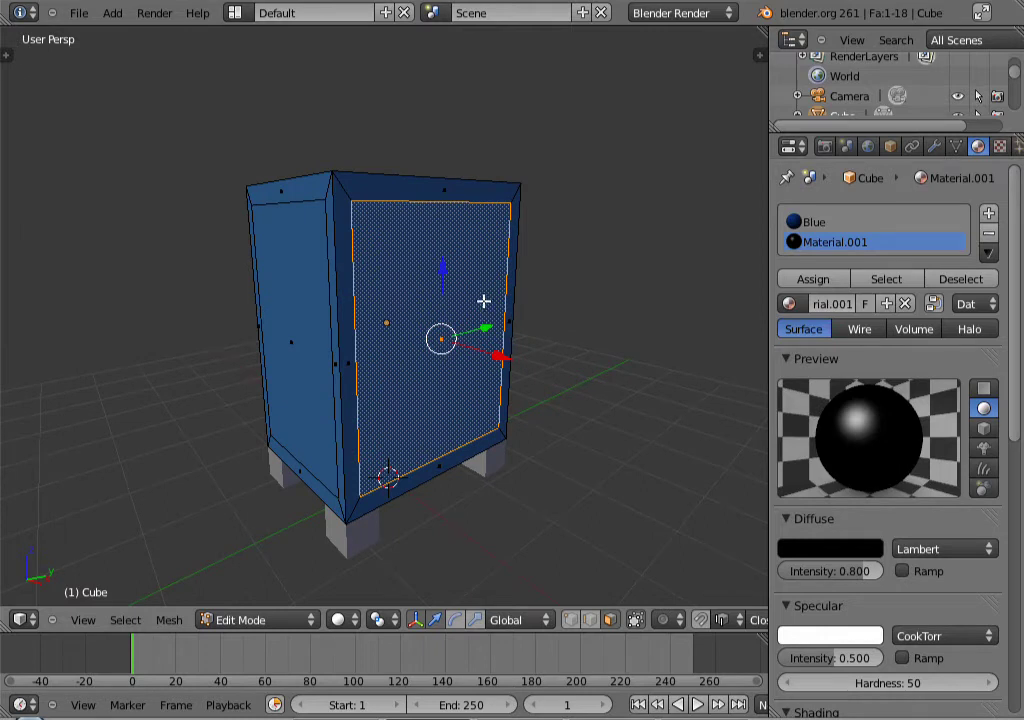
left_click(810, 281)
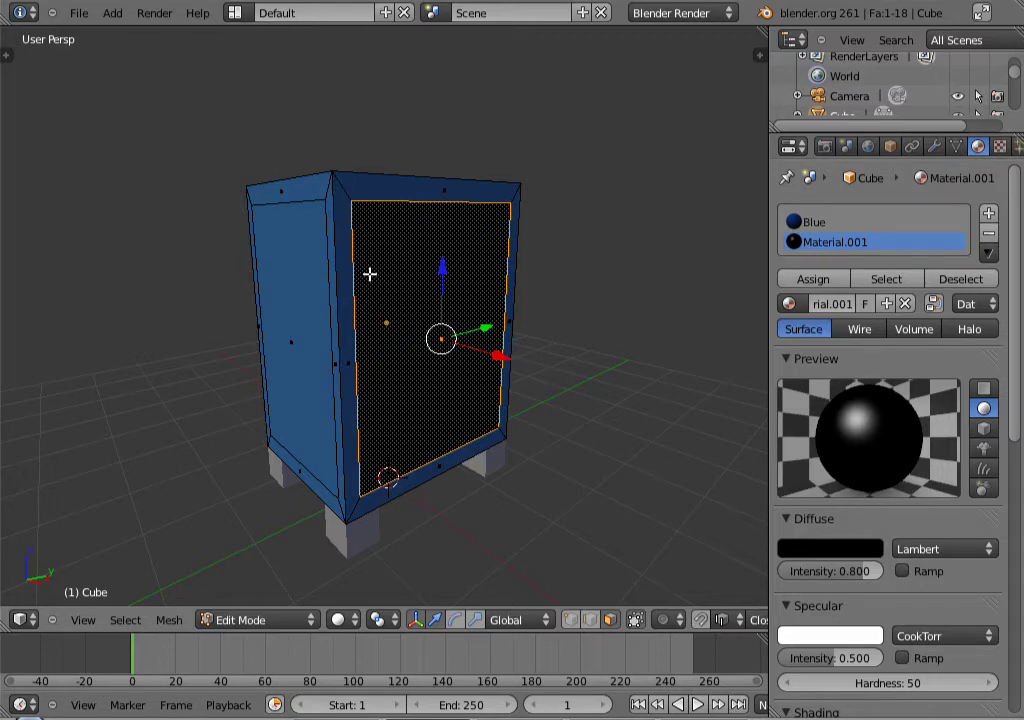
- Rename the new black material as BBlack
left_click(830, 304)
key("BackSpace")
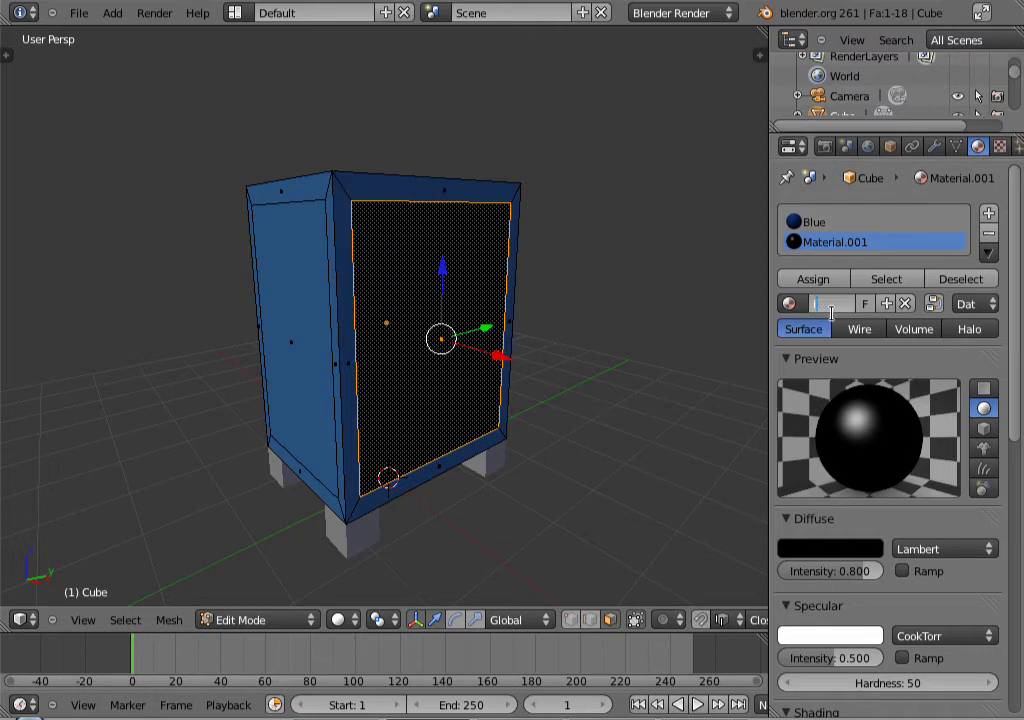
type("BBlack")
key("Return")
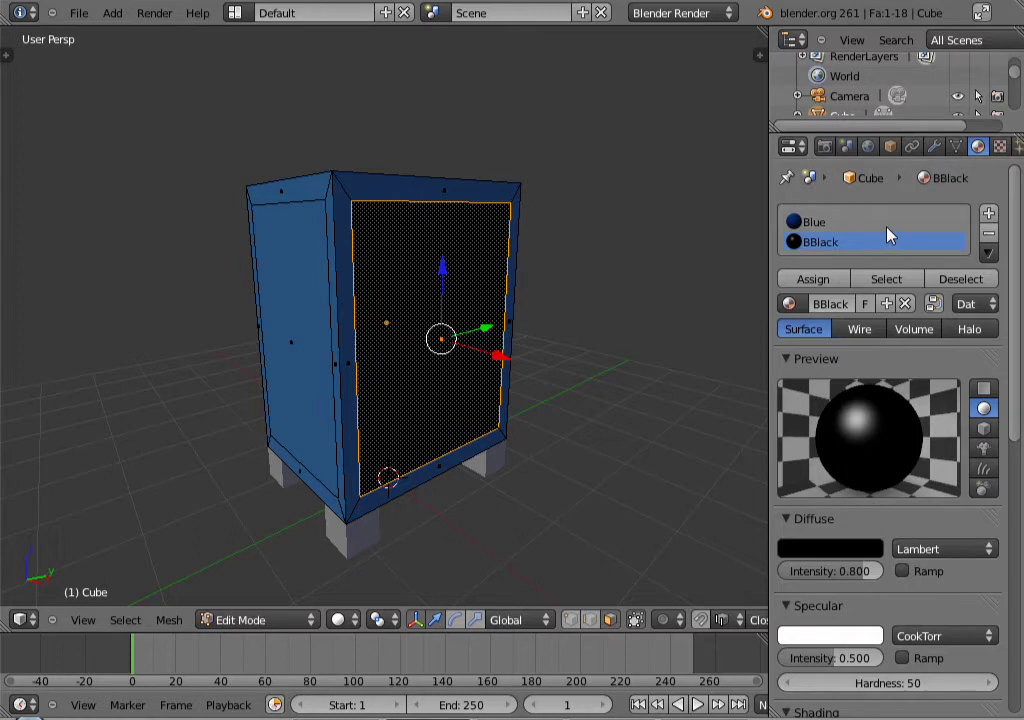
- Assign the BBlack material to the remaining framed inner side panels of the box and return to Object Mode
right_click(301, 287)
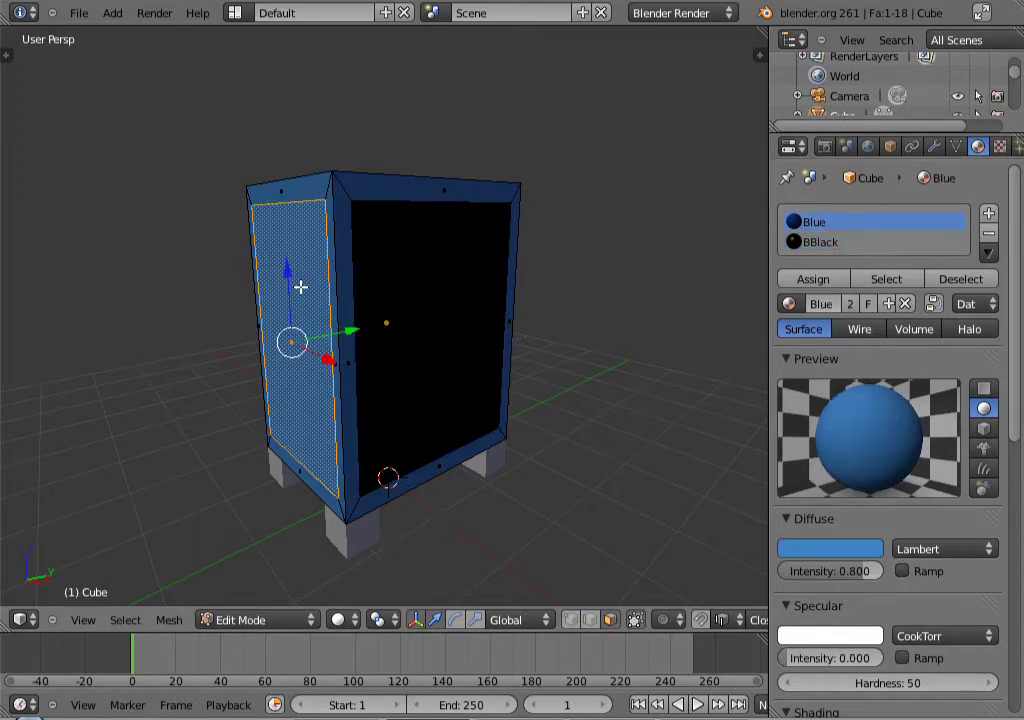
left_click(824, 282)
middle_click_drag(521, 338, 331, 347)
right_click(440, 310)
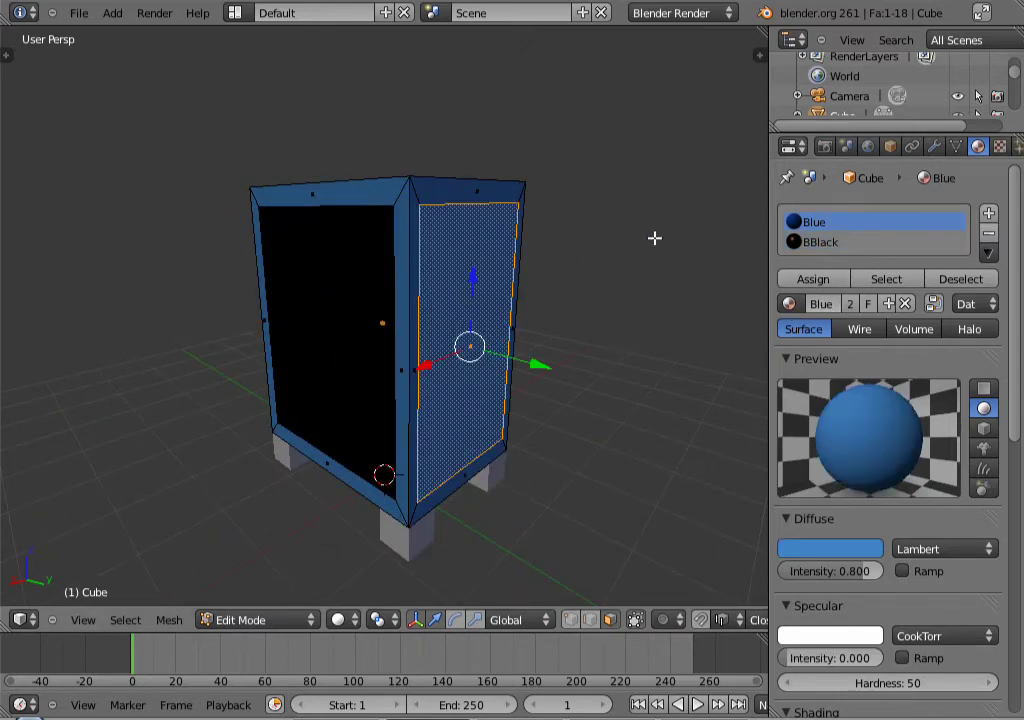
left_click(805, 243)
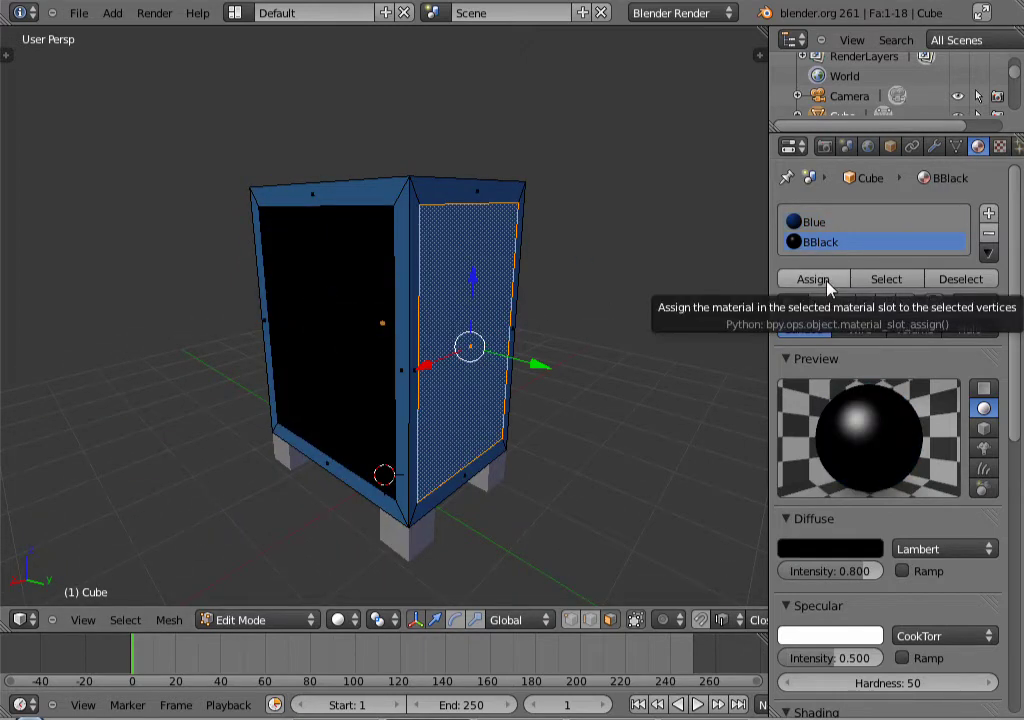
left_click(824, 281)
middle_click_drag(340, 360, 593, 361)
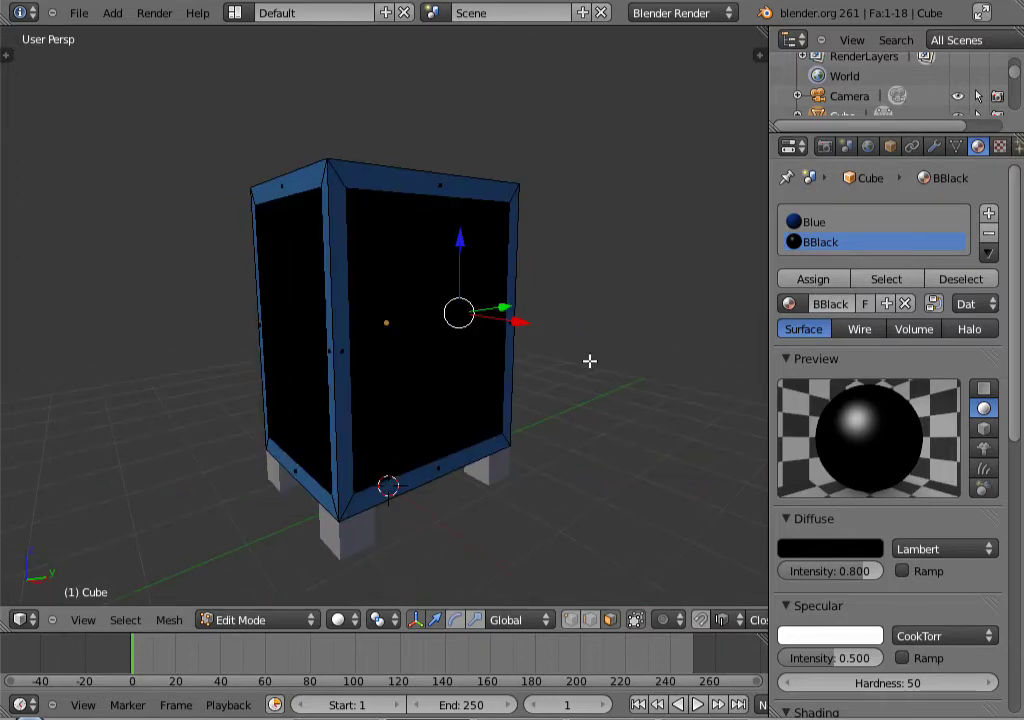
key("Tab")
middle_click_drag(434, 359, 411, 293)
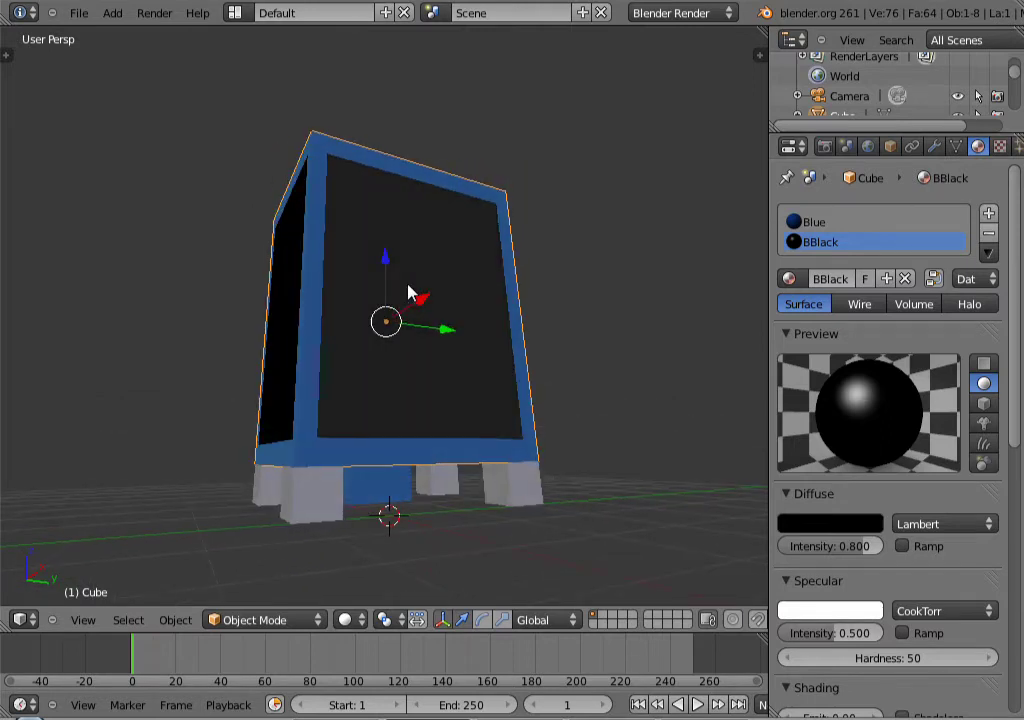
- Apply the existing Blue material to each of the four legs beneath the box
right_click(309, 508)
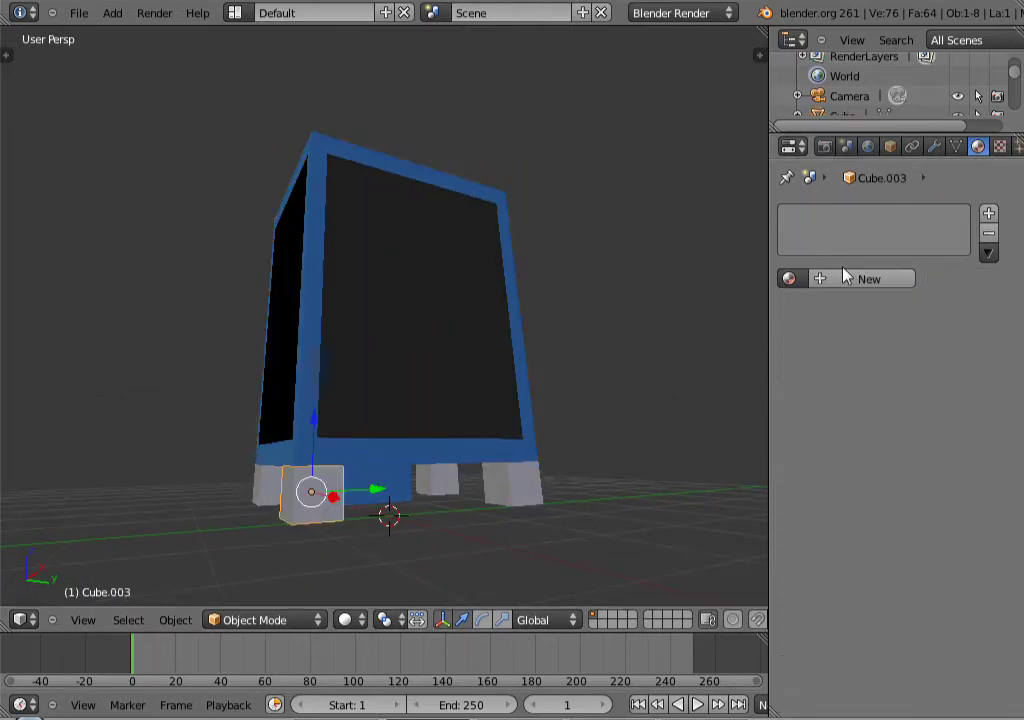
left_click(789, 279)
left_click(820, 329)
right_click(507, 481)
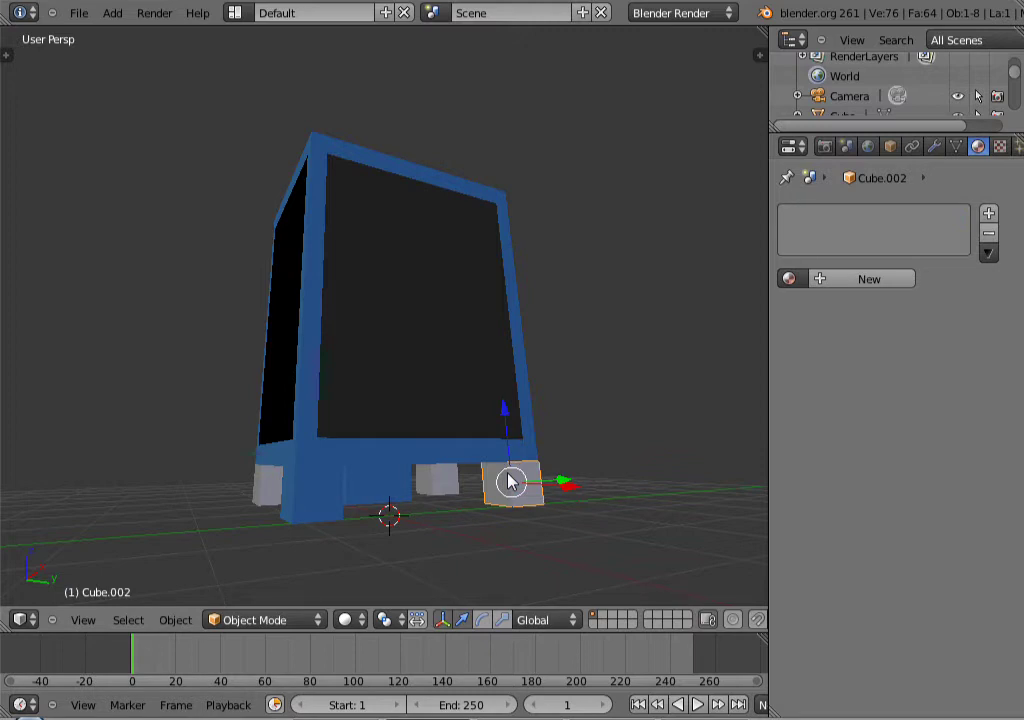
left_click(789, 279)
left_click(819, 329)
right_click(439, 479)
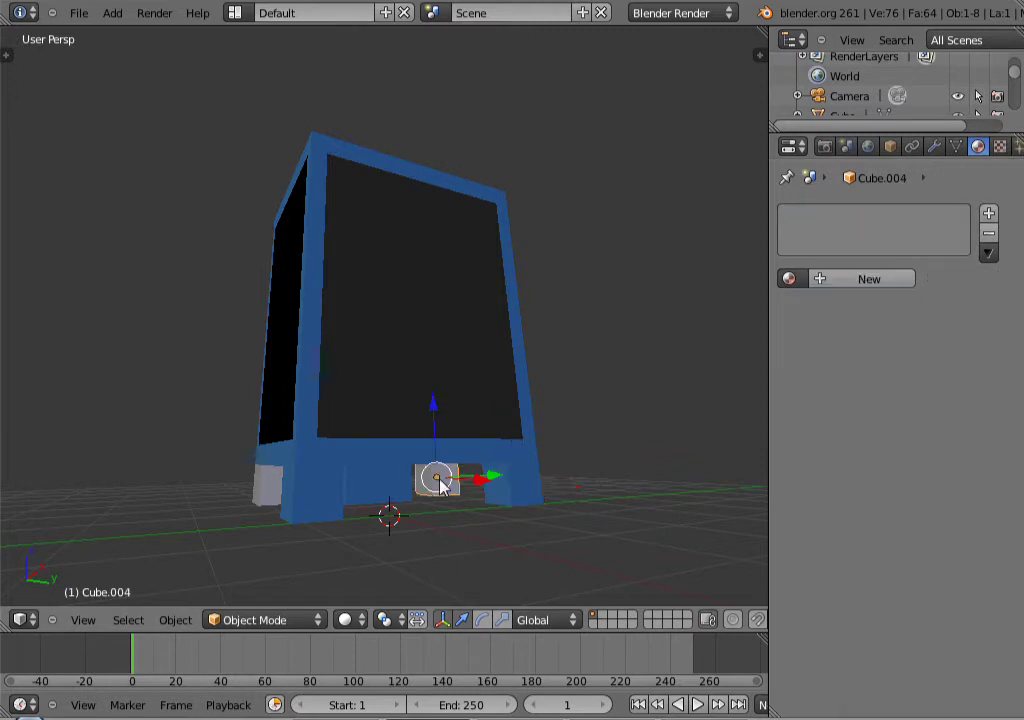
left_click(789, 279)
left_click(819, 329)
right_click(265, 488)
left_click(789, 279)
left_click(819, 329)
middle_click_drag(423, 475, 360, 475)
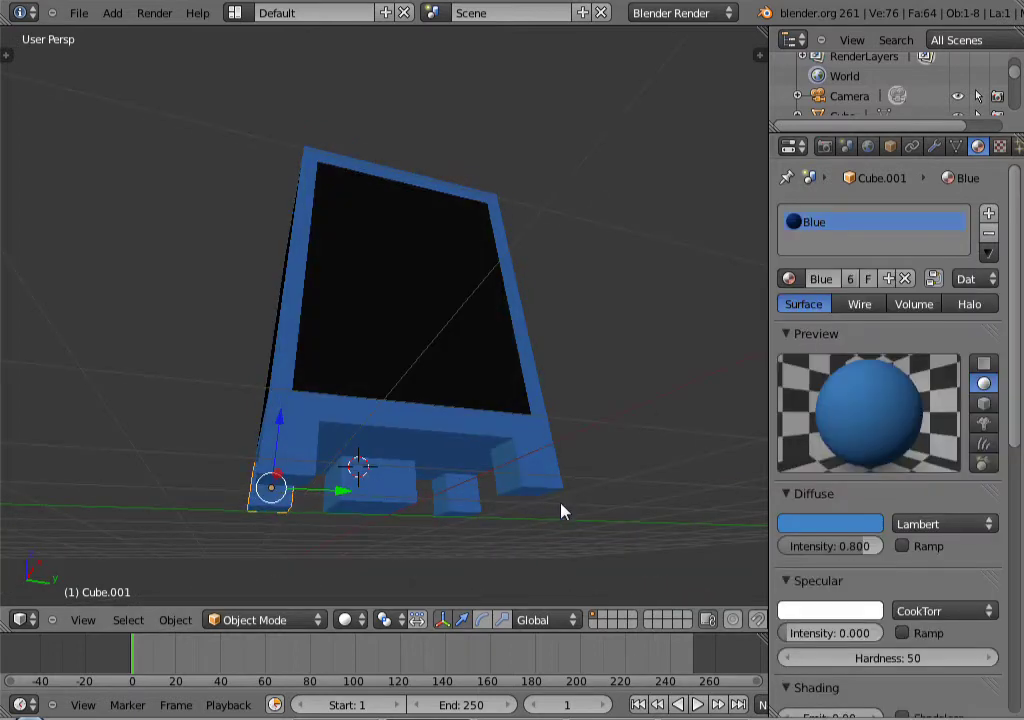
- Examine the coloured box, its legs and the middle block from below on several sides
left_click(593, 465)
left_click(599, 208)
left_click(151, 229)
left_click(88, 366)
left_click(158, 503)
left_click(199, 511)
middle_click_drag(390, 522, 446, 486)
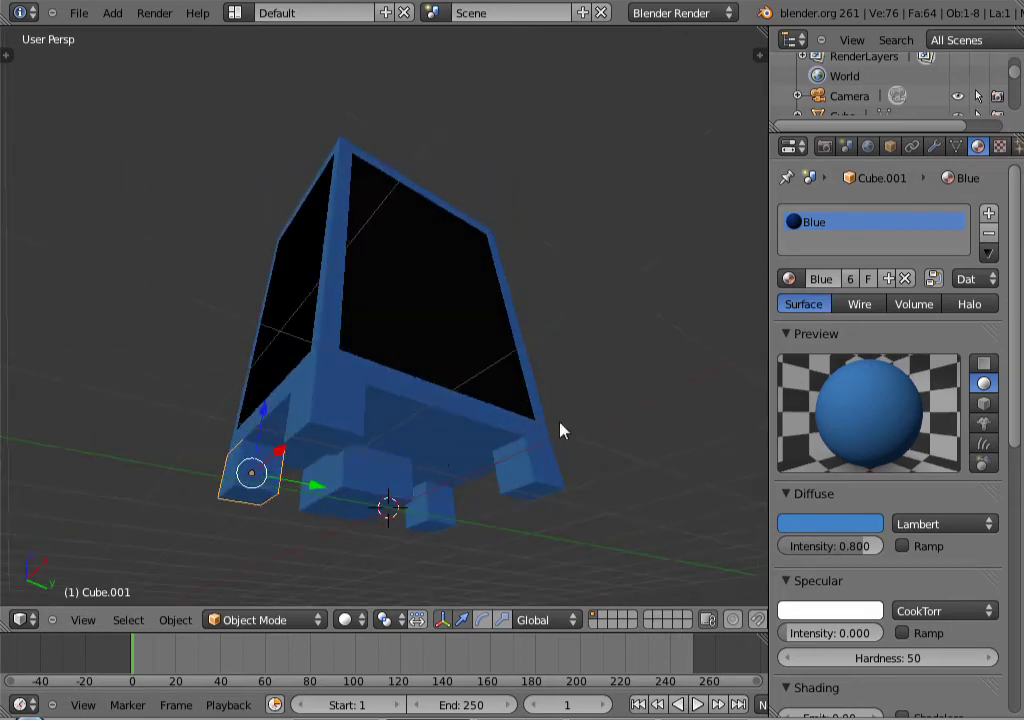
mouse_move(470, 410)
middle_mouse_down()
mouse_move(432, 457)
mouse_move(462, 415)
middle_mouse_up()
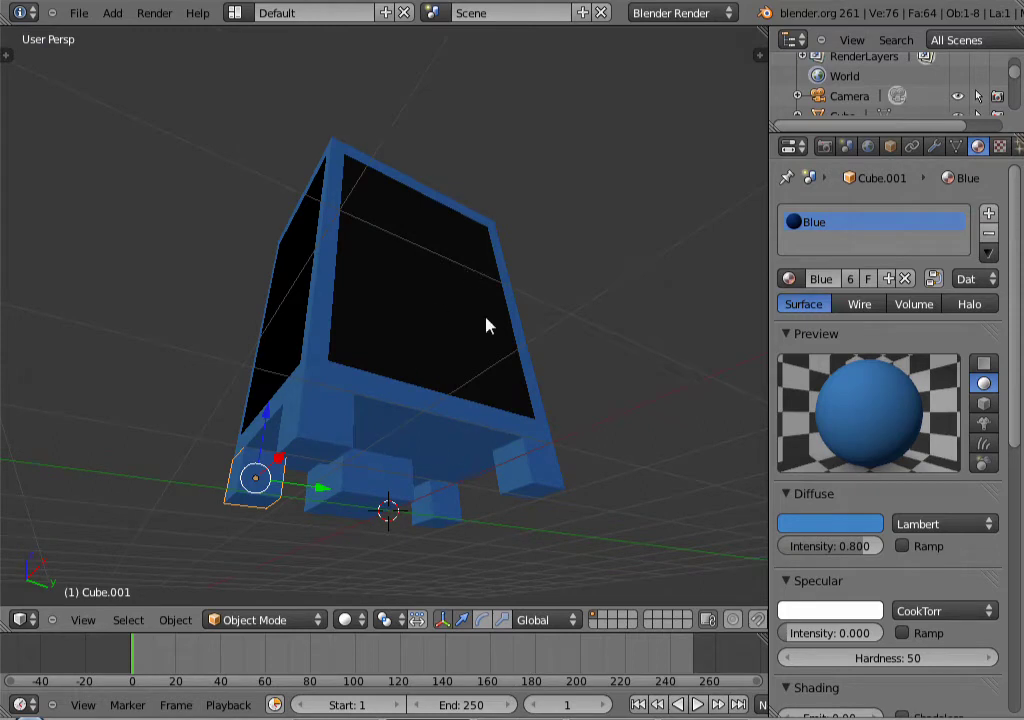
middle_click_drag(484, 325, 439, 336)
middle_click_drag(352, 476, 389, 521)
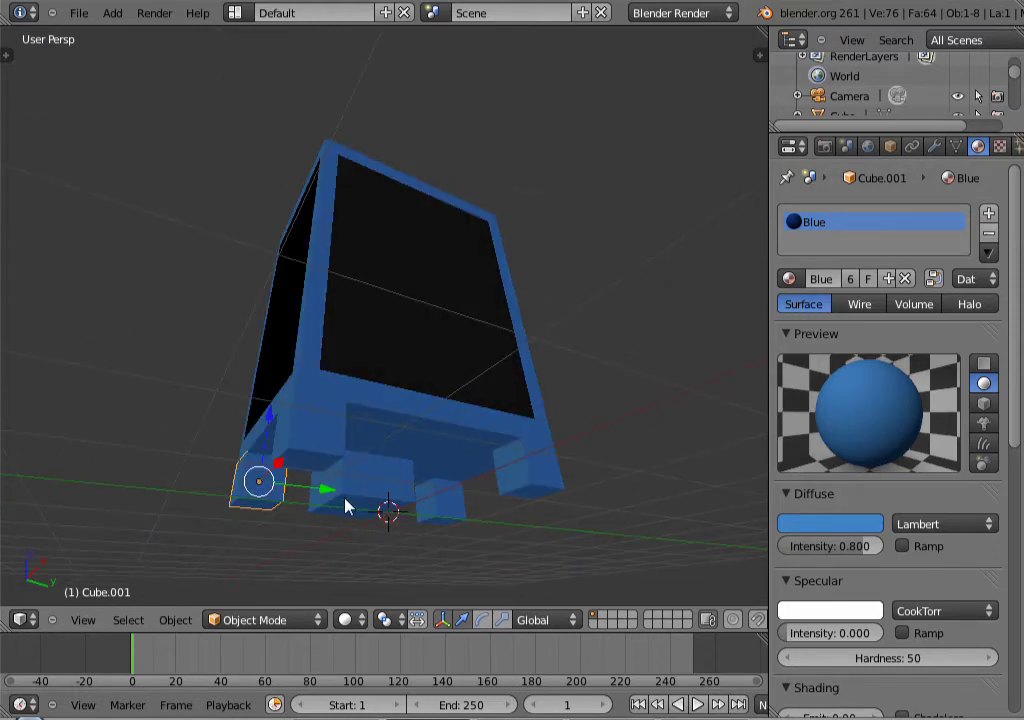
- Inspect the face layout of the middle block in Edit Mode and compare it with the underside reference picture in the image editor
right_click(380, 480)
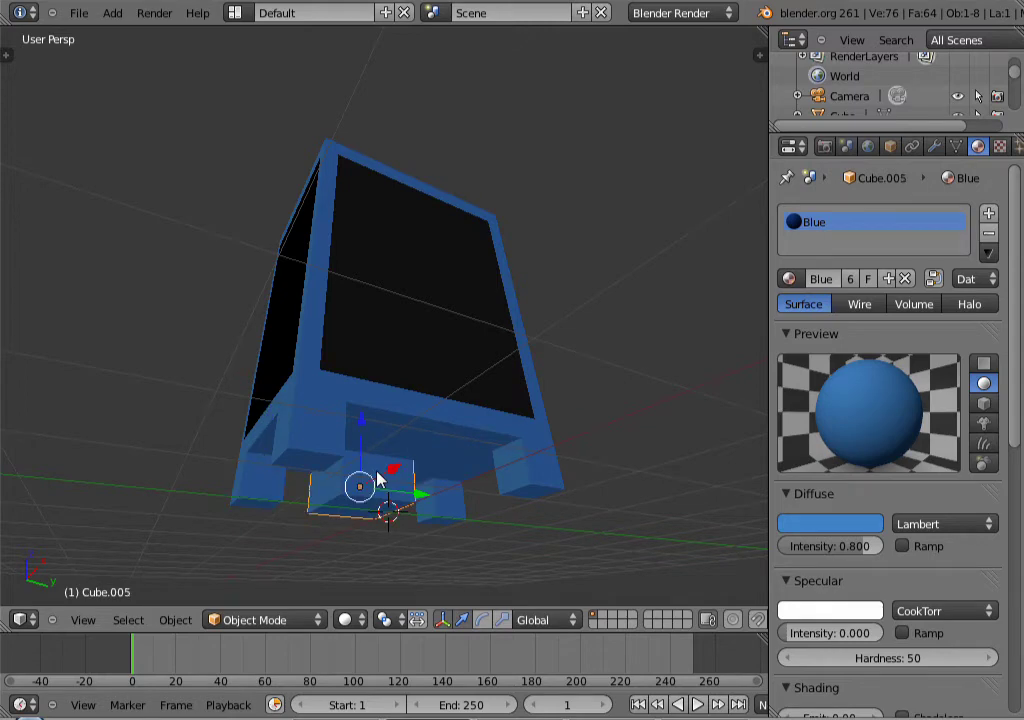
key("KP_Decimal")
middle_click_drag(437, 227, 417, 305)
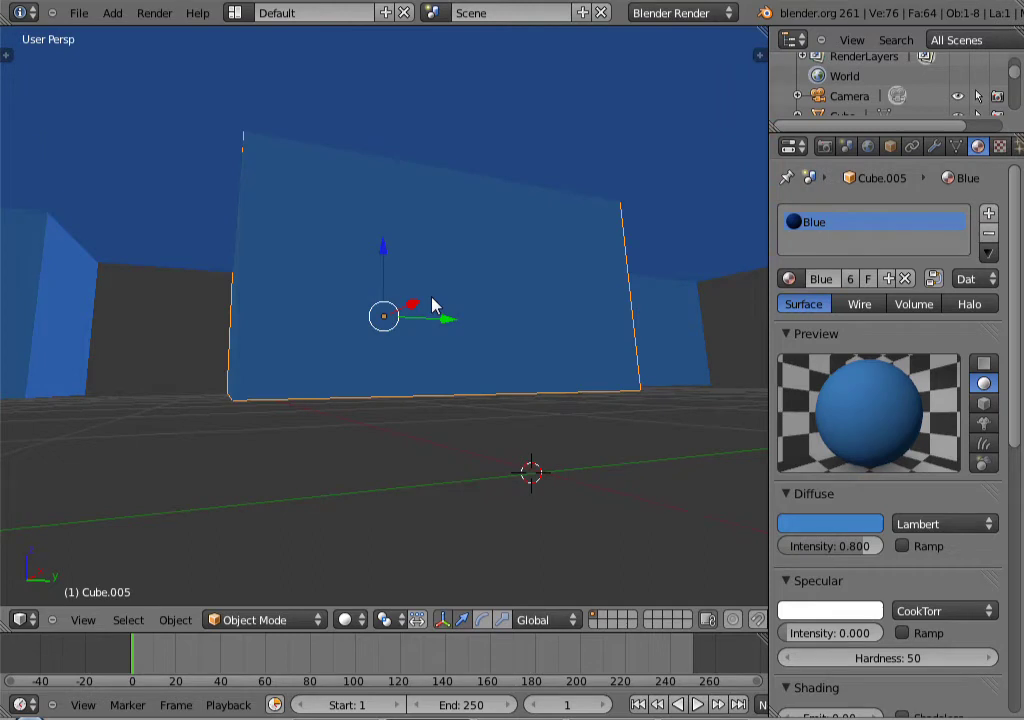
key("Tab")
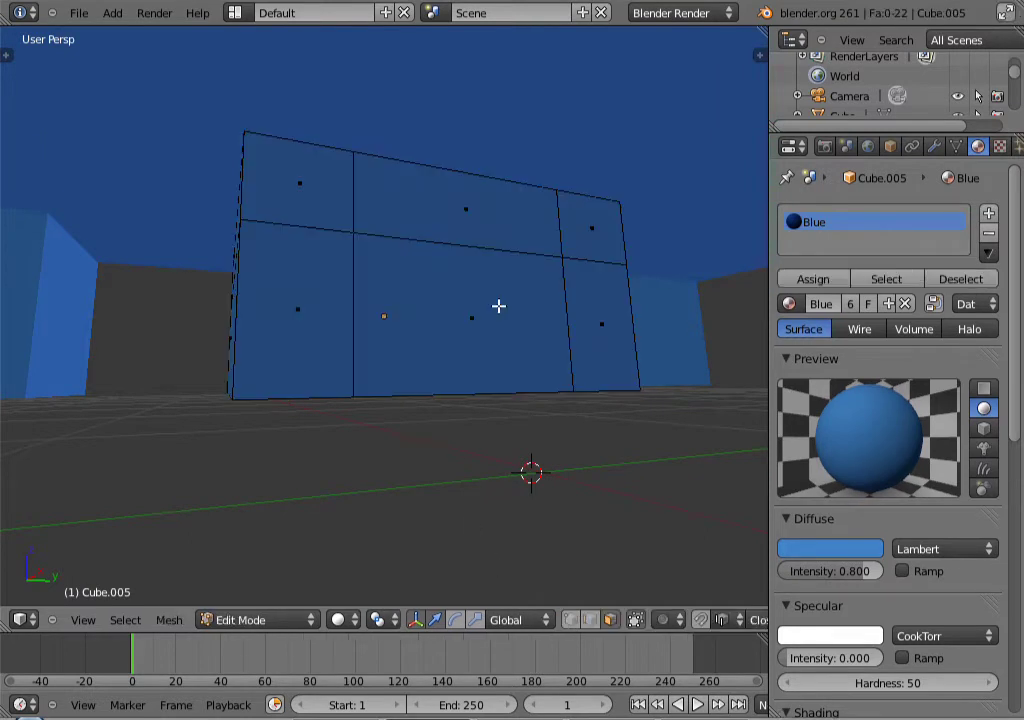
middle_click_drag(446, 315, 464, 274)
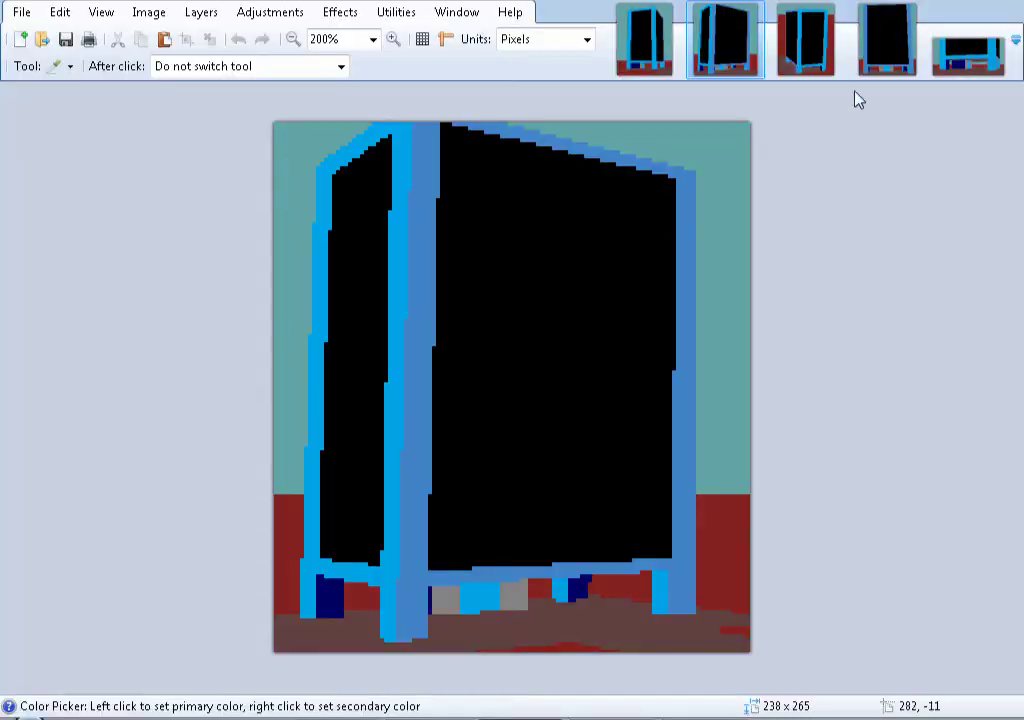
left_click(957, 52)
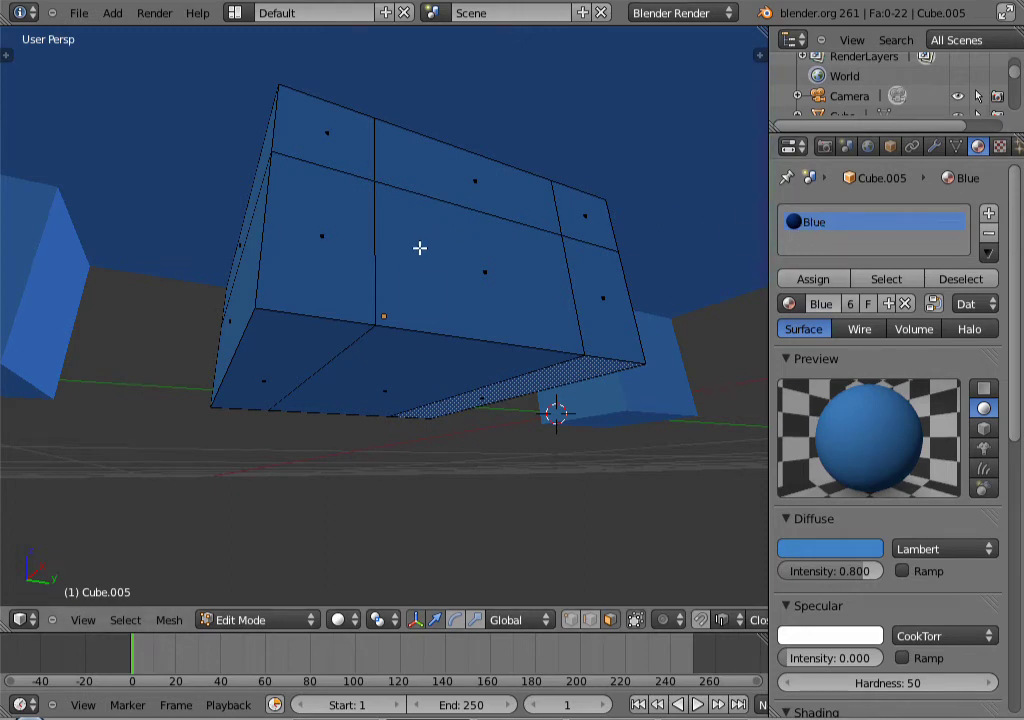
key("Tab")
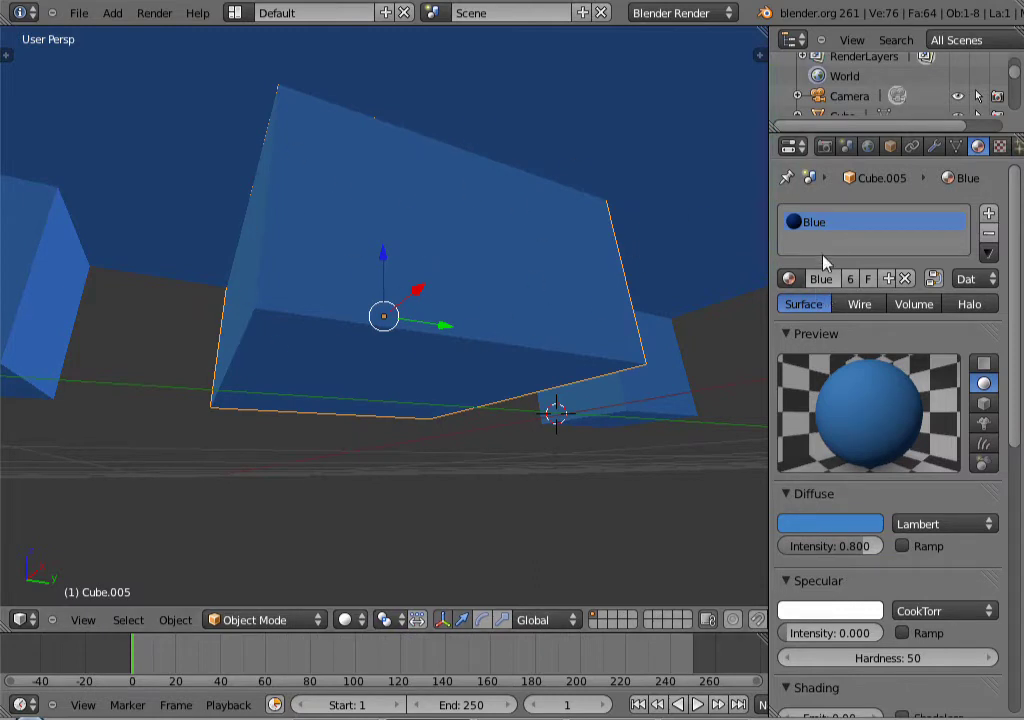
- Add a second material slot to the middle block with a new material of diffuse hex colour 848484
left_click(988, 213)
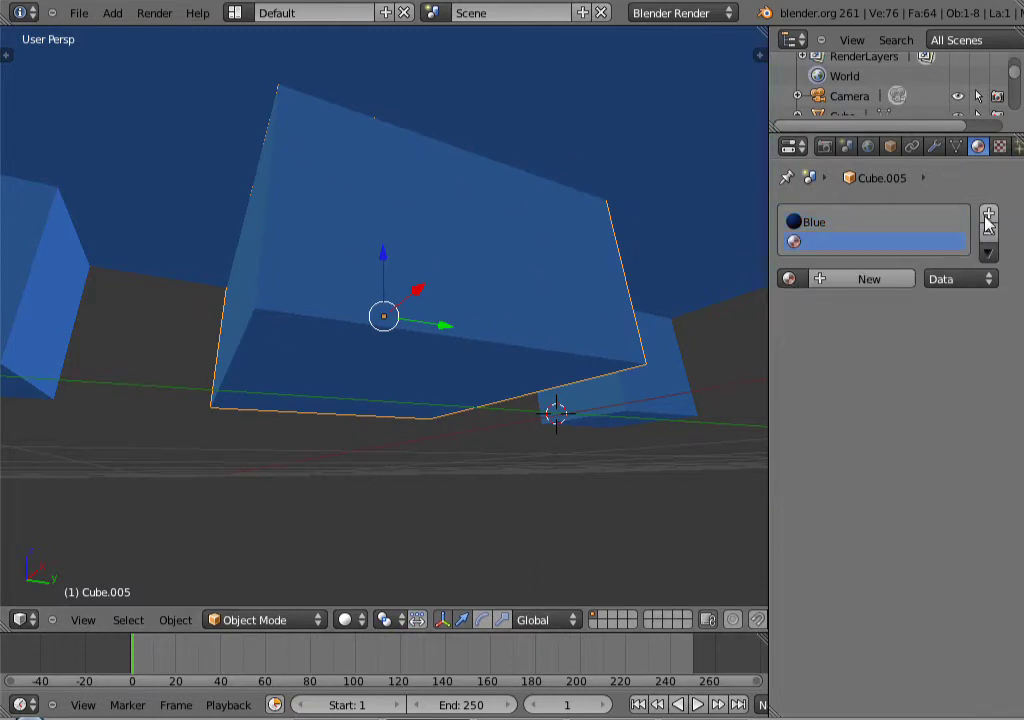
left_click(827, 279)
left_click(830, 524)
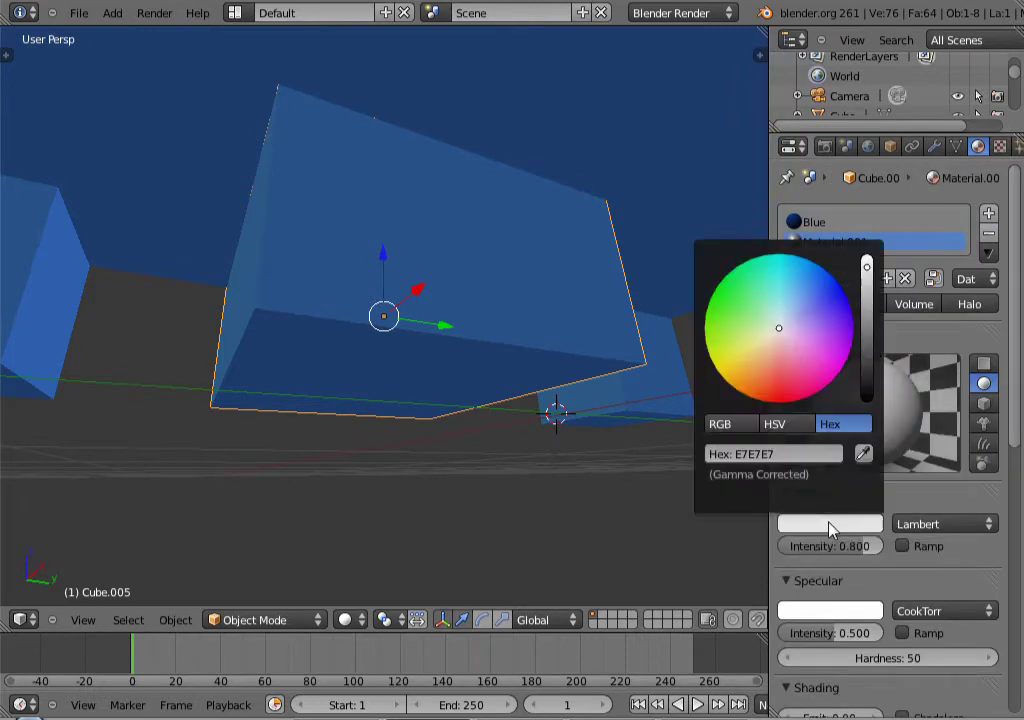
left_click(780, 453)
type("848484")
key("Return")
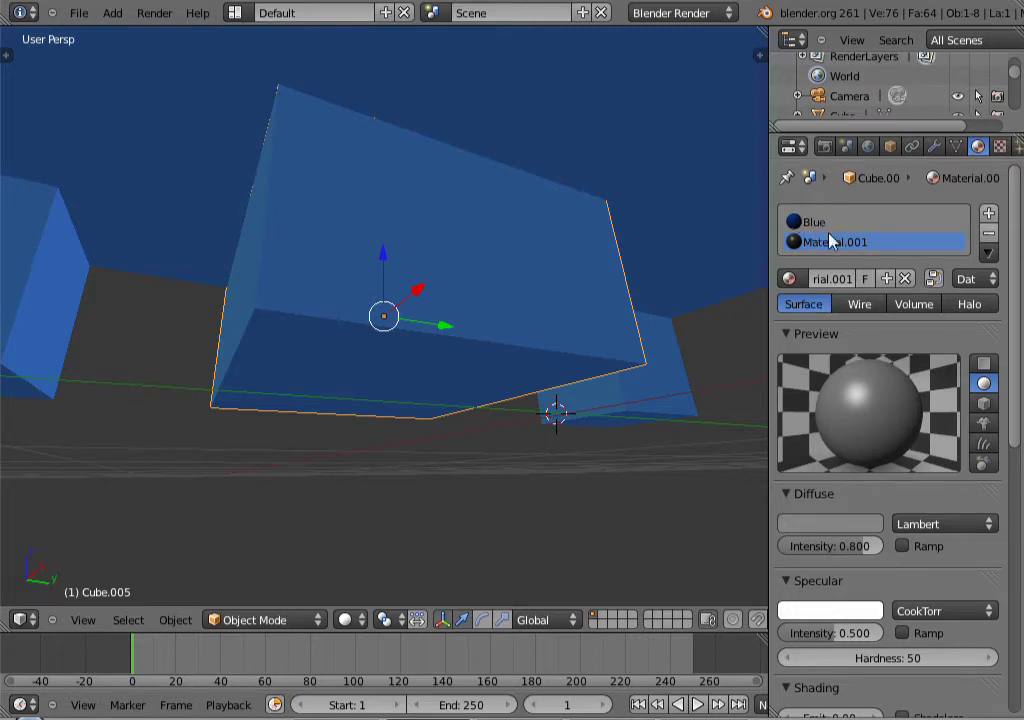
- Rename the block's new material as Grey and remove the Blue material slot from the block
key("BackSpace")
type("Grey")
key("Return")
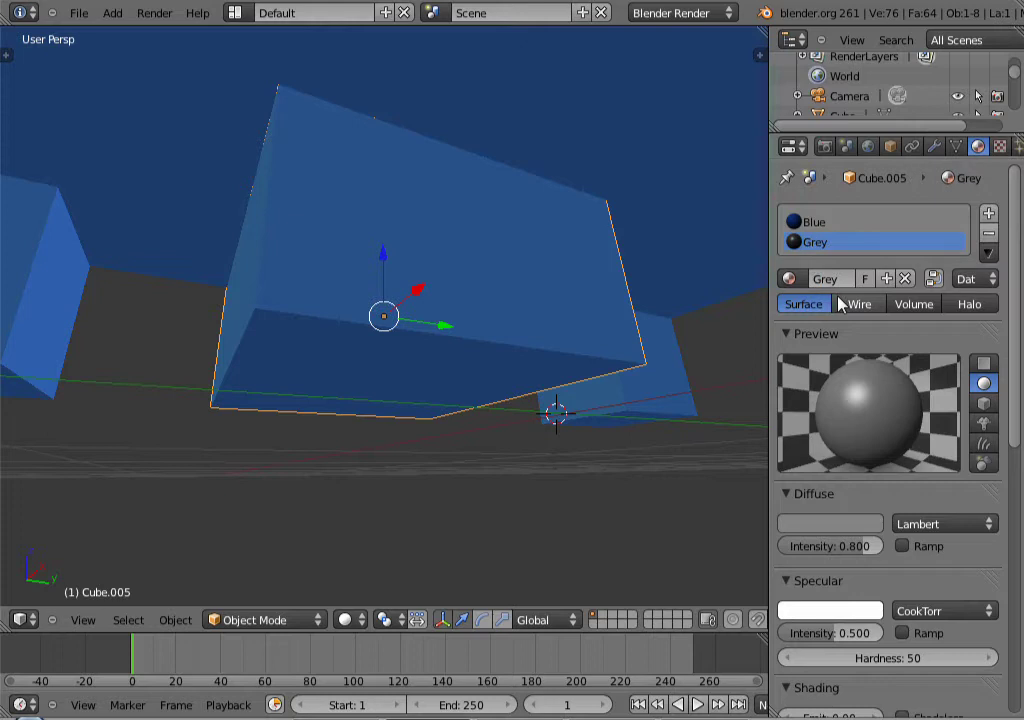
left_click(828, 223)
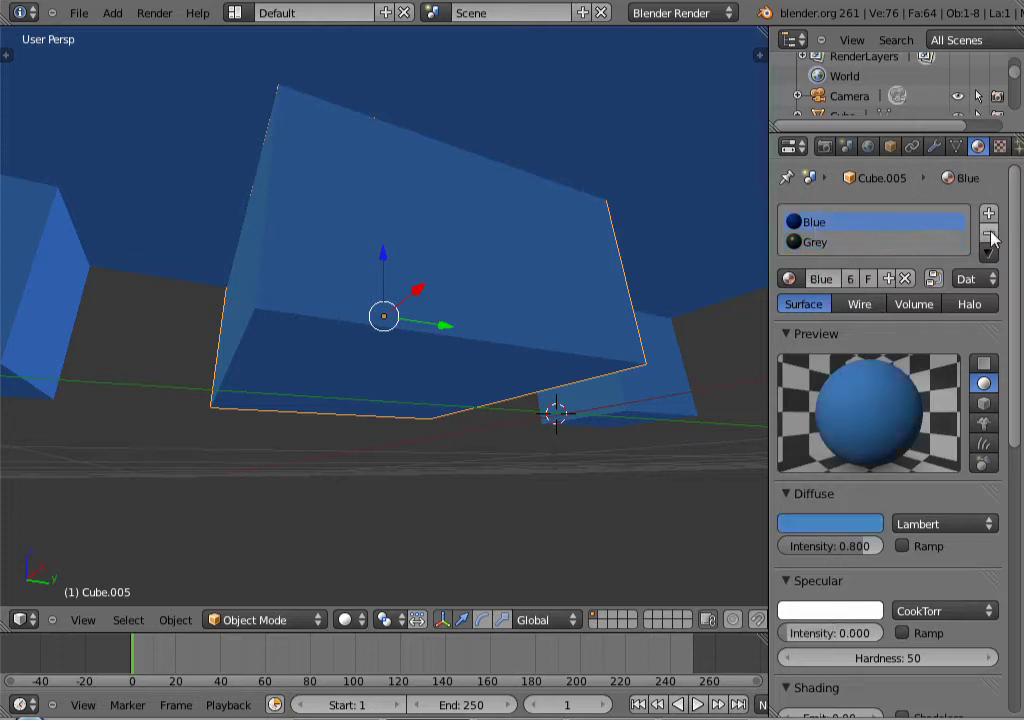
left_click(989, 234)
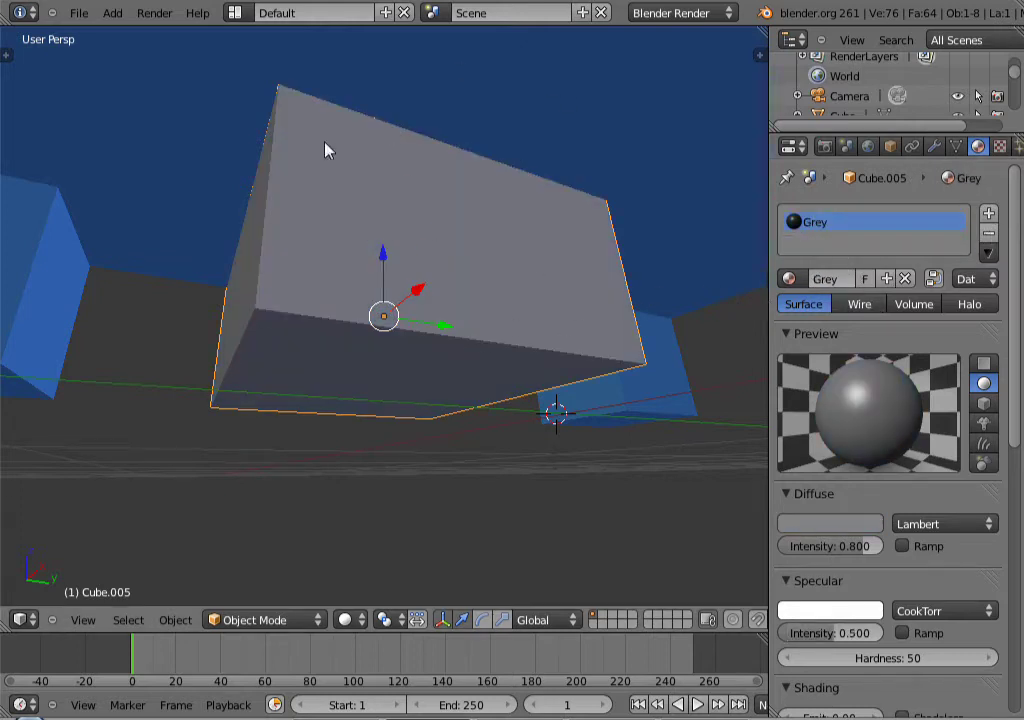
- Select the large middle face on the side of the middle block in Edit Mode
middle_click_drag(389, 304, 596, 245)
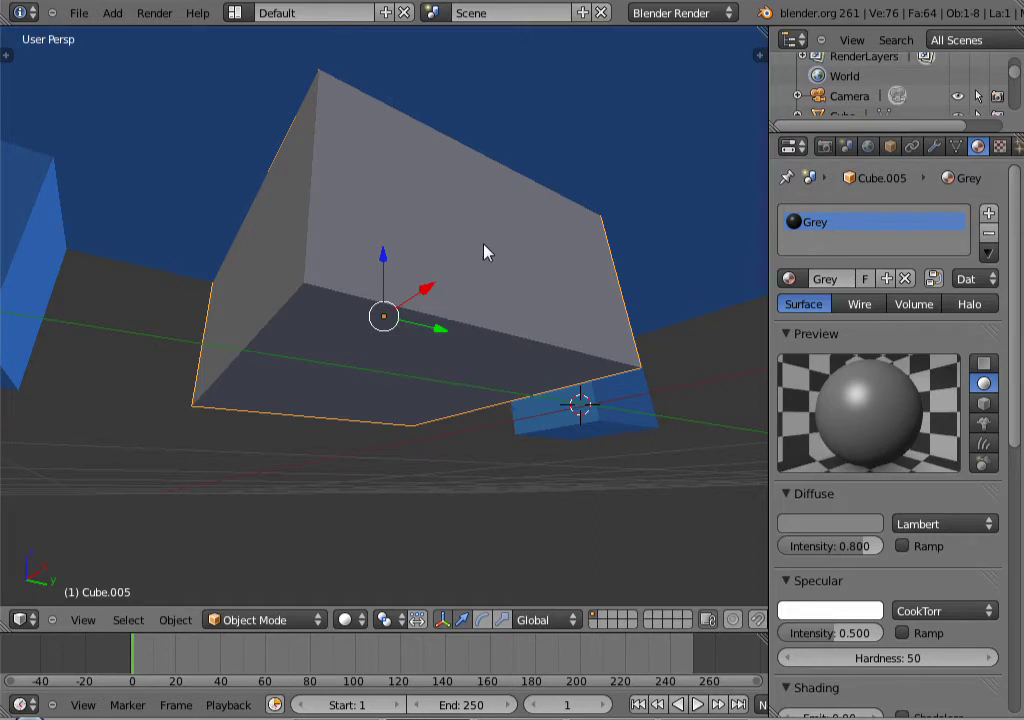
key("Tab")
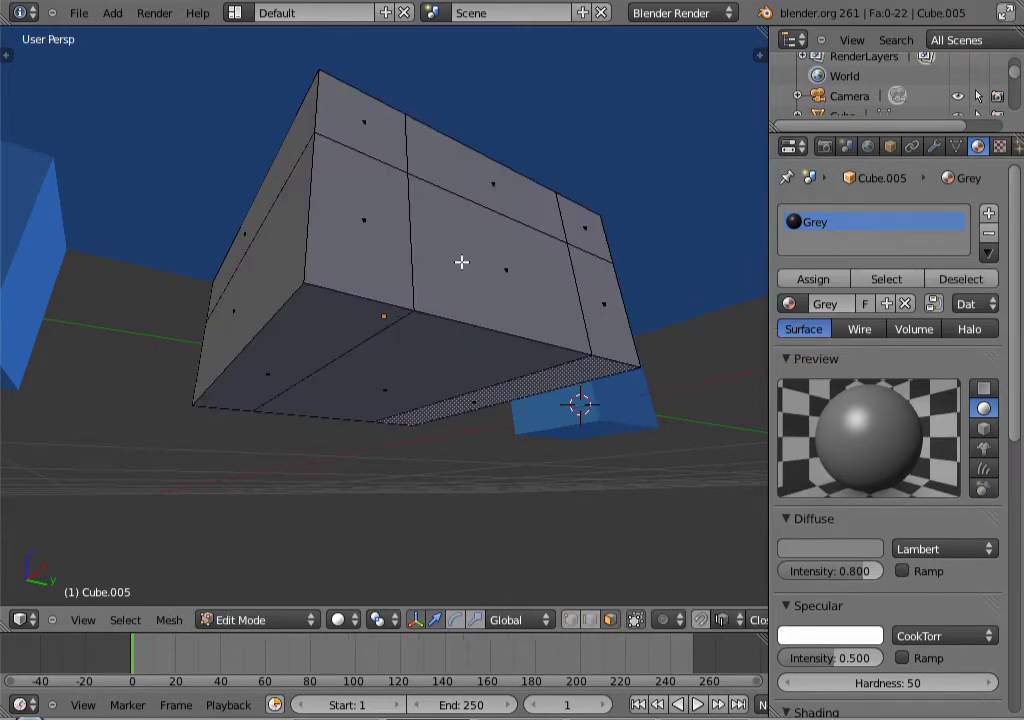
right_click(461, 262)
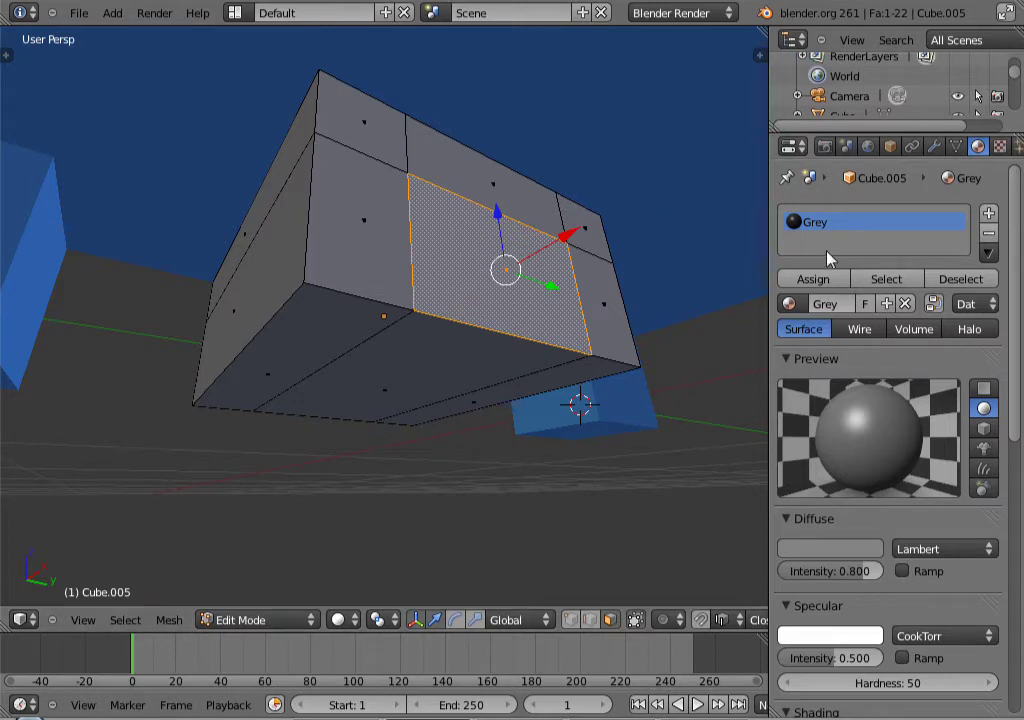
- Try the Blue material in the middle block's only slot, and put Grey back in it
left_click(790, 304)
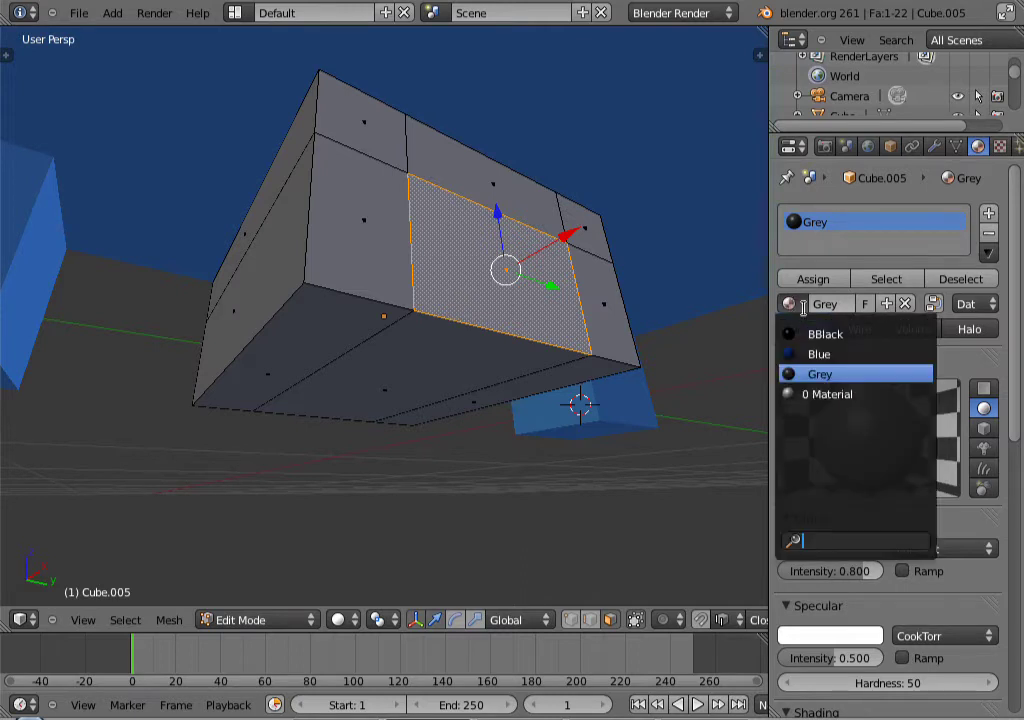
left_click(820, 354)
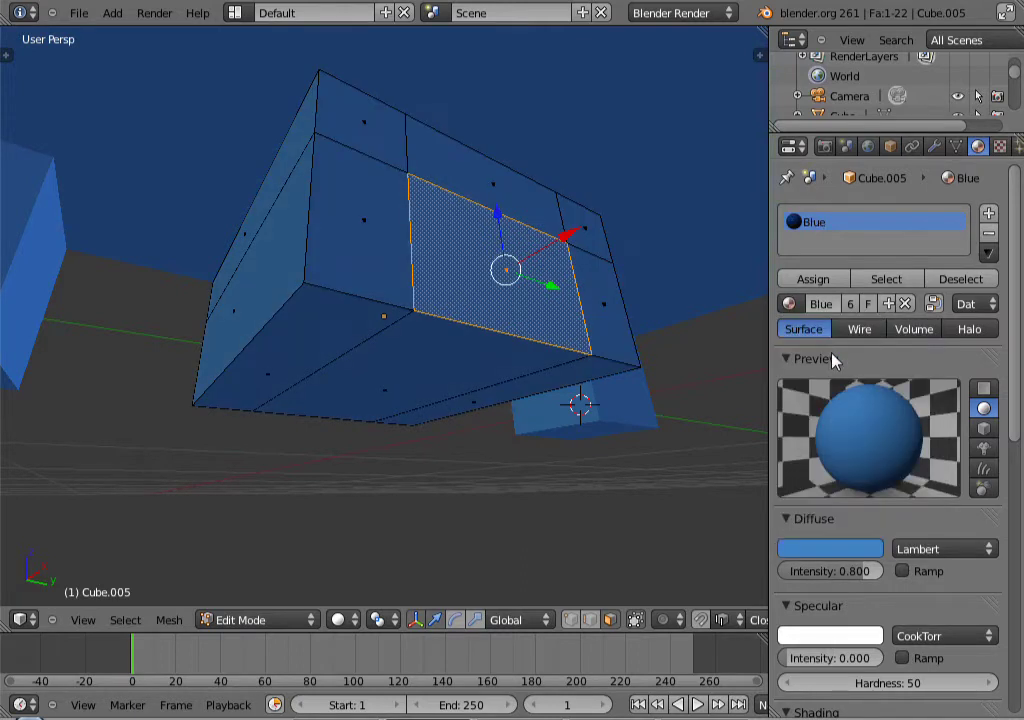
left_click(790, 304)
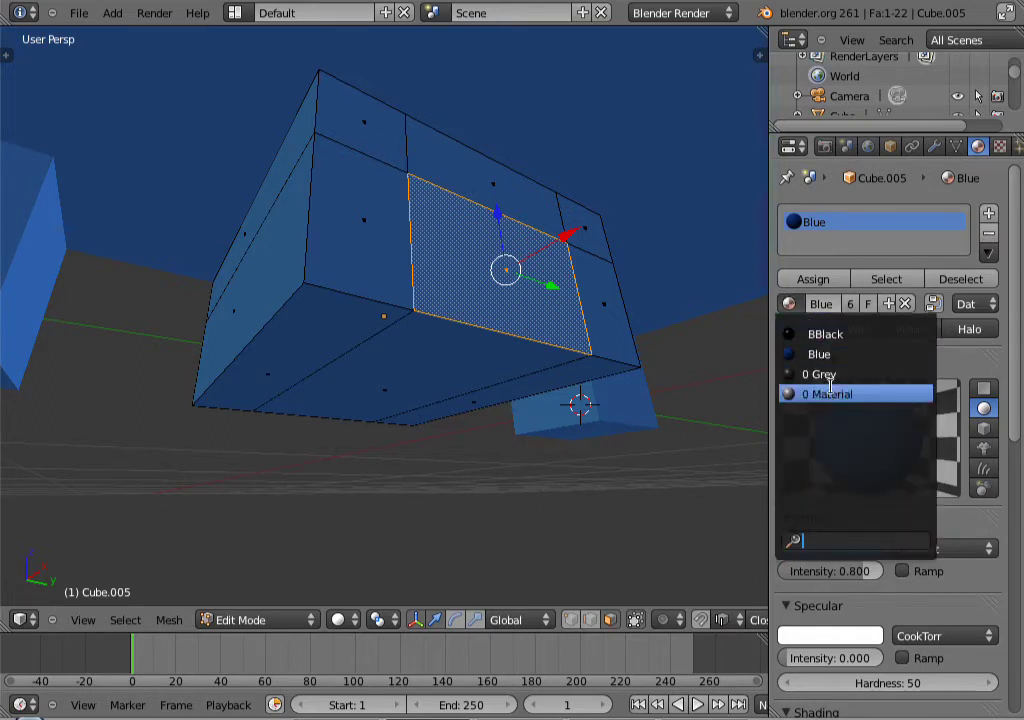
left_click(828, 375)
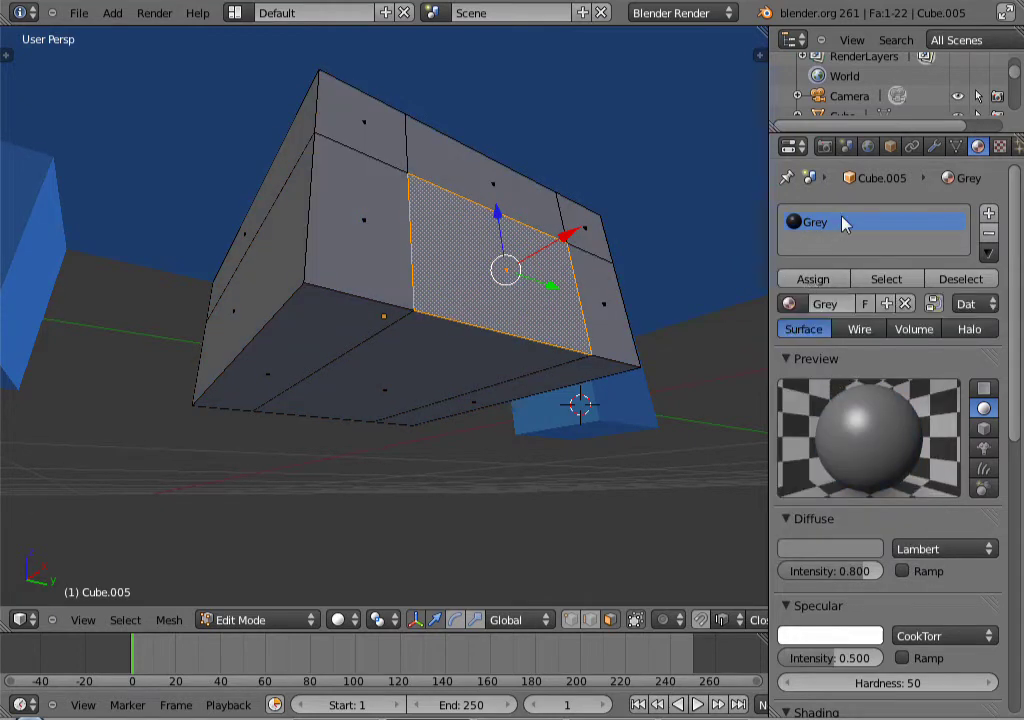
- Add a second slot with the existing Blue material to the middle block, assign it to the selected face and return to Object Mode
left_click(988, 216)
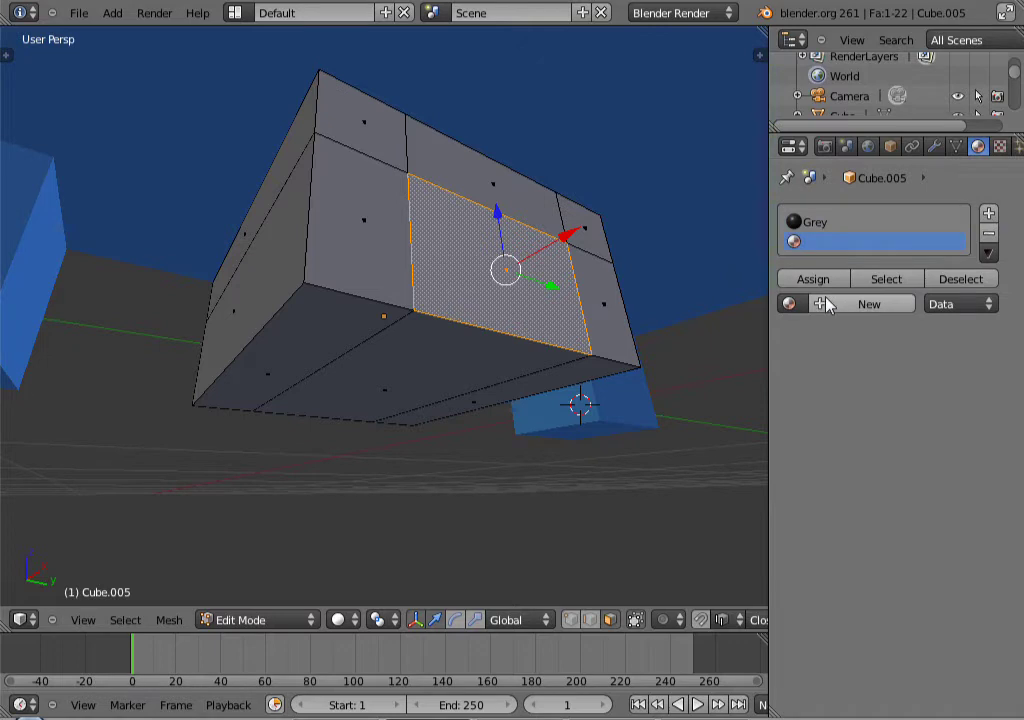
left_click(789, 304)
left_click(791, 352)
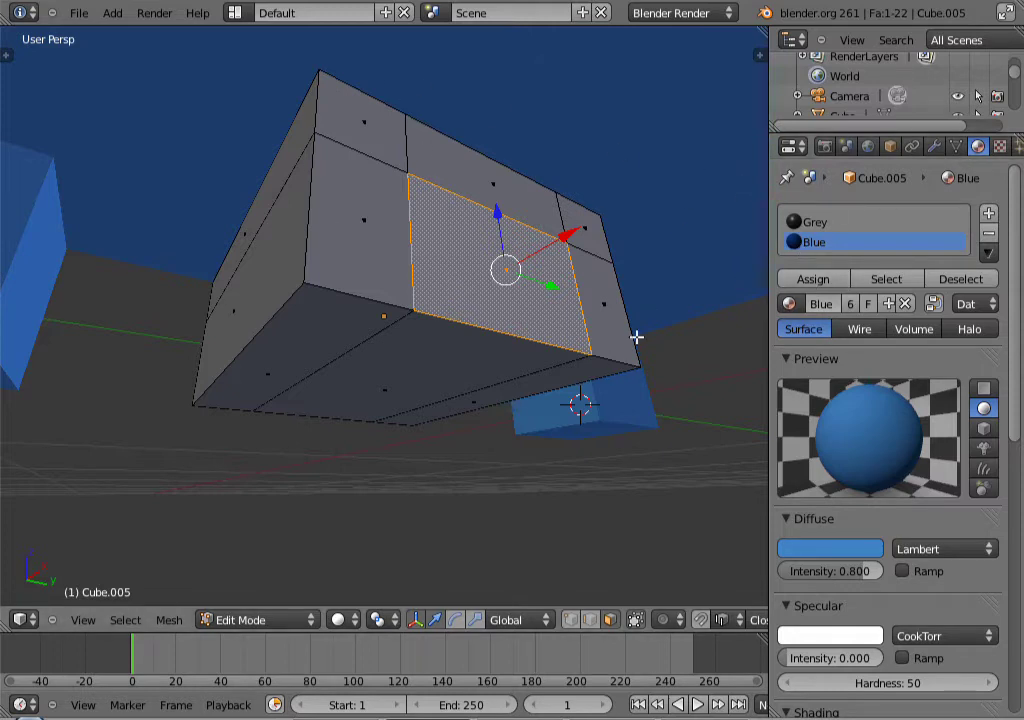
left_click(820, 285)
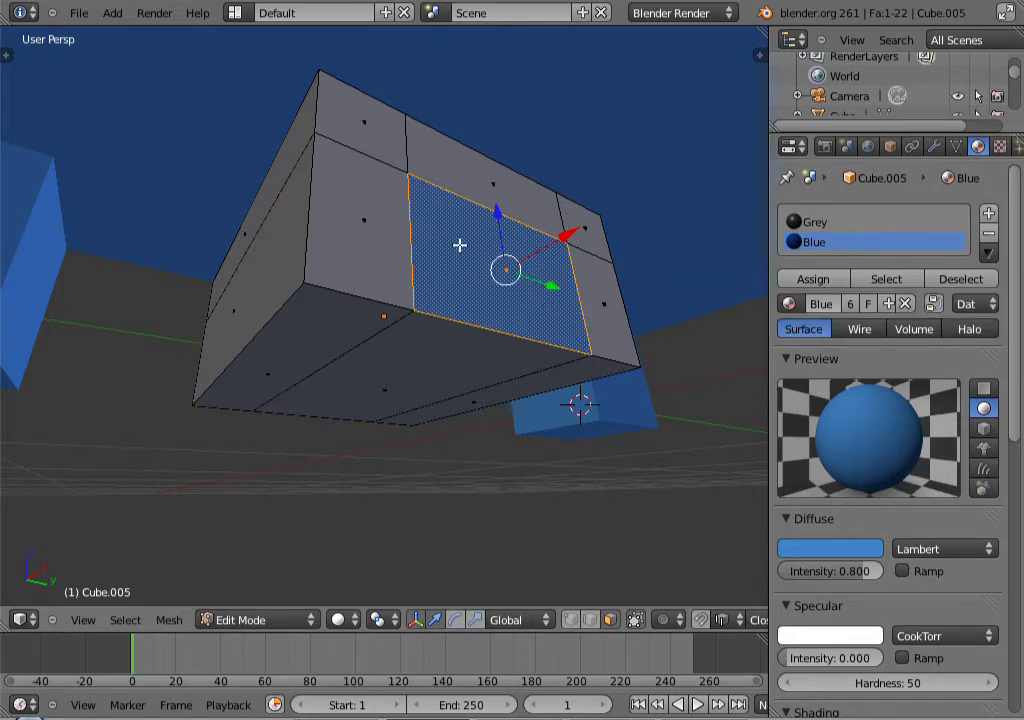
key("Tab")
- Select the tall blue box with the black panels in Object Mode
middle_click_drag(496, 288, 487, 345)
scroll(452, 345, "down", 4)
scroll(454, 352, "down", 5)
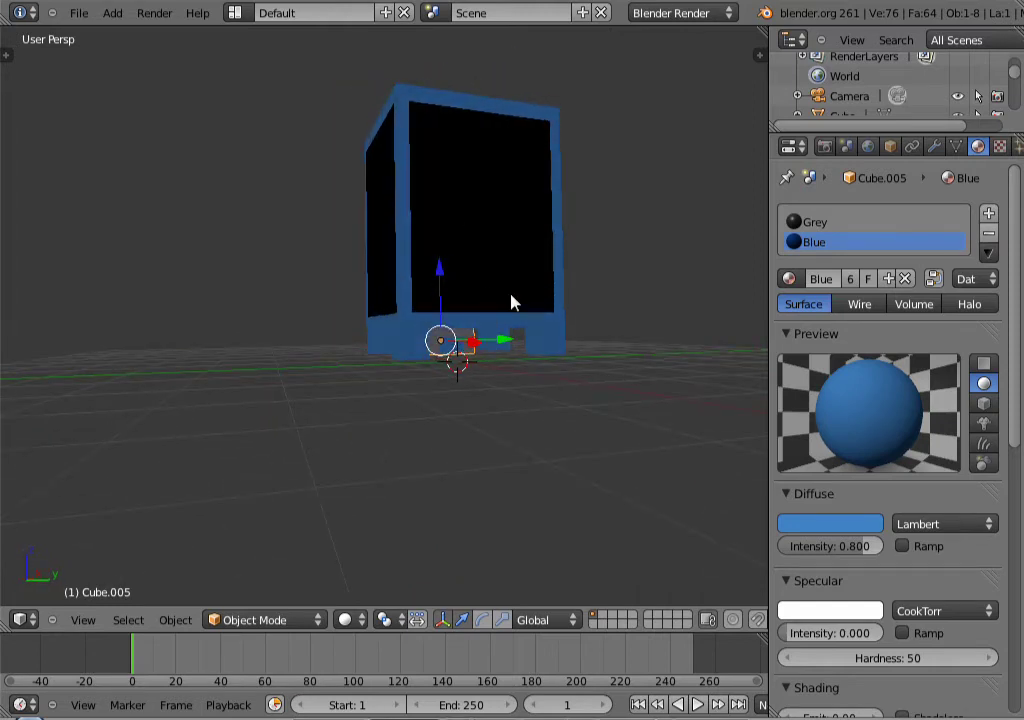
right_click(444, 229)
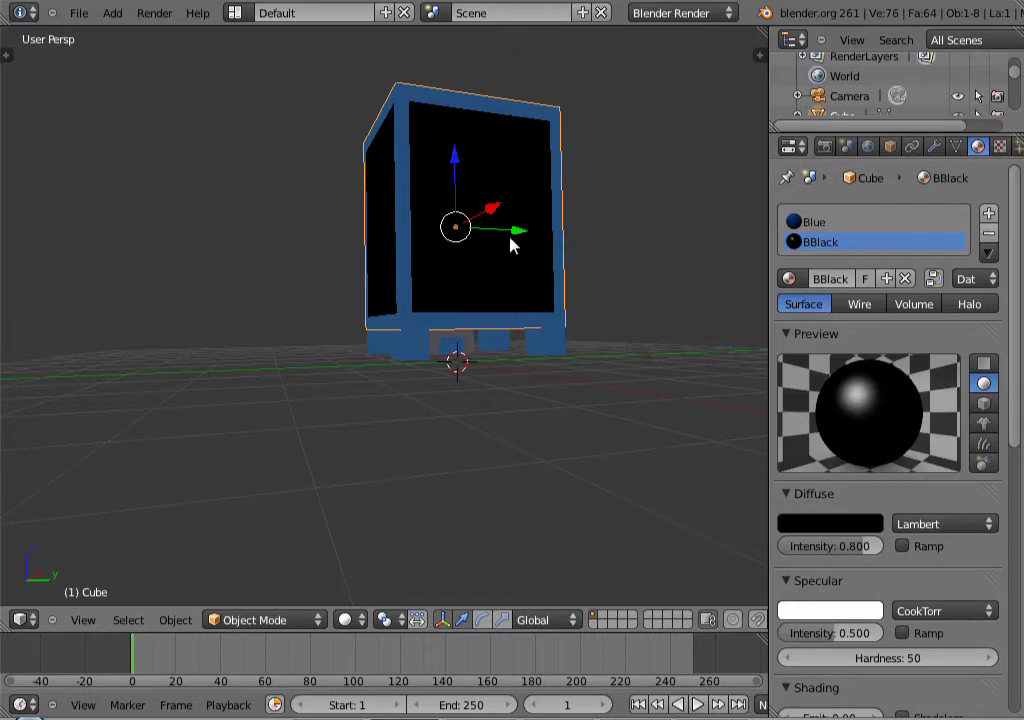
- Try moving the box upward and one leg sideways as separate objects, and undo both moves
key("g")
left_click(470, 268)
left_click_drag(390, 170, 390, 107)
right_click(411, 349)
left_click_drag(472, 344, 405, 341)
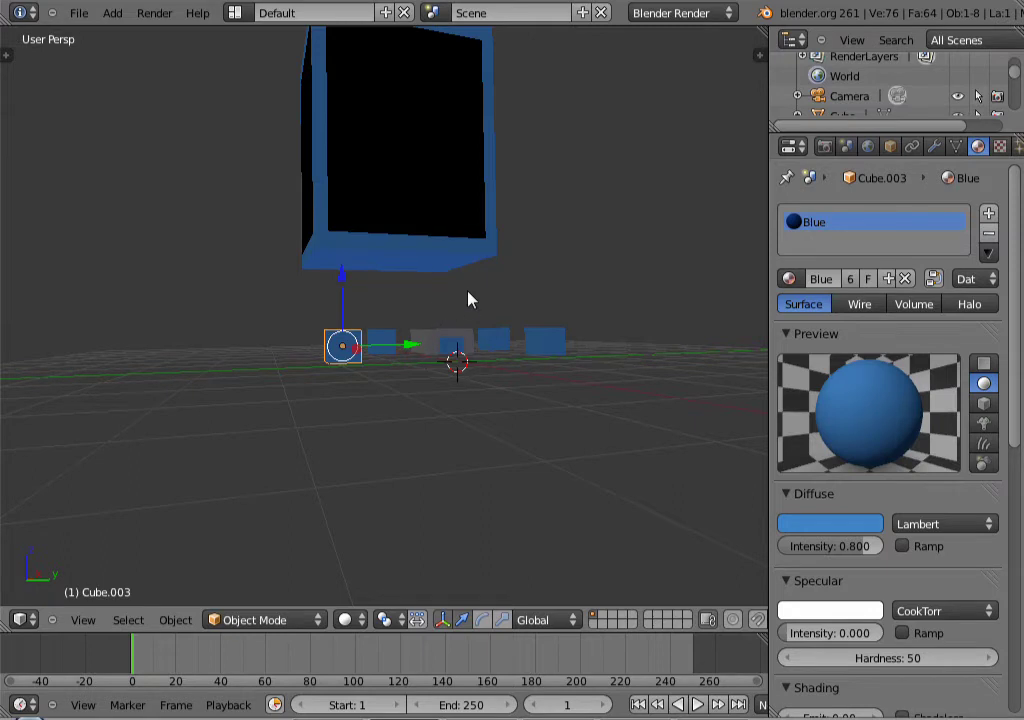
key("ctrl+z")
key("ctrl+z")
key("ctrl+z")
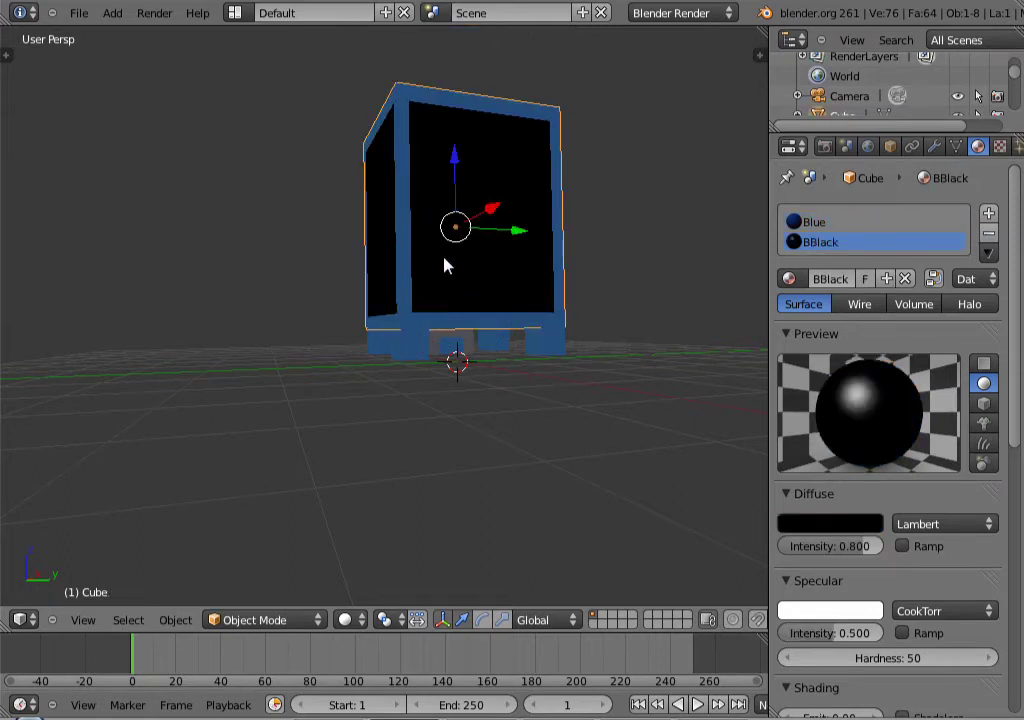
- Add the four legs and the middle block to the selection with the box
right_click(389, 350, "shift")
right_click(382, 347, "shift")
right_click(450, 347, "shift")
right_click(510, 350, "shift")
right_click(539, 350, "shift")
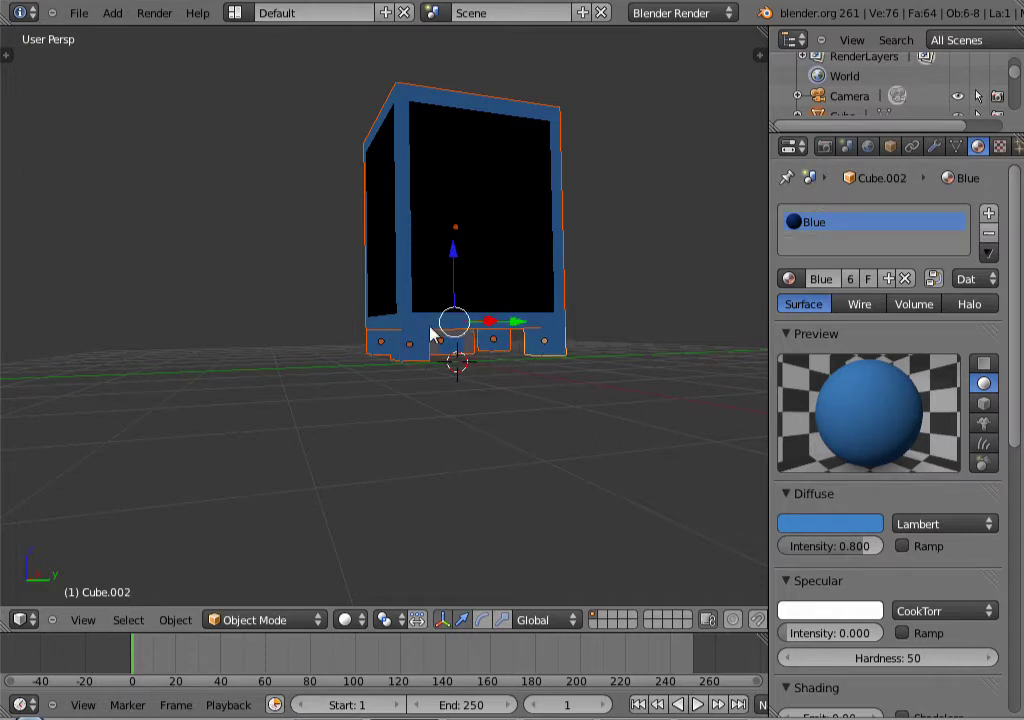
- Try joining the selected parts with a leg as the active object, test a rotation, and undo the join
key("ctrl+j")
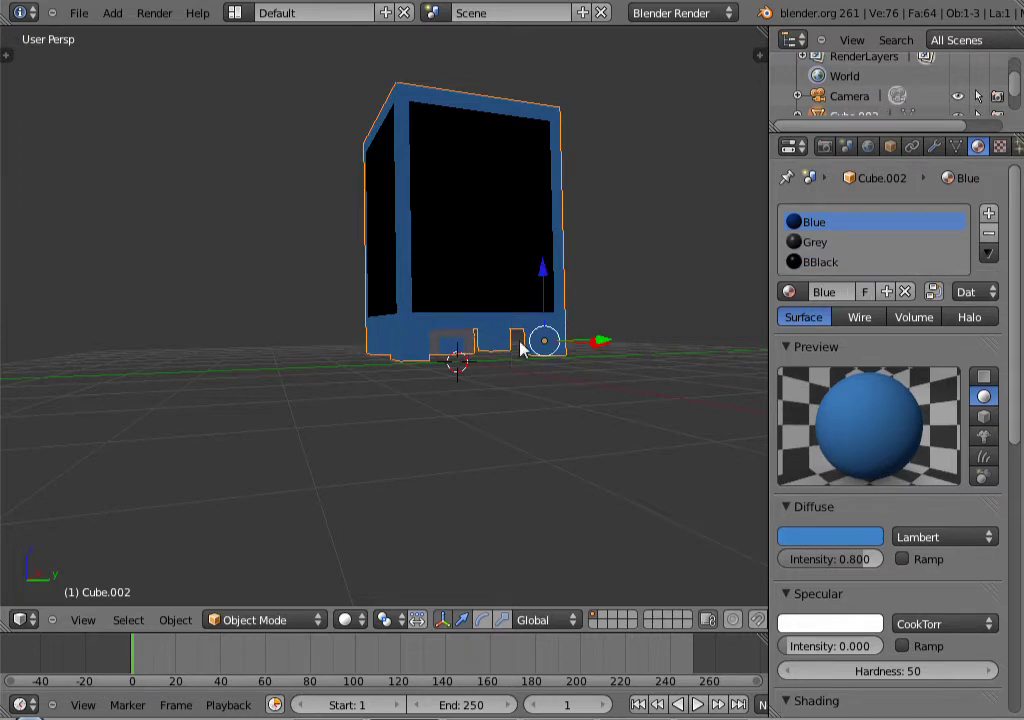
middle_click_drag(535, 331, 491, 389)
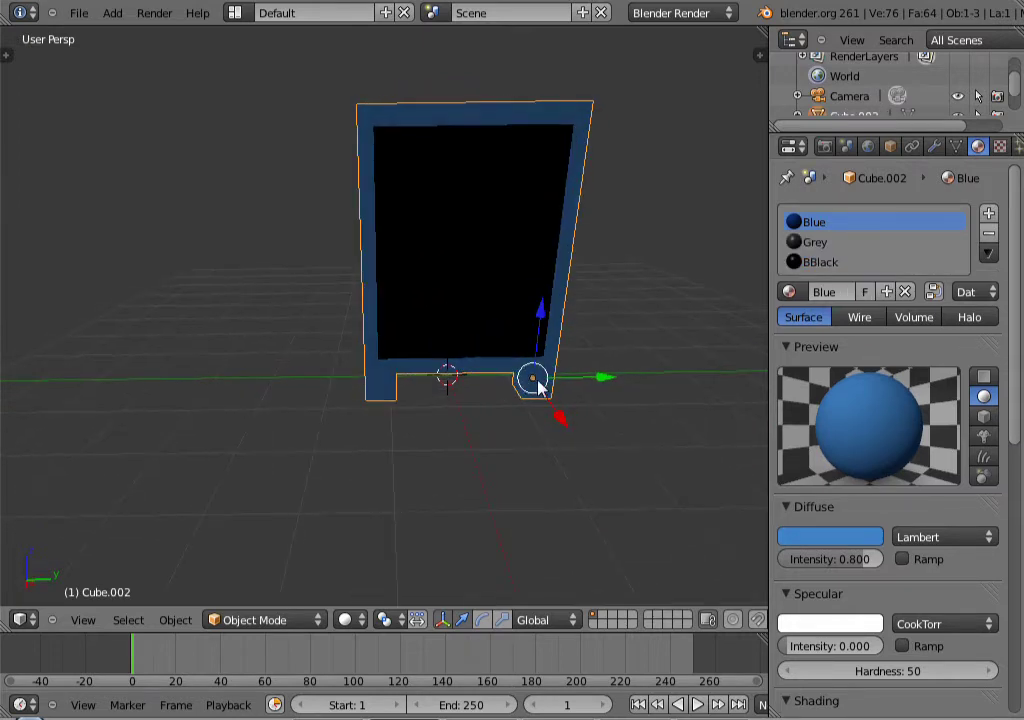
middle_click_drag(544, 389, 560, 369)
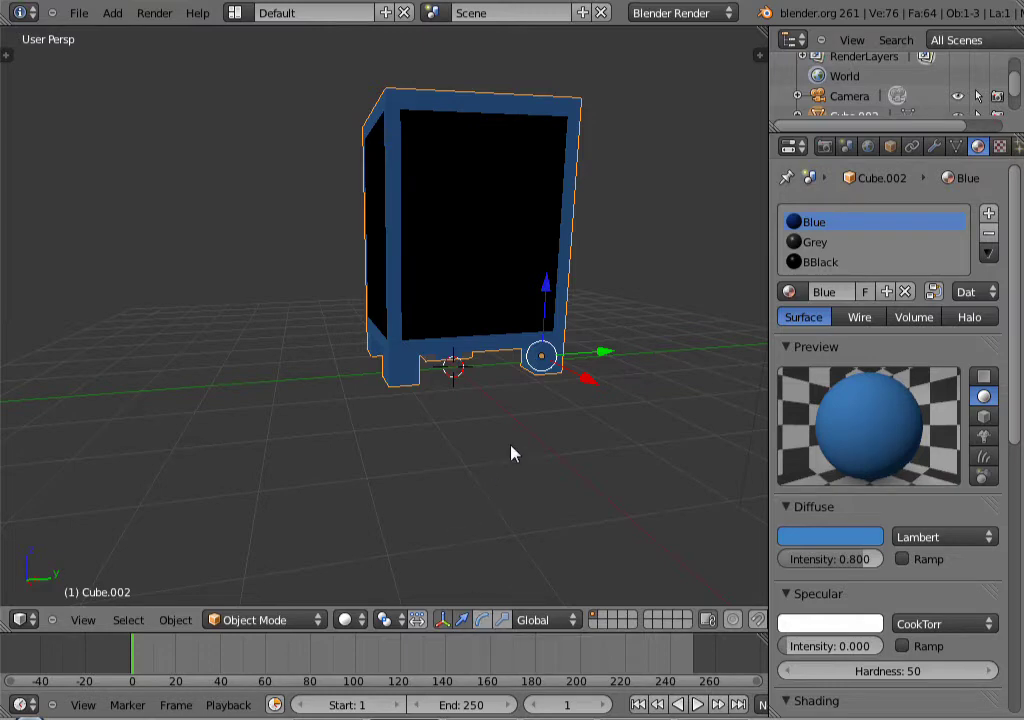
key("r")
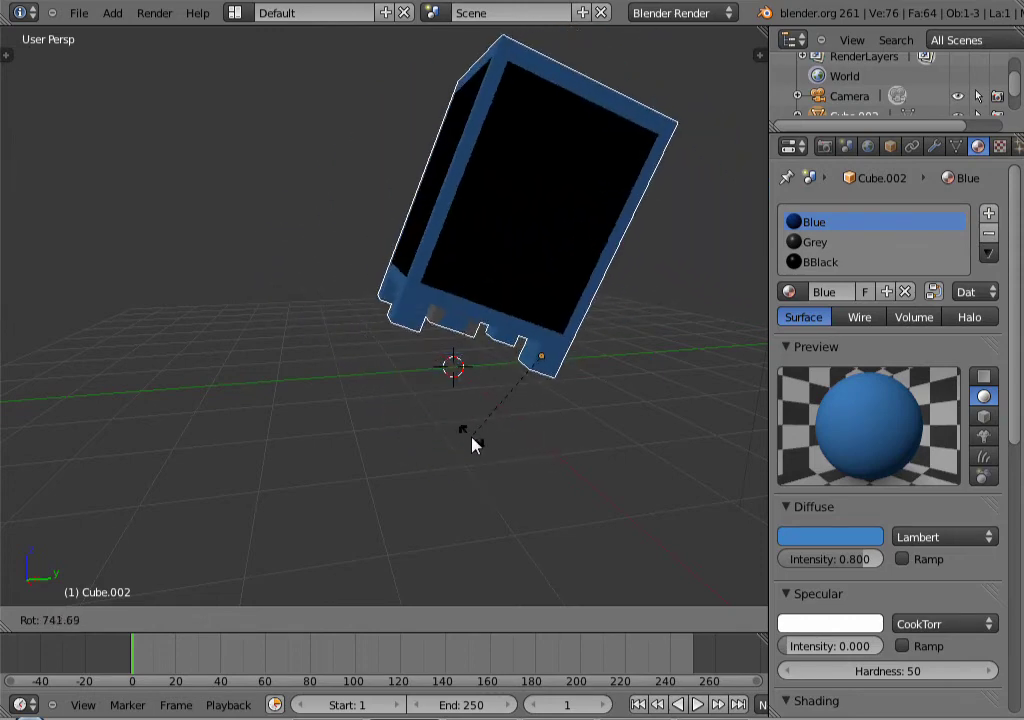
key("Escape")
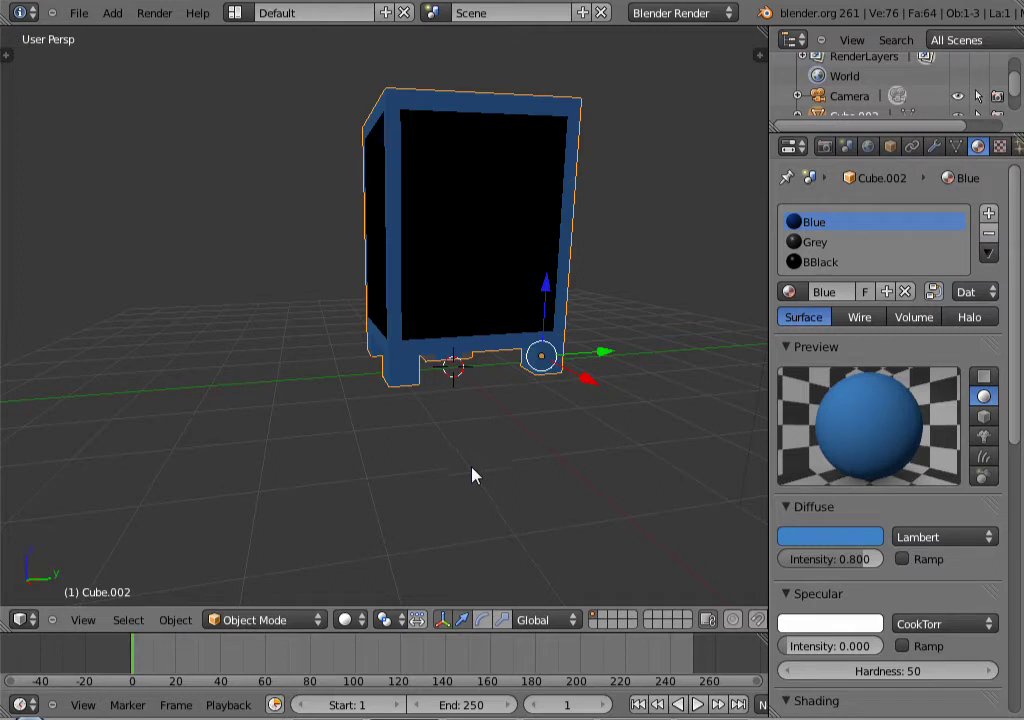
key("ctrl+z")
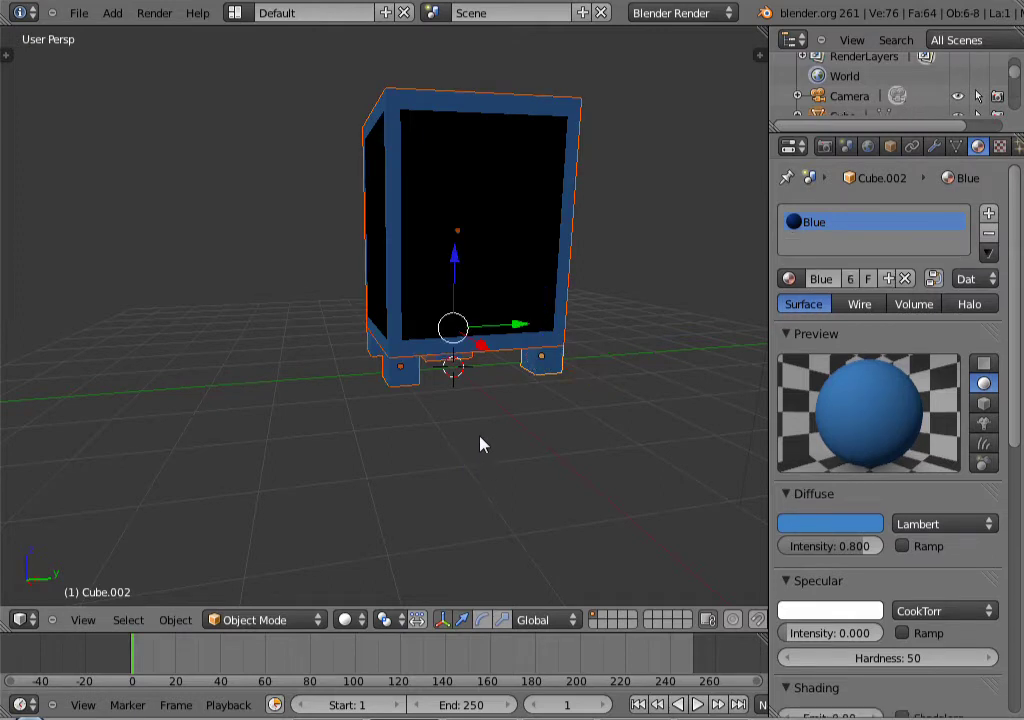
- Make the tall box the active object and join the legs and middle block into it
right_click(527, 297, "shift")
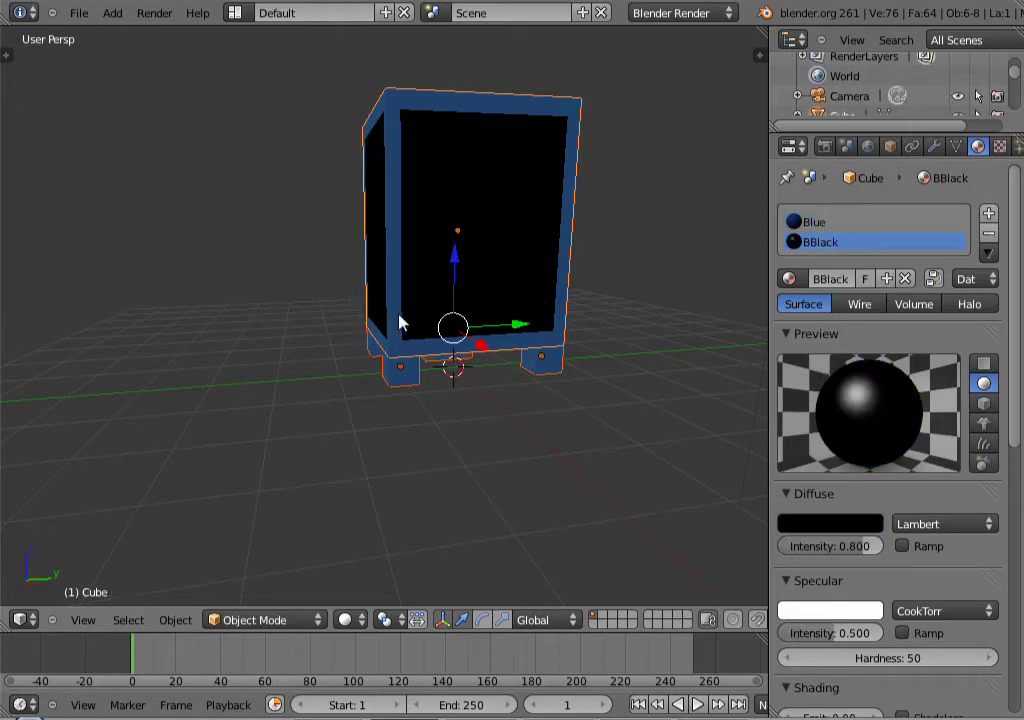
scroll(500, 359, "up", 3)
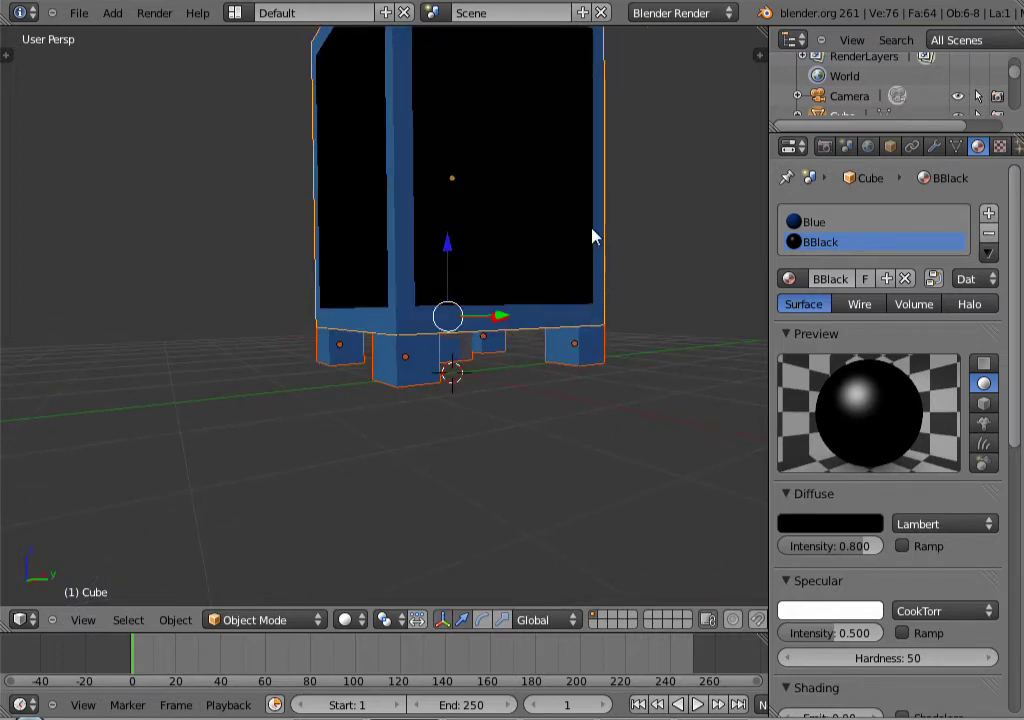
middle_click_drag(528, 283, 508, 315)
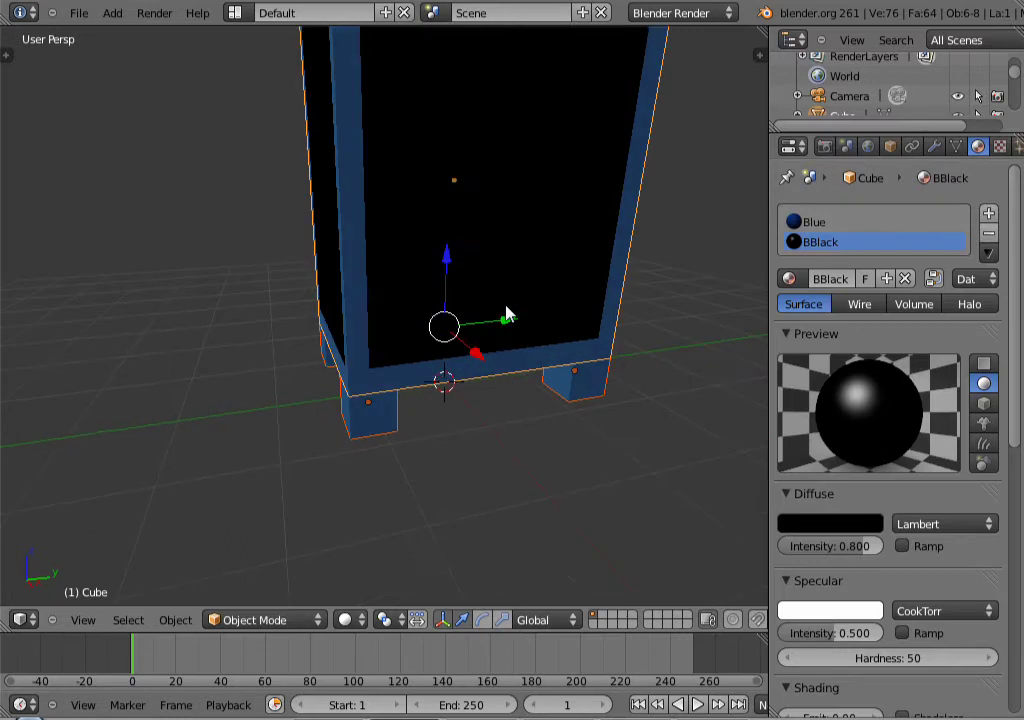
key("ctrl+j")
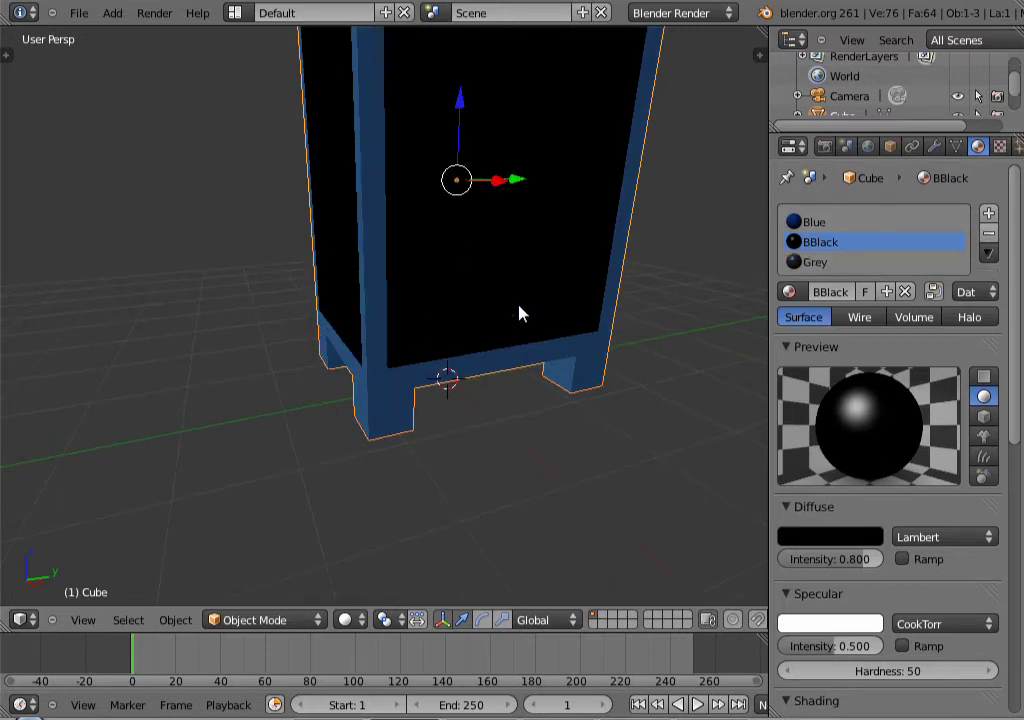
- Try rotating the joined box freehand with the rotation manipulator, and undo the rotation
middle_click_drag(519, 306, 527, 278)
scroll(486, 181, "down", 2)
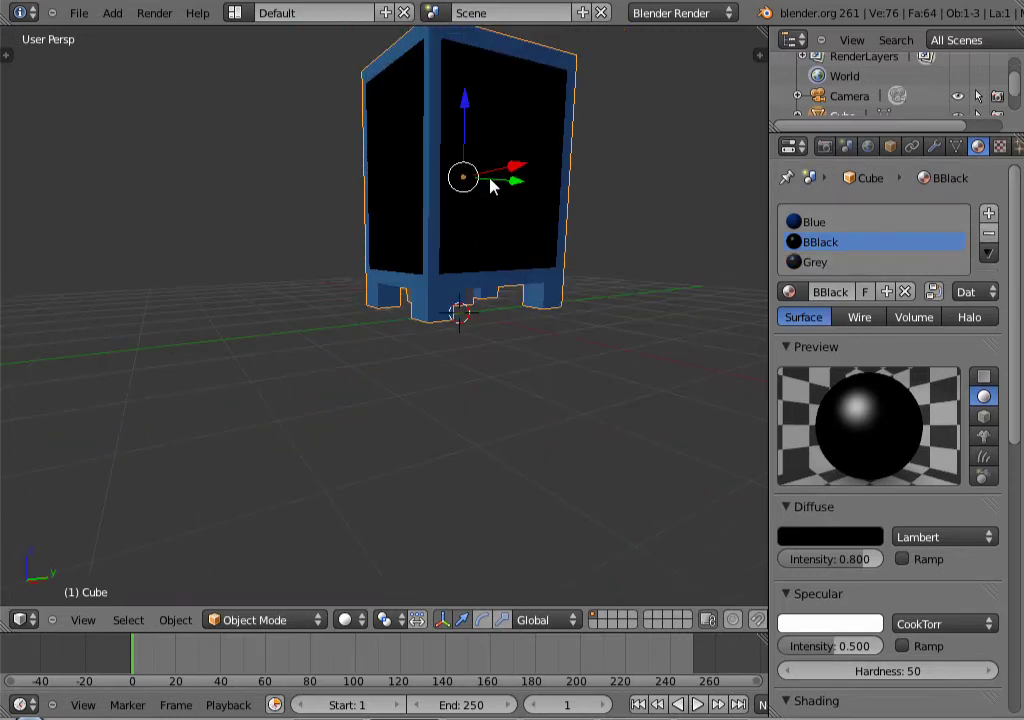
middle_click_drag(484, 185, 477, 160)
middle_click_drag(538, 262, 544, 295)
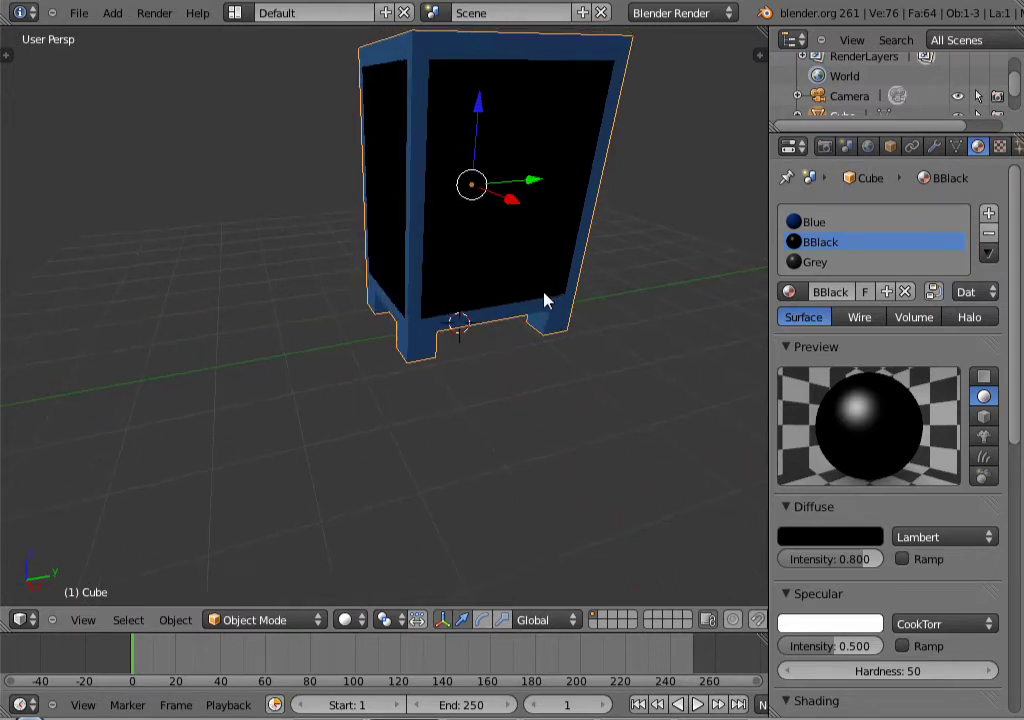
left_click(483, 626)
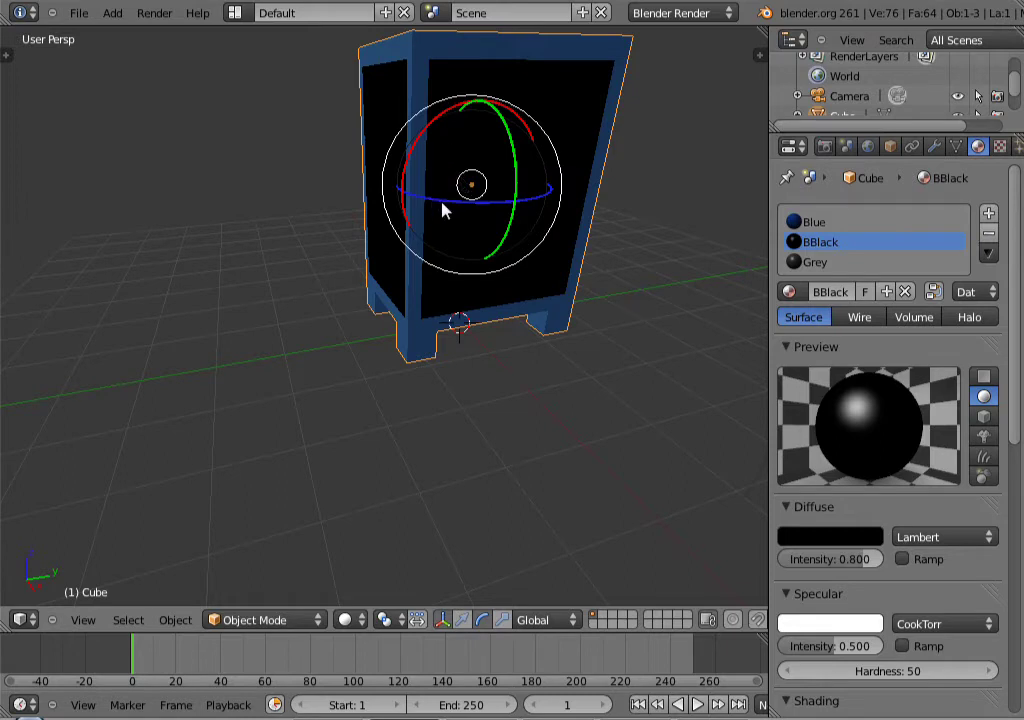
left_click_drag(432, 206, 455, 197)
left_click_drag(416, 146, 405, 249)
key("ctrl+z")
- Try rotating the joined box 90 degrees about the global Z axis, undo it and switch back to the translate manipulator
key("r")
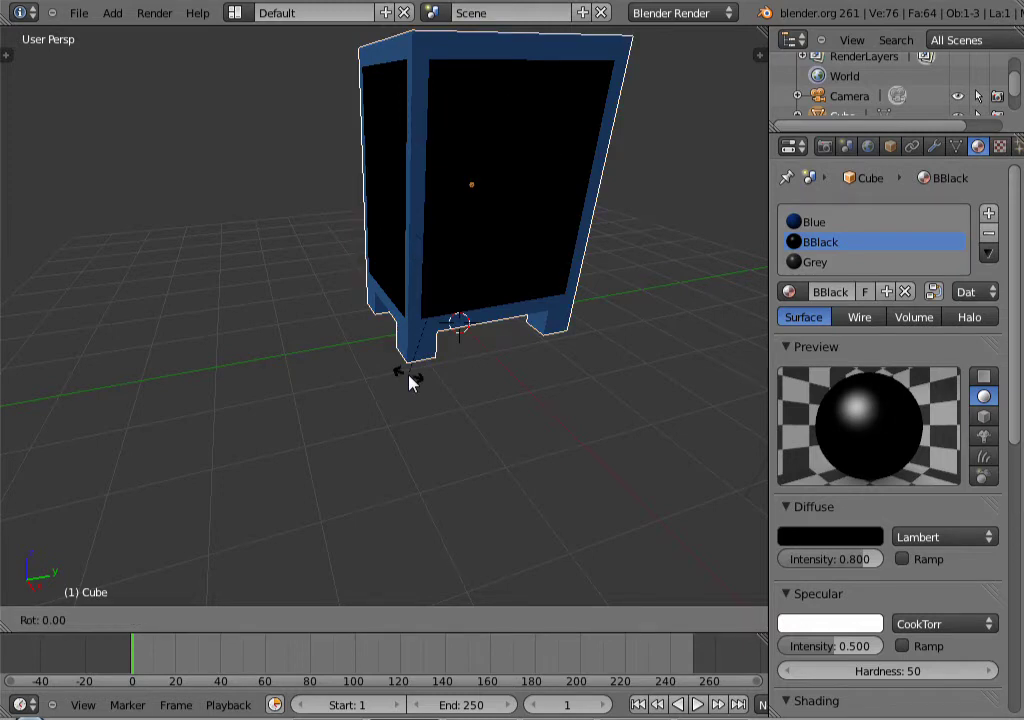
key("z")
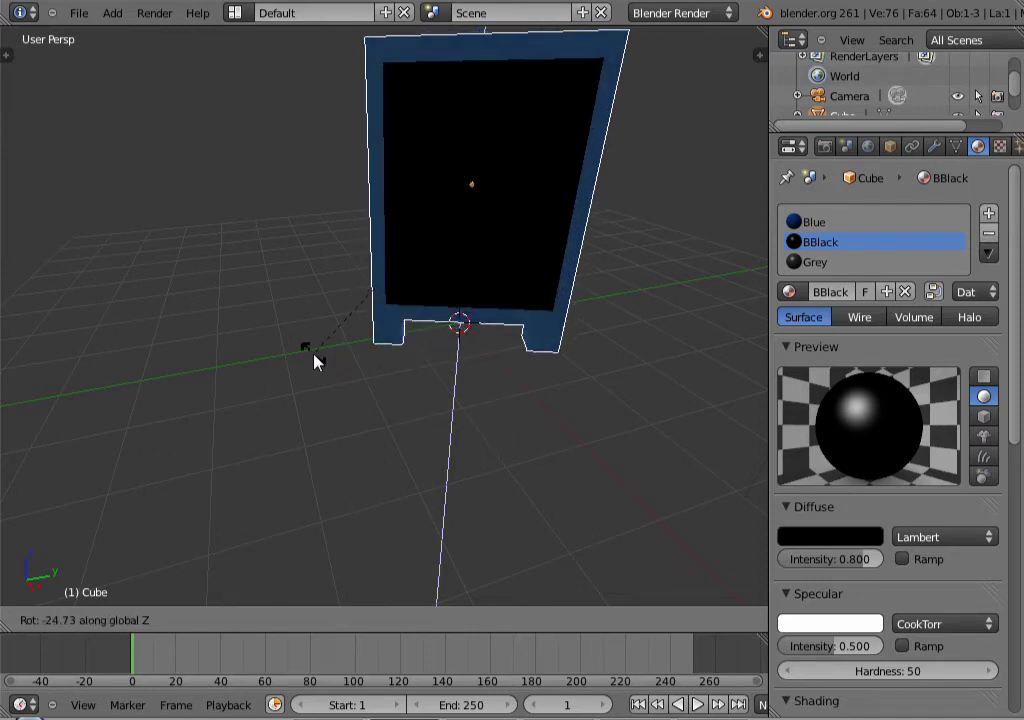
type("90")
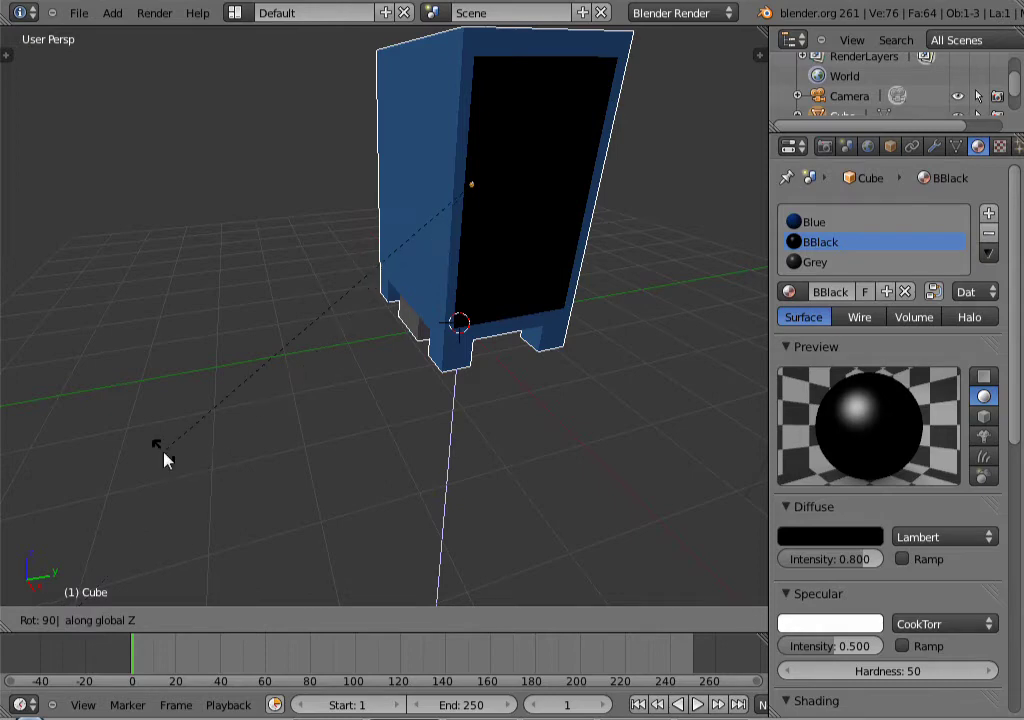
key("Return")
middle_click_drag(469, 309, 533, 327)
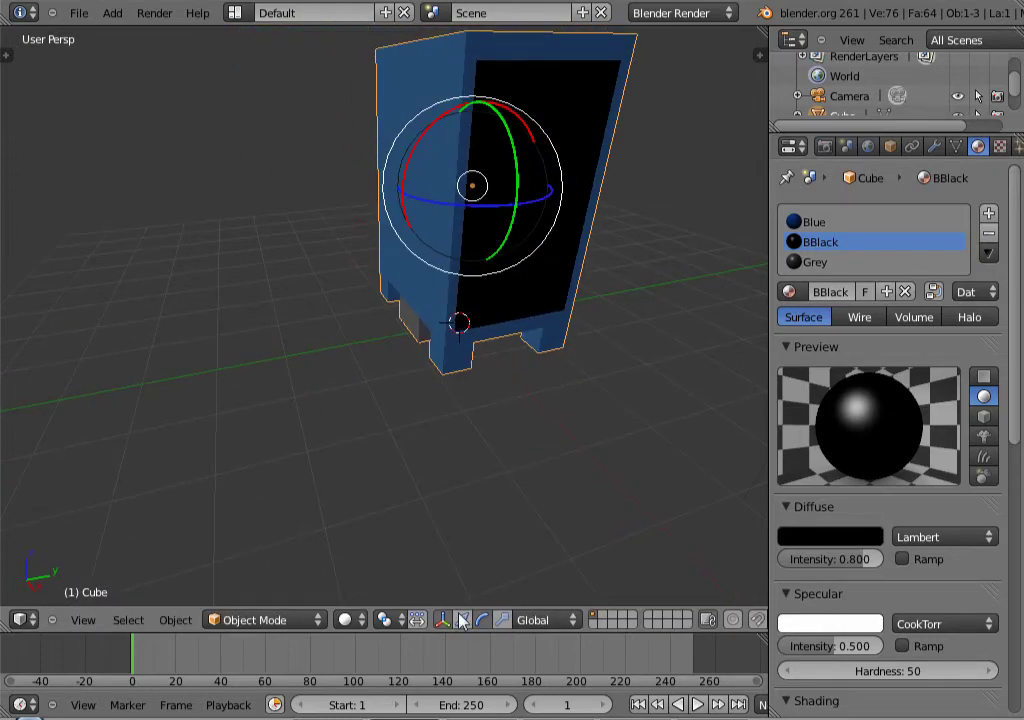
key("ctrl+z")
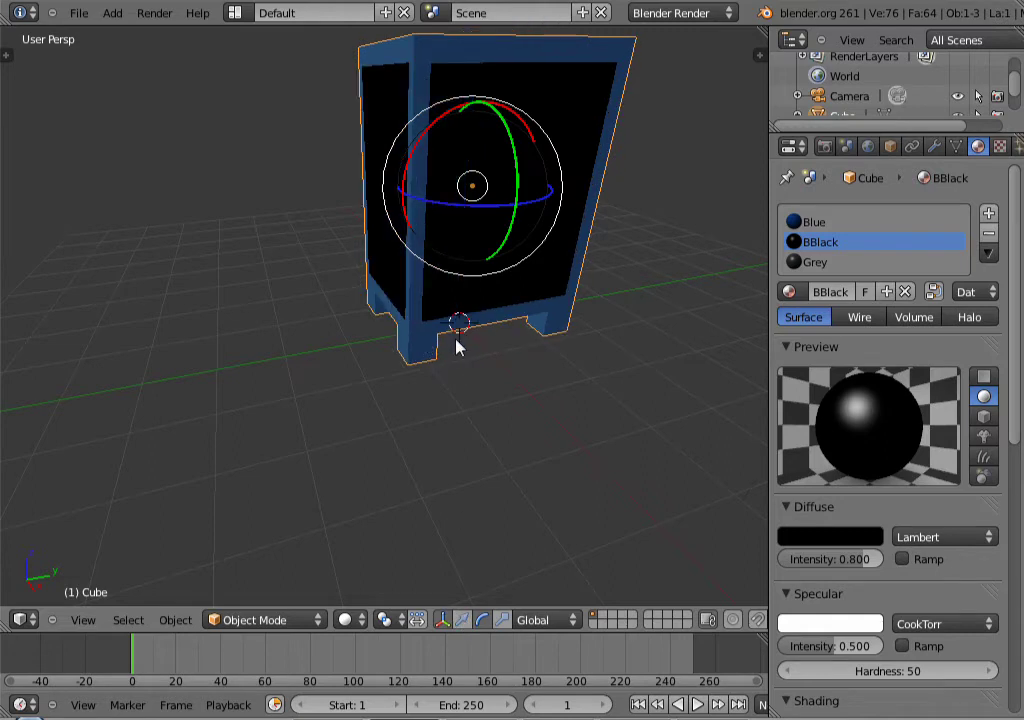
left_click(465, 620)
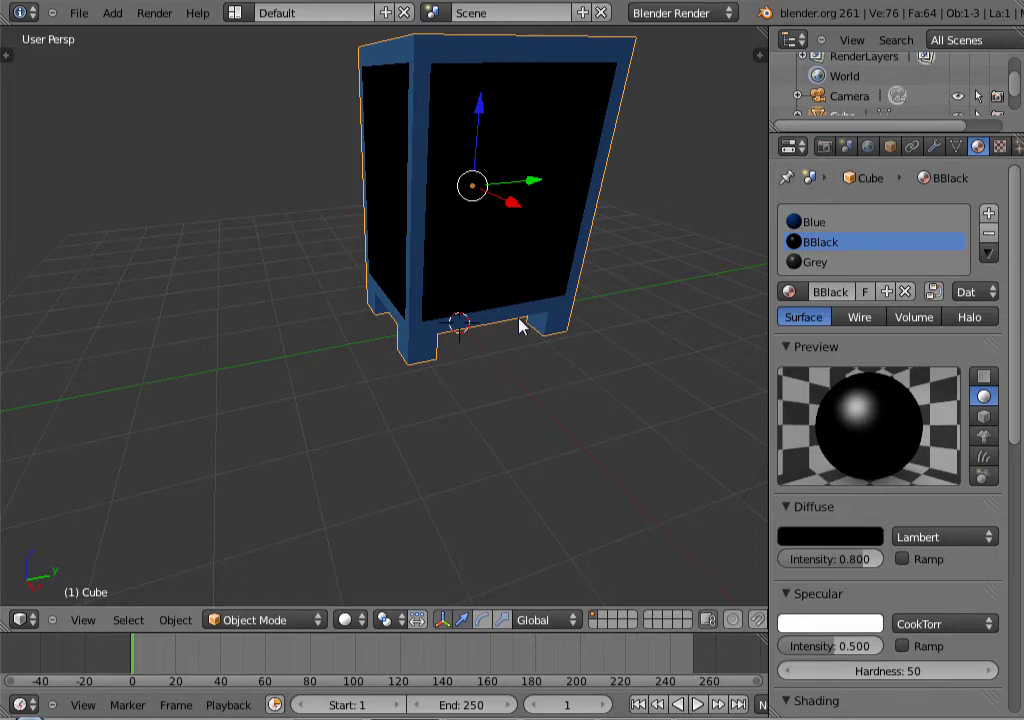
middle_click_drag(519, 326, 519, 326)
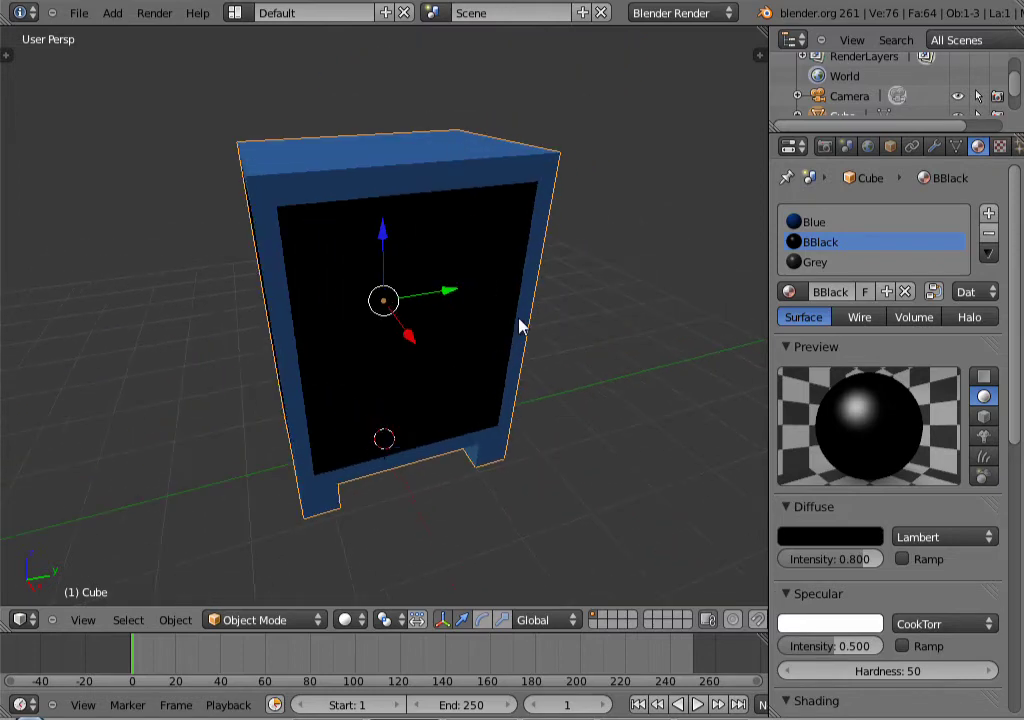
- Add a plane at the base of the box and scale it up about 27 times as a ground surface
mouse_move(455, 385)
middle_mouse_down()
mouse_move(485, 258)
mouse_move(487, 272)
mouse_move(528, 295)
mouse_move(518, 337)
mouse_move(471, 235)
mouse_move(503, 297)
mouse_move(494, 338)
mouse_move(448, 365)
mouse_move(389, 363)
mouse_move(450, 299)
mouse_move(416, 345)
mouse_move(440, 316)
mouse_move(434, 293)
mouse_move(450, 380)
middle_mouse_up()
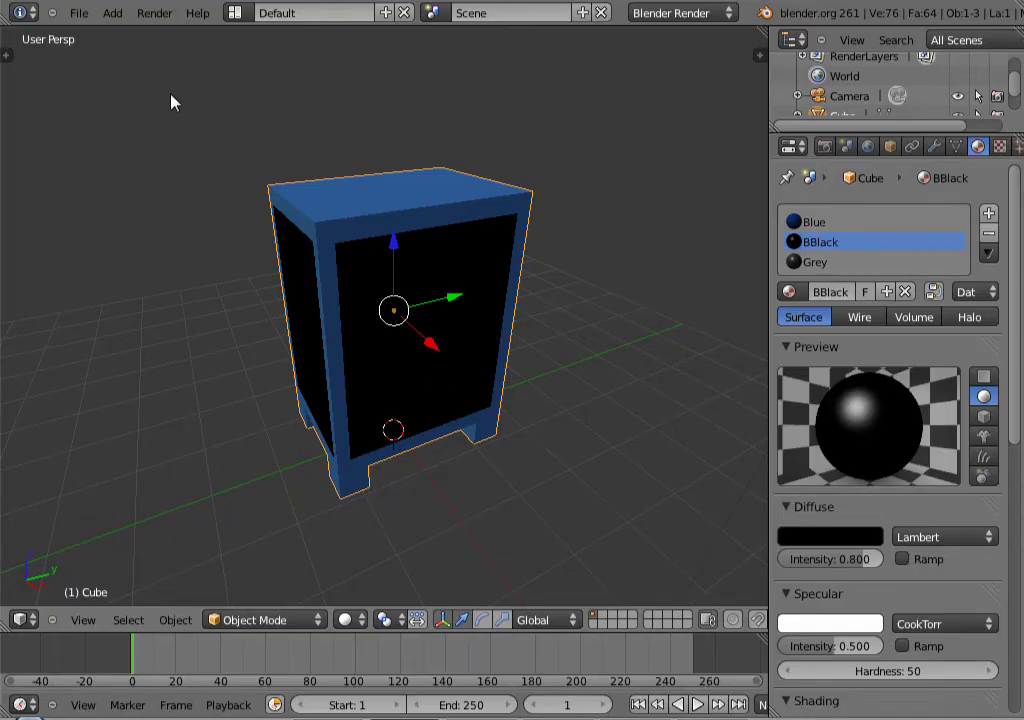
left_click(113, 14)
mouse_move(125, 36)
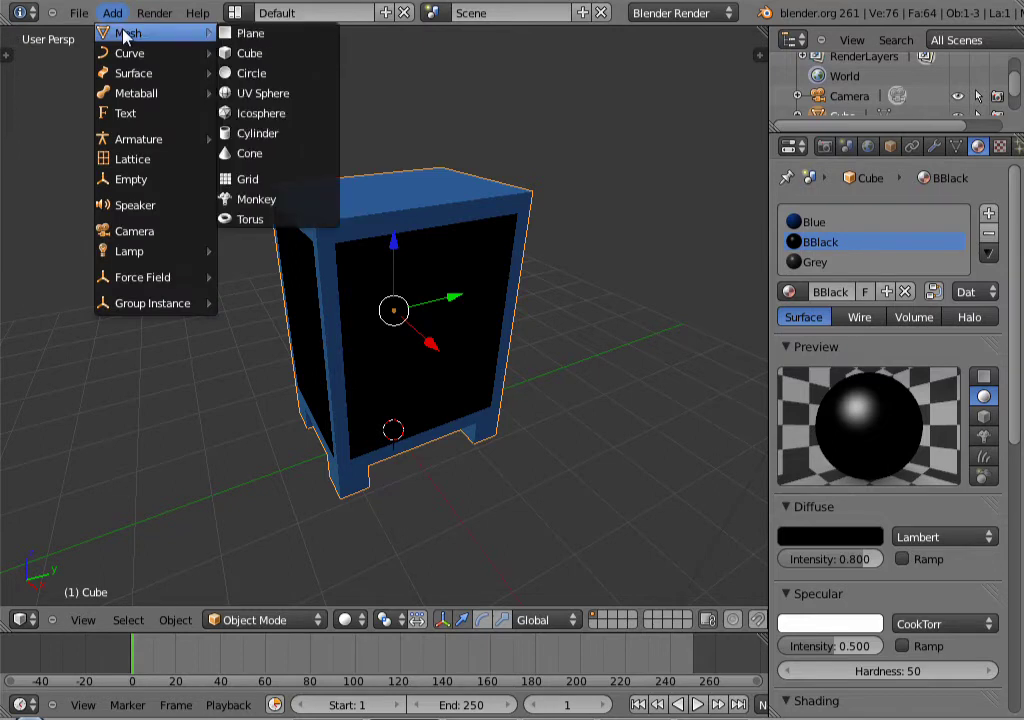
left_click(246, 36)
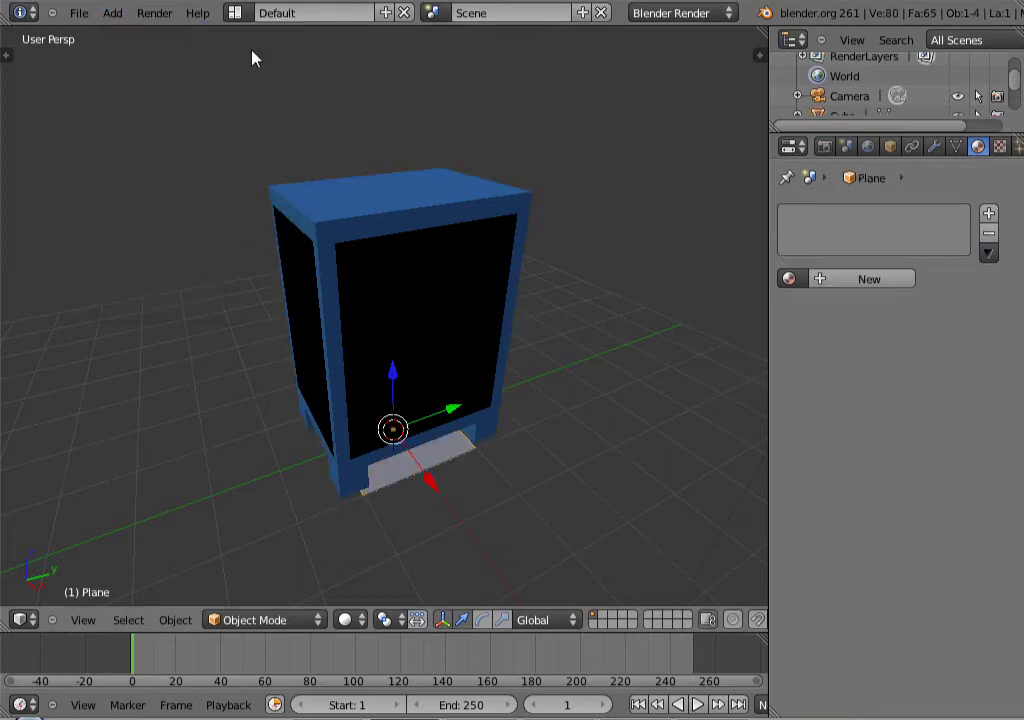
middle_click_drag(416, 492, 441, 473)
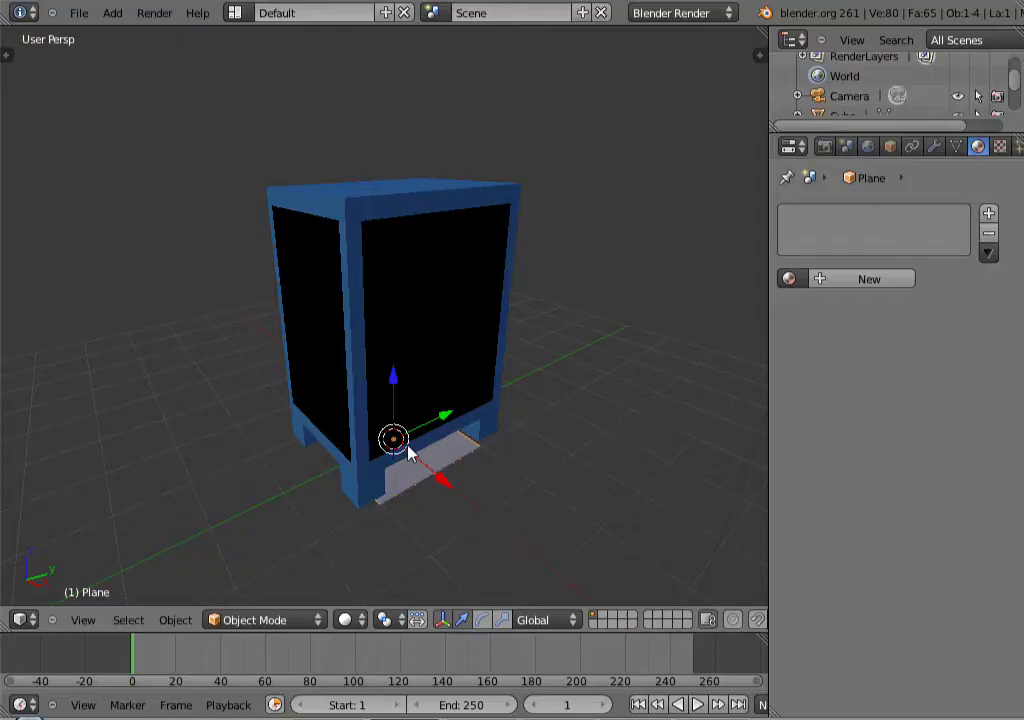
scroll(405, 451, "down", 5)
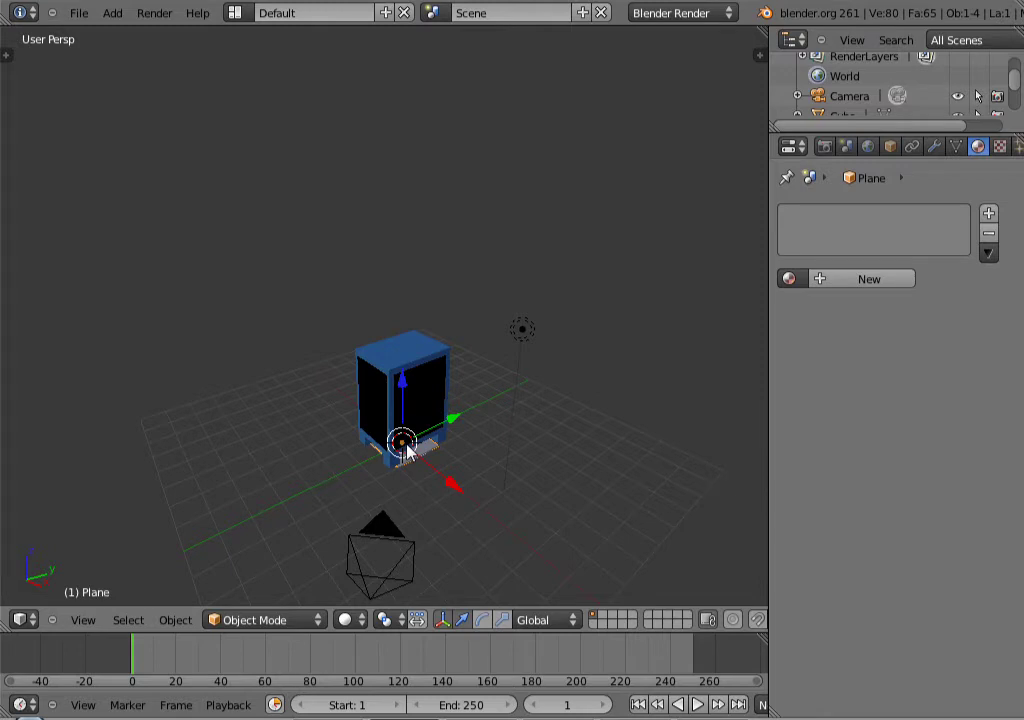
key("s")
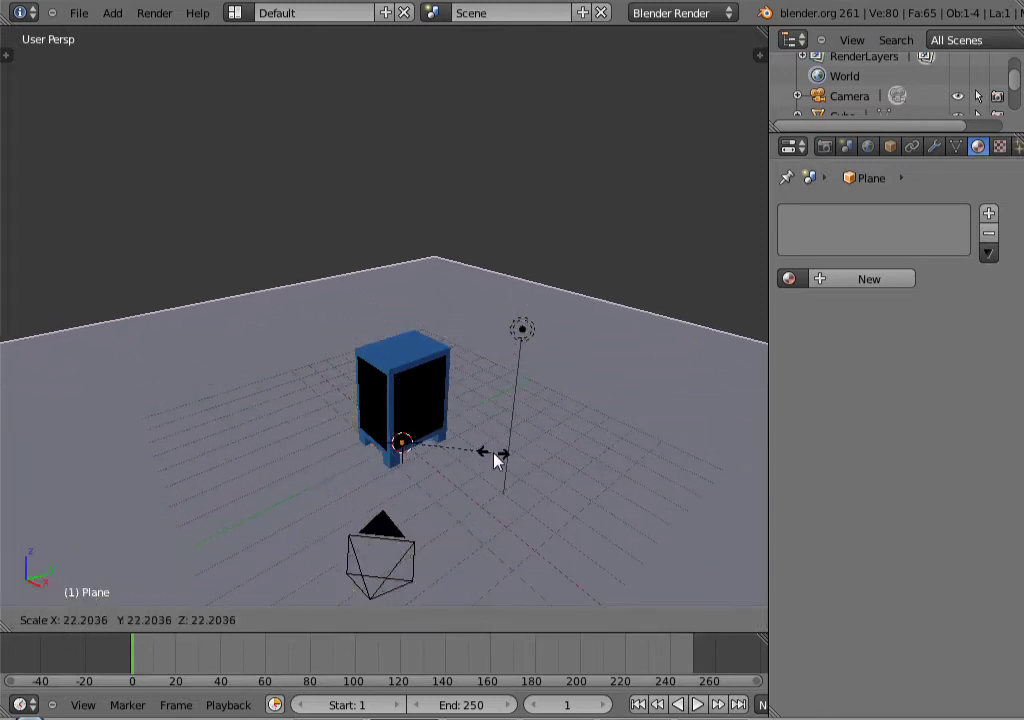
left_click(496, 458)
middle_click_drag(501, 459, 502, 371)
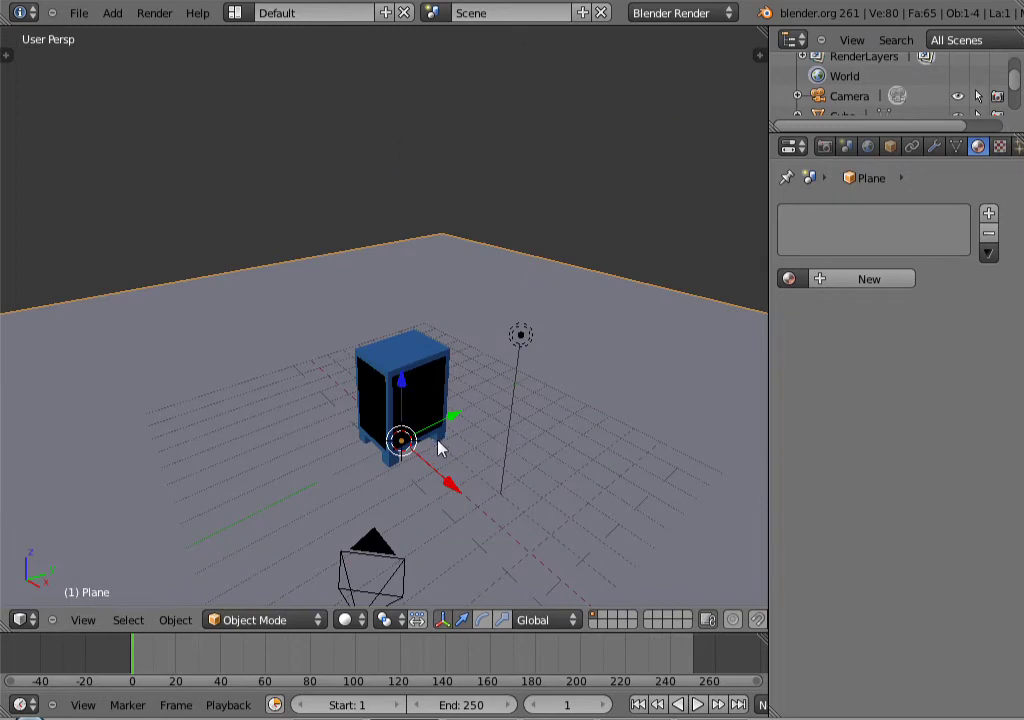
- Reset all location values of the ground plane to their defaults
middle_click_drag(448, 464, 481, 387)
scroll(414, 478, "up", 4)
scroll(628, 291, "down", 3)
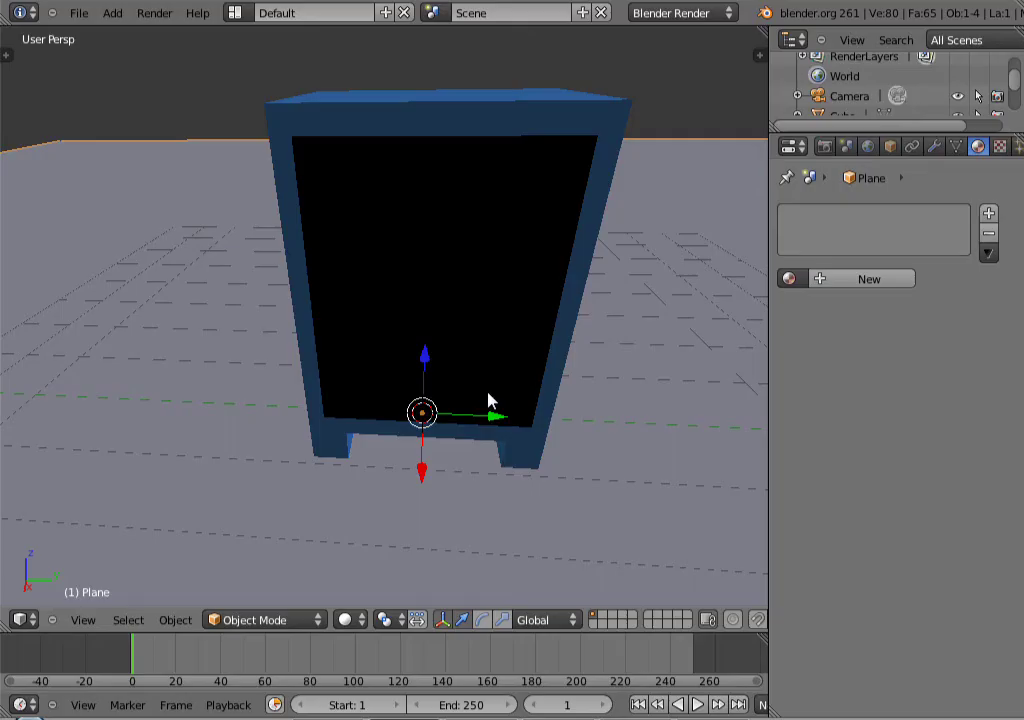
key("n")
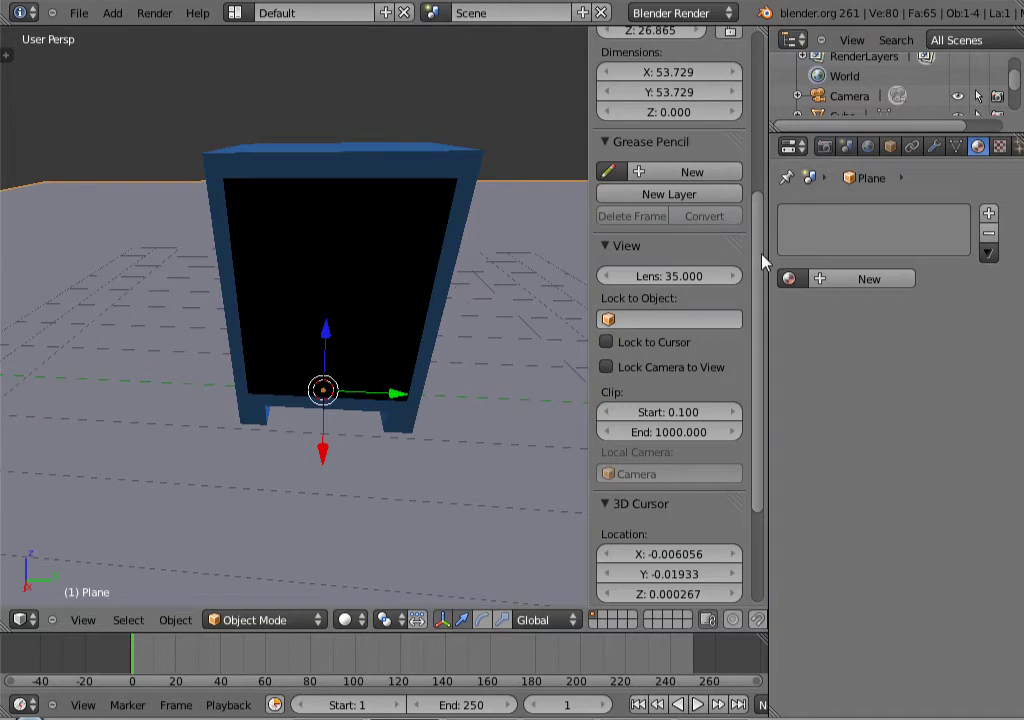
scroll(755, 220, "up", 6)
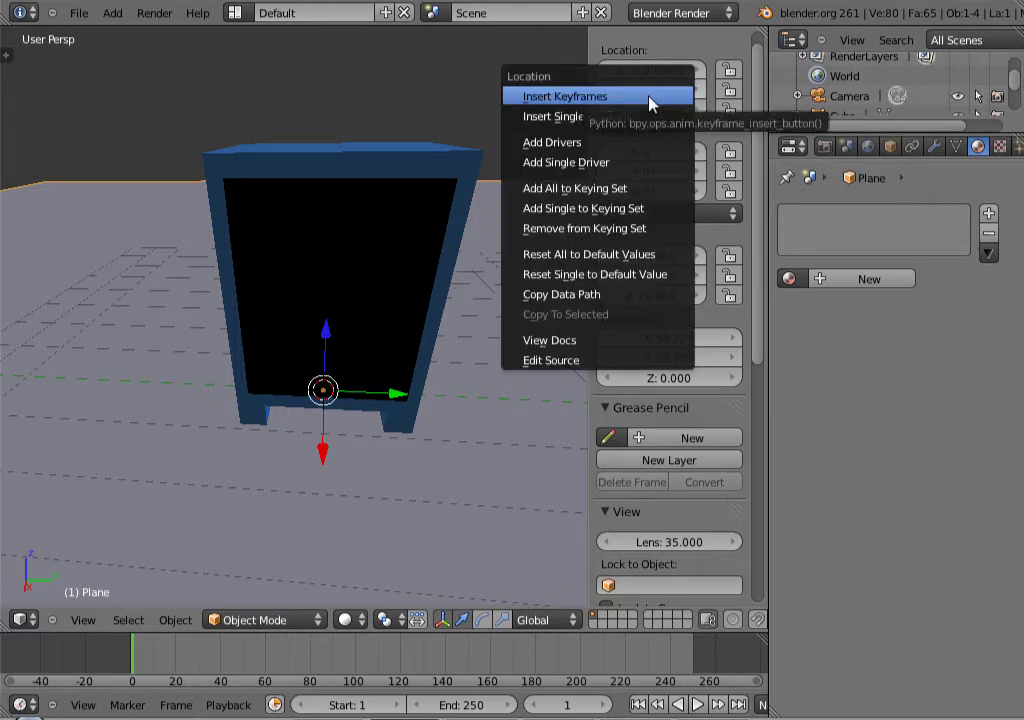
left_click(610, 260)
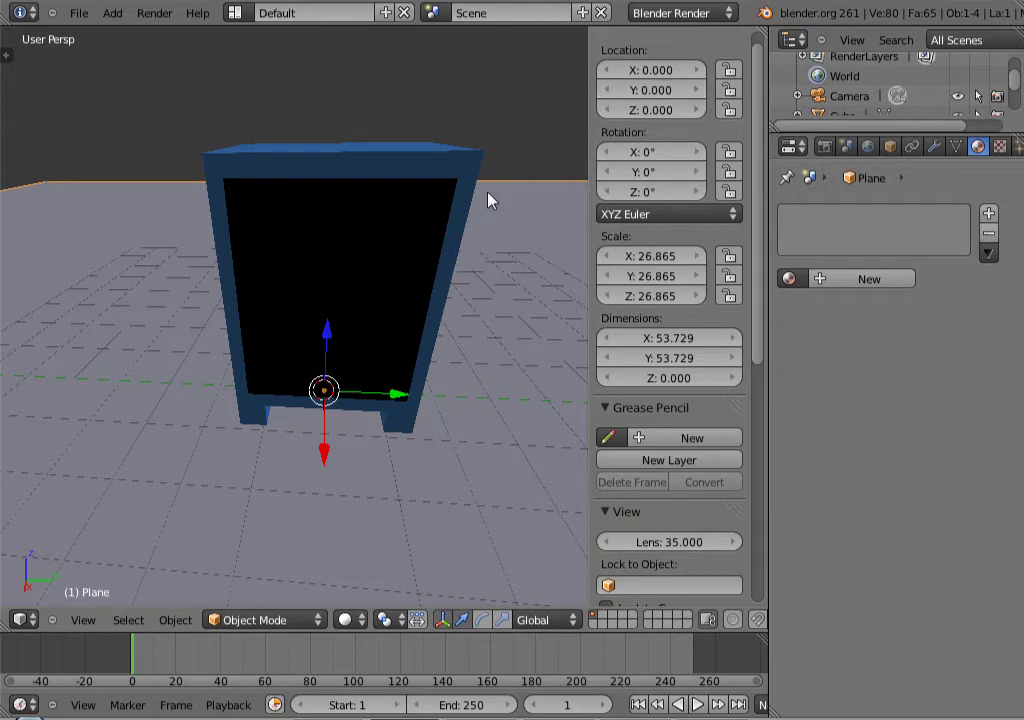
key("n")
- Select the joined box and adjust its height slightly along Z relative to the ground plane
middle_click_drag(420, 314, 485, 309)
scroll(524, 222, "up", 4)
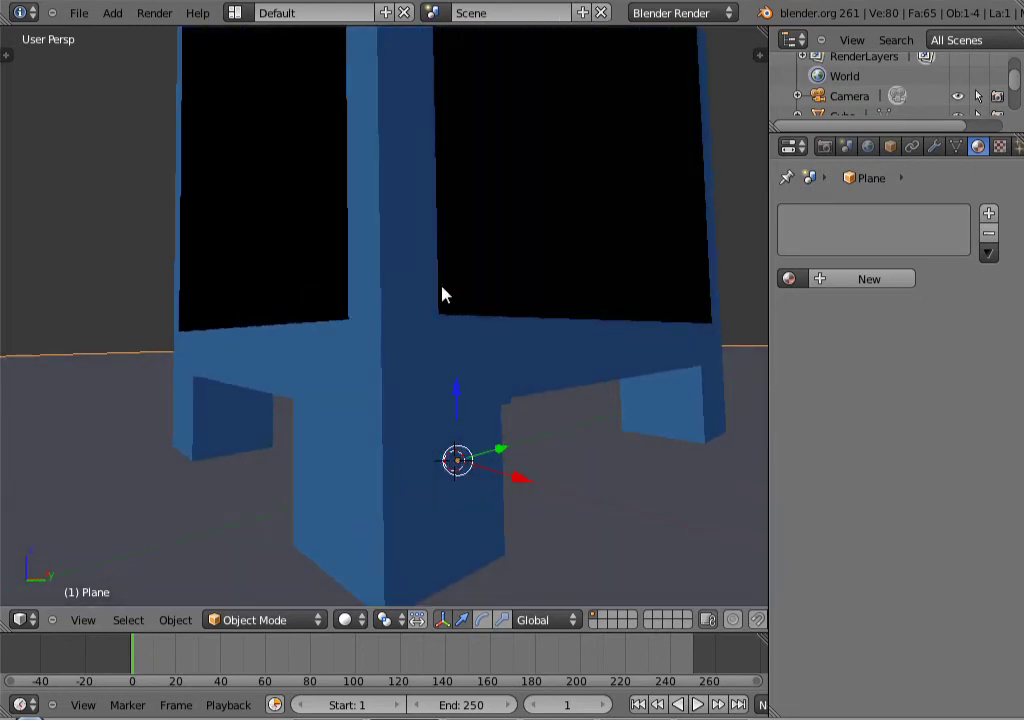
right_click(441, 293)
middle_click_drag(409, 281, 418, 313)
left_click_drag(448, 88, 466, 106)
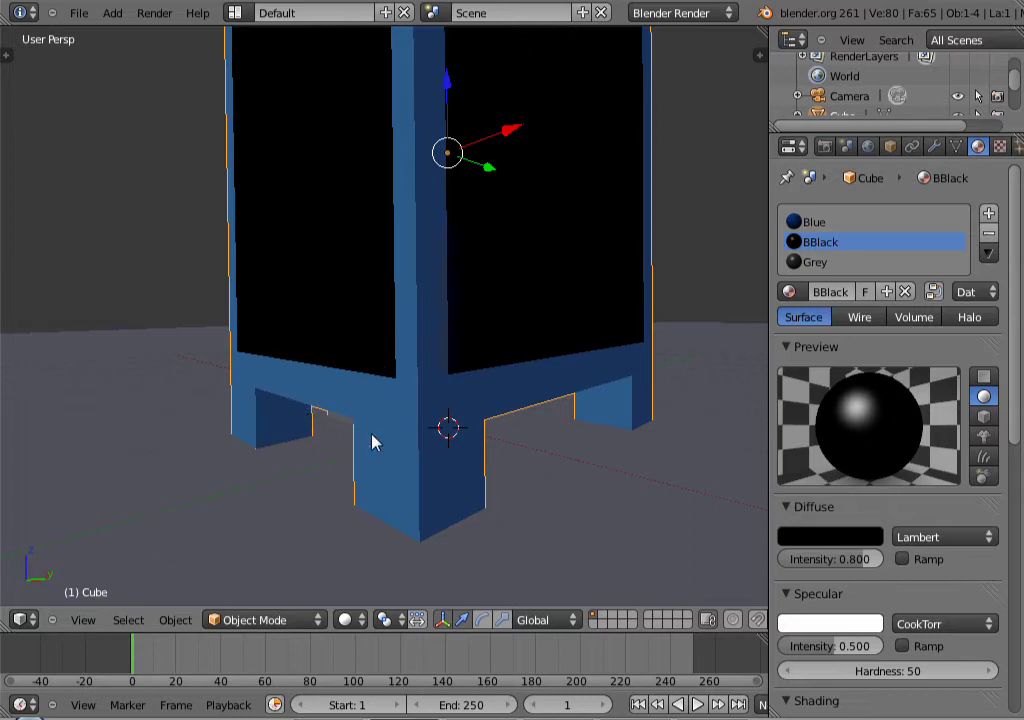
middle_click_drag(408, 478, 393, 430)
scroll(379, 446, "down", 5)
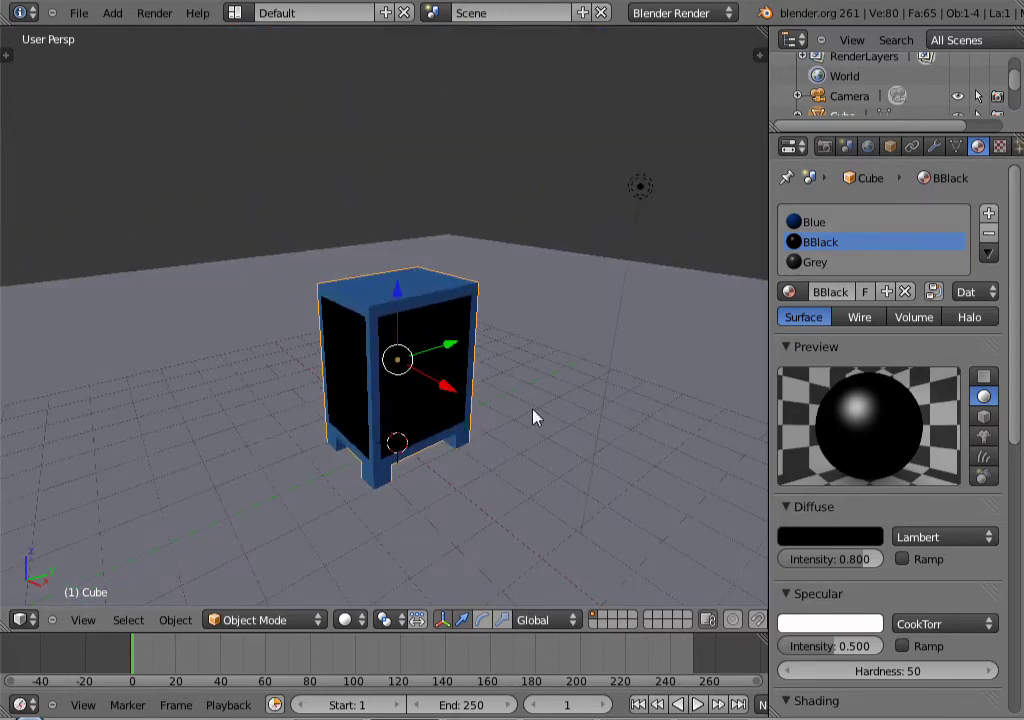
- Give the ground plane a new material with a green diffuse colour of hex 009647
right_click(535, 418)
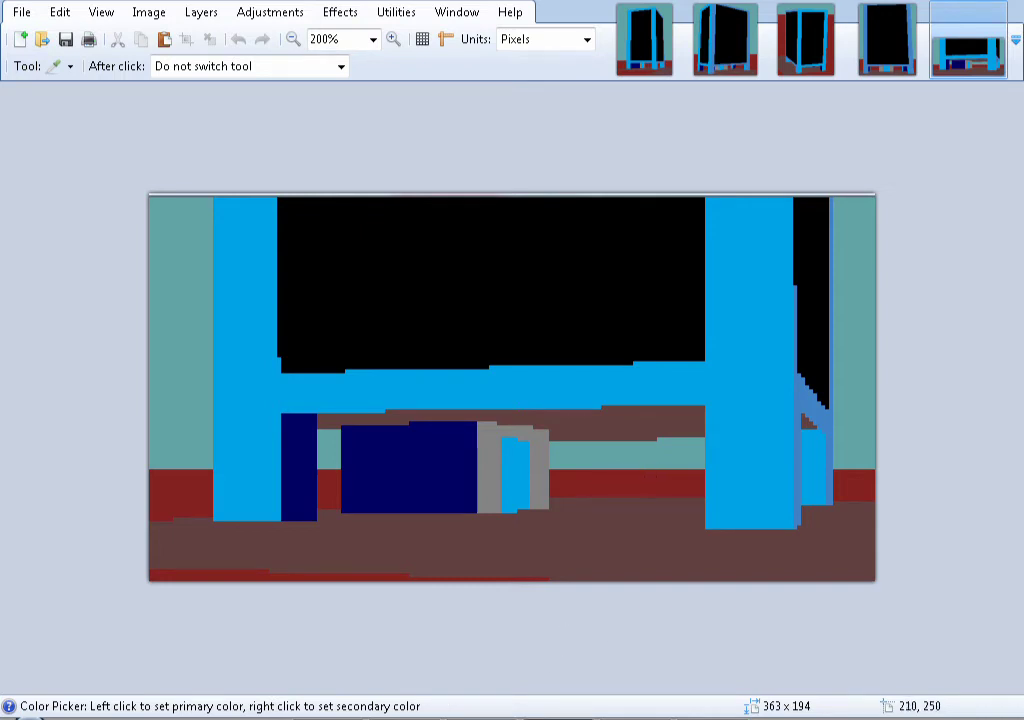
left_click(556, 718)
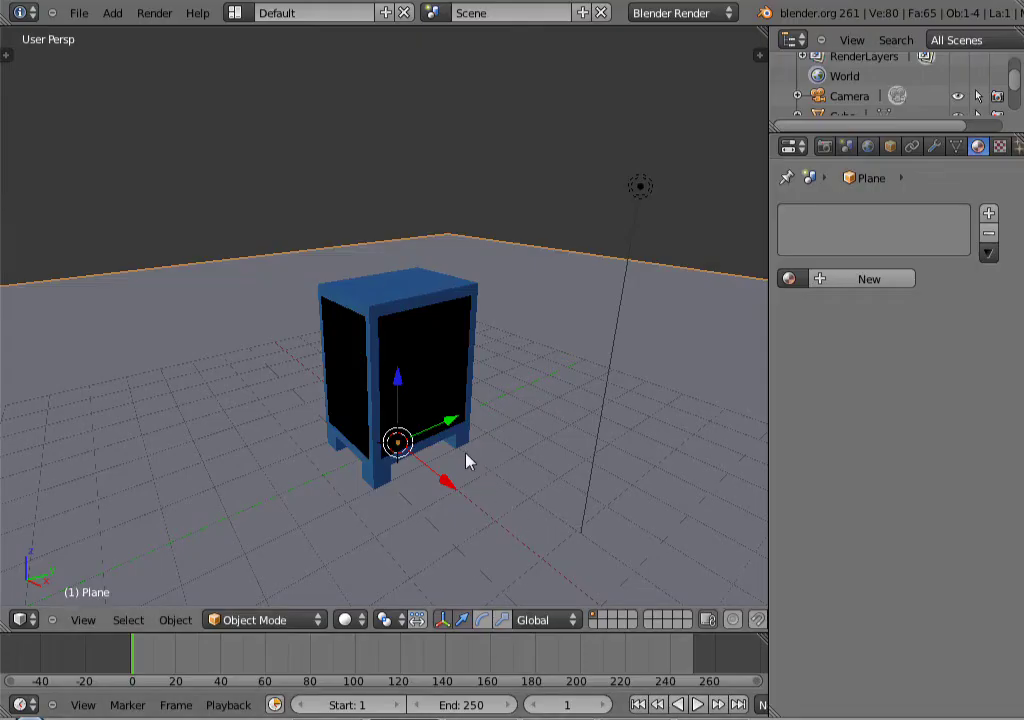
left_click(840, 281)
left_click(843, 524)
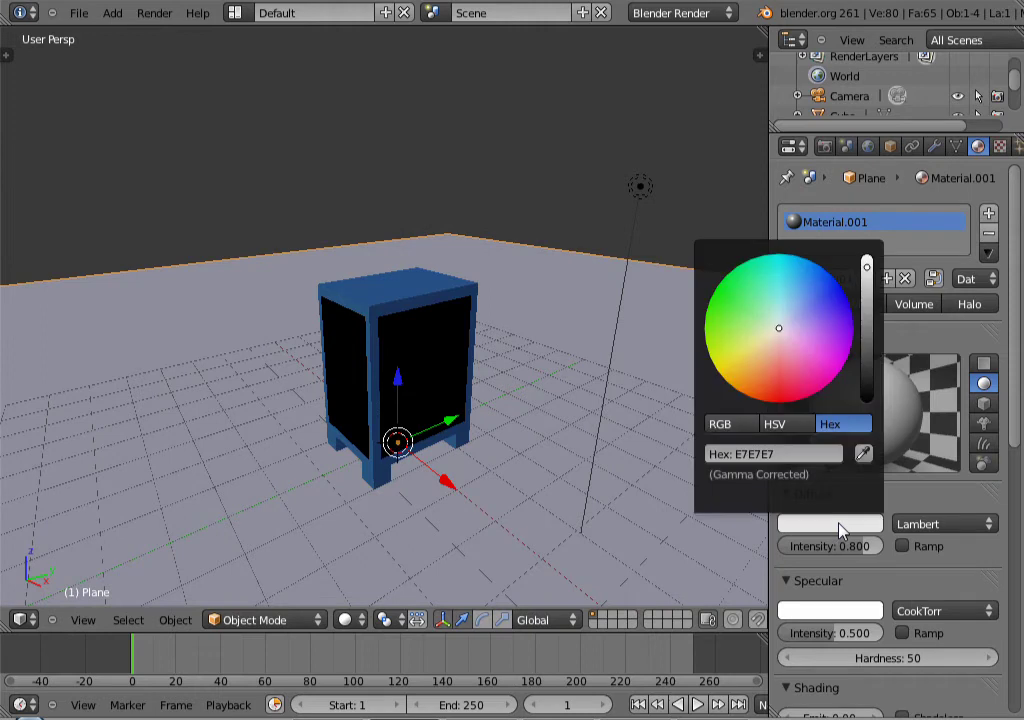
mouse_move(750, 308)
left_mouse_down()
mouse_move(727, 290)
mouse_move(742, 275)
mouse_move(722, 279)
left_mouse_up()
left_click(868, 327)
left_click(864, 300)
left_click(869, 304)
left_click_drag(873, 313, 873, 320)
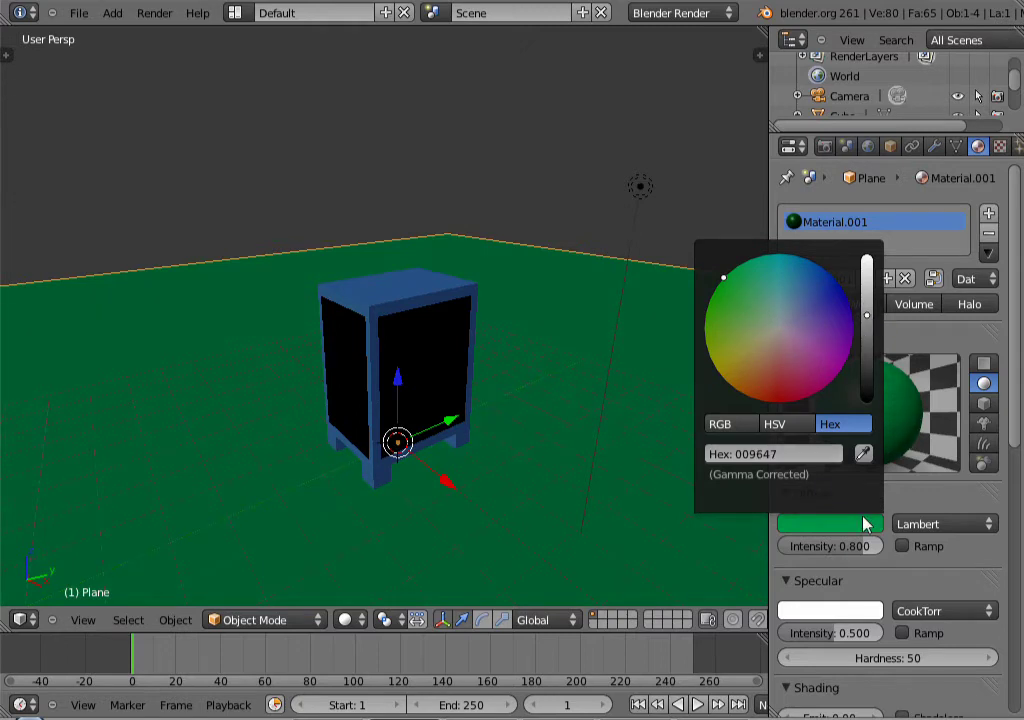
- Set the ground material's specular intensity to 0
middle_click_drag(530, 416, 487, 397)
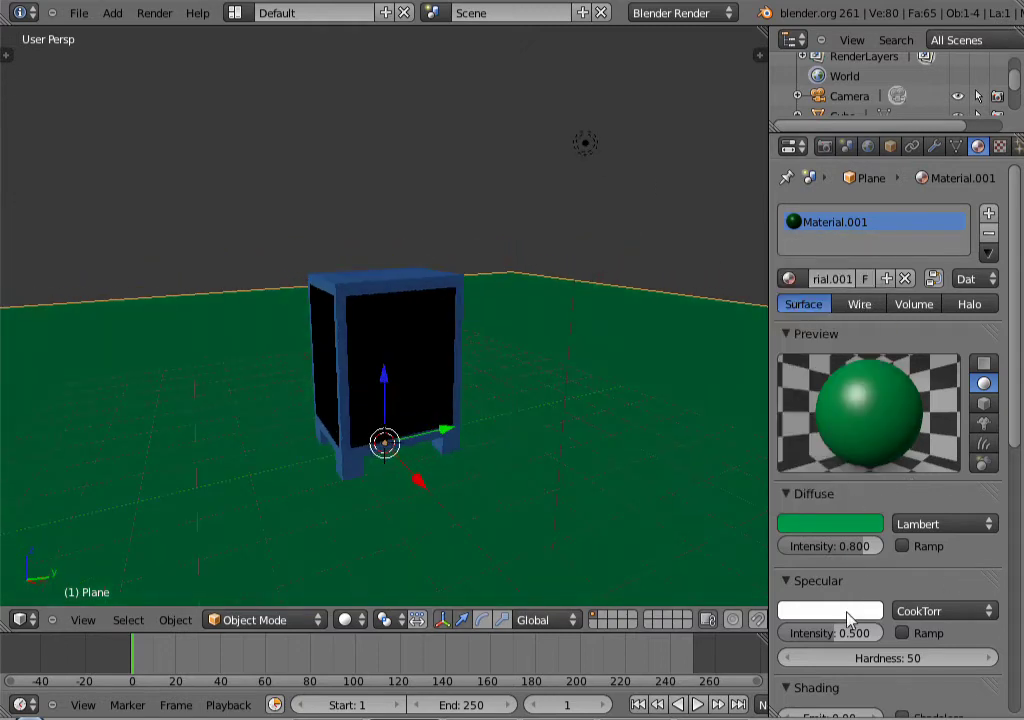
left_click(840, 611)
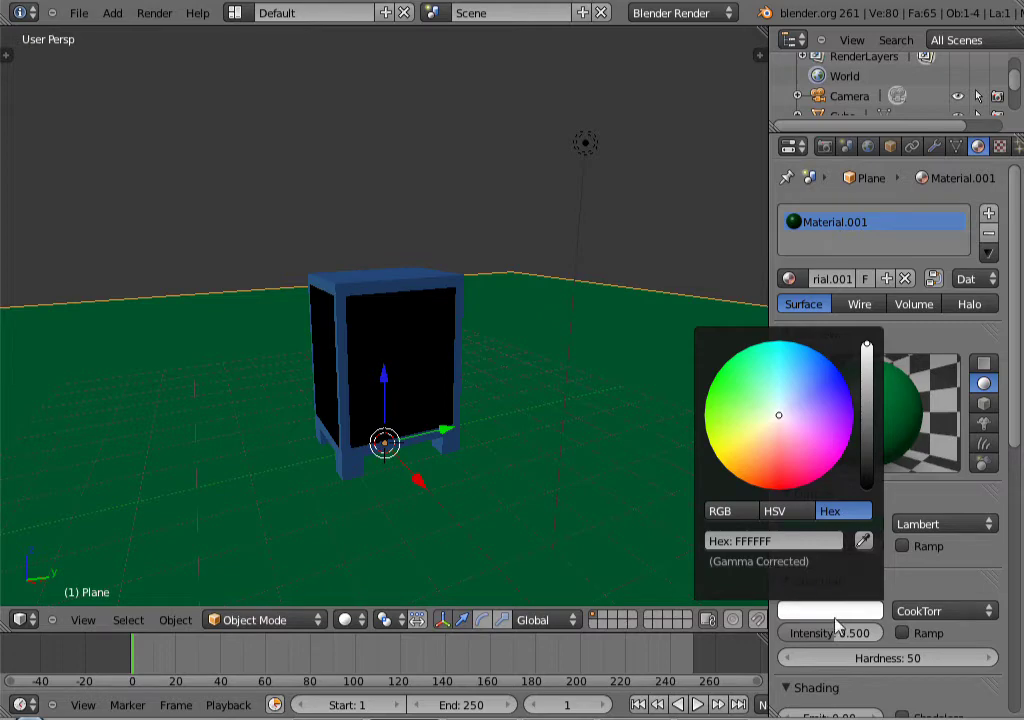
left_click_drag(845, 638, 778, 645)
middle_click_drag(375, 407, 427, 434)
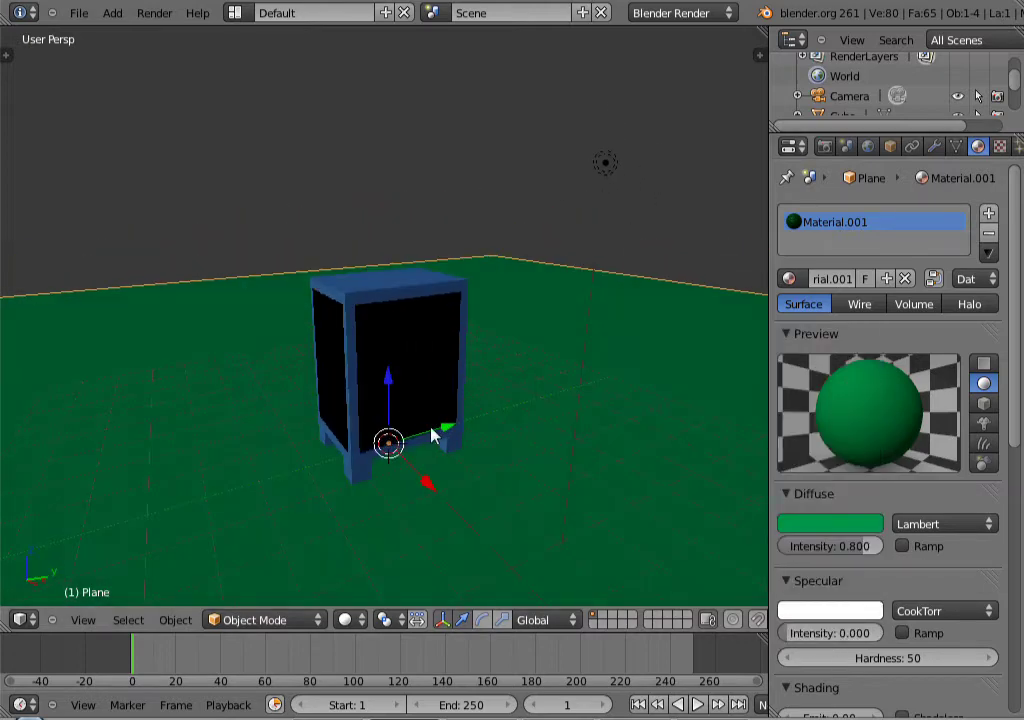
- Examine the whole ground plane, then select the box, frame it and inspect it from several sides
scroll(445, 430, "down", 10)
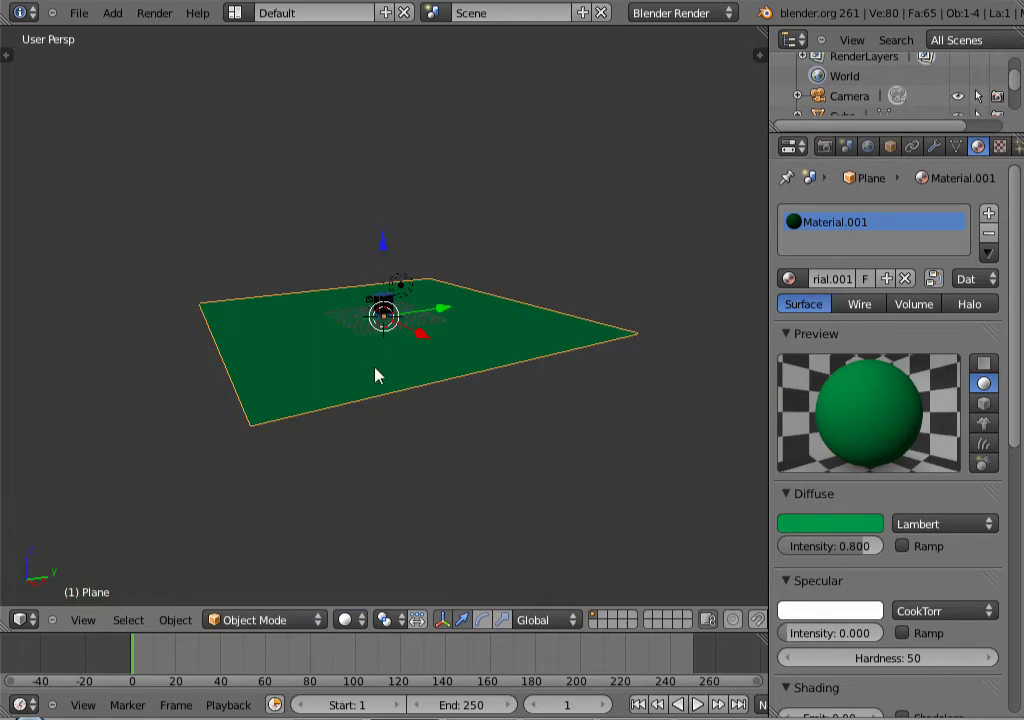
middle_click_drag(388, 341, 379, 386)
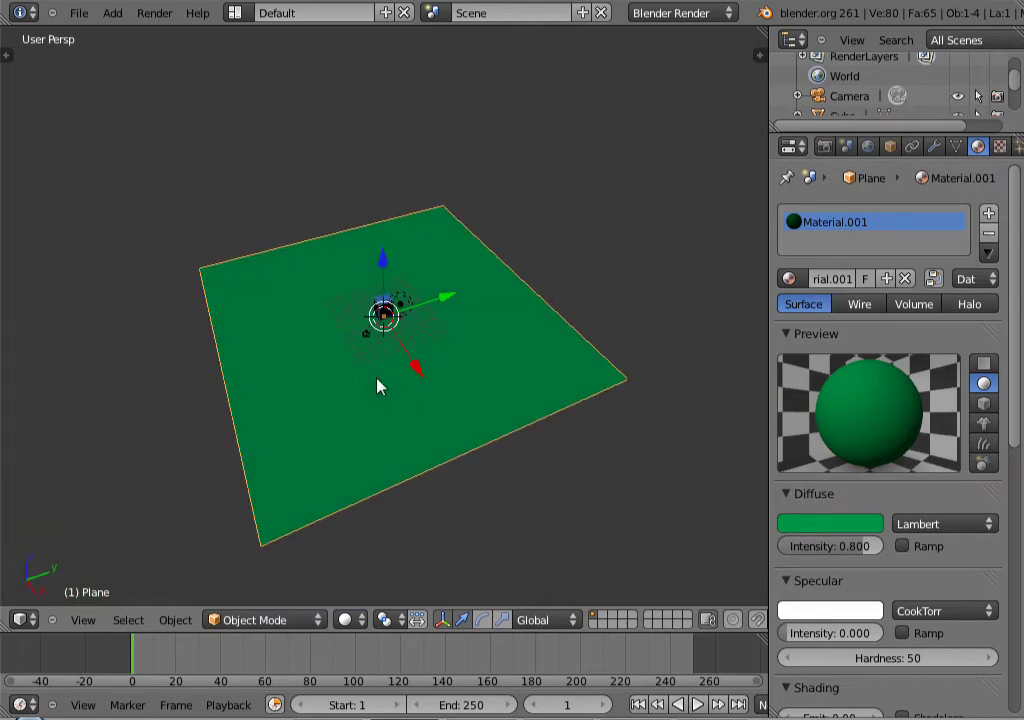
middle_click_drag(407, 347, 380, 308)
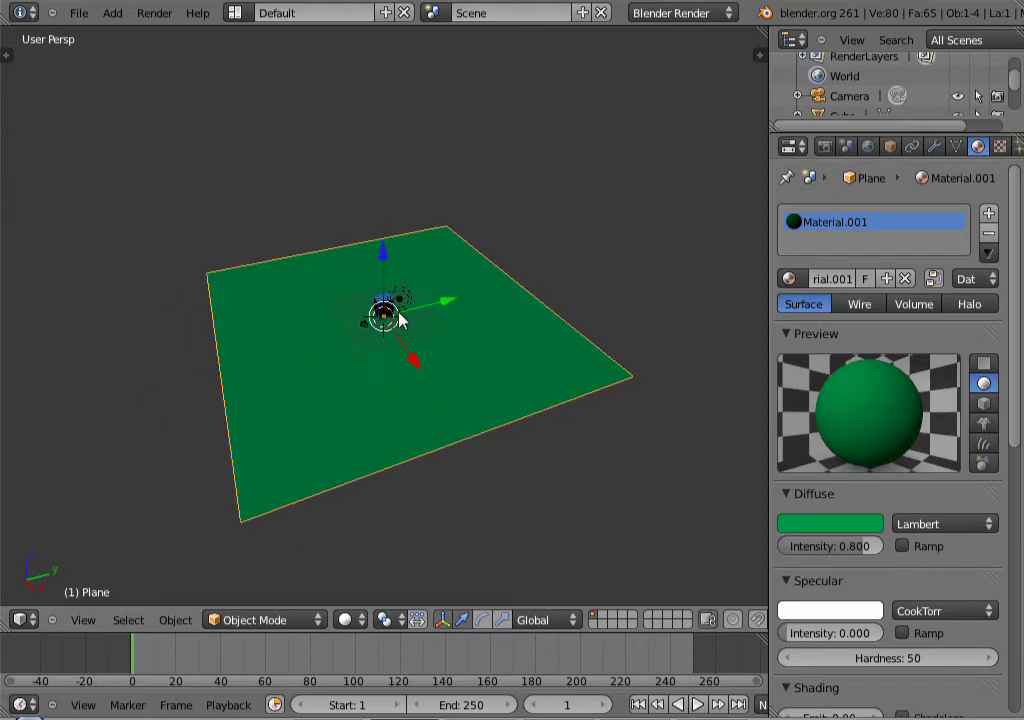
right_click(380, 308)
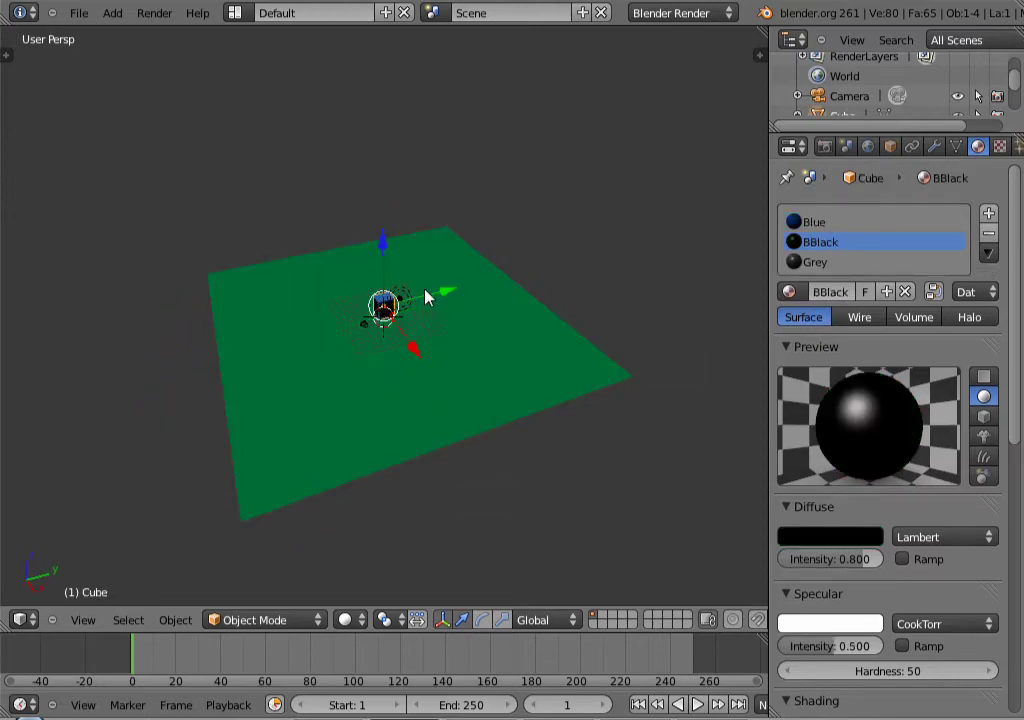
key("KP_Decimal")
middle_click_drag(416, 383, 427, 311)
scroll(416, 355, "down", 2)
middle_click_drag(422, 370, 446, 358)
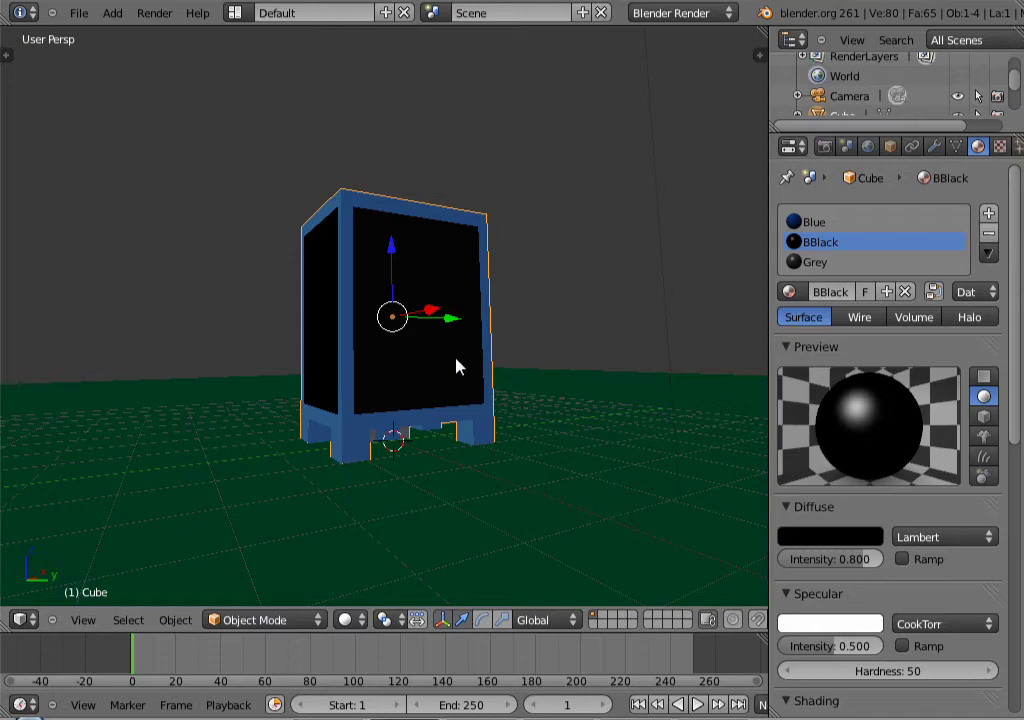
middle_click_drag(455, 371, 418, 405)
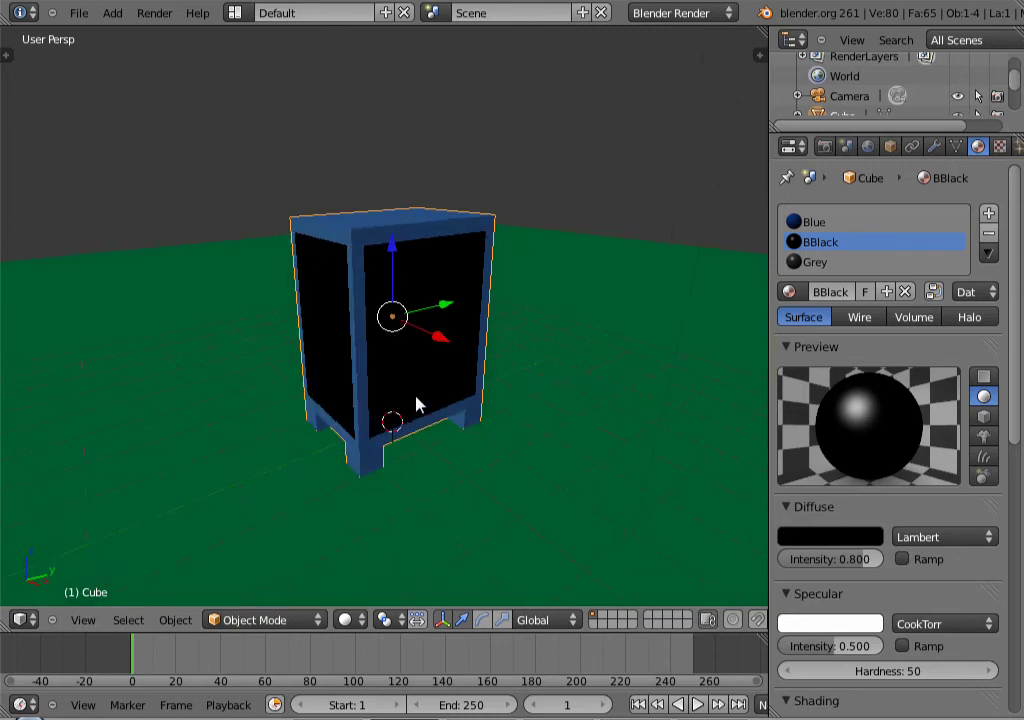
- Add a second plane and move it along the X axis in front of the box, to about X 2.65
left_click(112, 14)
mouse_move(127, 33)
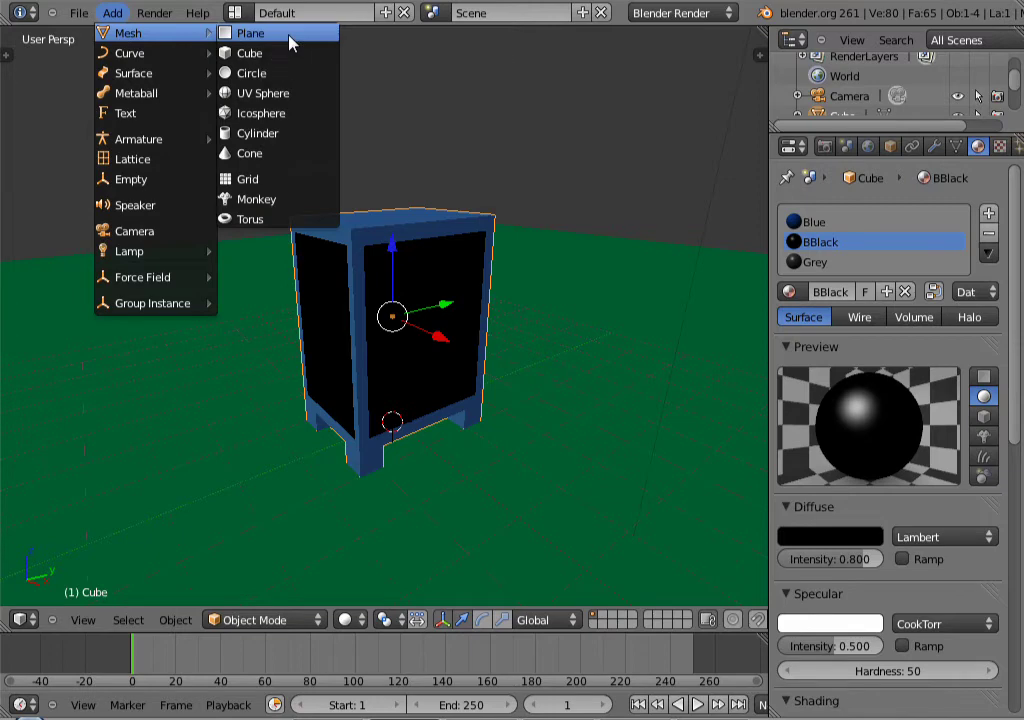
left_click(290, 42)
key("g")
key("x")
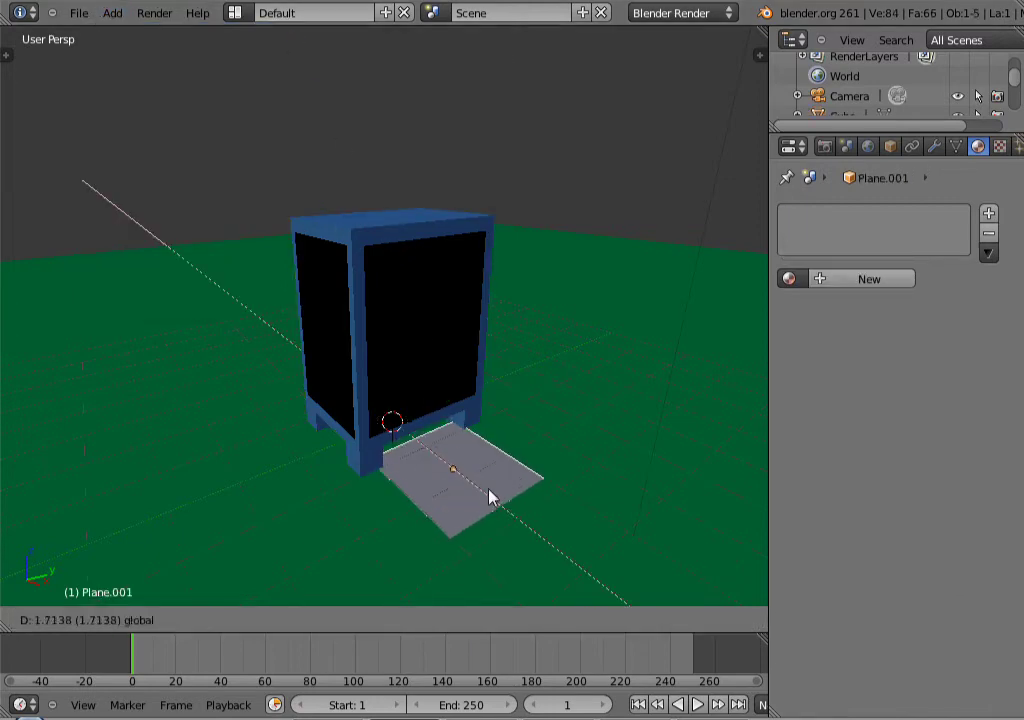
left_click(528, 537)
middle_click_drag(512, 500, 448, 491)
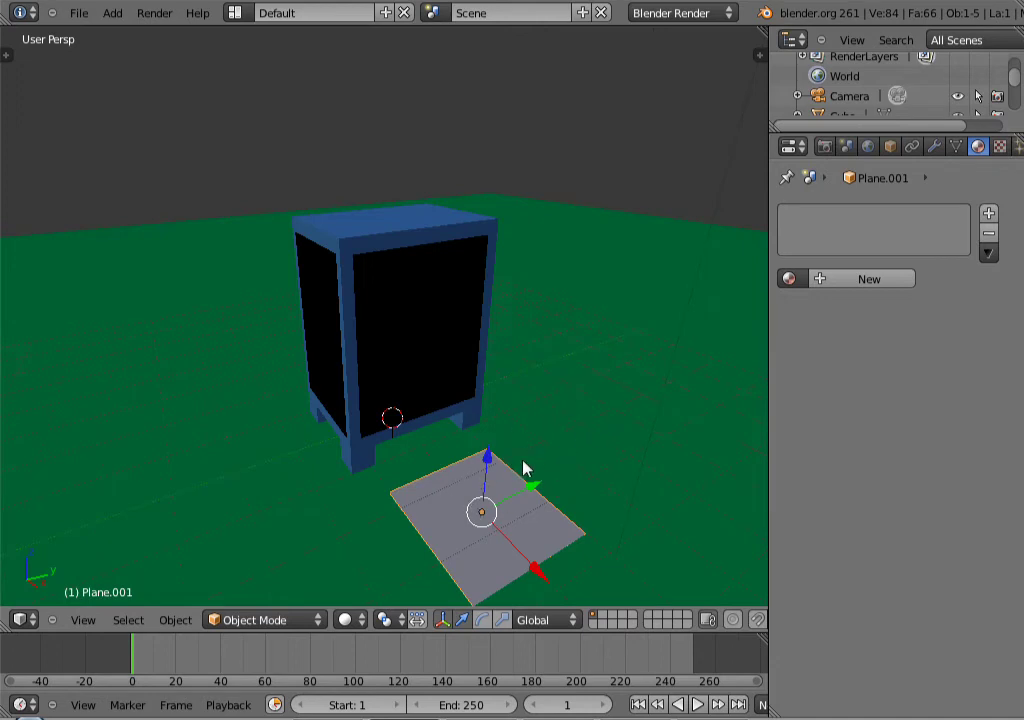
middle_click_drag(533, 477, 557, 462)
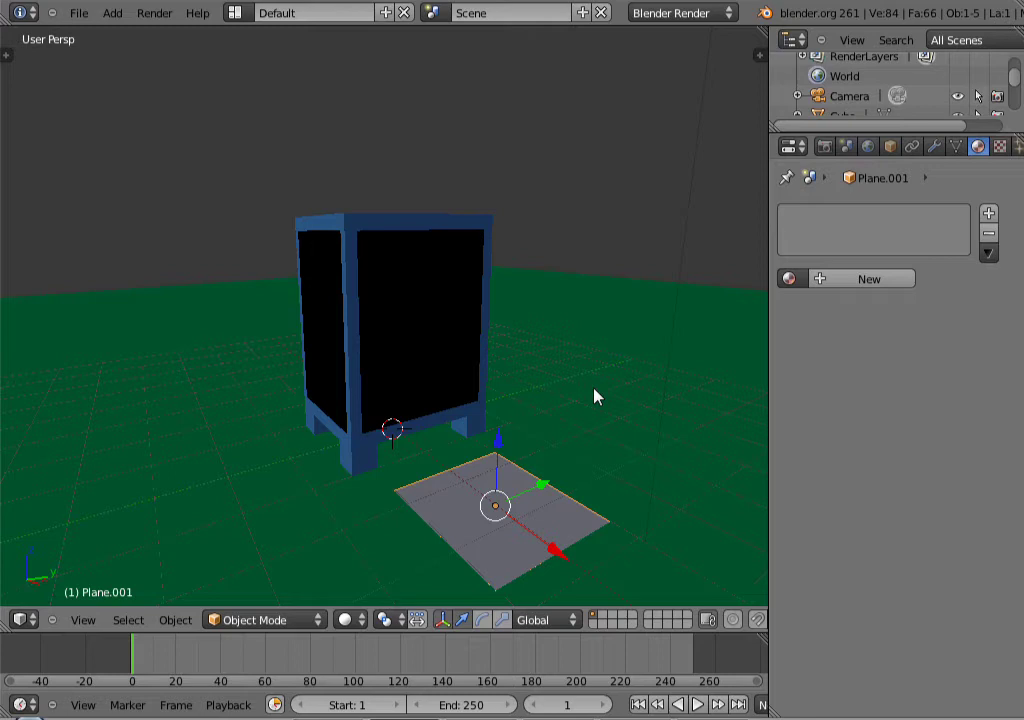
- Reset the new plane's location to the default values and move it along X to about 3.2
key("n")
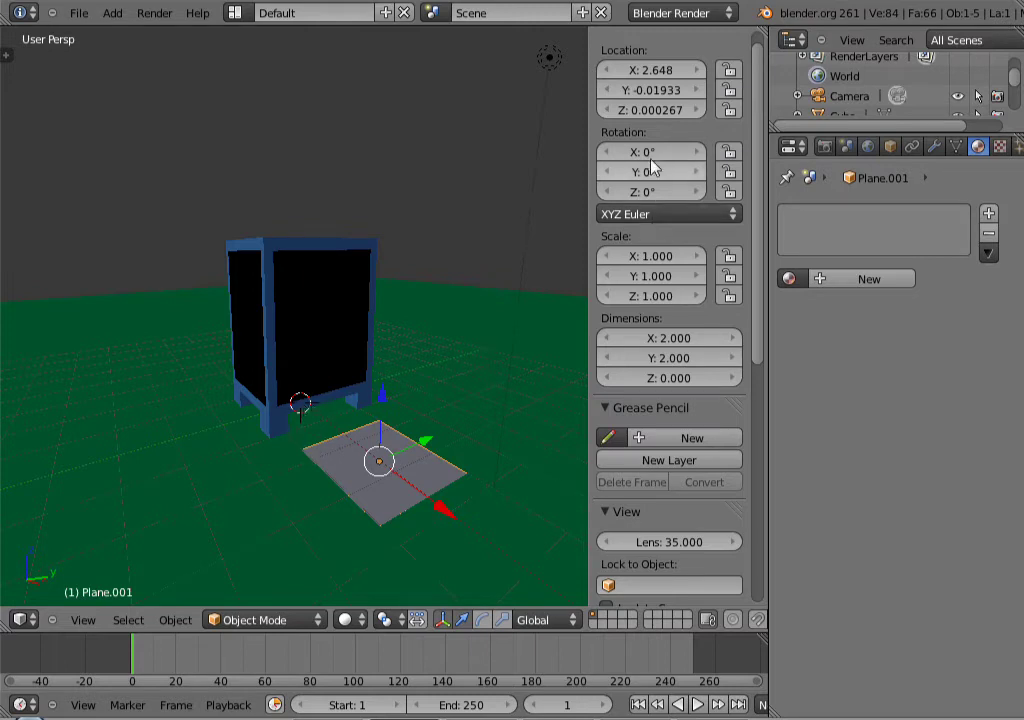
right_click(657, 100)
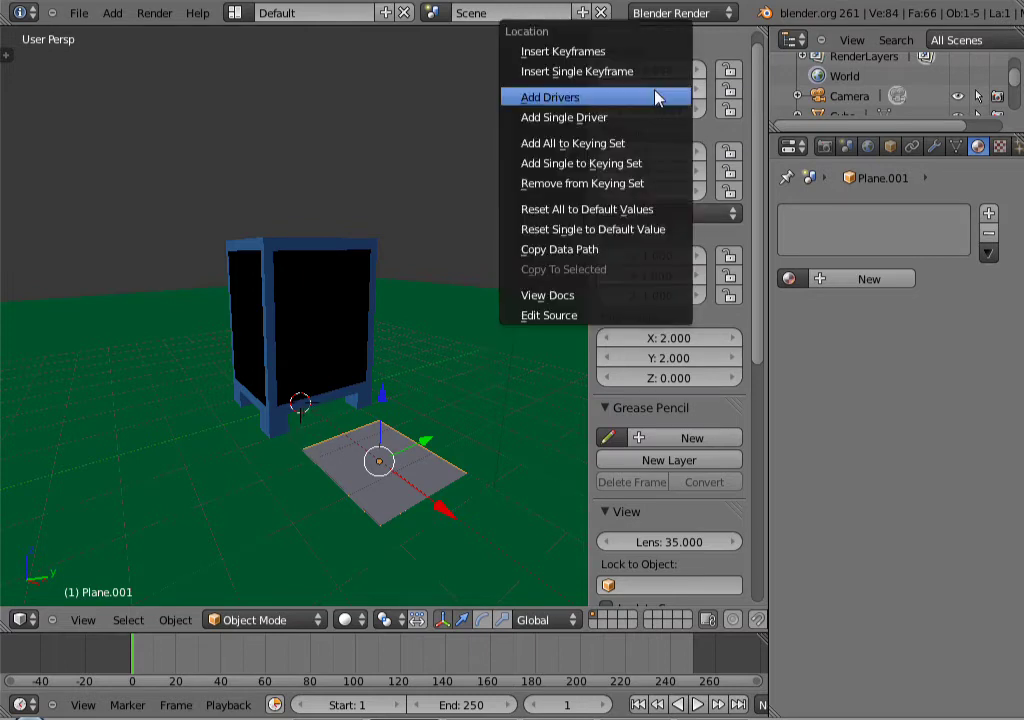
left_click(605, 213)
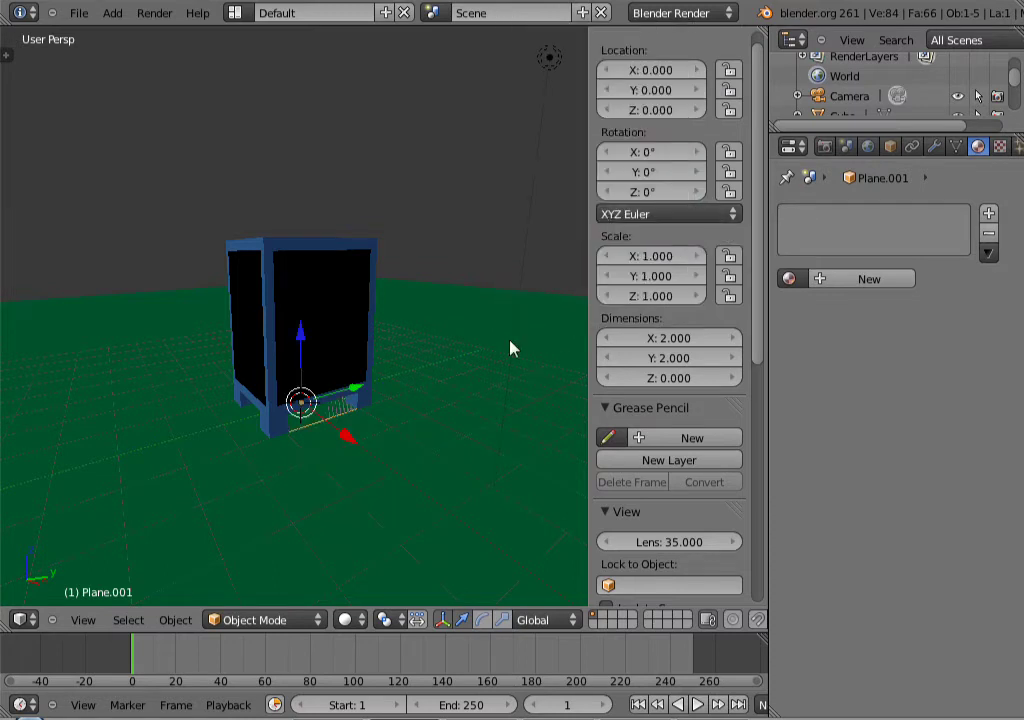
left_click_drag(335, 432, 436, 510)
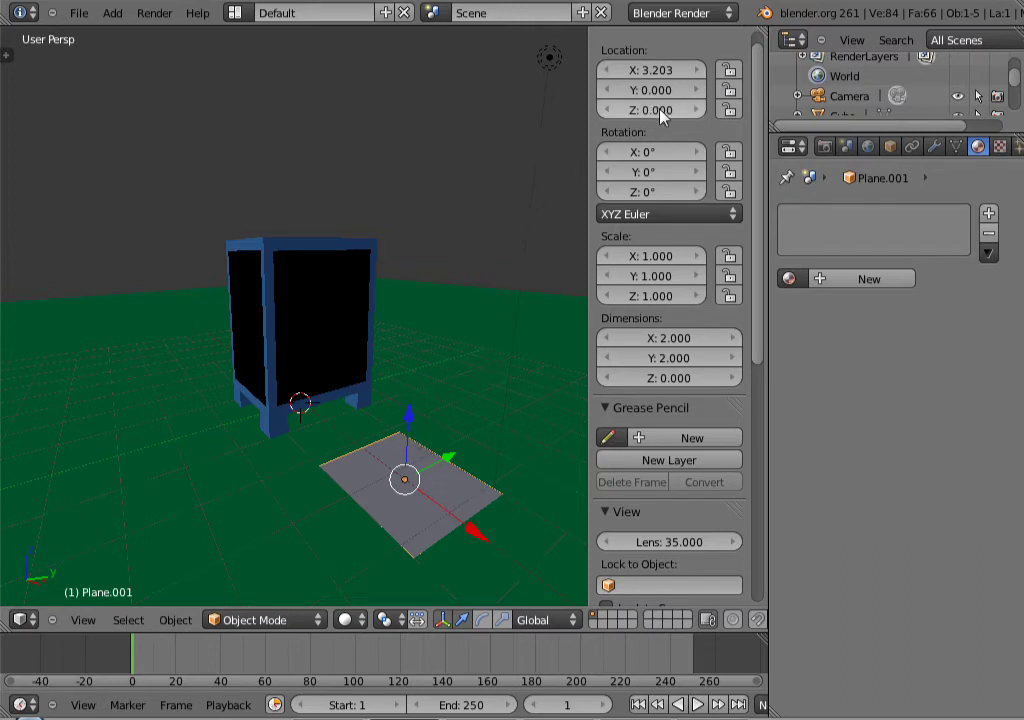
- Raise the second plane just above the ground by setting its Z location to 0.005
mouse_move(410, 432)
left_mouse_down()
mouse_move(405, 420)
mouse_move(418, 408)
mouse_move(421, 420)
left_mouse_up()
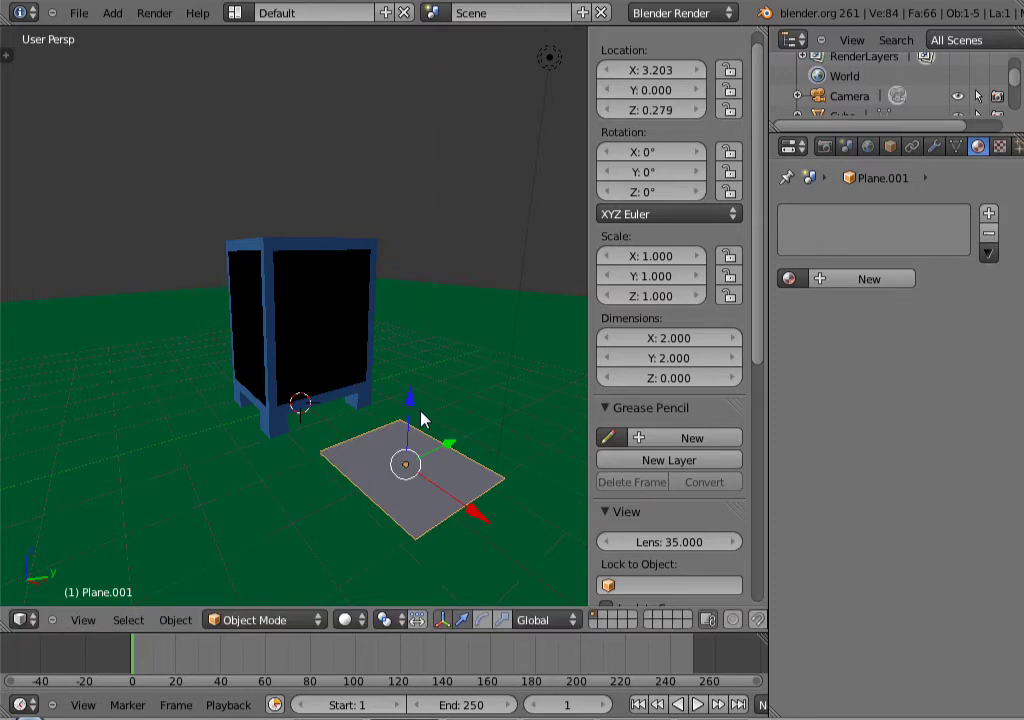
key("ctrl+z")
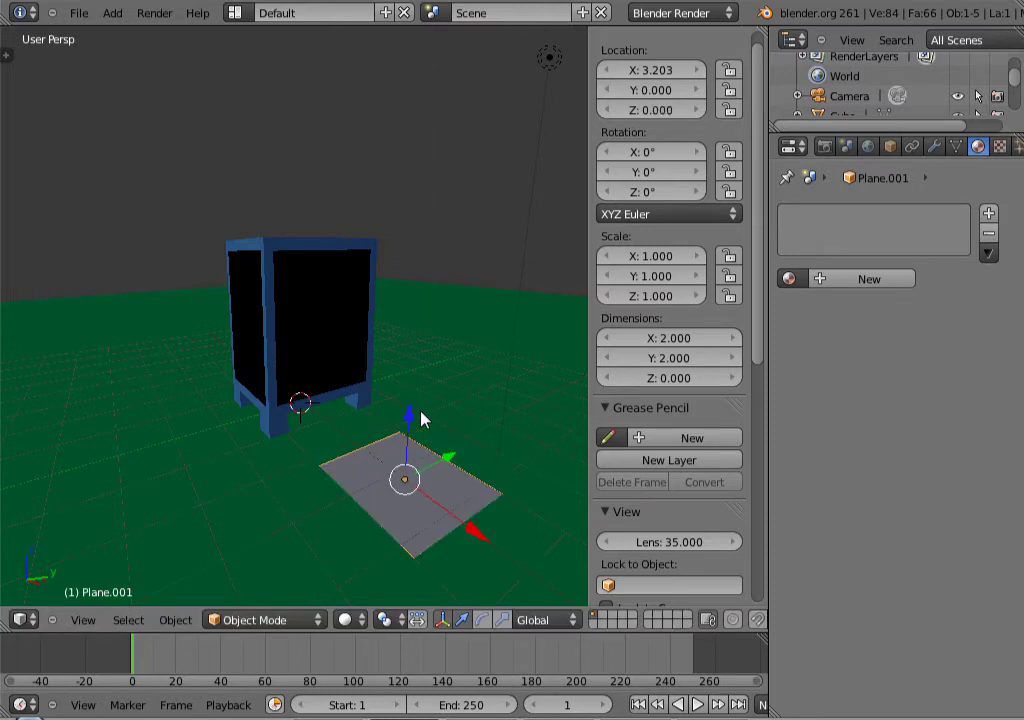
left_click(651, 109)
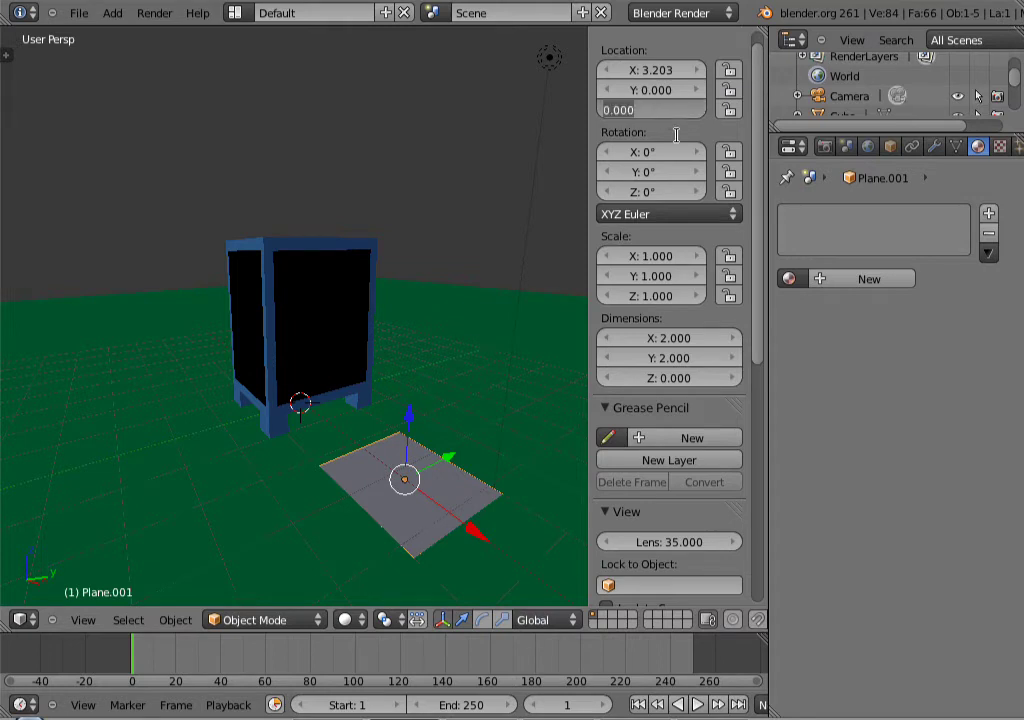
key("BackSpace")
type(".005")
key("Return")
middle_click_drag(427, 459, 441, 480)
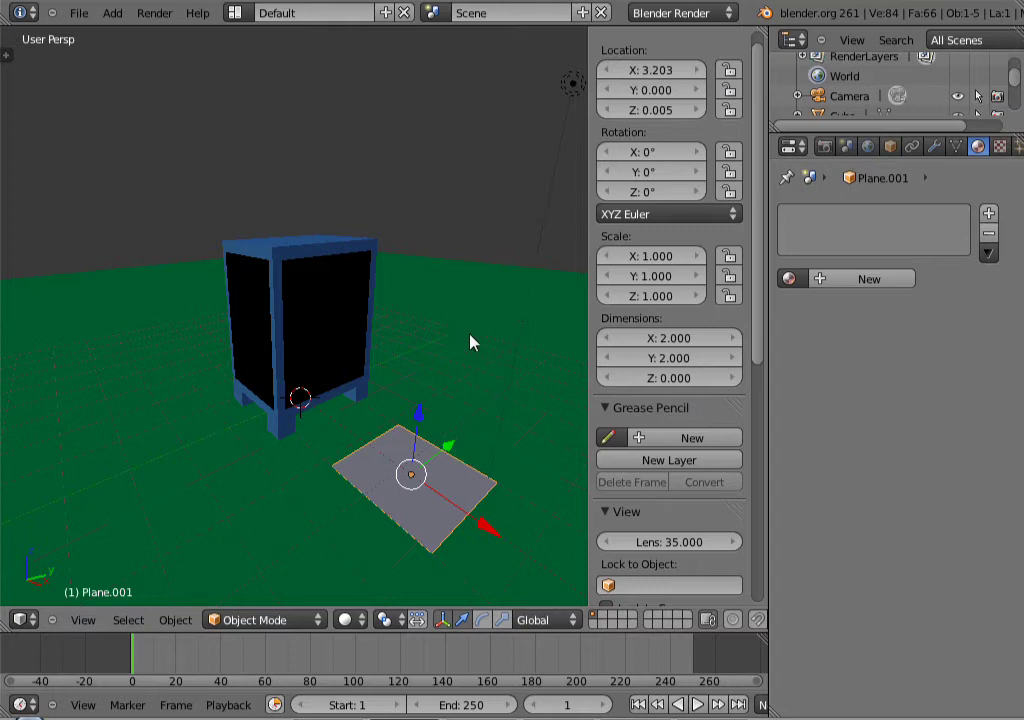
left_click(697, 109)
left_click(697, 116)
left_click(607, 111)
left_click(607, 111)
- Hide the object properties region and enter Edit Mode on the second plane
key("n")
middle_click_drag(478, 382, 484, 444)
scroll(548, 538, "up", 2)
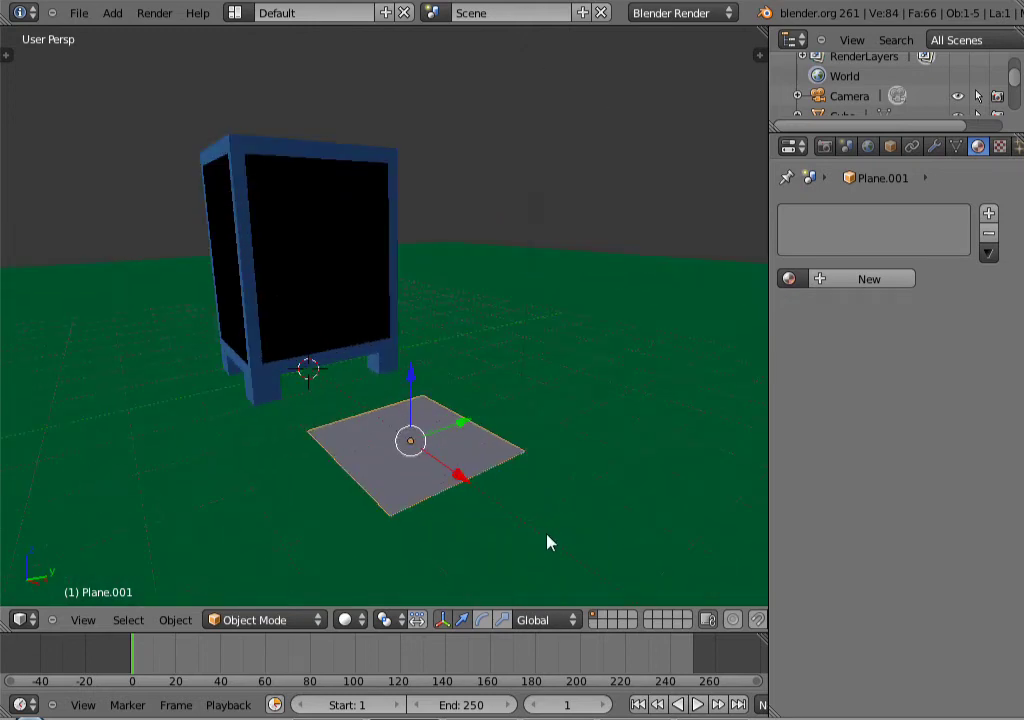
middle_click_drag(390, 416, 410, 445)
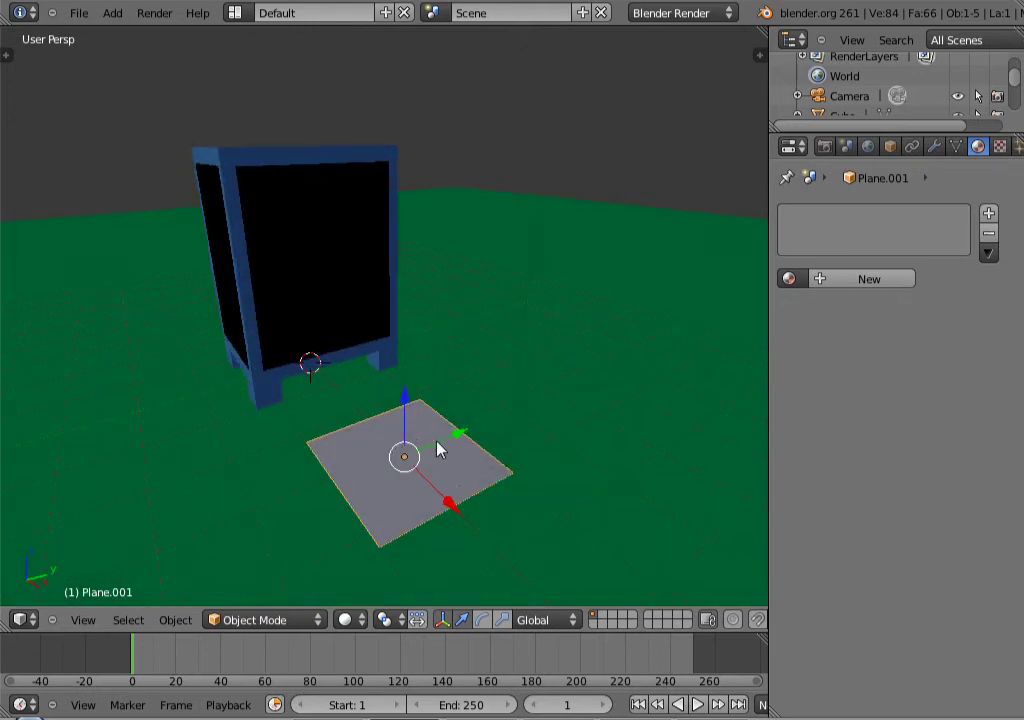
key("Tab")
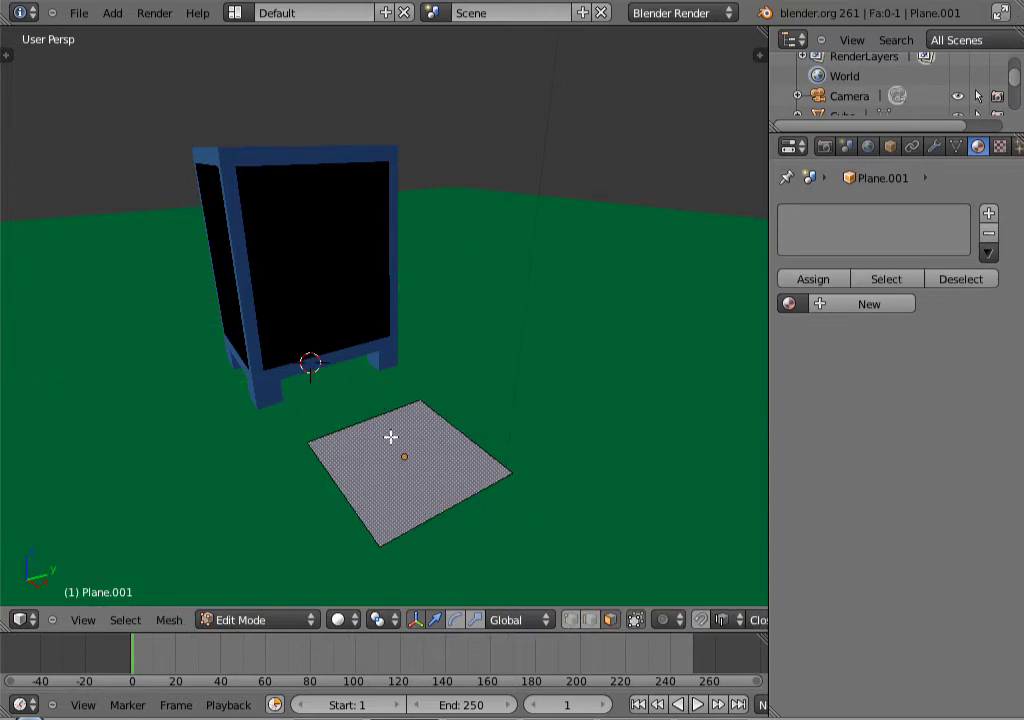
key("ctrl+r")
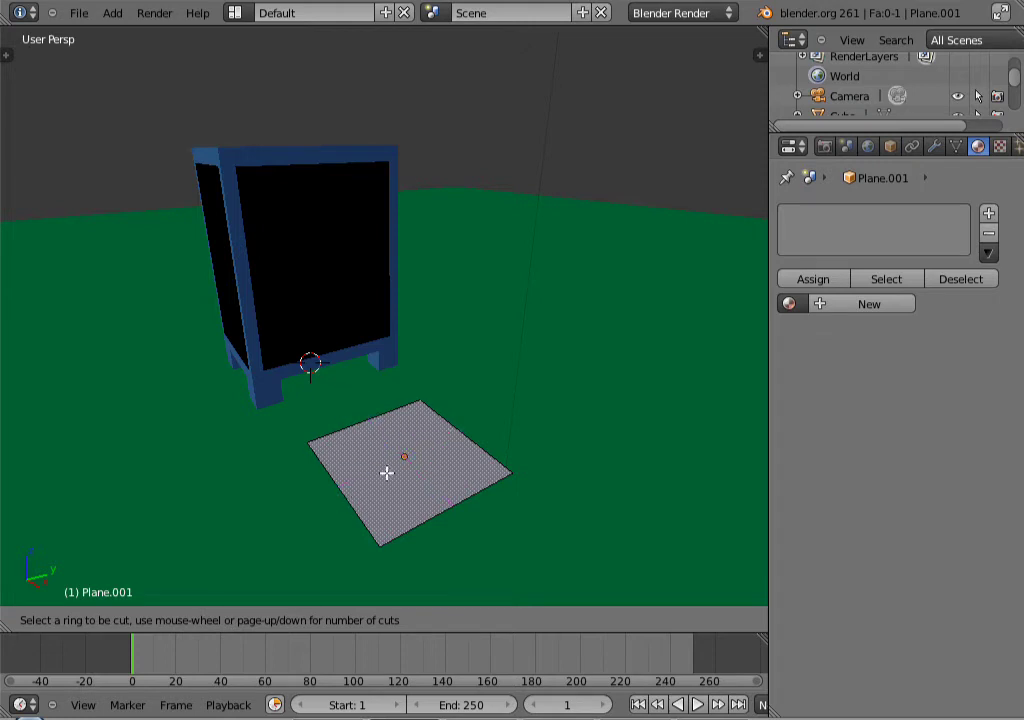
left_click(461, 438)
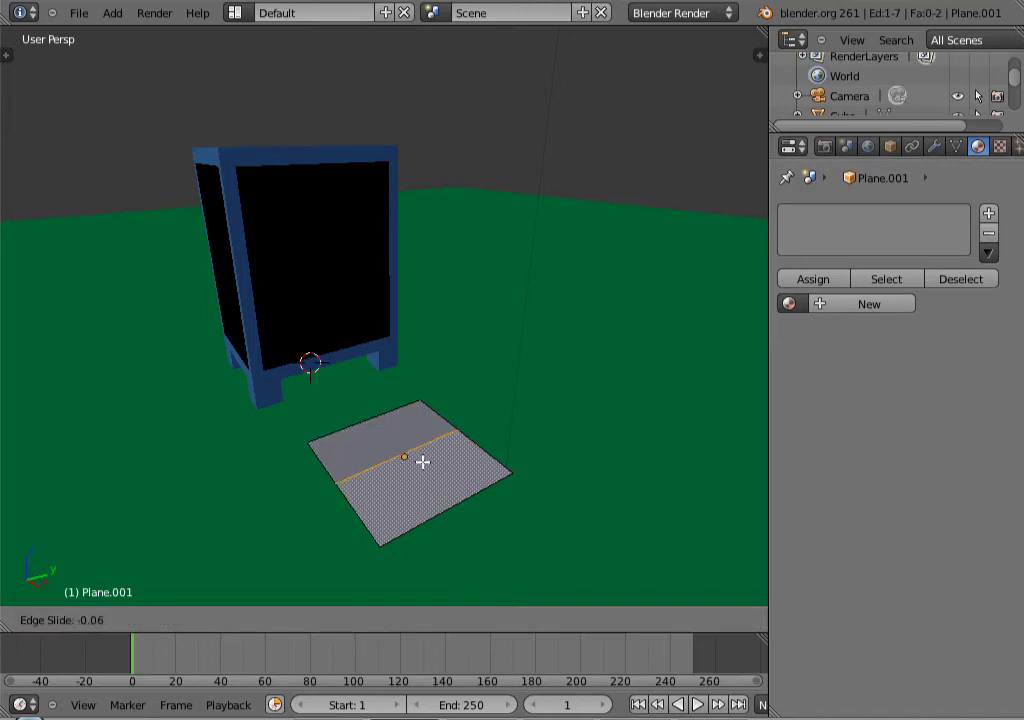
left_click(422, 461)
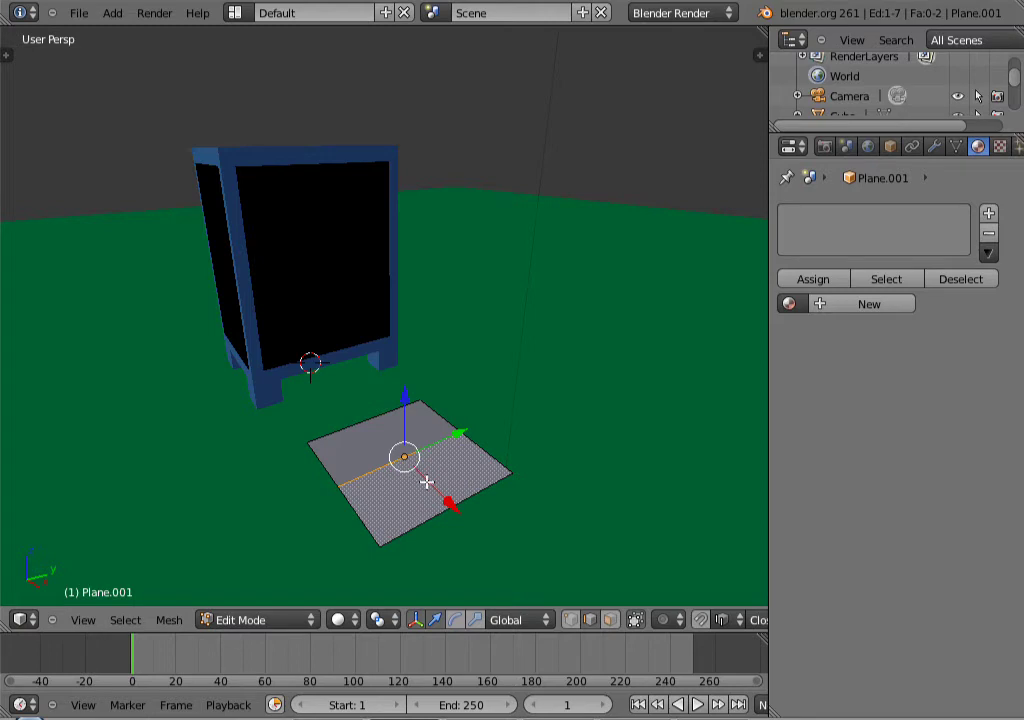
scroll(407, 497, "up", 5)
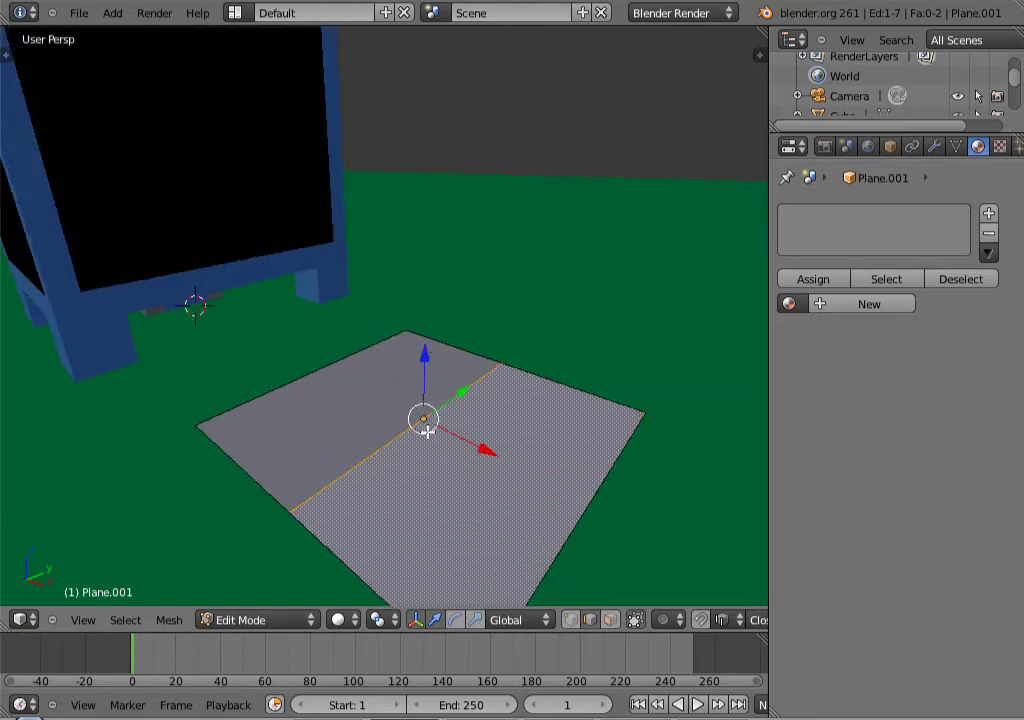
key("ctrl+z")
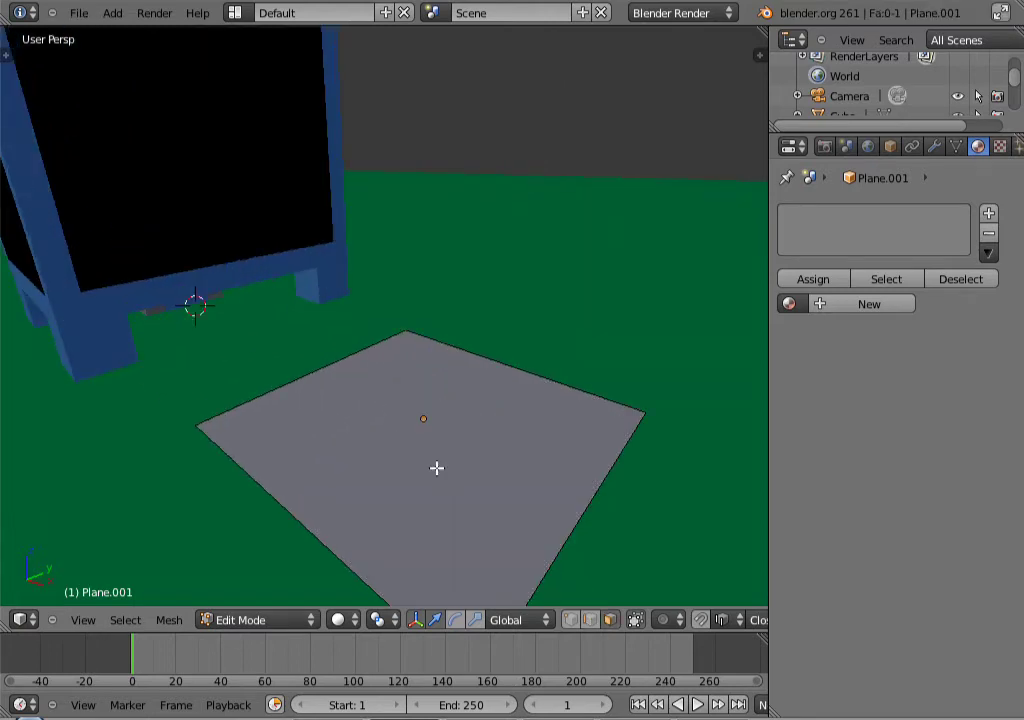
- Add two evenly spaced loop cuts across the second plane, parallel to the Y axis, leaving them unslid
key("Tab")
key("Tab")
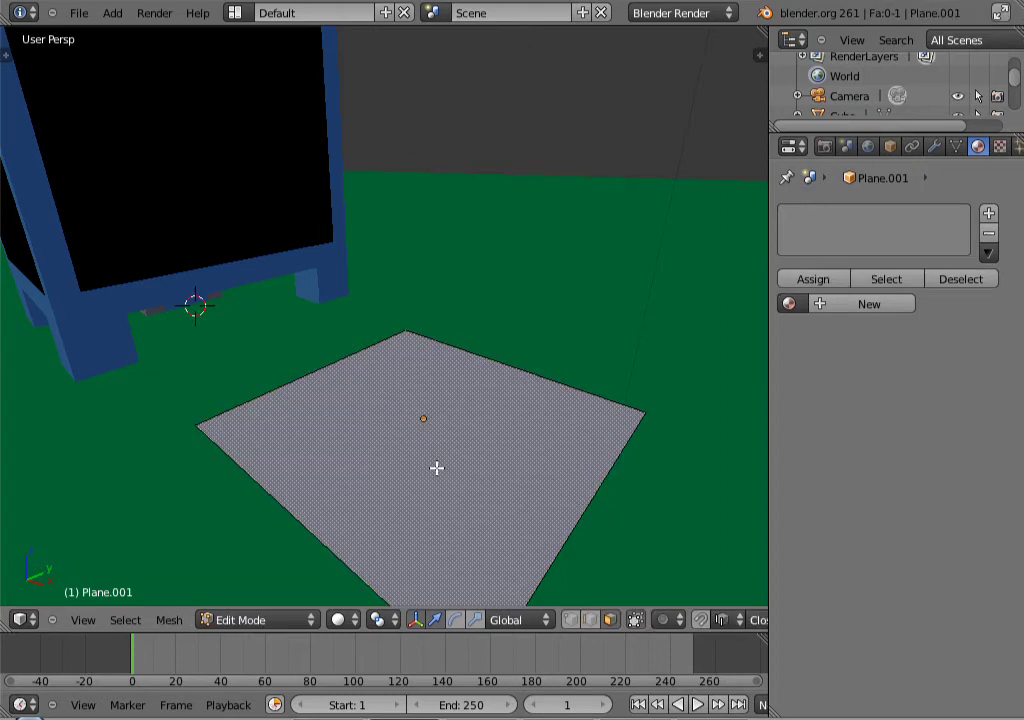
key("ctrl+r")
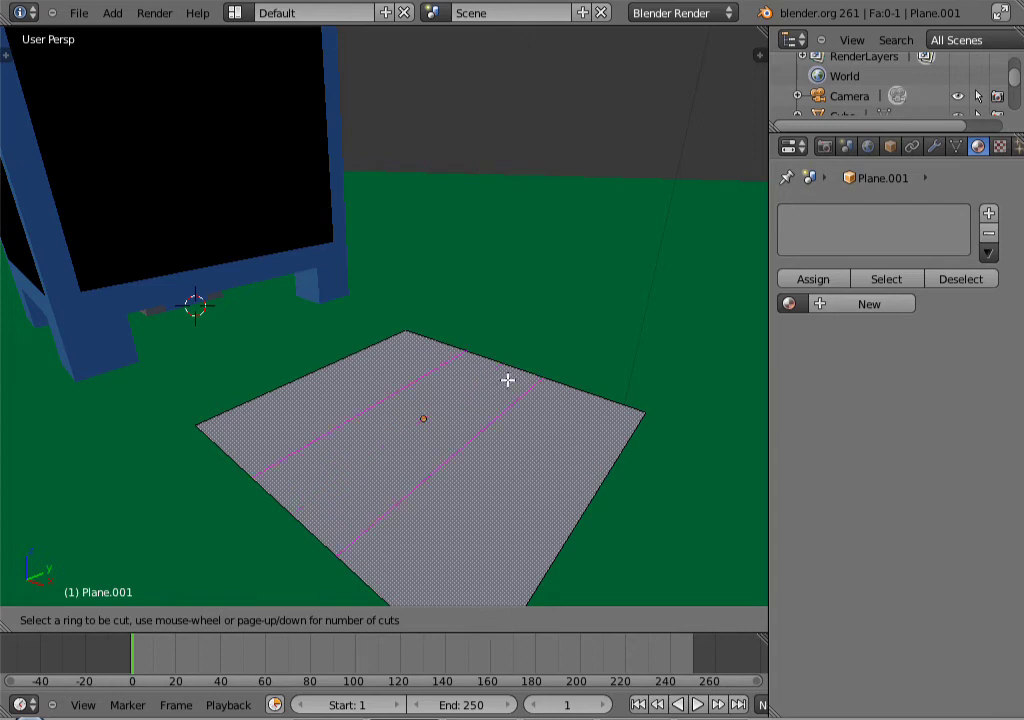
left_click(507, 380)
right_click(507, 380)
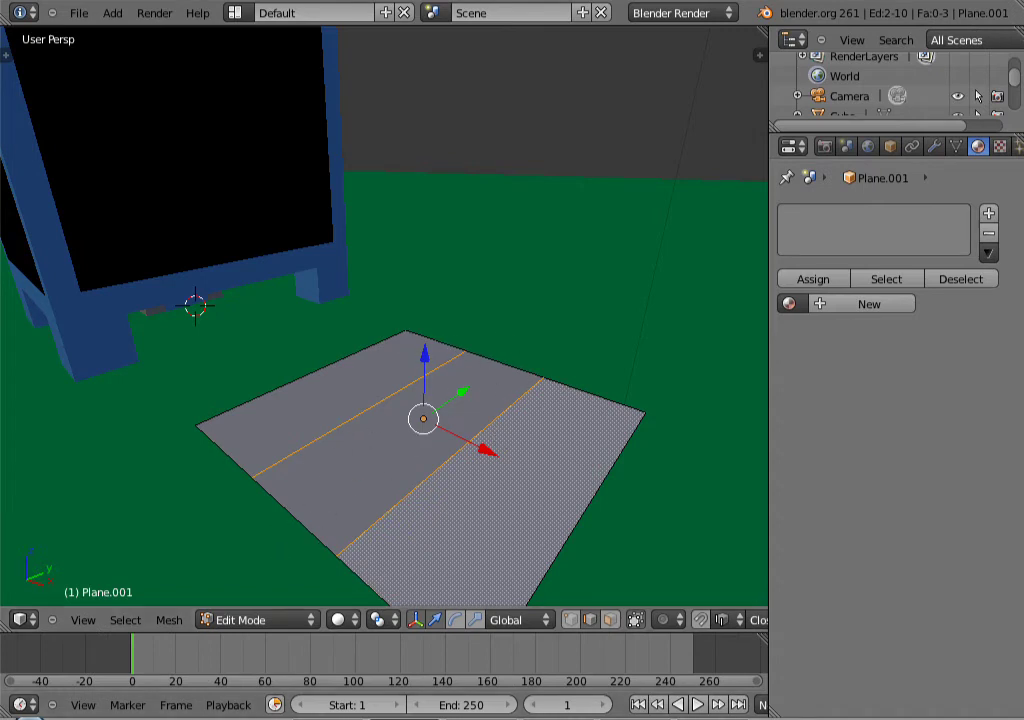
- Check the box reference images in Paint.NET and scale the two loop-cut edges along X into a narrow central strip
middle_click_drag(530, 373, 309, 416)
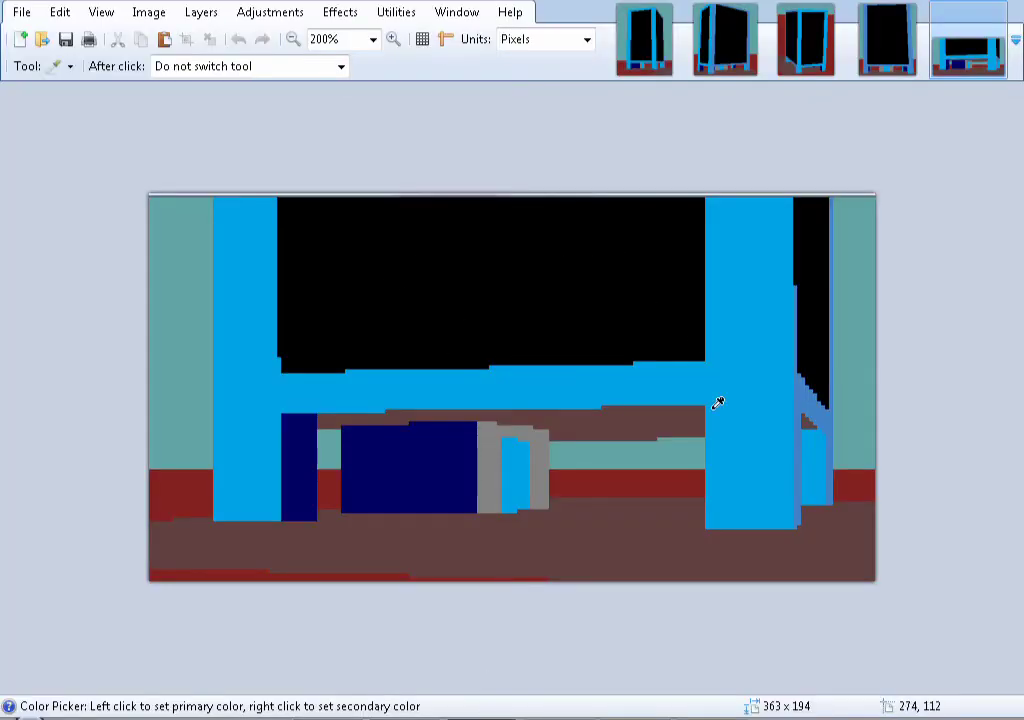
left_click(697, 70)
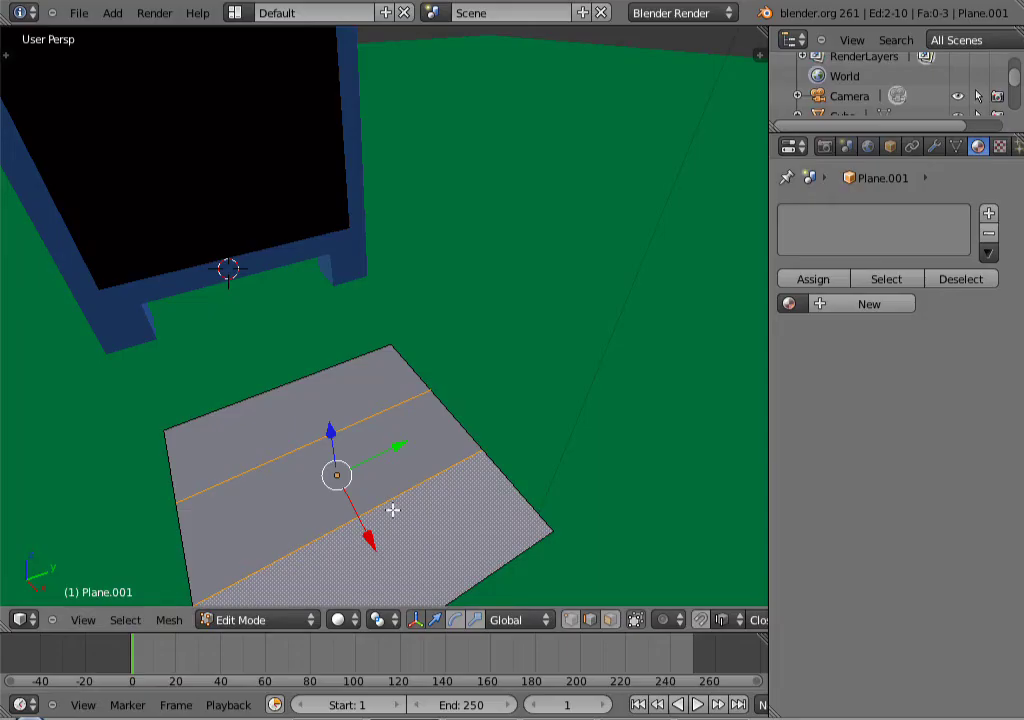
mouse_move(393, 507)
middle_mouse_down()
mouse_move(395, 473)
mouse_move(426, 443)
middle_mouse_up()
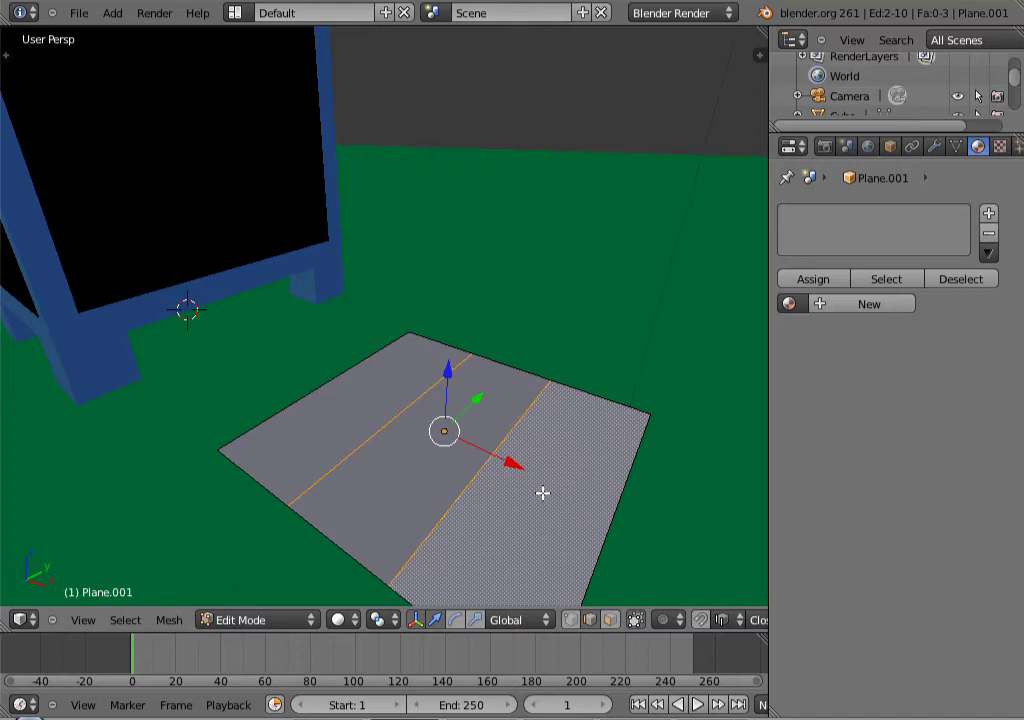
key("s")
key("x")
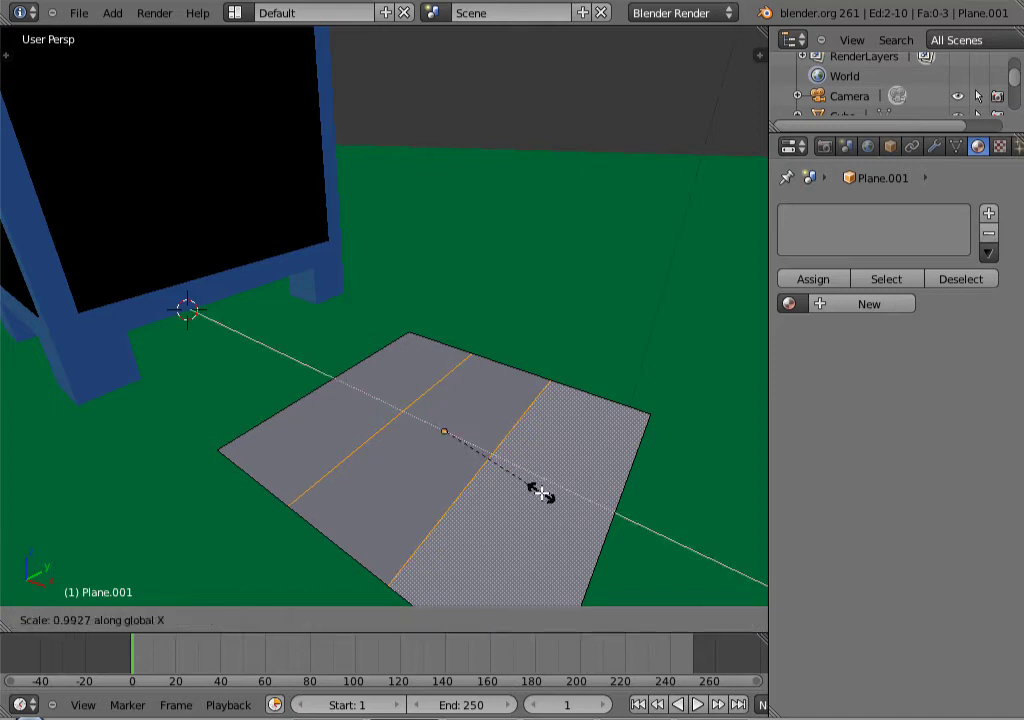
left_click(450, 446)
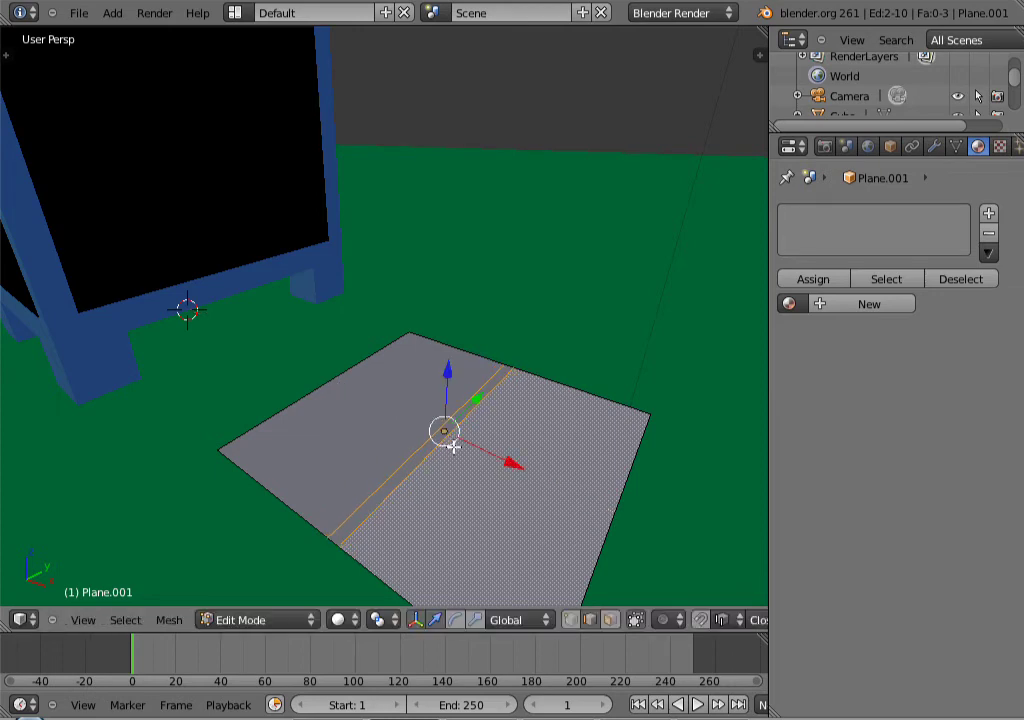
- Switch the mesh selection mode to Face and select the narrow strip in the middle of the plane
right_click(400, 473)
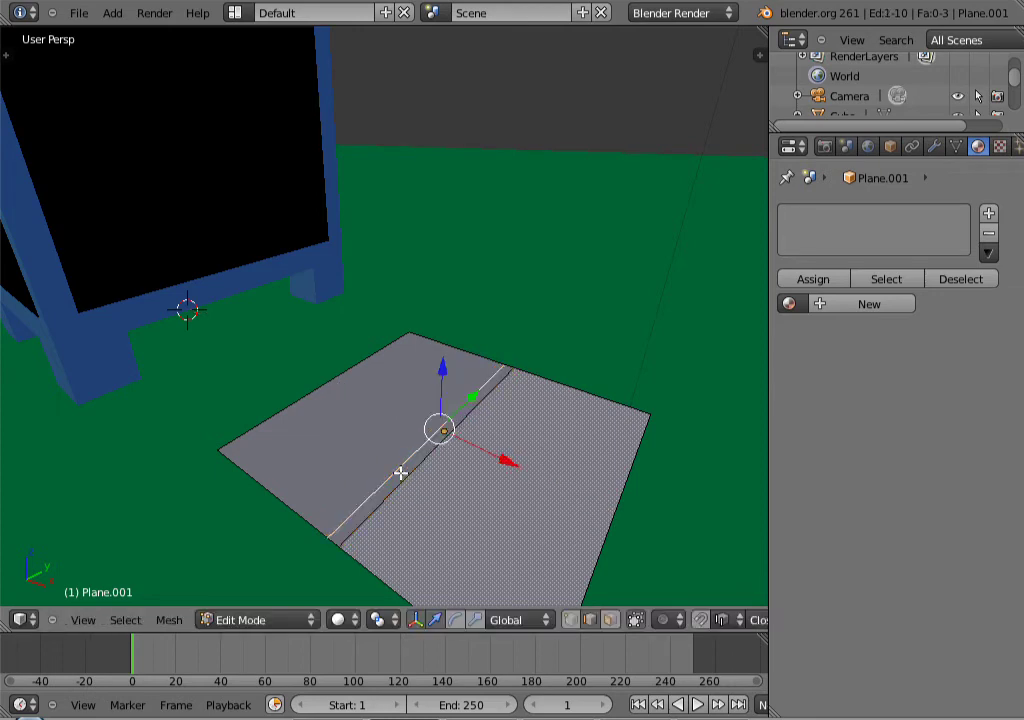
right_click(407, 477)
right_click(394, 469)
right_click(409, 474)
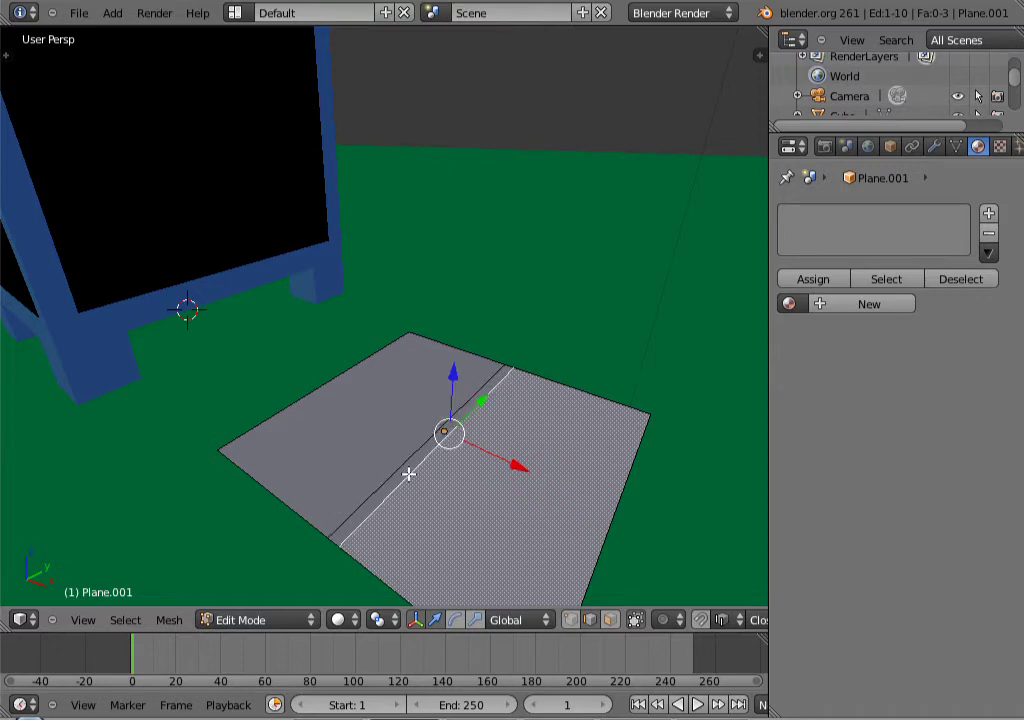
key("ctrl+Tab")
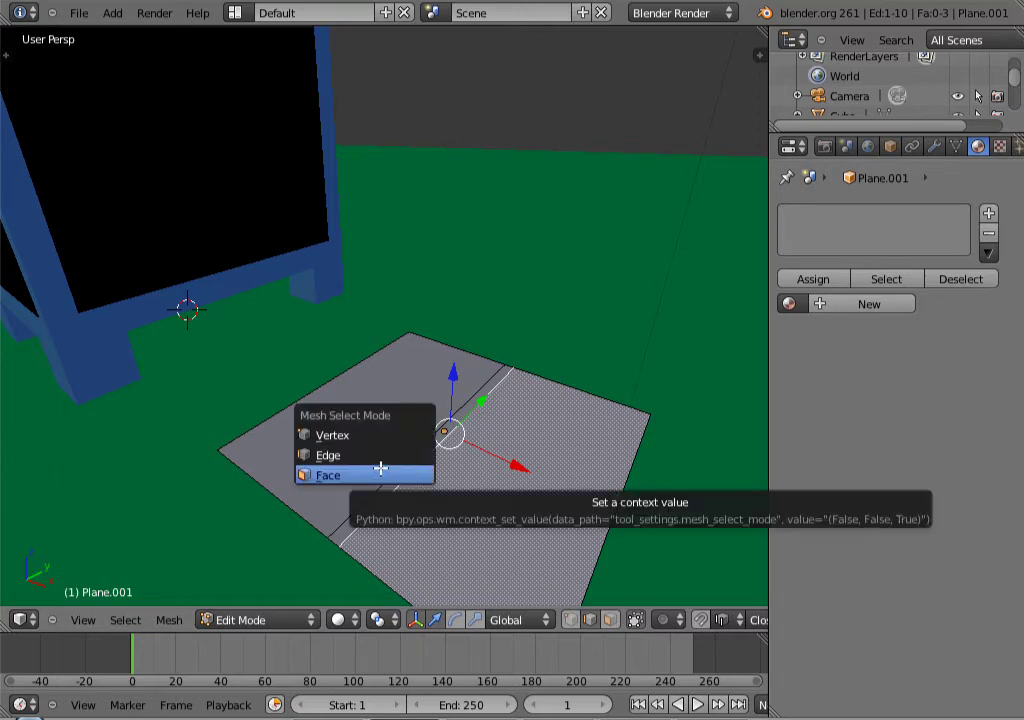
left_click(408, 472)
right_click(409, 468)
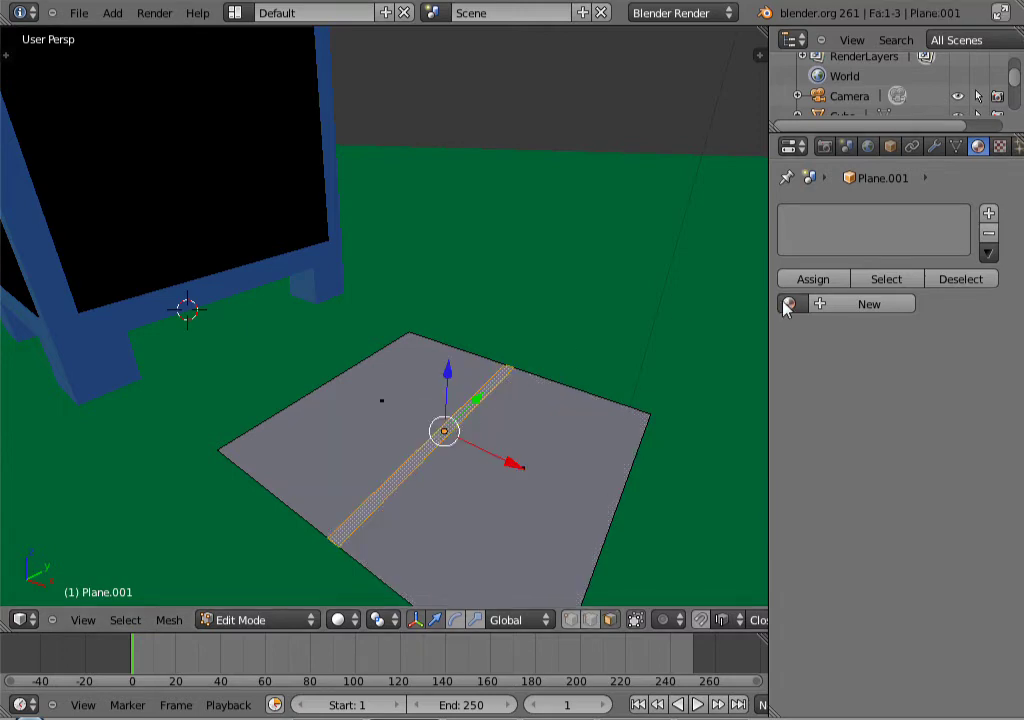
right_click(490, 429)
right_click(451, 423)
- Create two new materials on the plane in separate slots and name the second one White
left_click(864, 307)
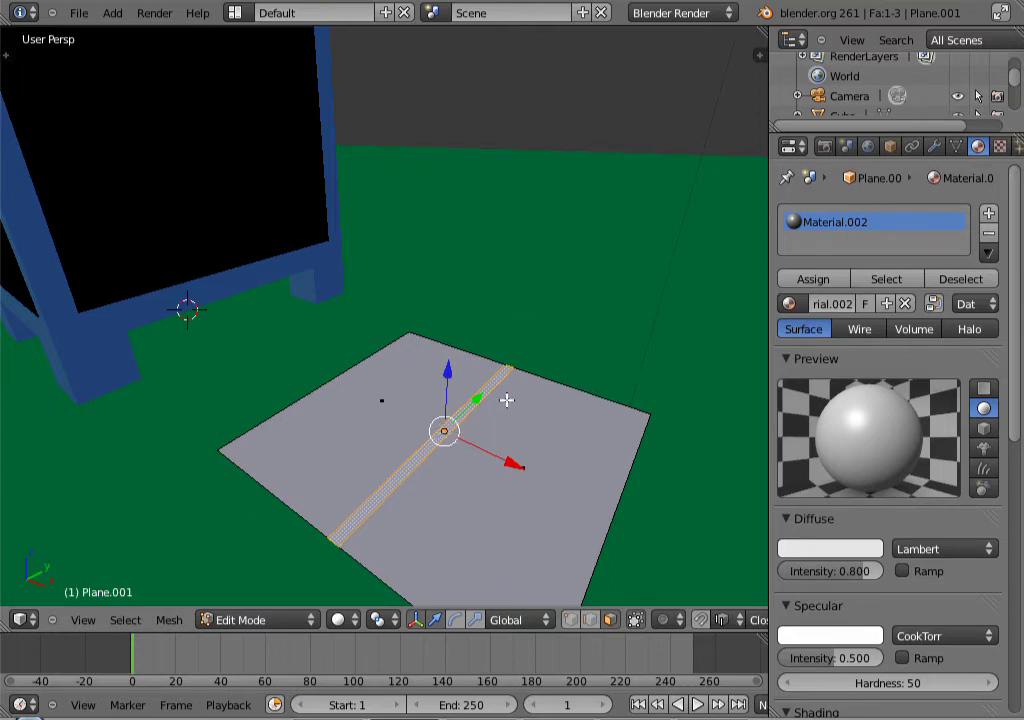
left_click(988, 214)
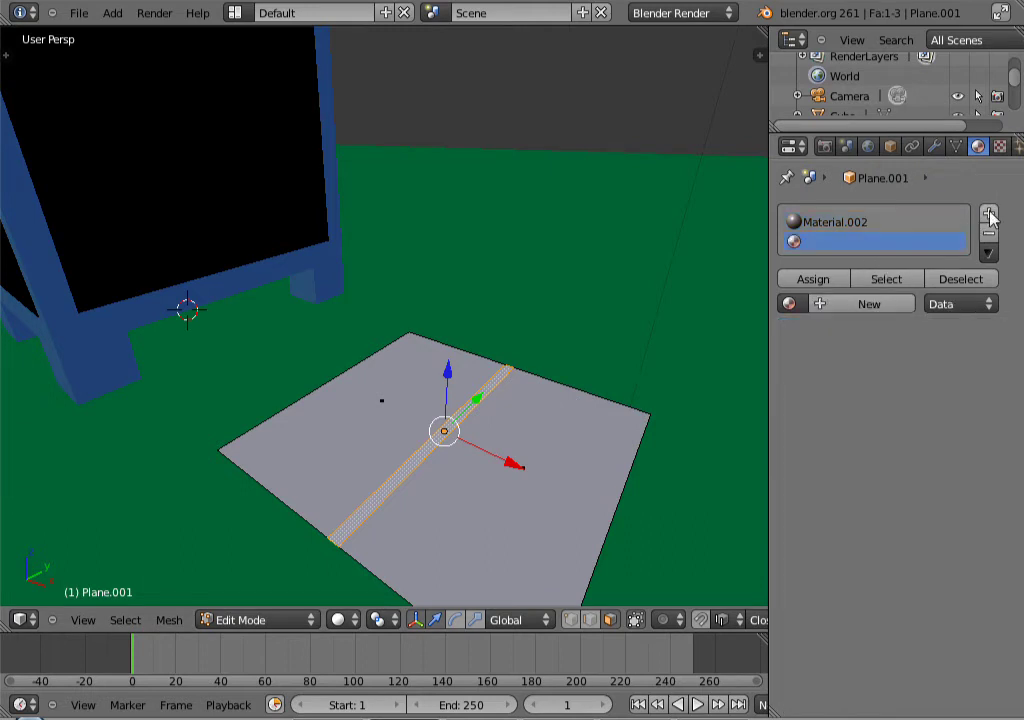
left_click(850, 303)
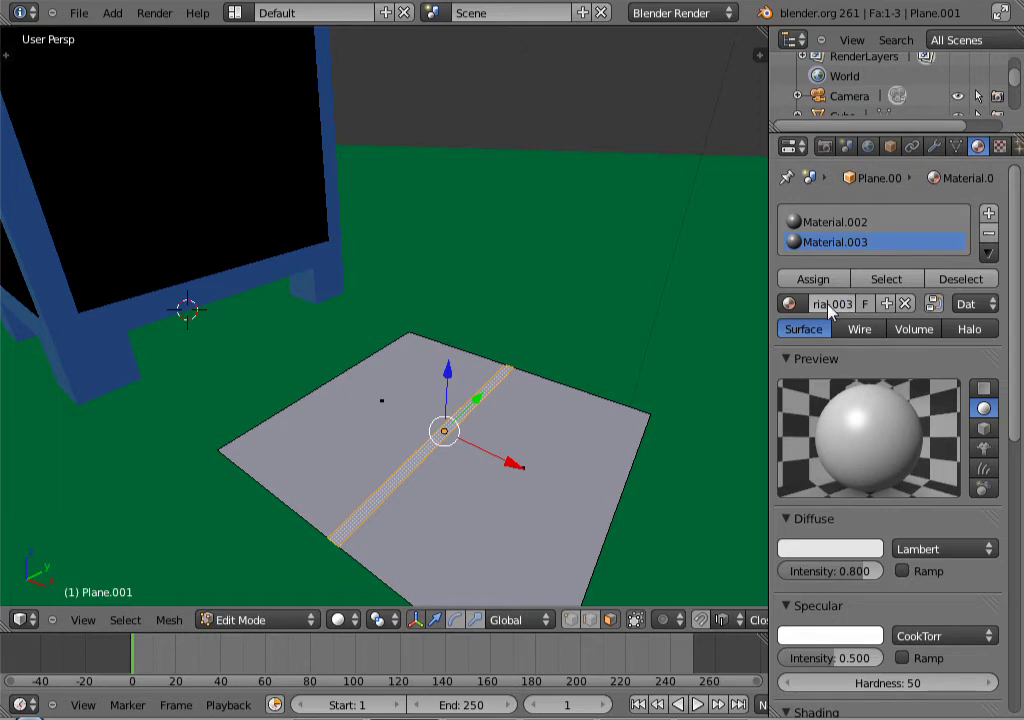
left_click(830, 313)
key("BackSpace")
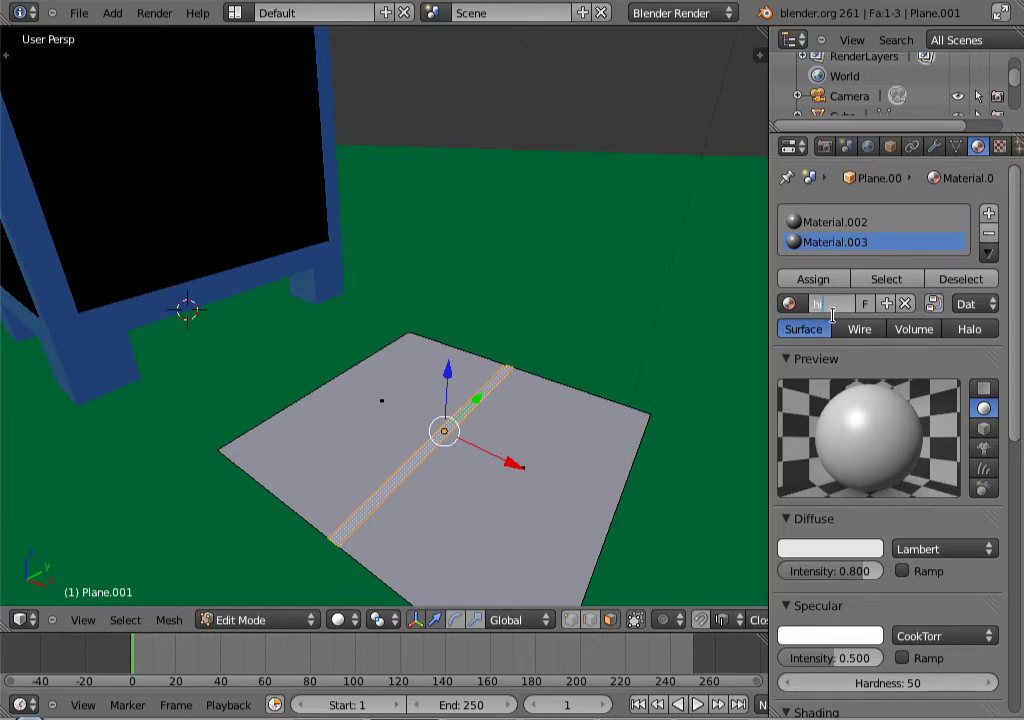
type("White")
key("Return")
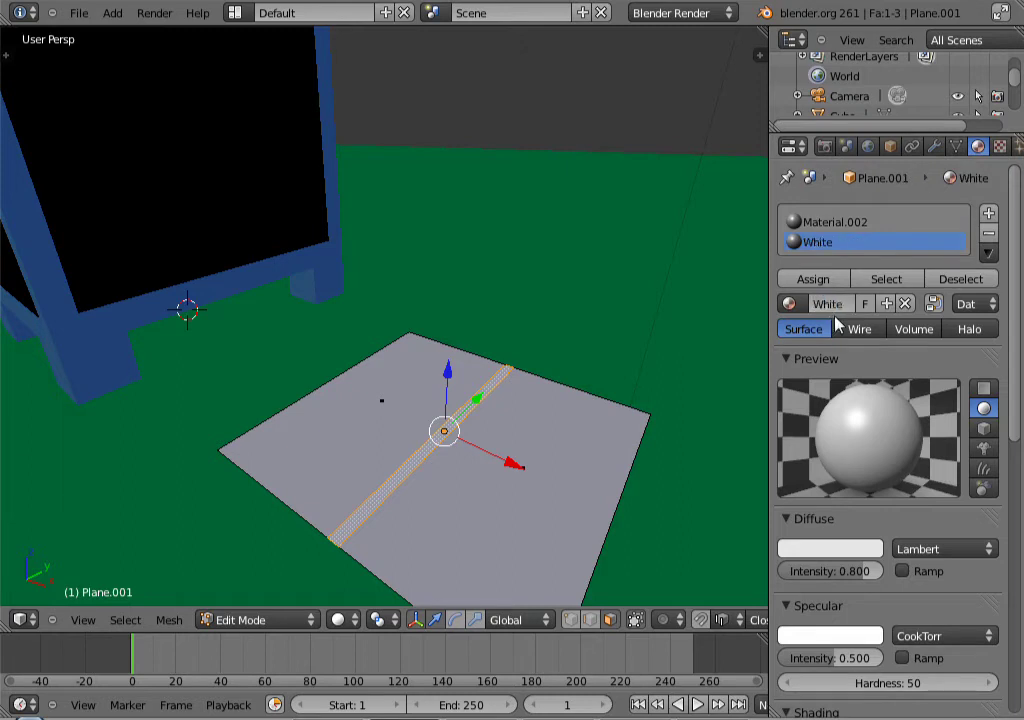
- Raise the White material's diffuse colour to full brightness, assign it to the selected strip and return to Object Mode
left_click(836, 552)
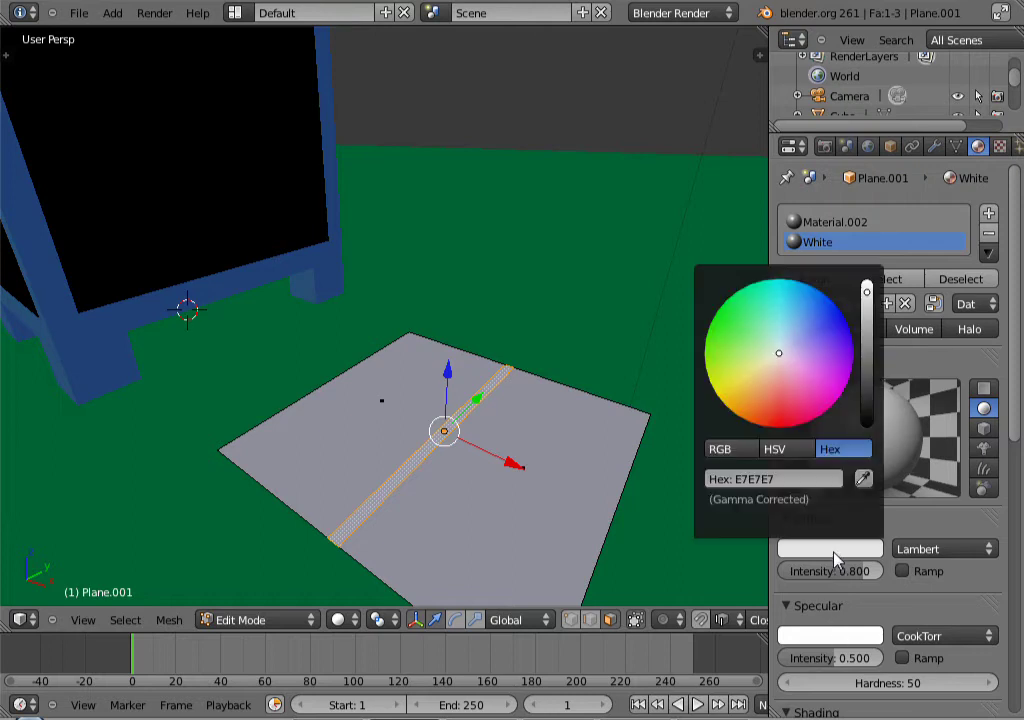
left_click_drag(869, 331, 866, 279)
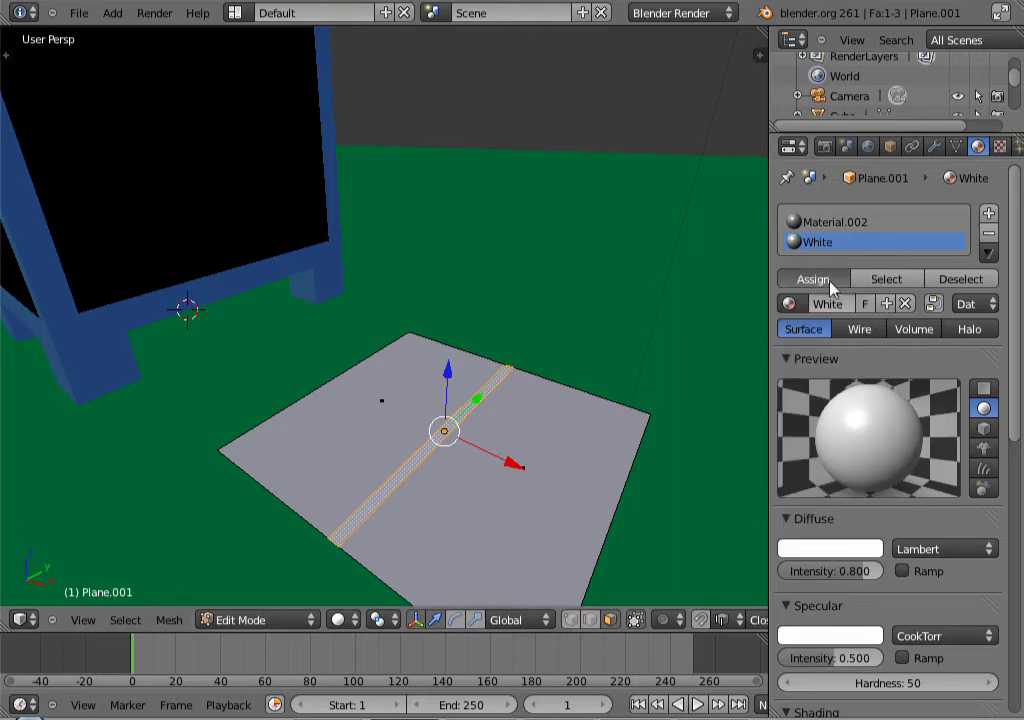
left_click(826, 280)
key("Tab")
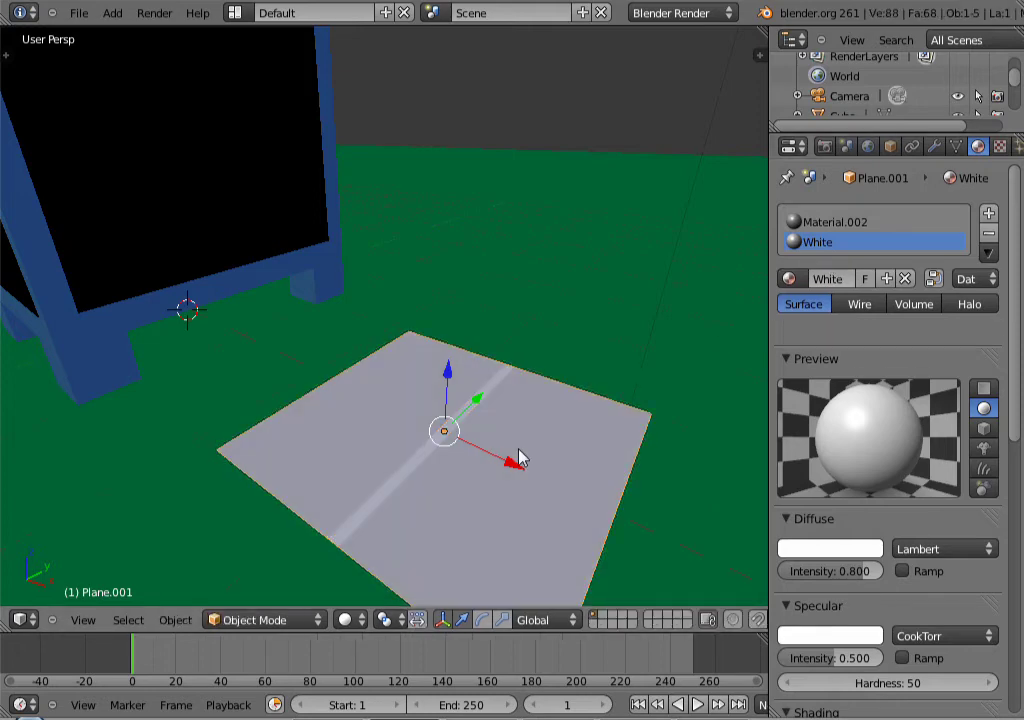
middle_click_drag(500, 471, 476, 428)
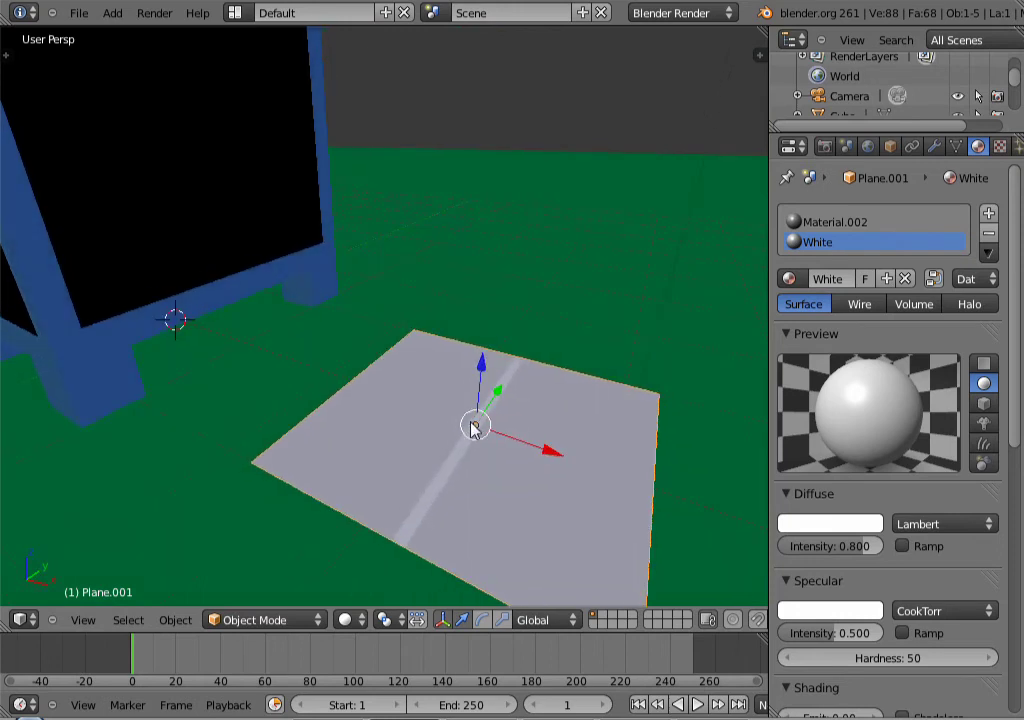
- Assign the existing Grey material to the plane's first material slot in place of Material.002
left_click(852, 226)
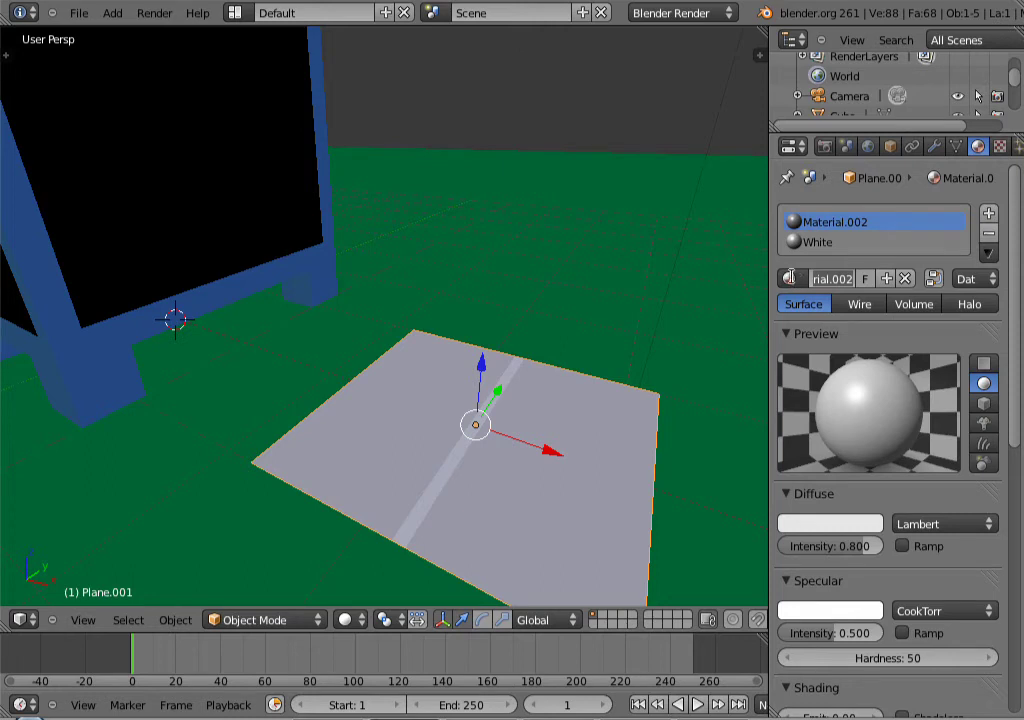
left_click(791, 280)
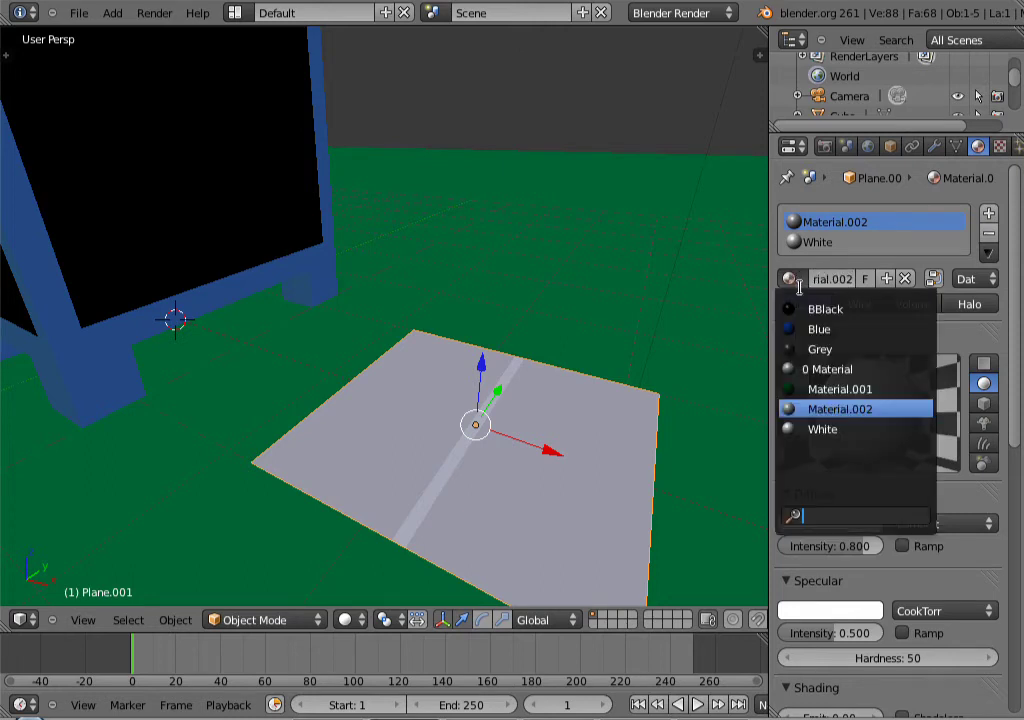
left_click(820, 348)
- Scale the grey plane with the white strip along global Y into a long road running past the box
middle_click_drag(430, 457, 507, 449)
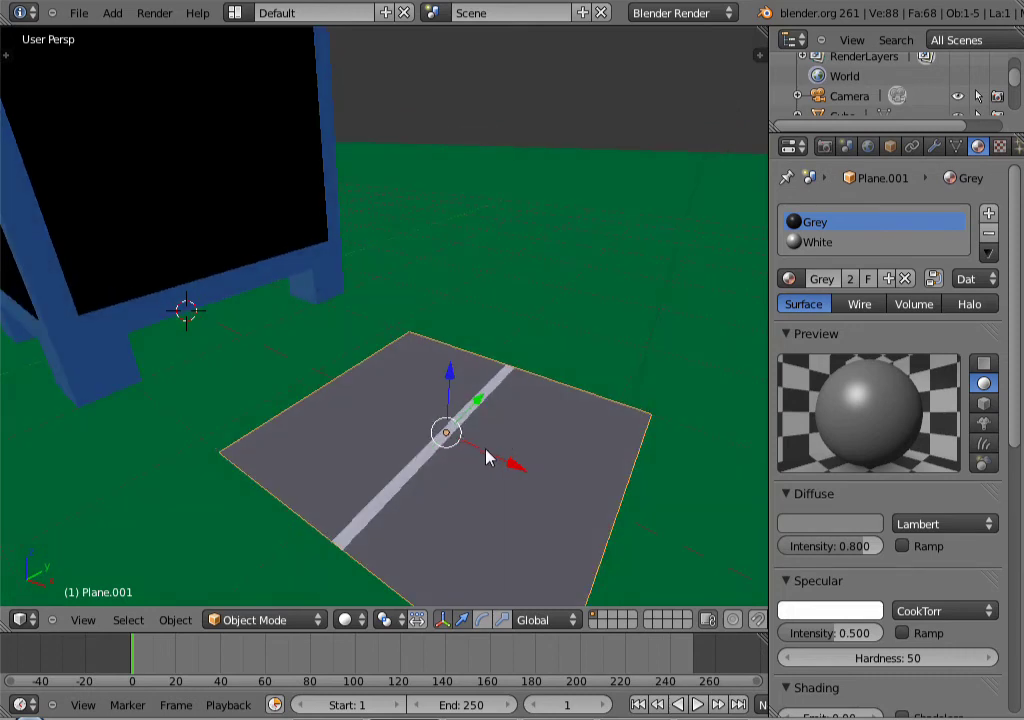
middle_click_drag(489, 457, 476, 458)
scroll(476, 458, "down", 4)
middle_click_drag(528, 405, 471, 465)
middle_click_drag(443, 517, 400, 458)
key("s")
key("y")
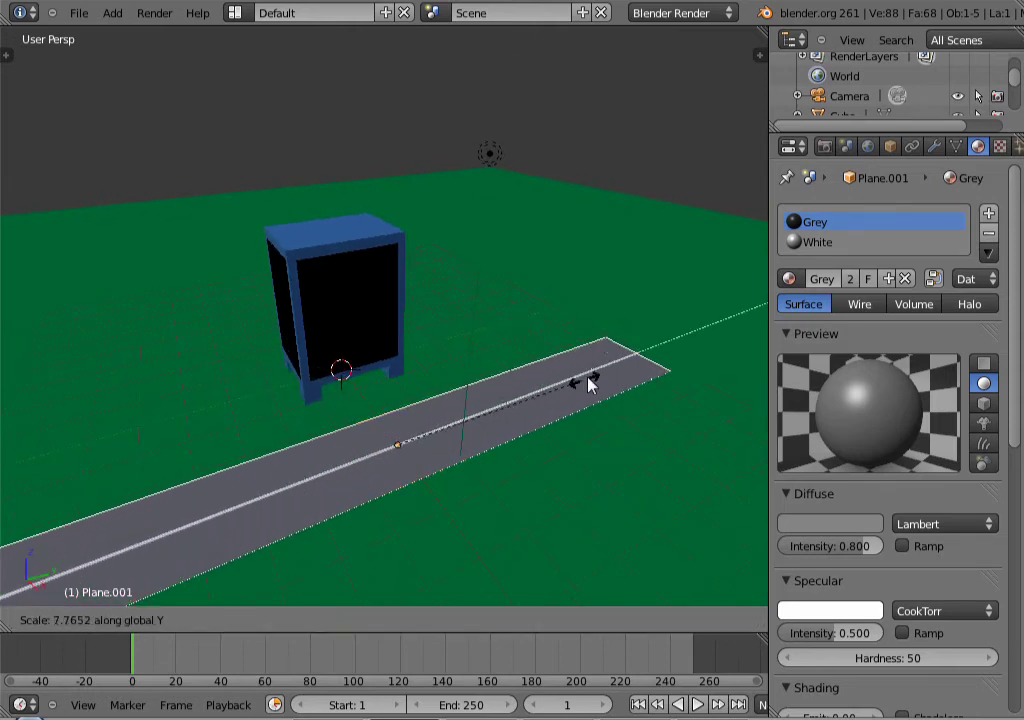
left_click(919, 198)
- Duplicate the blue and black box and place the copy about 6.4 units away along global Y
middle_click_drag(478, 398, 440, 430)
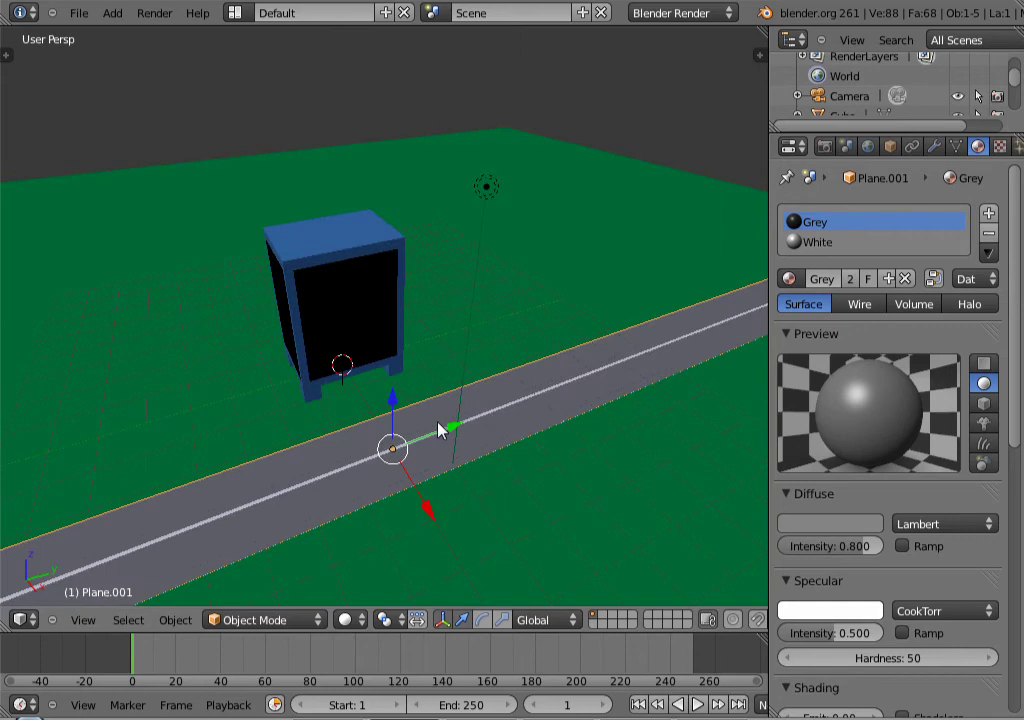
right_click(343, 319)
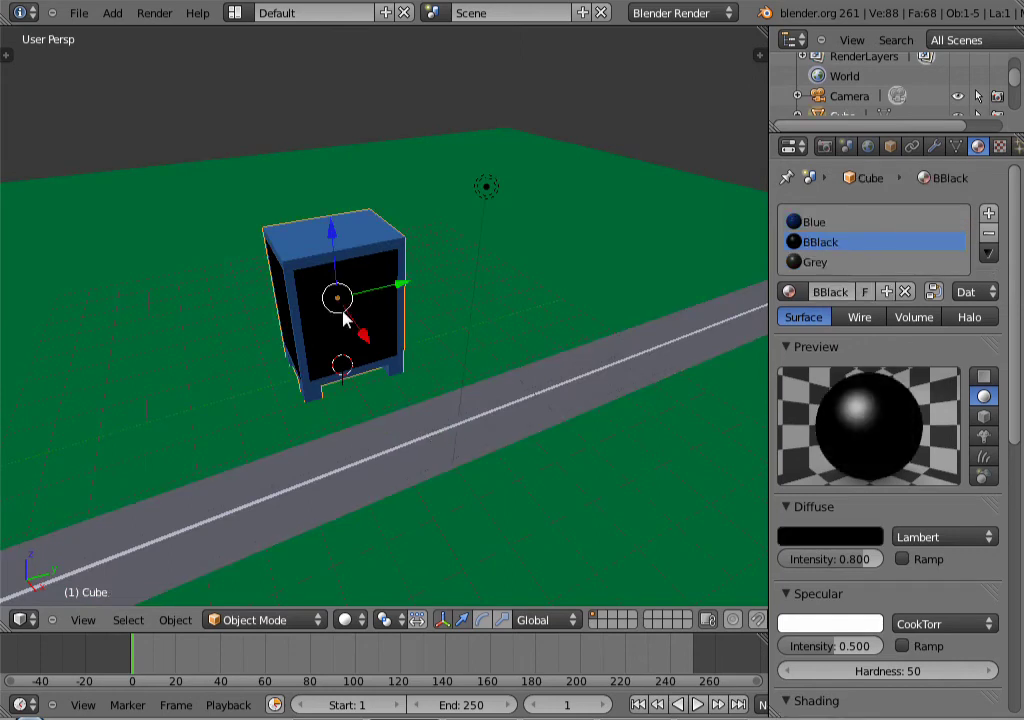
key("shift+d")
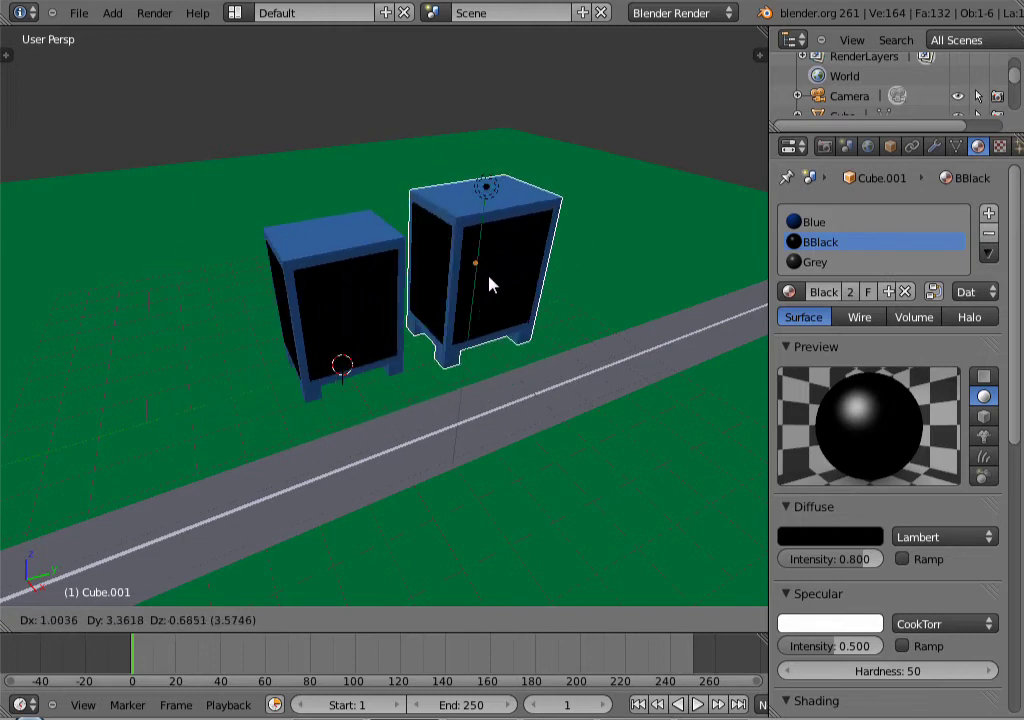
key("y")
key("x")
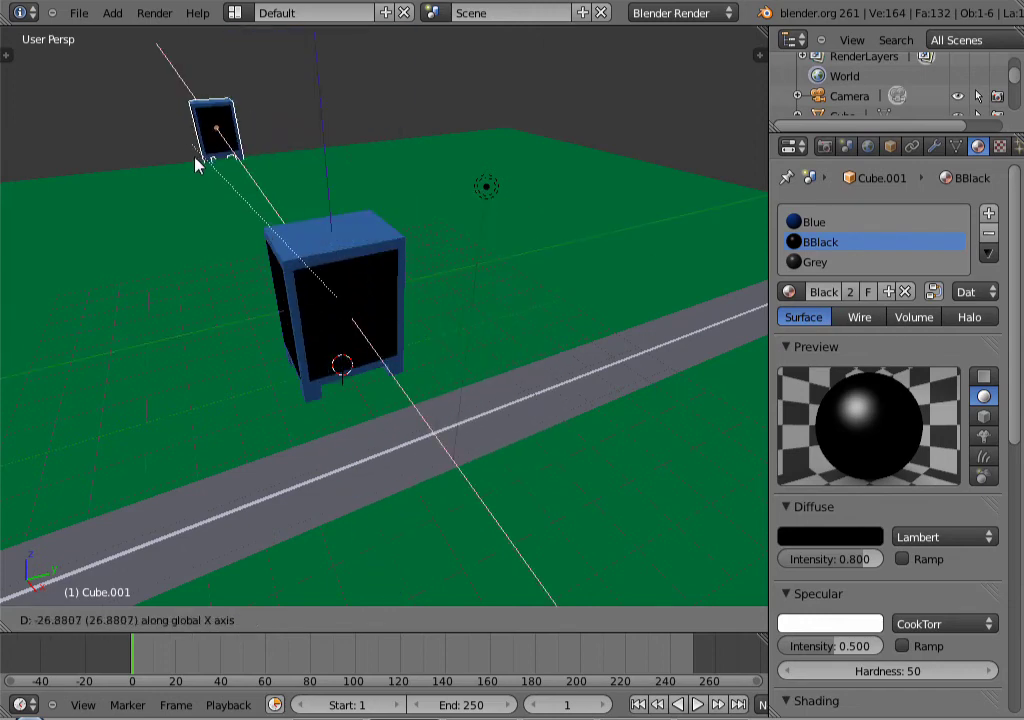
key("y")
key("z")
key("x")
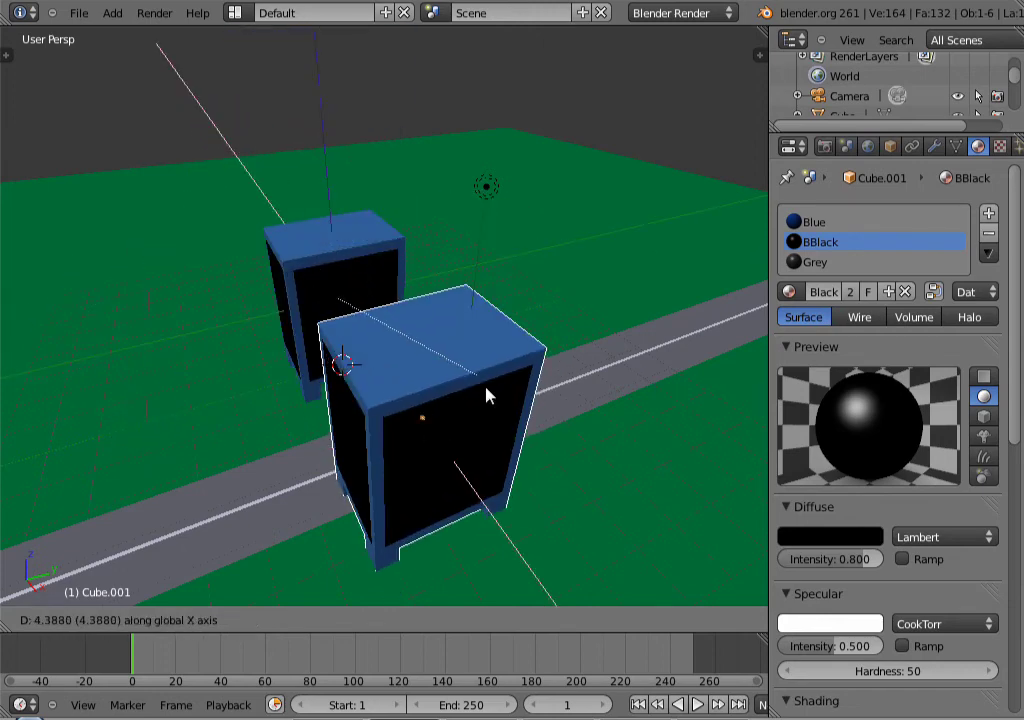
key("y")
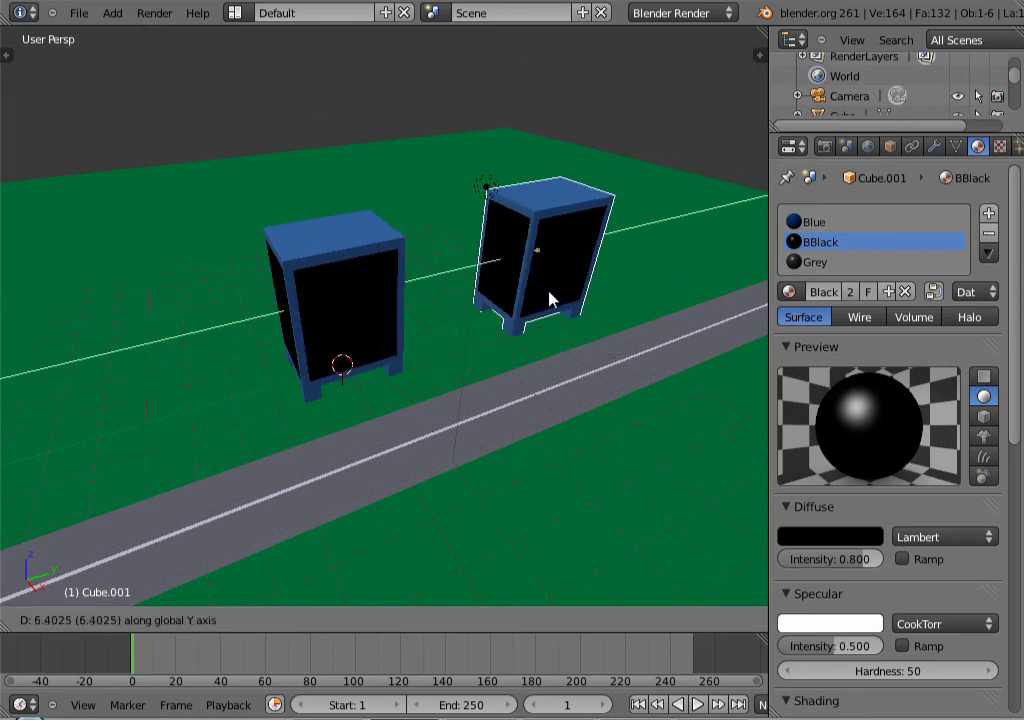
left_click(549, 300)
- Select the camera and move it along global Y closer to the two boxes
middle_click_drag(578, 473, 407, 428)
middle_click_drag(137, 322, 248, 345)
right_click(232, 338)
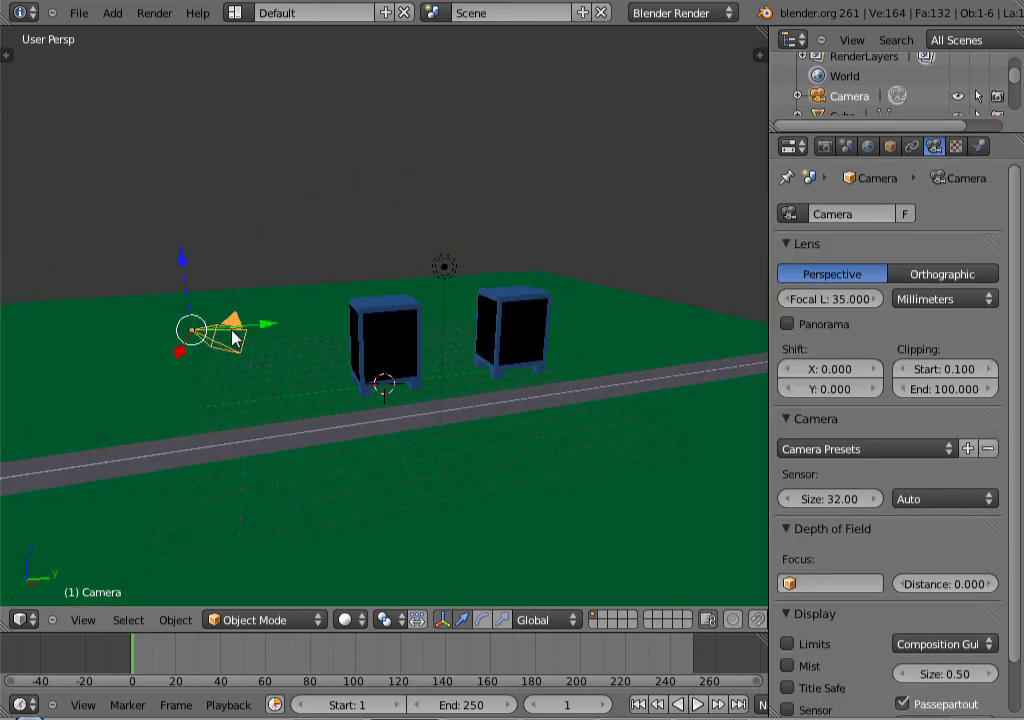
right_click(446, 266)
middle_click_drag(448, 267, 437, 308)
middle_click_drag(443, 376, 381, 404)
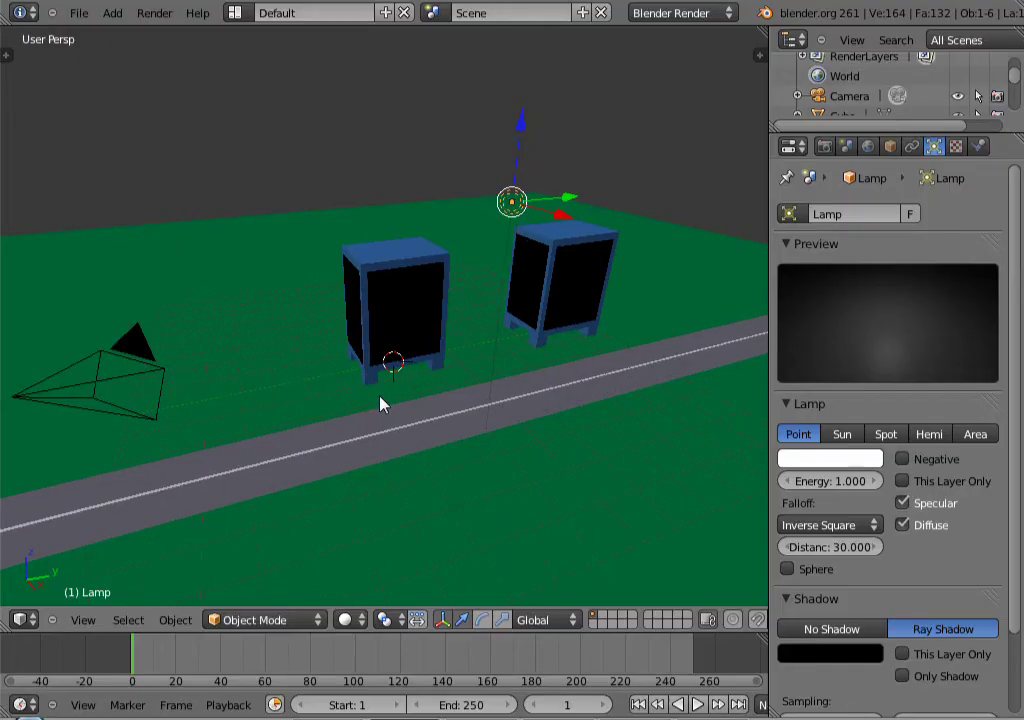
middle_click_drag(173, 388, 214, 399)
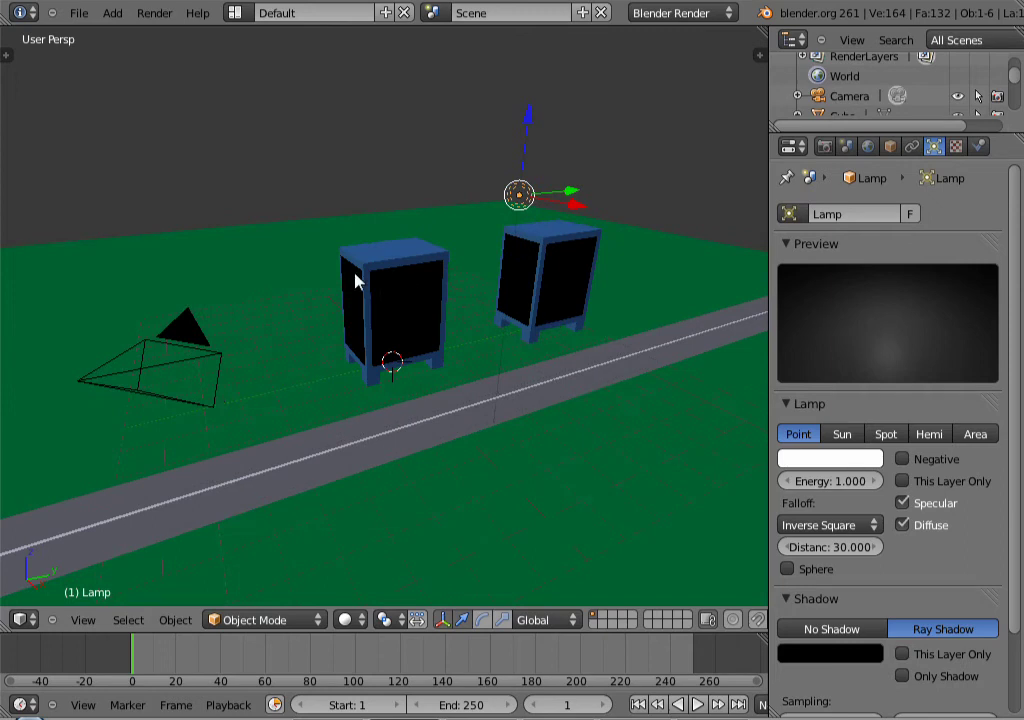
right_click(216, 375)
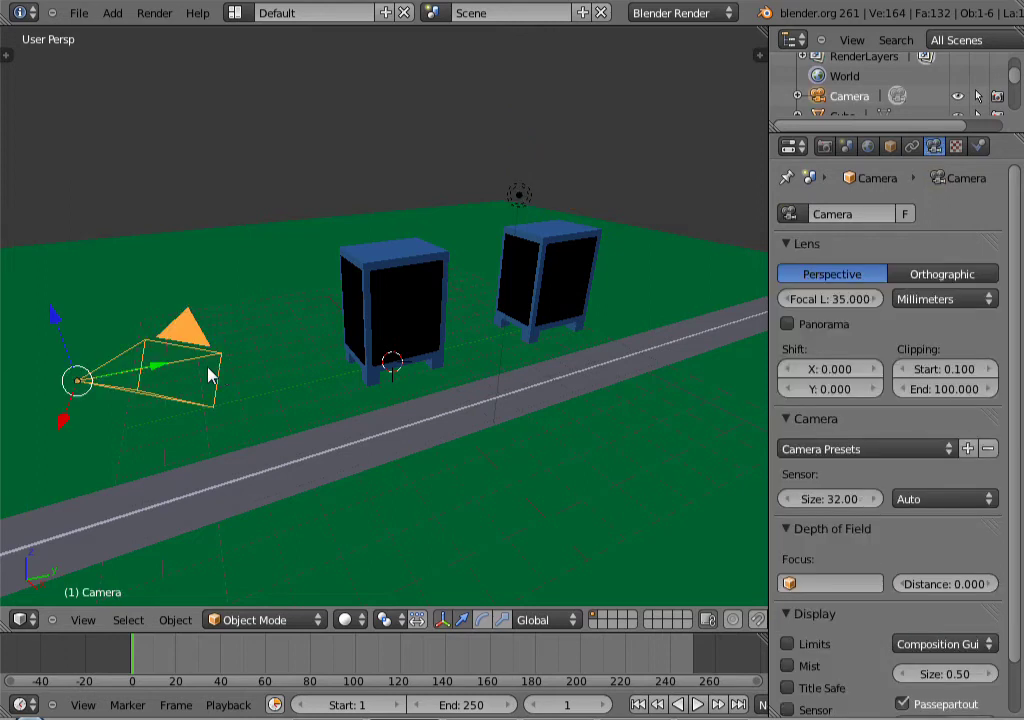
left_click_drag(118, 372, 200, 370)
- Move the lamp along X toward the road and lower it along Z
right_click(522, 198)
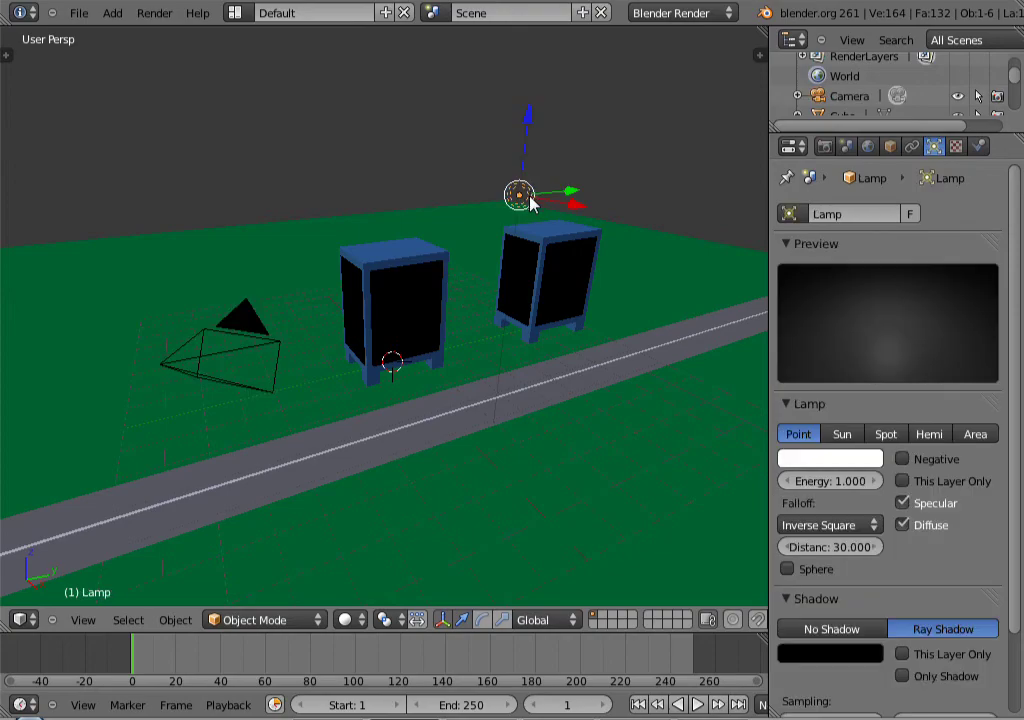
key("g")
key("x")
left_click(626, 203)
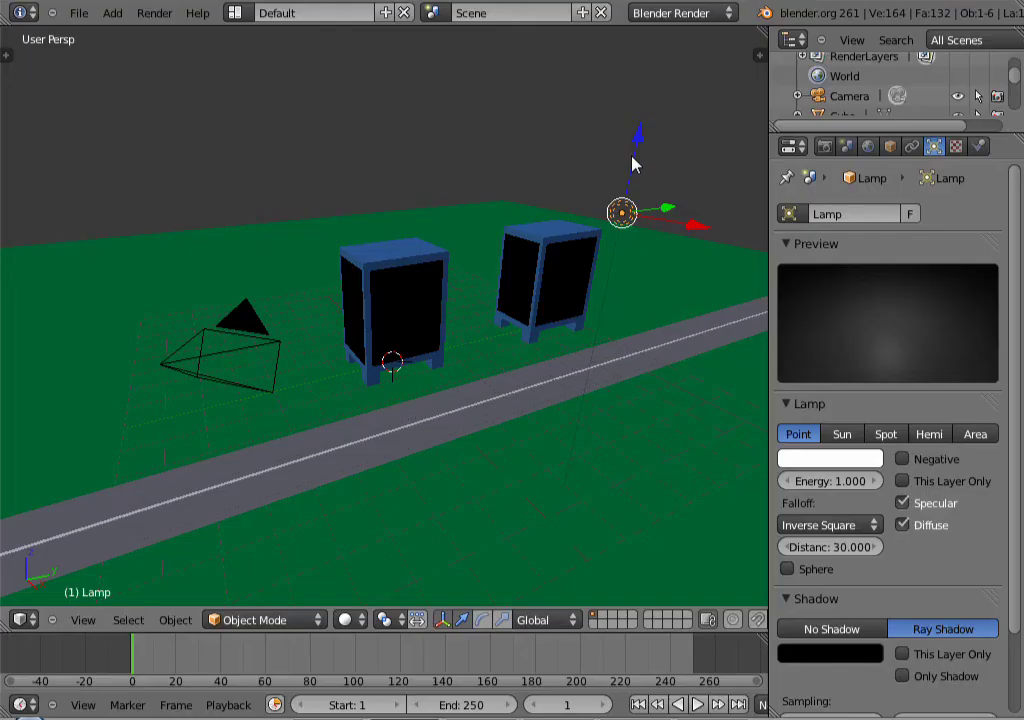
left_click_drag(633, 155, 633, 251)
- Shift the lamp along Y past the second box and lower it slightly more along Z
key("g")
key("y")
left_click(686, 303)
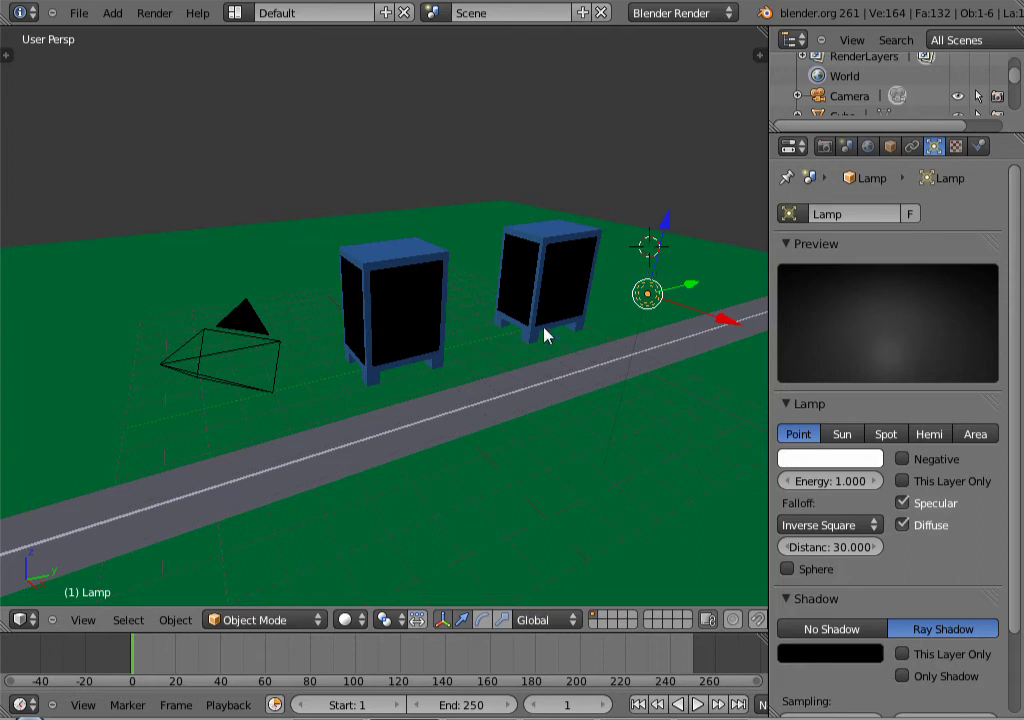
key("g")
key("z")
left_click(681, 300)
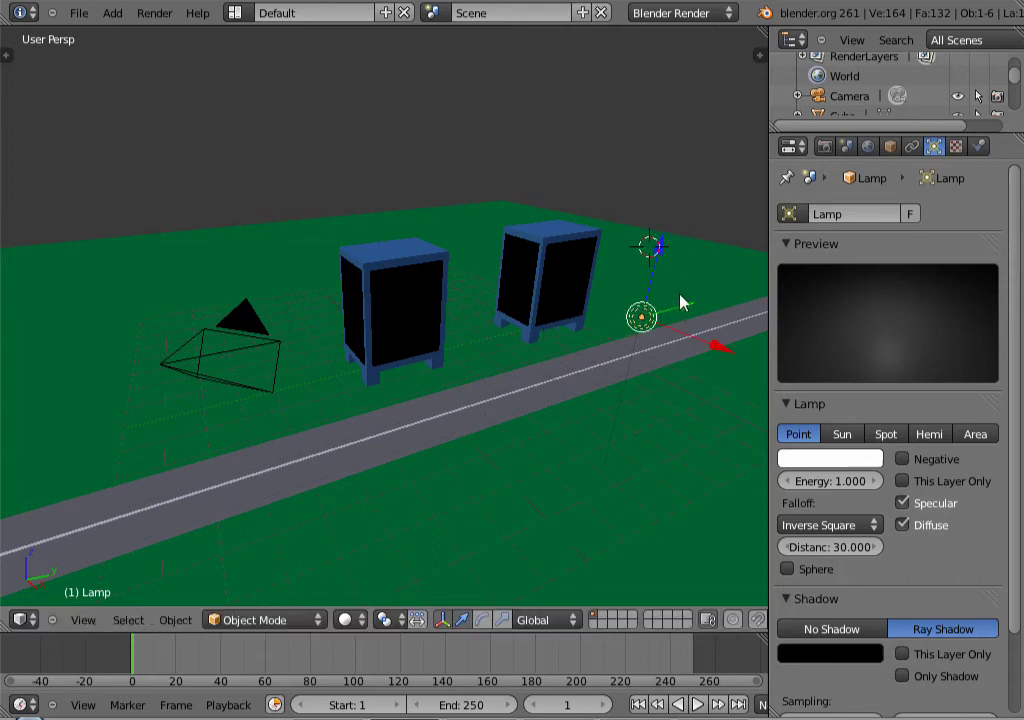
- Move the lamp back along Y and farther out along X, across the road from the boxes
key("g")
key("y")
left_click(610, 333)
key("g")
key("x")
left_click(660, 383)
- Look through the selected camera, render a test image of the scene and close the render
right_click(254, 356)
right_click(277, 366)
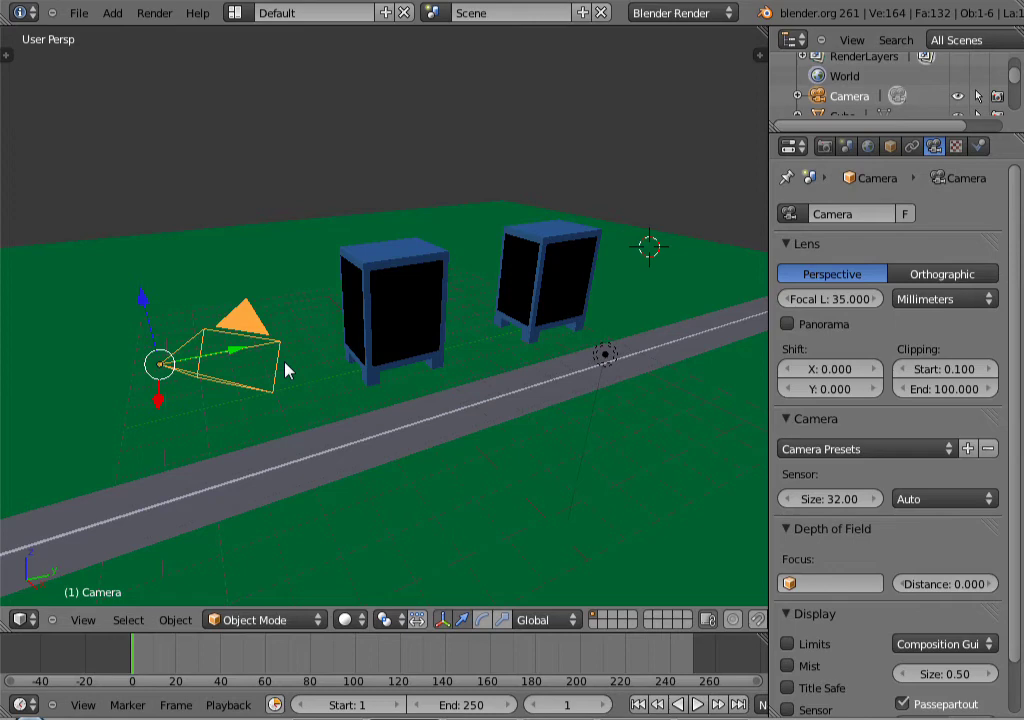
key("KP_0")
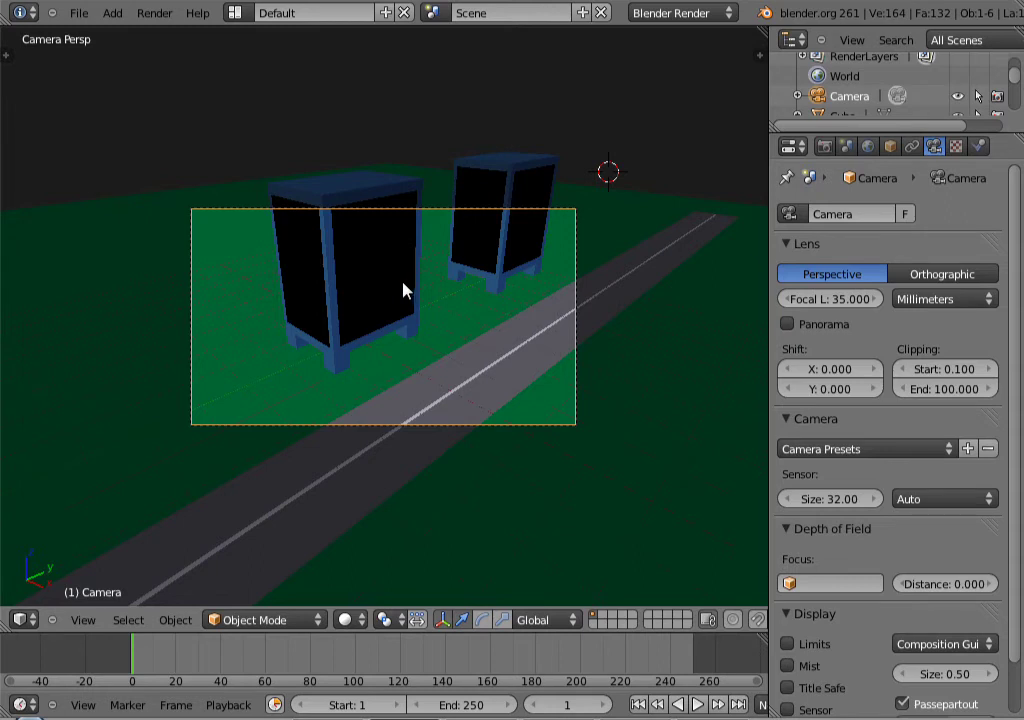
key("F12")
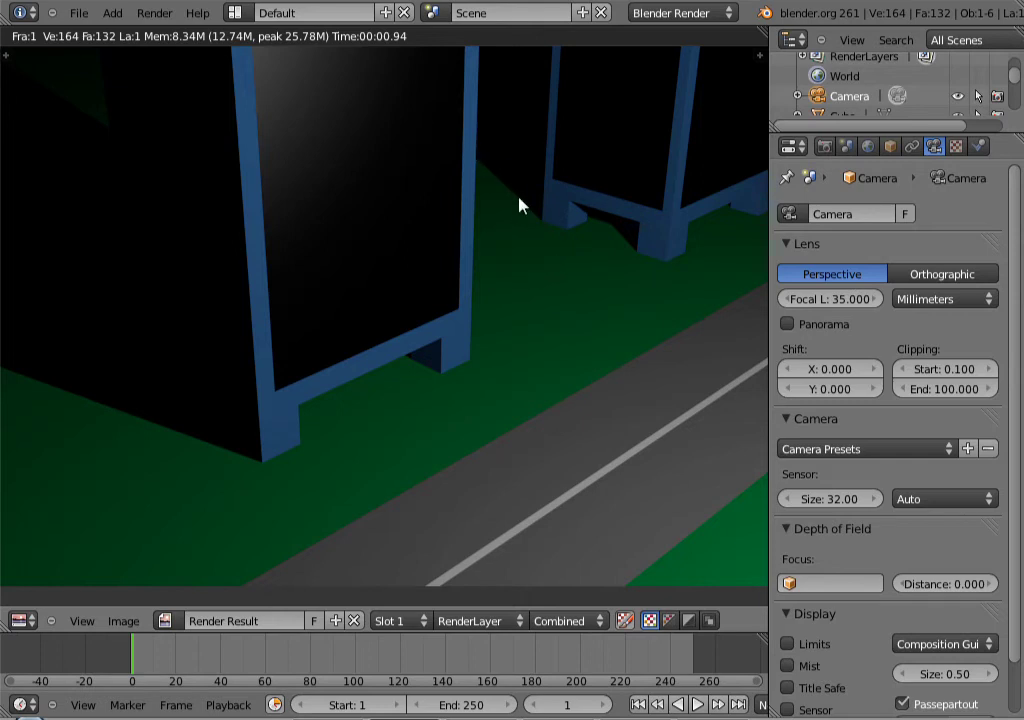
key("Escape")
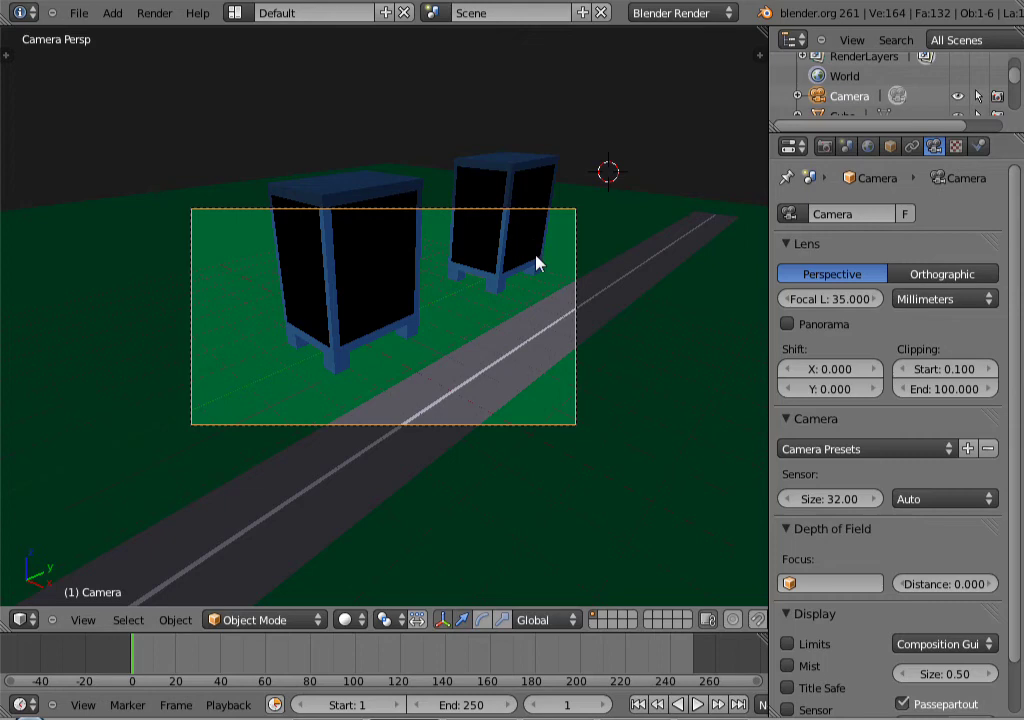
- Align the camera to a closer view of the two boxes and the road and check its framing
middle_click_drag(544, 290, 478, 320)
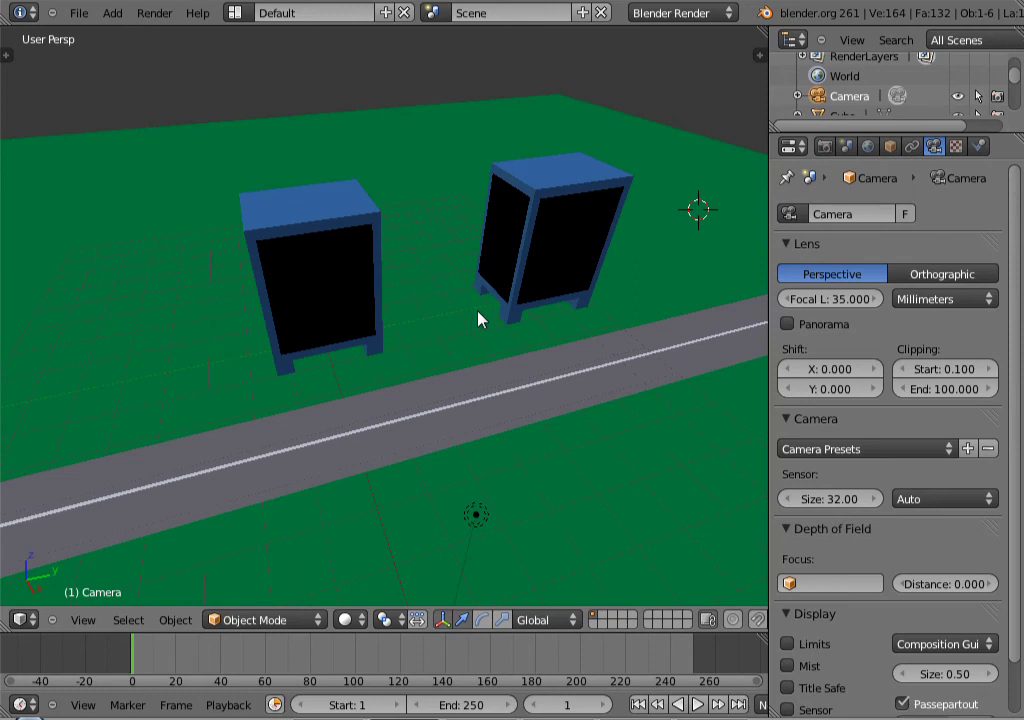
middle_click_drag(503, 320, 461, 361)
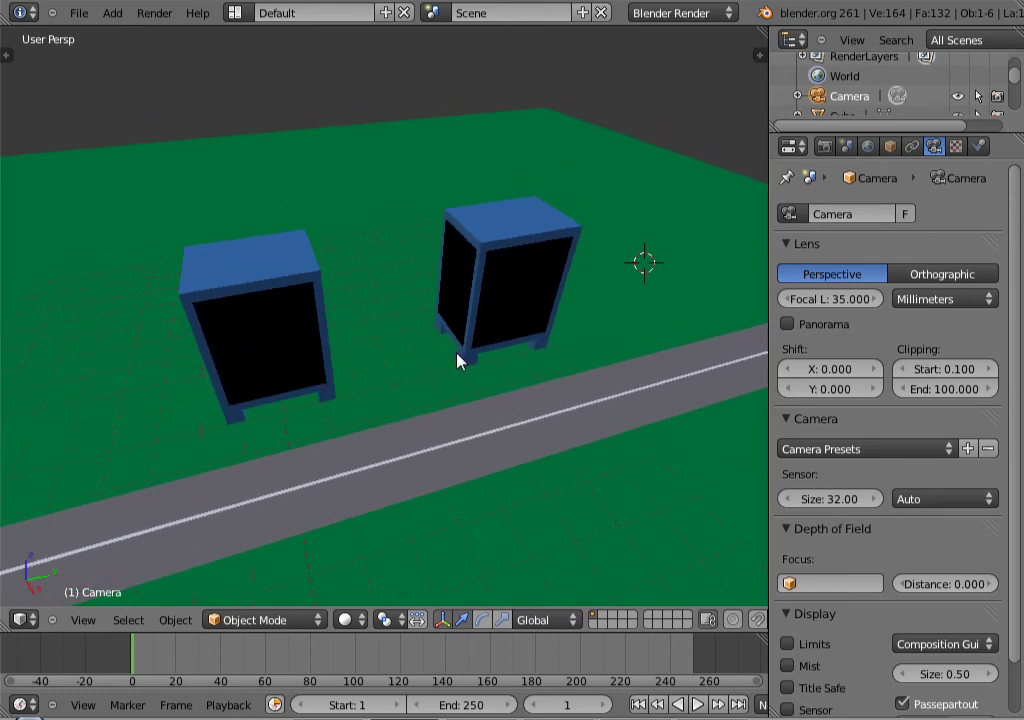
middle_click_drag(459, 359, 478, 337)
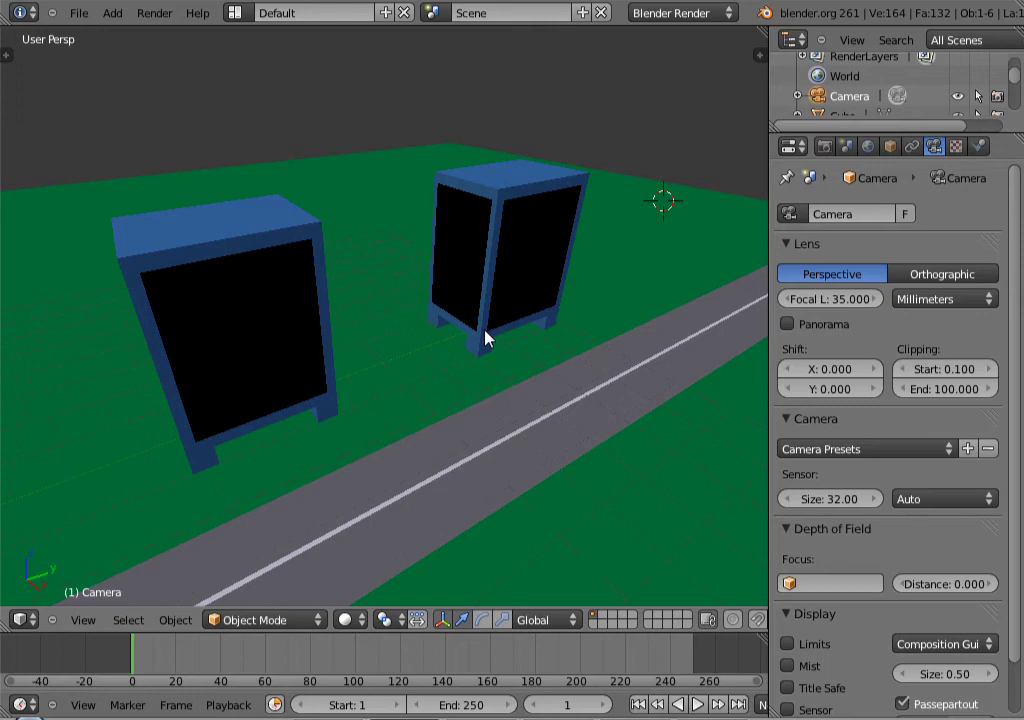
key("ctrl+alt+KP_0")
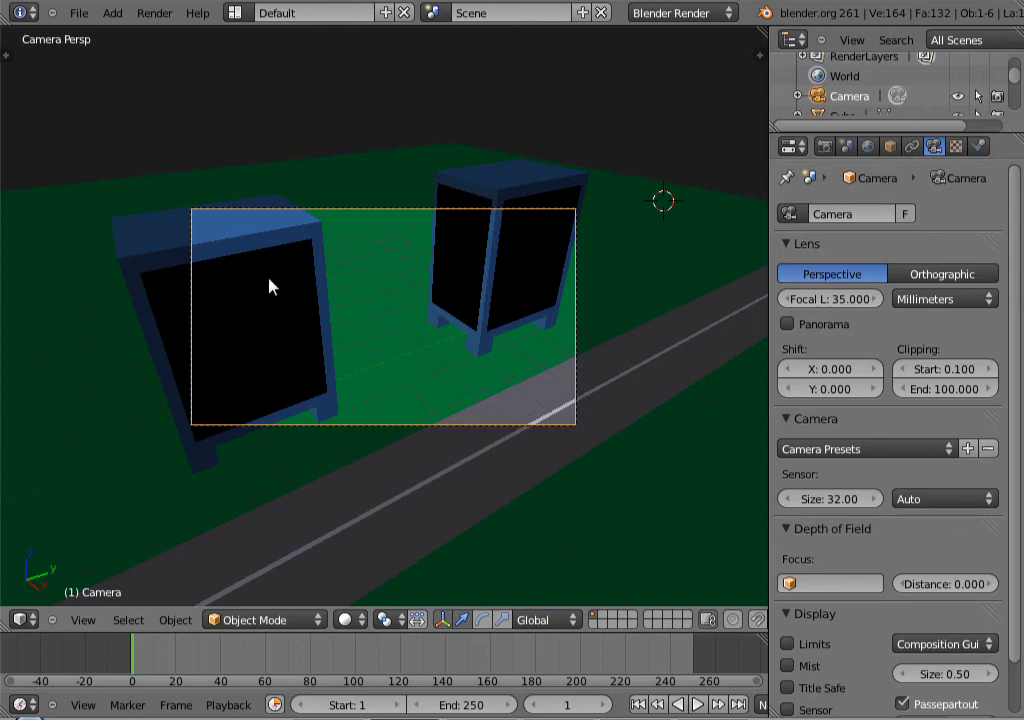
scroll(340, 310, "down", 2)
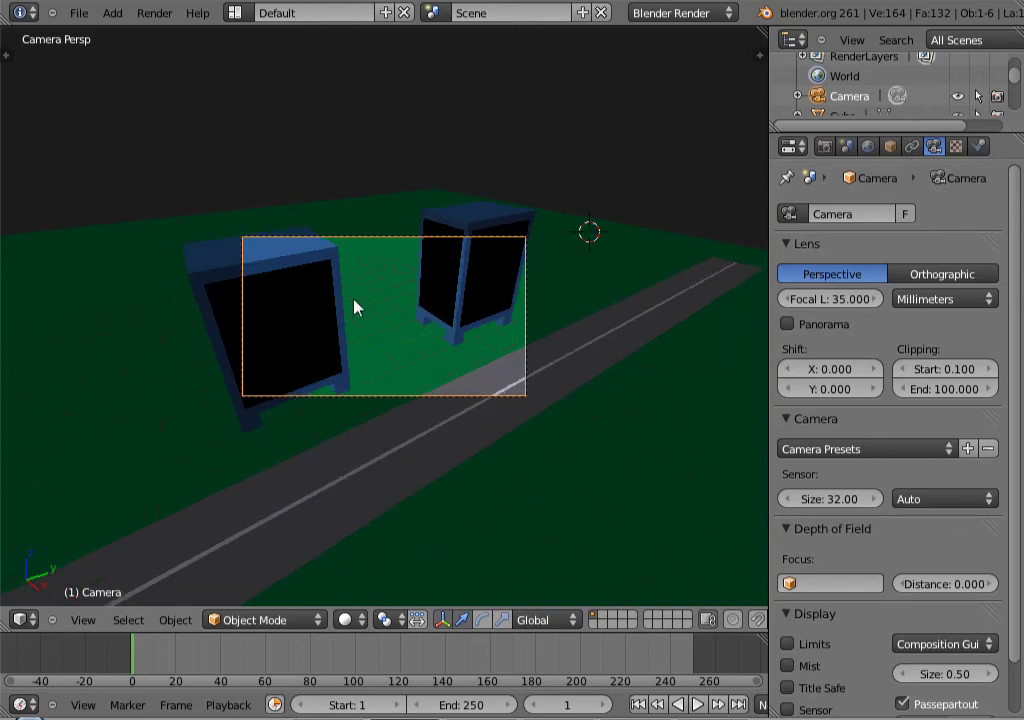
scroll(355, 308, "up", 2)
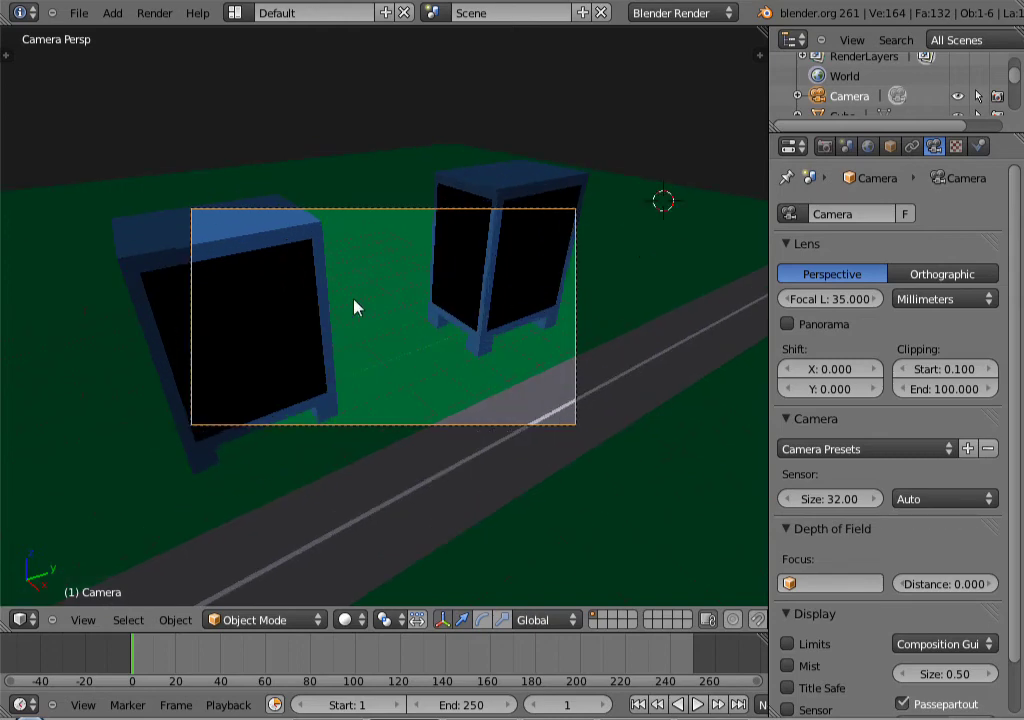
mouse_move(403, 311)
middle_mouse_down()
mouse_move(341, 301)
mouse_move(409, 309)
mouse_move(390, 311)
middle_mouse_up()
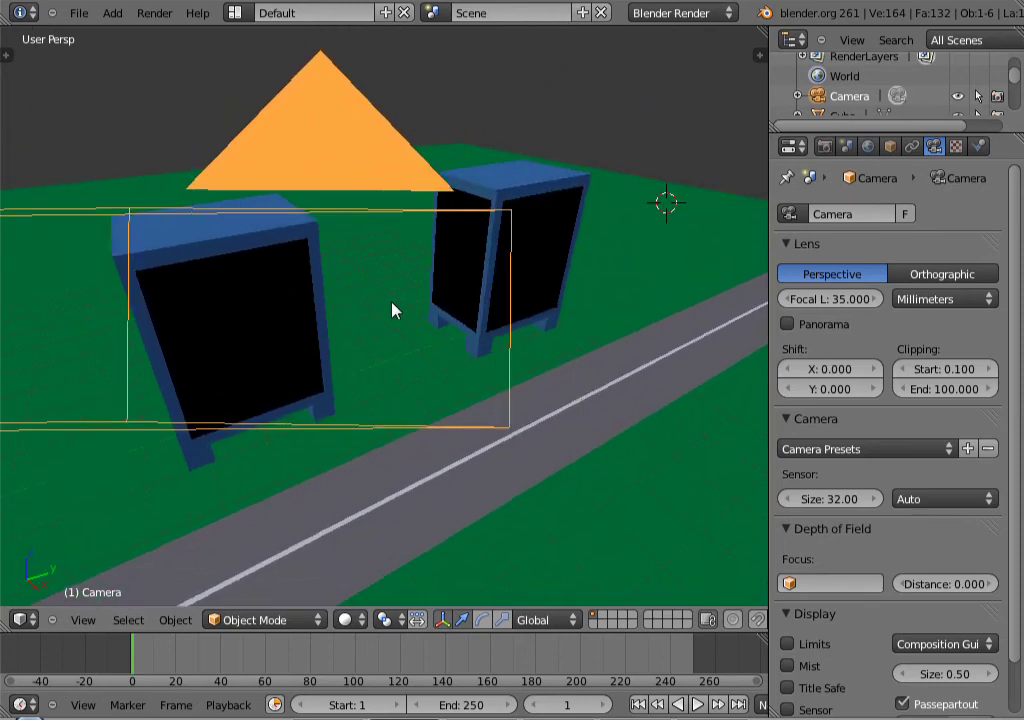
key("KP_0")
scroll(393, 311, "down", 5)
scroll(393, 311, "up", 6)
scroll(393, 309, "down", 6)
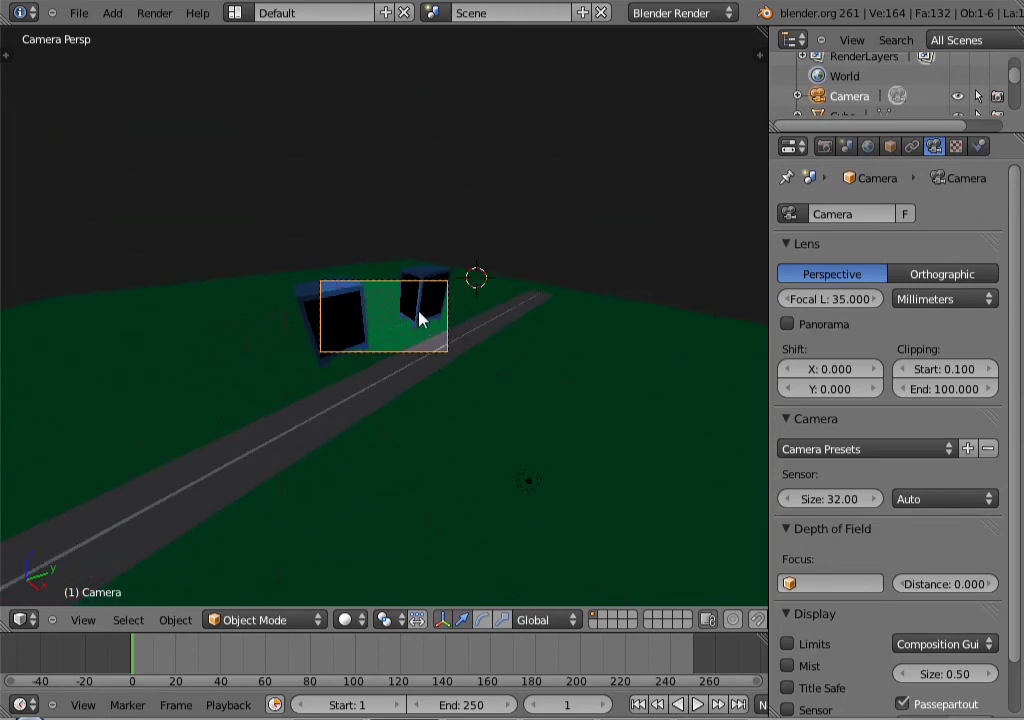
scroll(391, 334, "up", 5)
- Align the camera to a wider view that frames both boxes completely together with the road
key("KP_0")
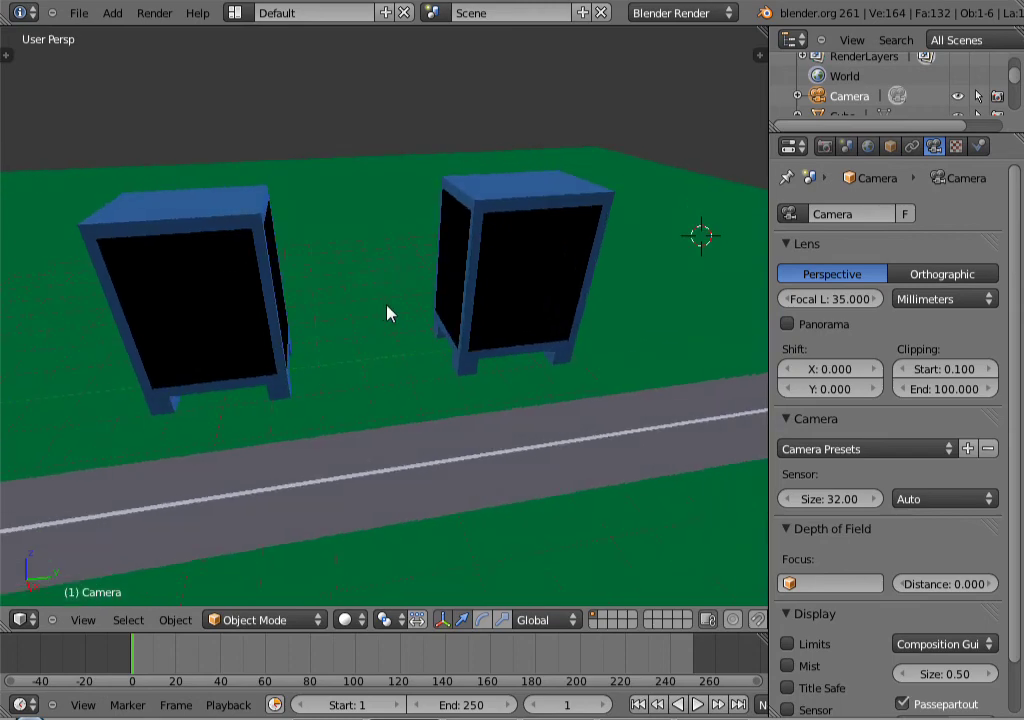
middle_click_drag(387, 305, 424, 316)
scroll(418, 320, "down", 8)
key("KP_0")
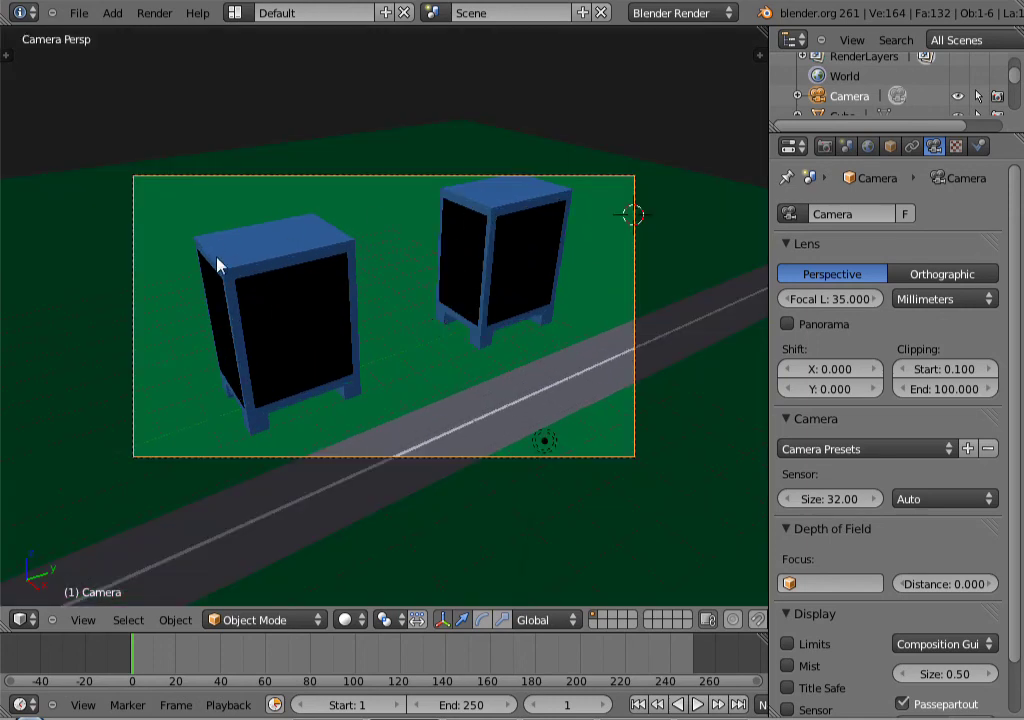
- Render a test image from the realigned camera, close it and leave the camera view
key("F12")
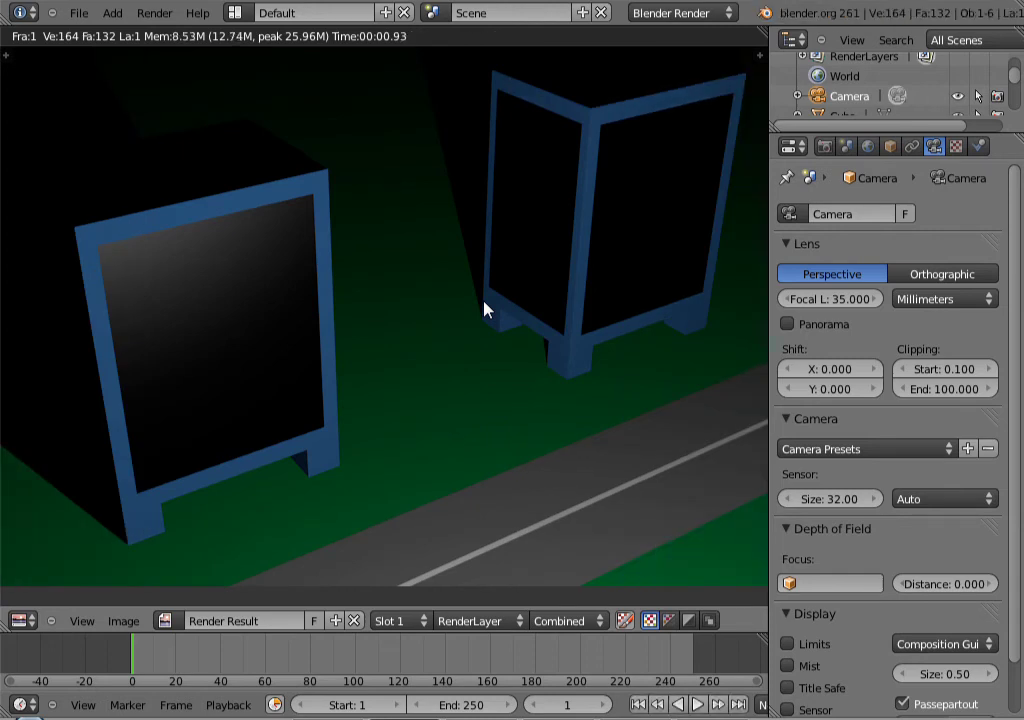
key("Escape")
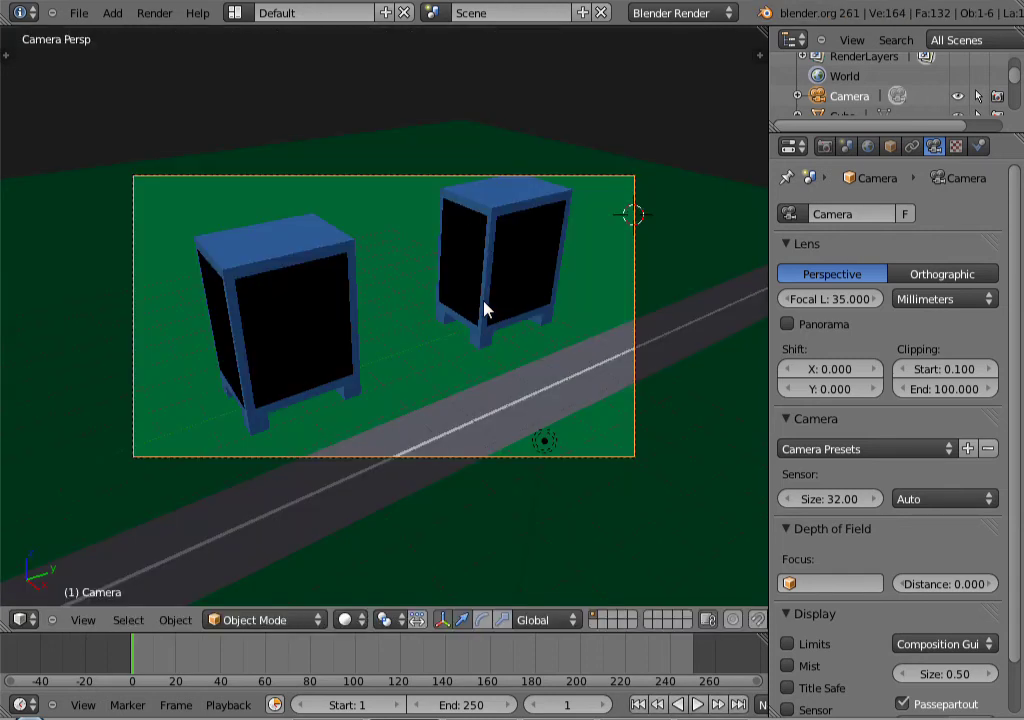
middle_click_drag(482, 309, 436, 340)
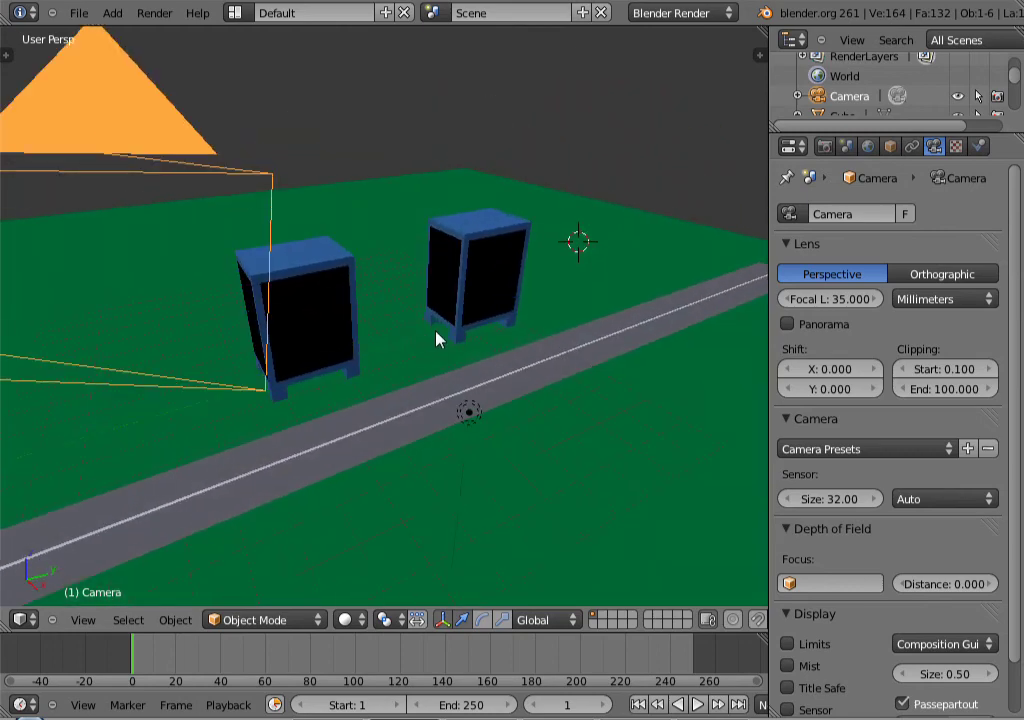
- Enable Paper Sky, Blend Sky and Real Sky in the world settings
left_click(870, 150)
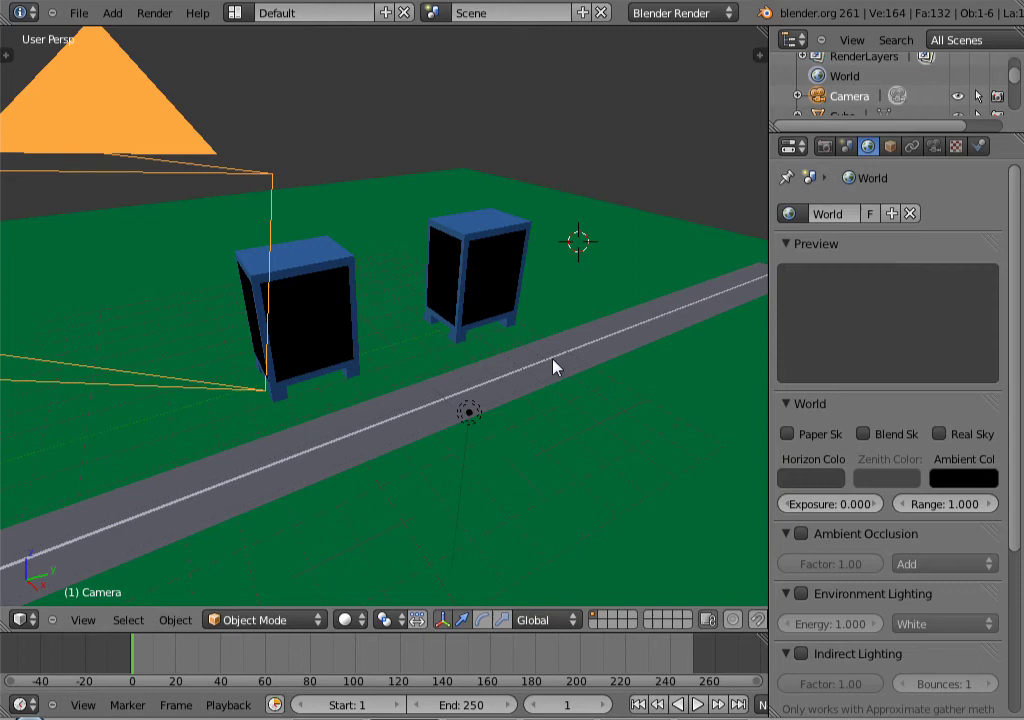
left_click(788, 434)
left_click(864, 434)
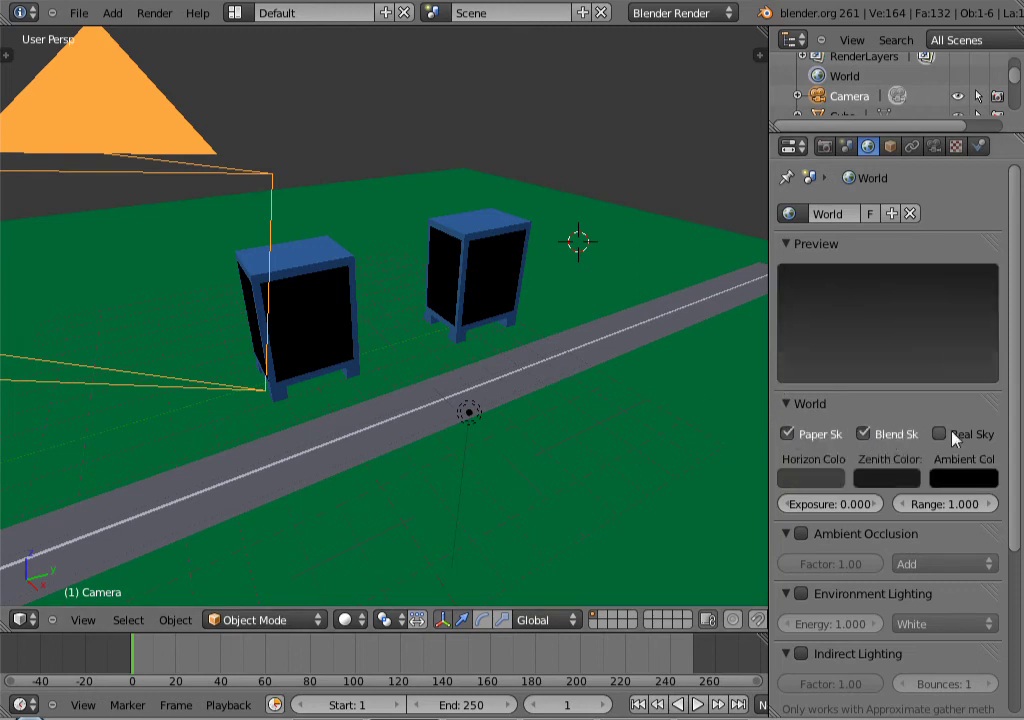
left_click(945, 436)
- Set the world's horizon color to a pale grey-blue, about R 0.186, G 0.213, B 0.274
left_click(828, 481)
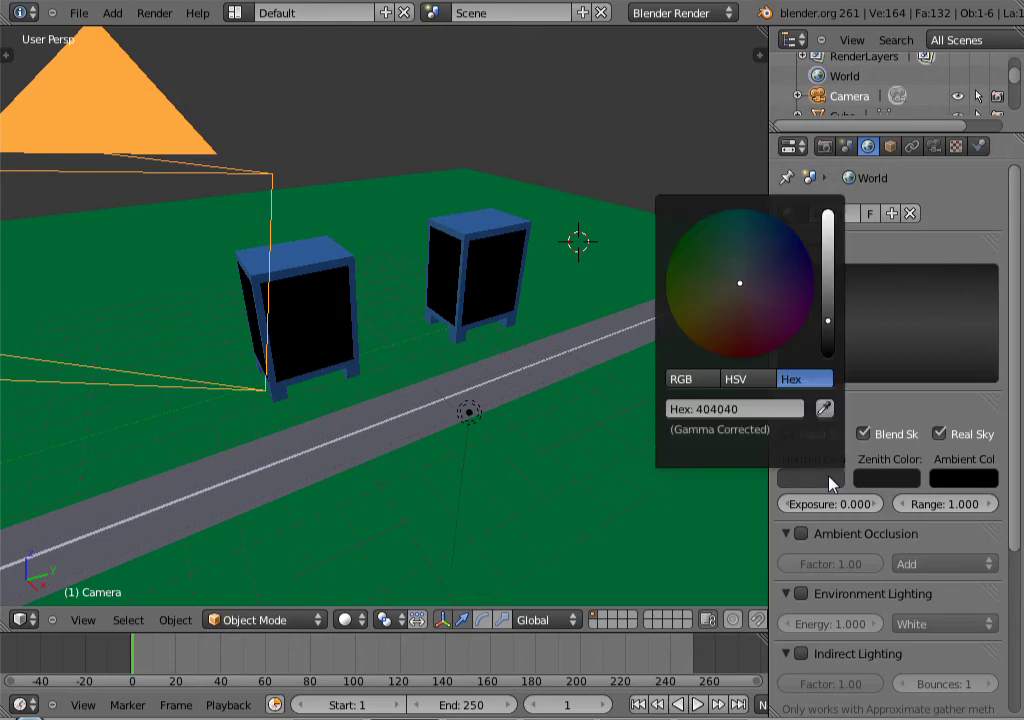
left_click_drag(829, 300, 834, 279)
left_click(742, 263)
mouse_move(742, 263)
left_mouse_down()
mouse_move(743, 250)
mouse_move(743, 267)
mouse_move(756, 265)
left_mouse_up()
left_click(712, 379)
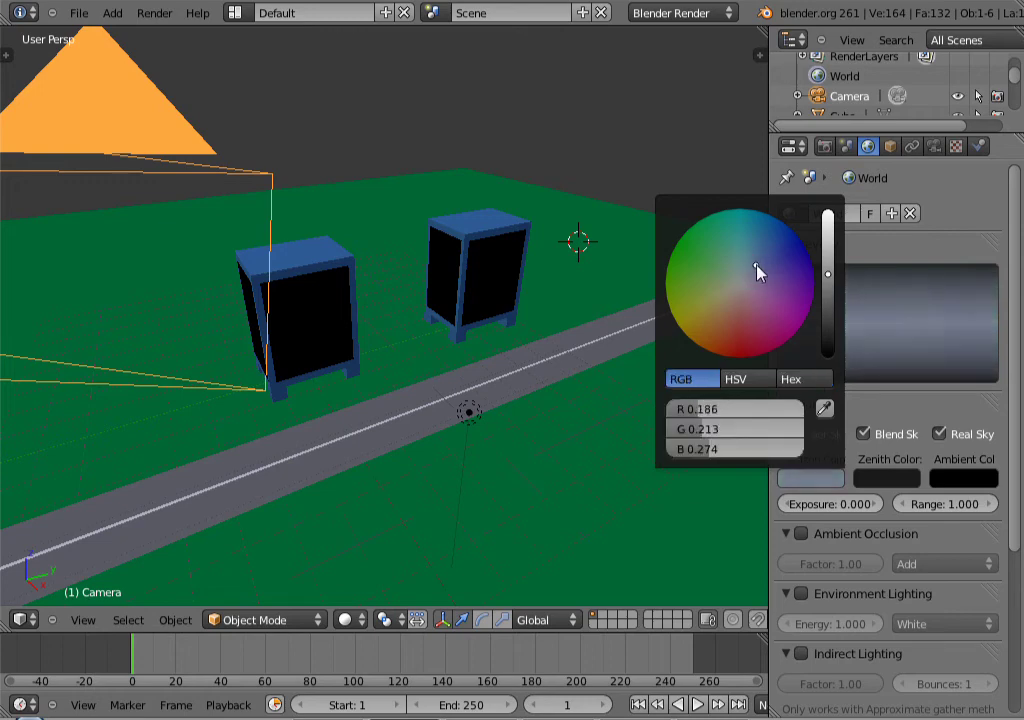
- Set the world's zenith color to a strong blue, about R 0.065, G 0.057, B 0.487
left_click(880, 479)
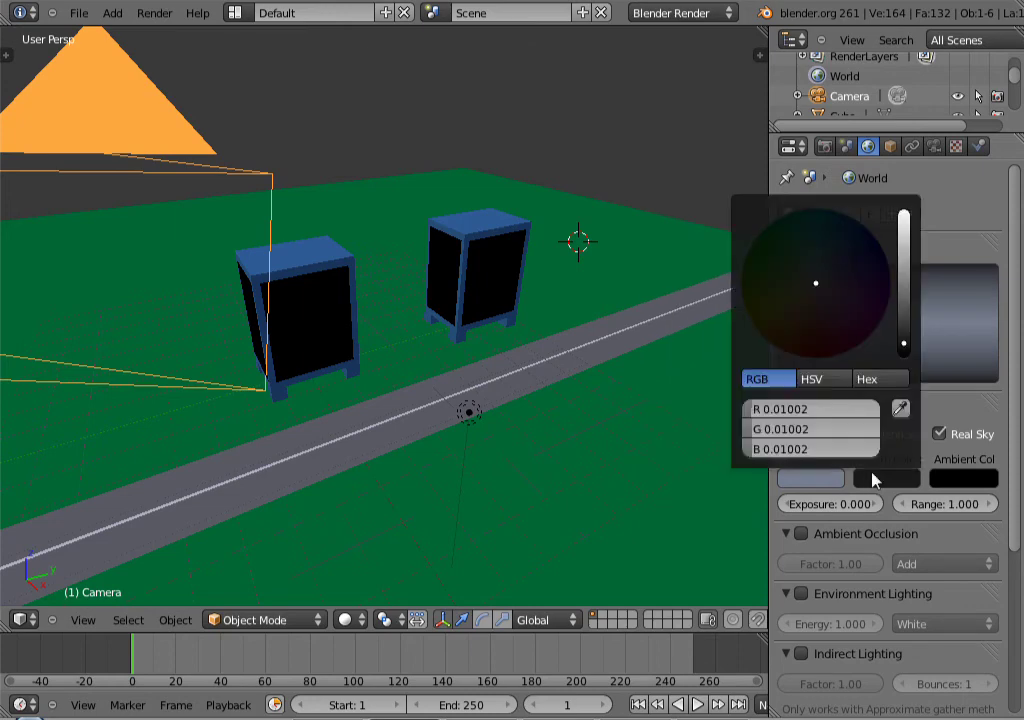
mouse_move(898, 288)
left_mouse_down()
mouse_move(904, 211)
mouse_move(905, 249)
left_mouse_up()
left_click_drag(860, 262, 875, 252)
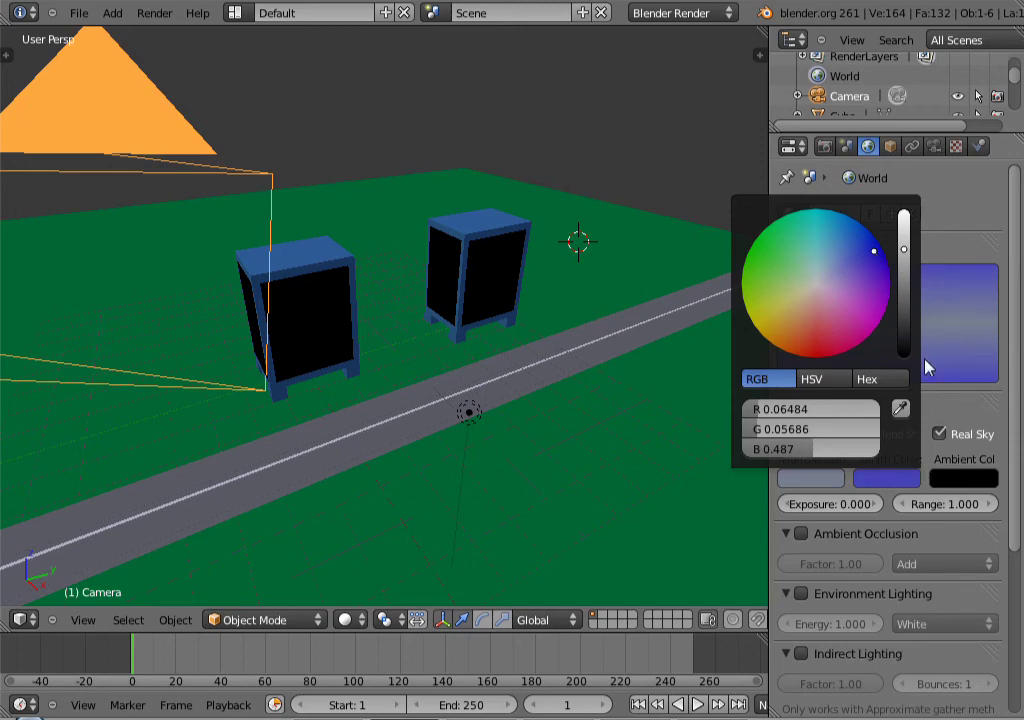
- Set the world's ambient color to a light grey with a slight violet tint
left_click(971, 474)
left_click_drag(982, 330, 983, 286)
mouse_move(894, 283)
left_mouse_down()
mouse_move(903, 304)
mouse_move(905, 285)
left_mouse_up()
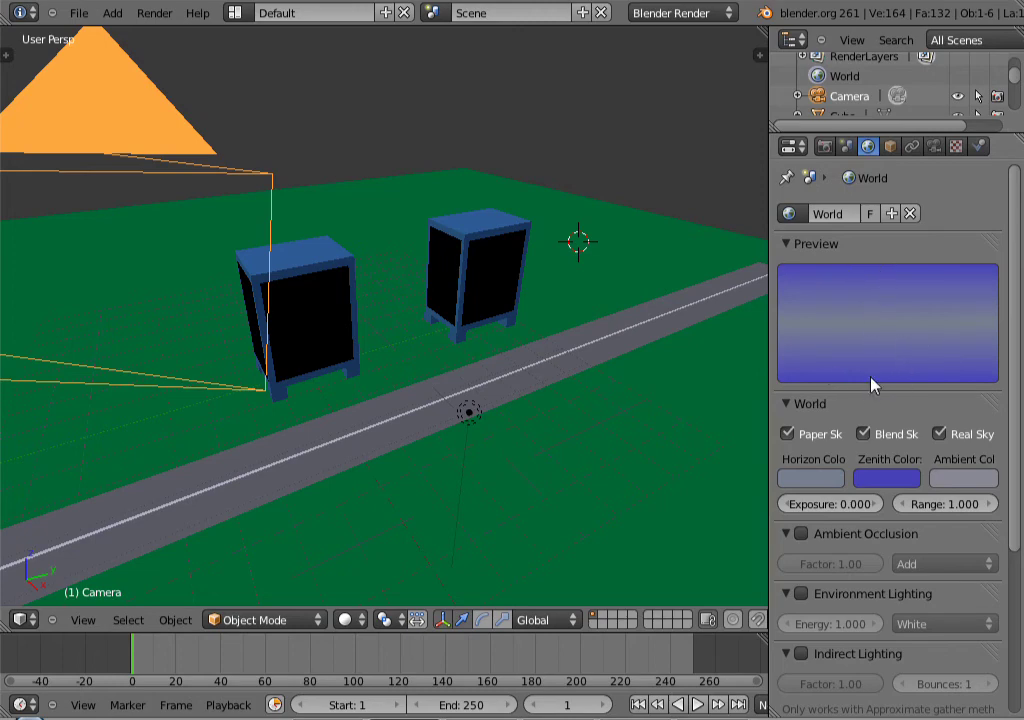
- Enable Ambient Occlusion and Environment Lighting for the world and render a test image
scroll(882, 343, "down", 2)
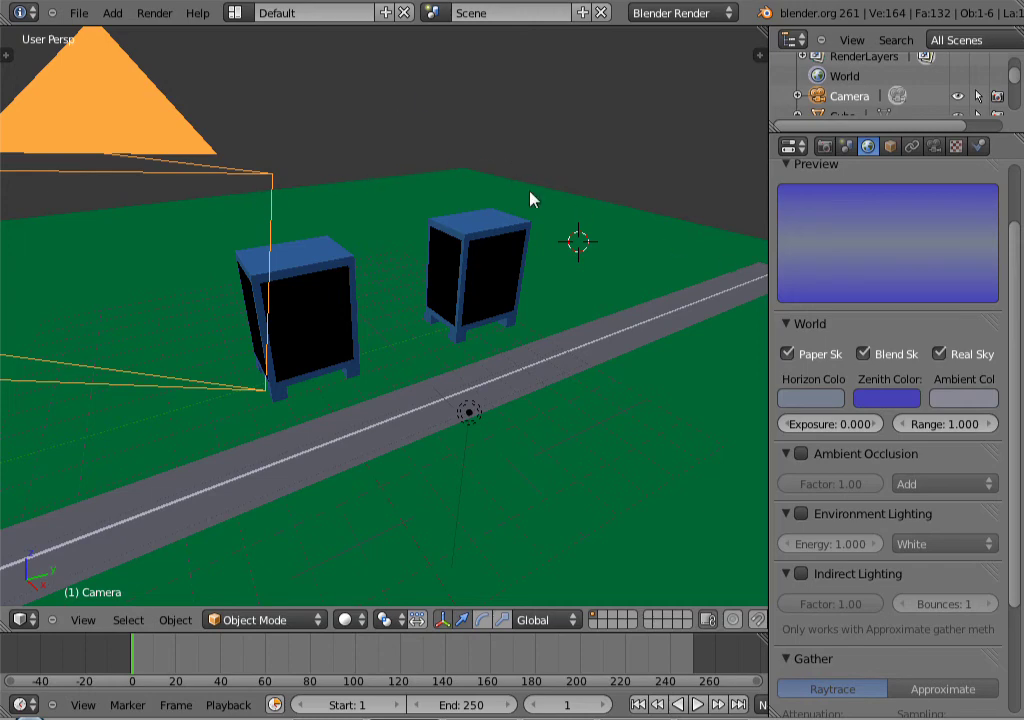
left_click(801, 454)
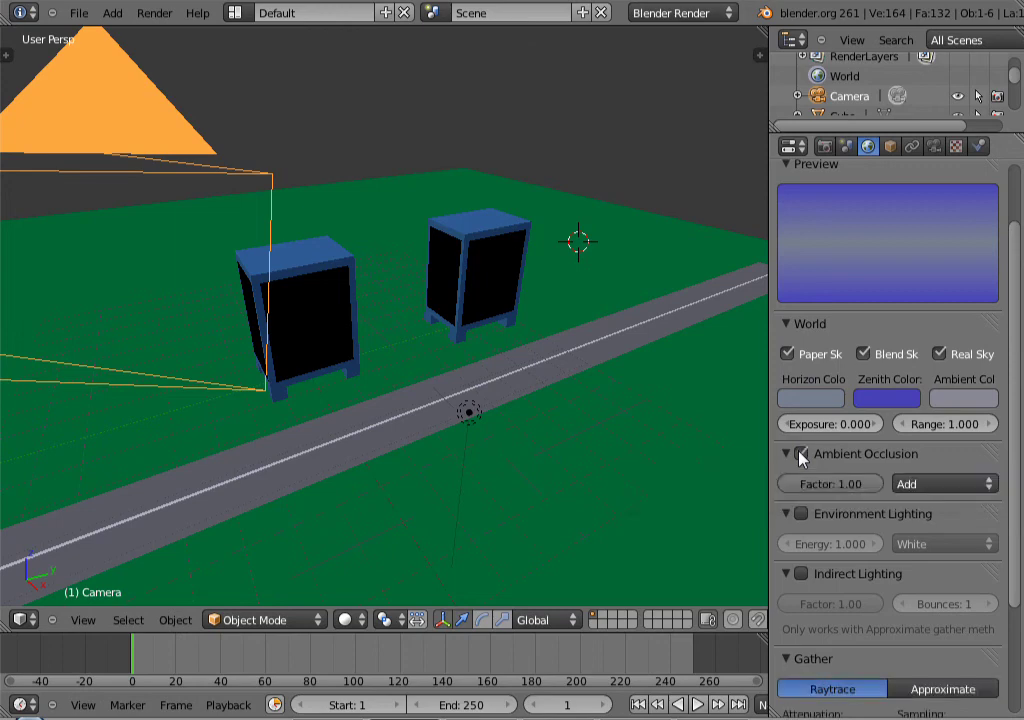
left_click(803, 514)
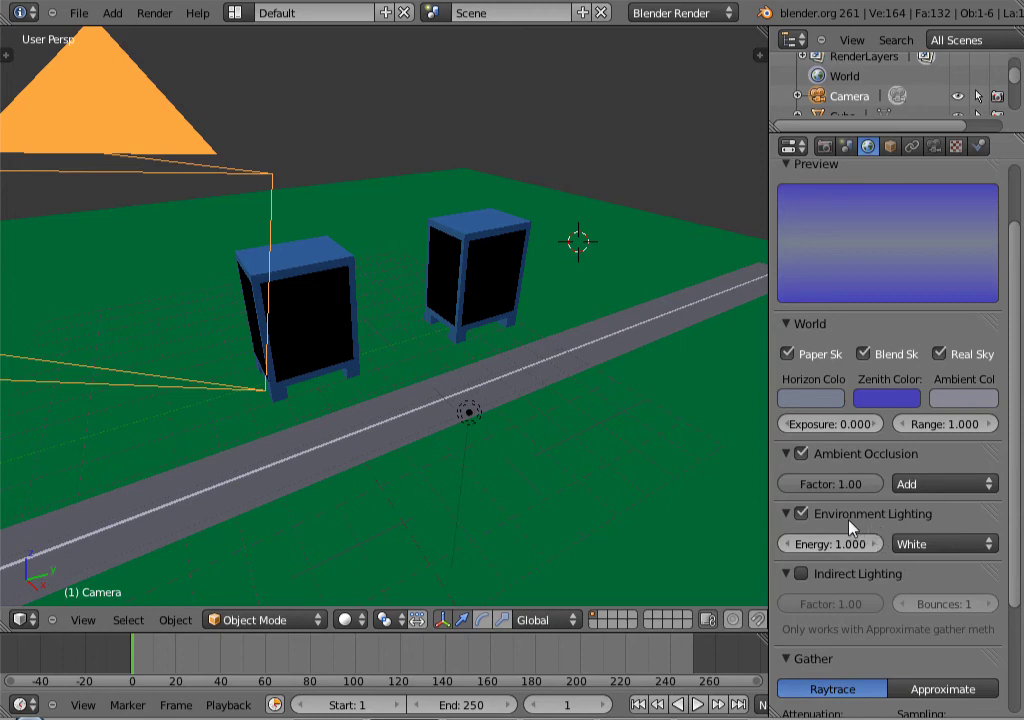
scroll(850, 527, "down", 5)
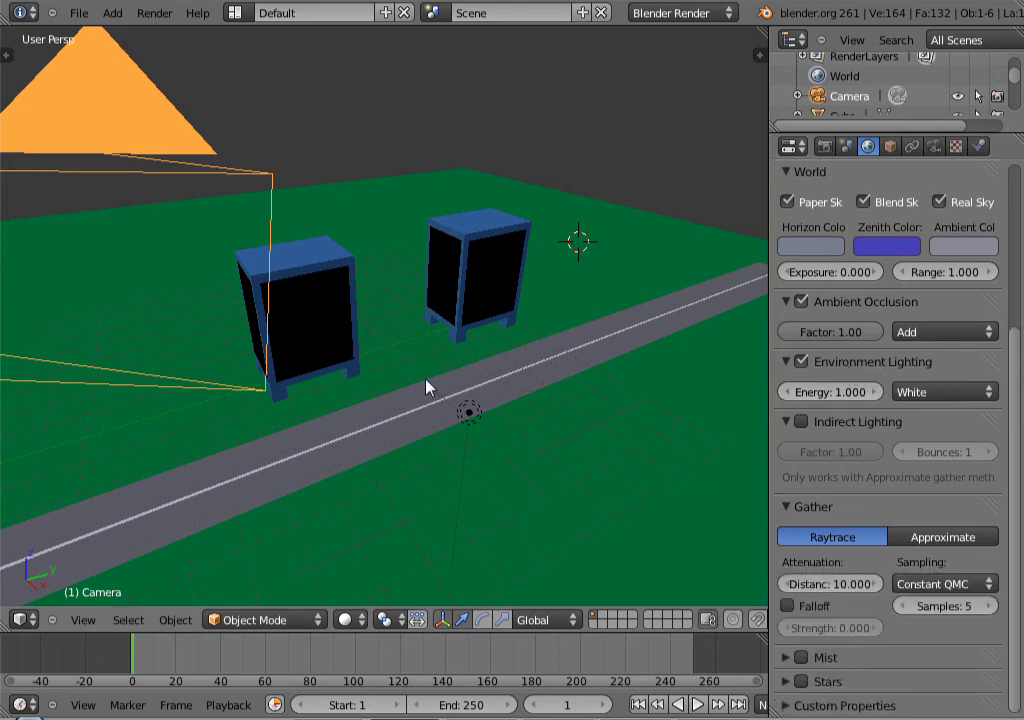
key("F12")
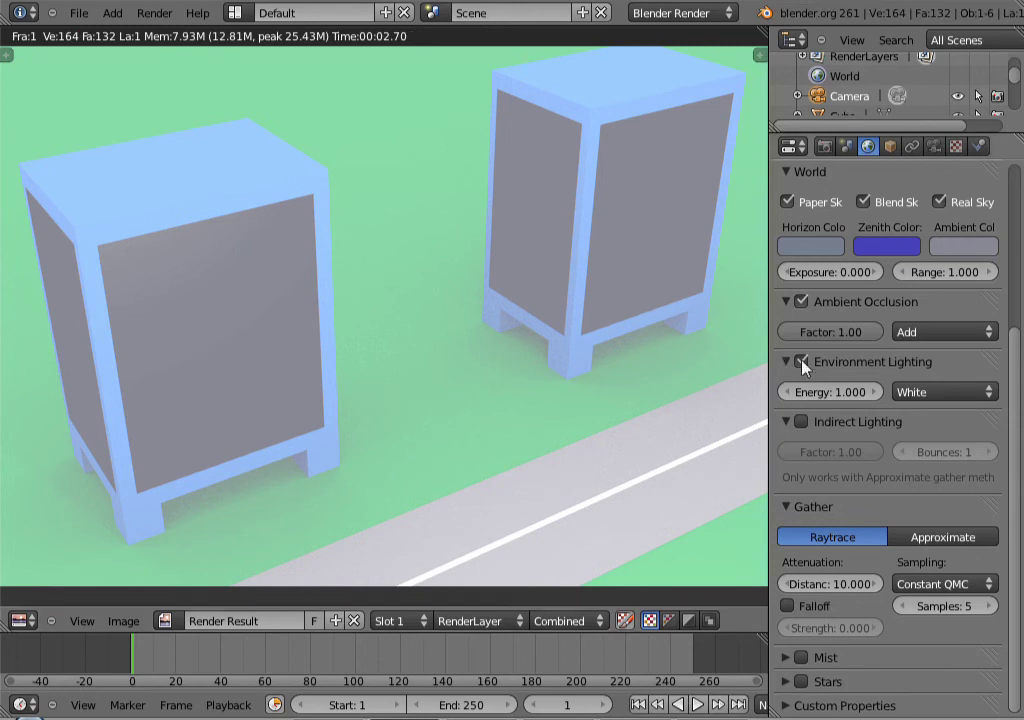
- Set the Environment Lighting energy to 0.4 and render the scene again
left_click(845, 392)
key("BackSpace")
type("0.4")
key("Return")
key("F12")
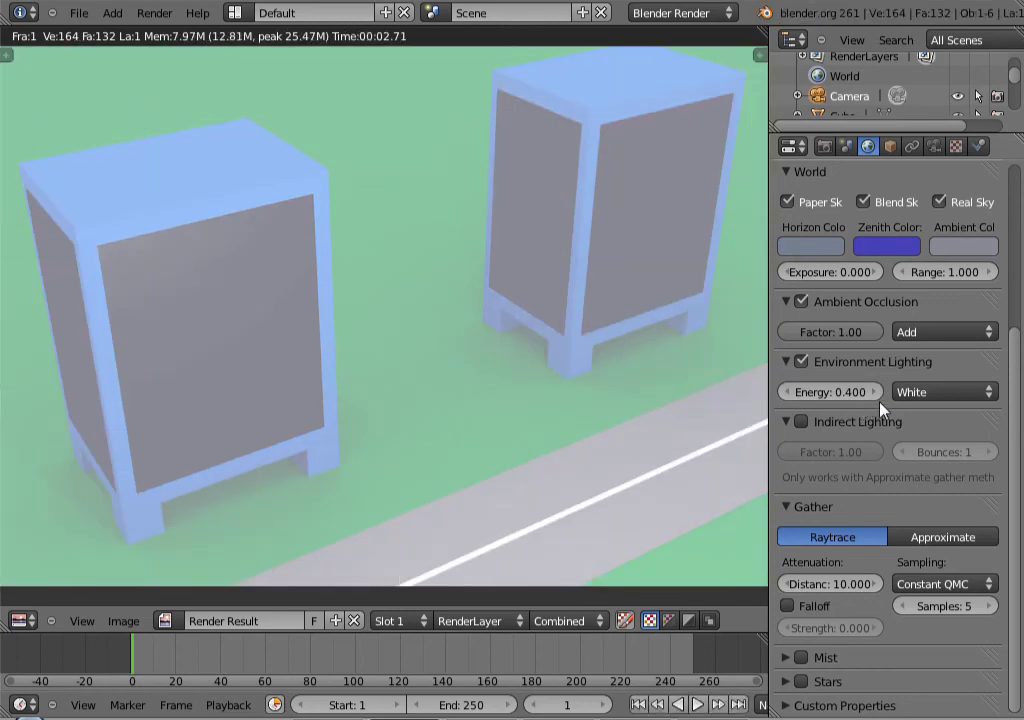
- Set the world's ambient color to black and render another test image
scroll(903, 424, "up", 2)
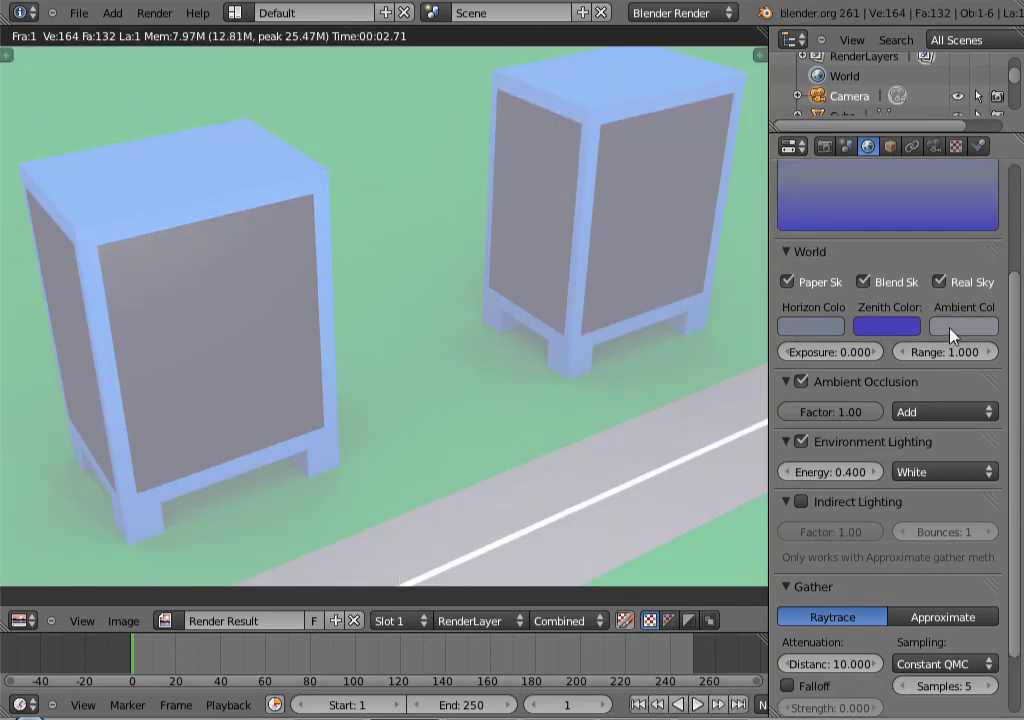
left_click(953, 335)
left_click_drag(983, 66, 983, 202)
key("F12")
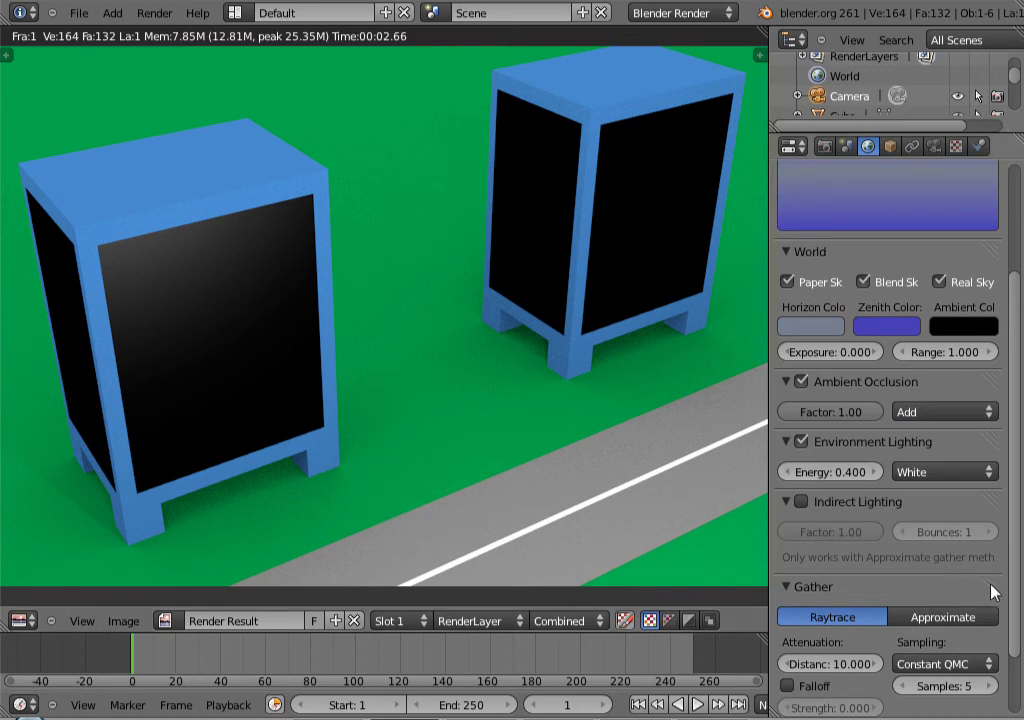
- Raise the world's Gather samples to 11 and render the scene to check the shading
scroll(842, 578, "down", 2)
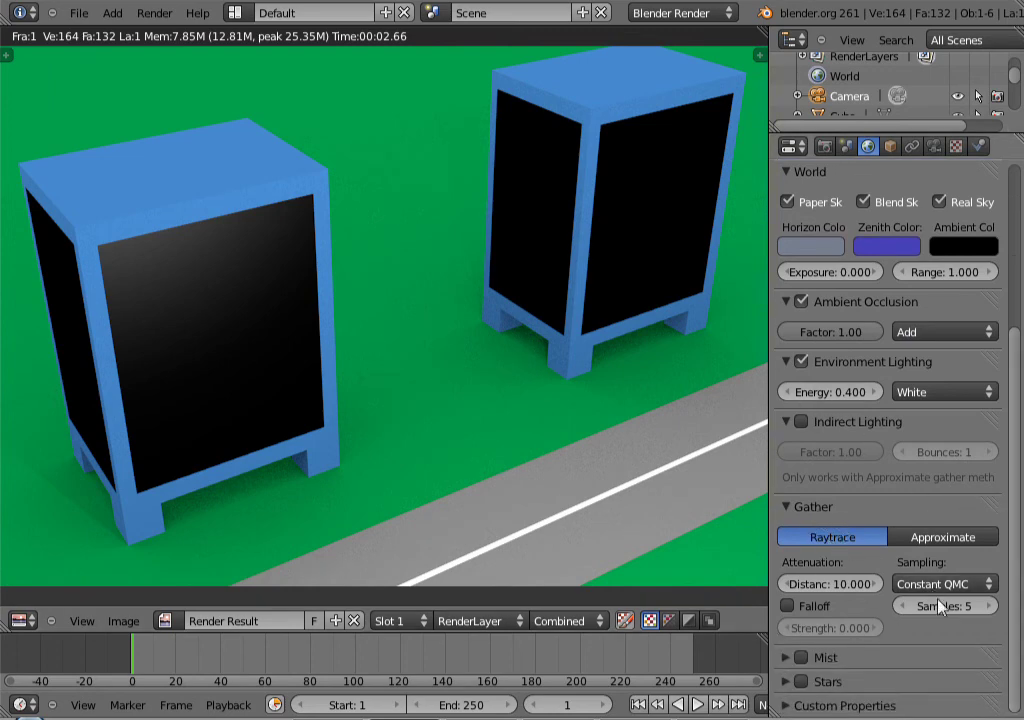
left_click(990, 607)
left_click(990, 607)
left_click(990, 607)
left_click(990, 607)
left_click(990, 607)
left_click(990, 607)
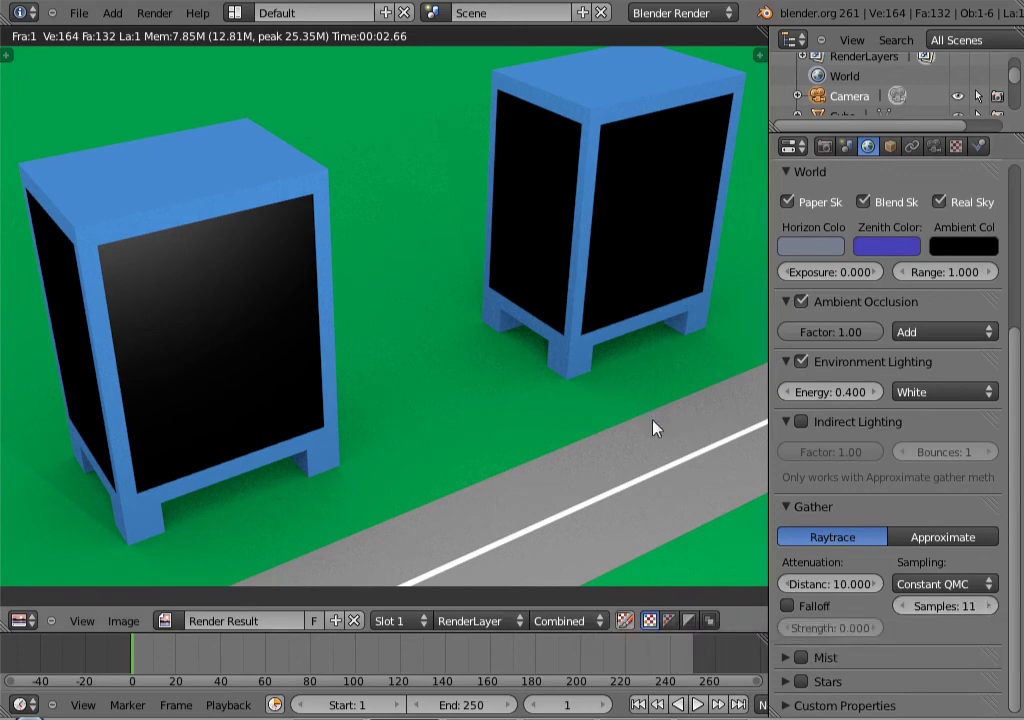
key("F12")
mouse_move(472, 332)
middle_mouse_down()
mouse_move(514, 327)
mouse_move(486, 328)
middle_mouse_up()
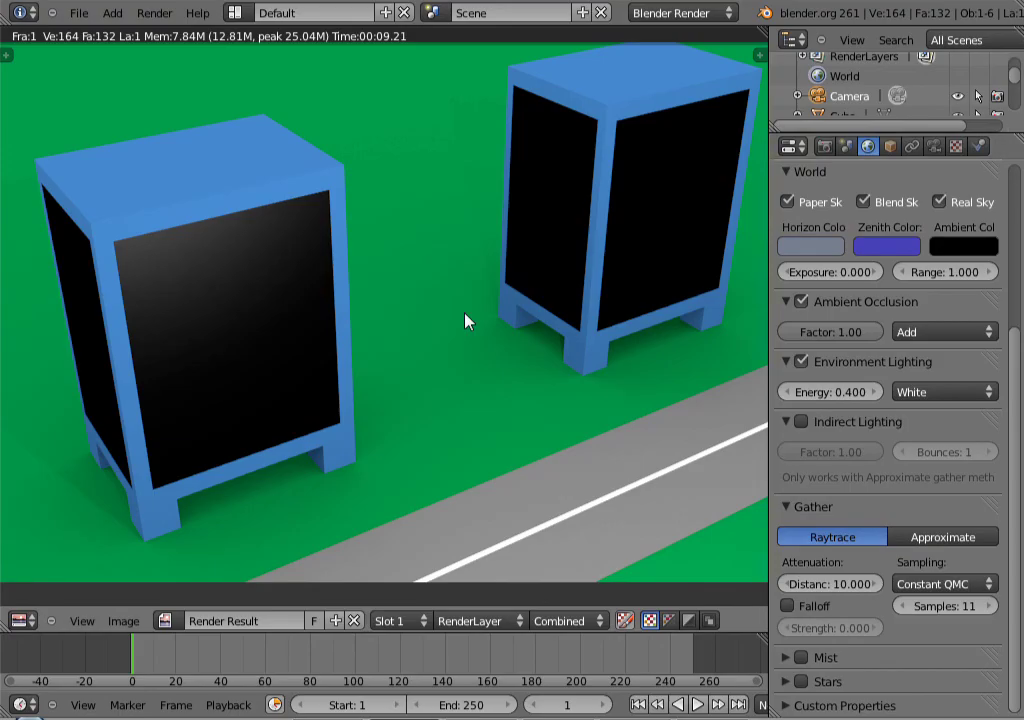
- Close the render and move the existing point lamp along the Y axis, parallel to the road
key("Escape")
middle_click_drag(490, 332, 466, 338)
right_click(348, 441)
left_click_drag(395, 428, 653, 379)
middle_click_drag(653, 379, 551, 393)
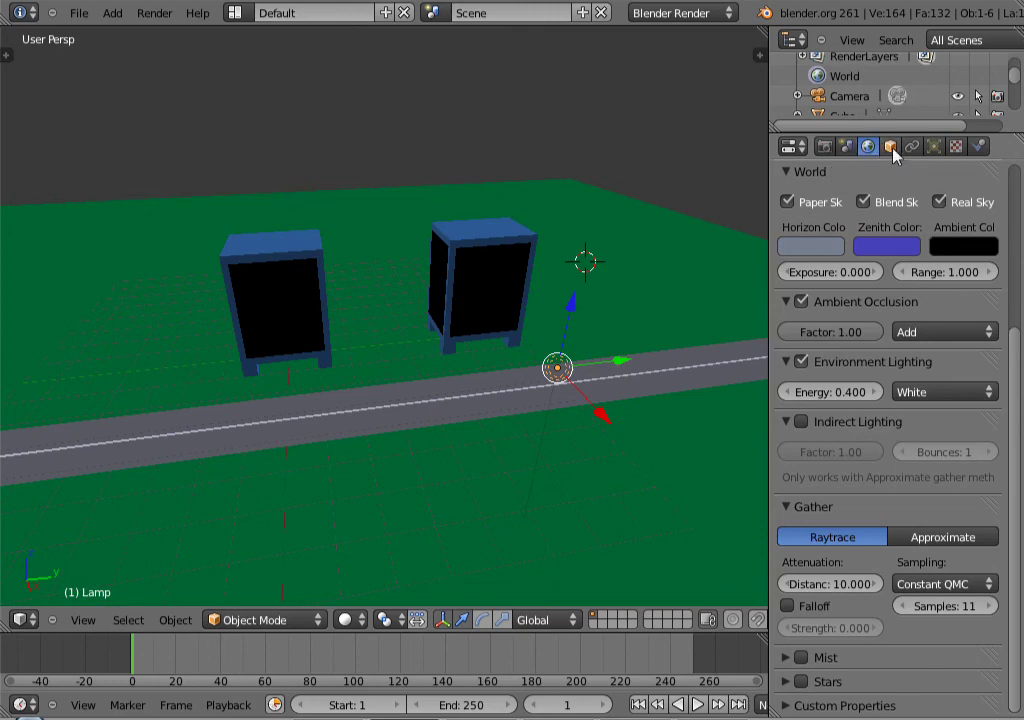
- Add a Sun lamp and move it along the X axis out over the road
left_click(112, 13)
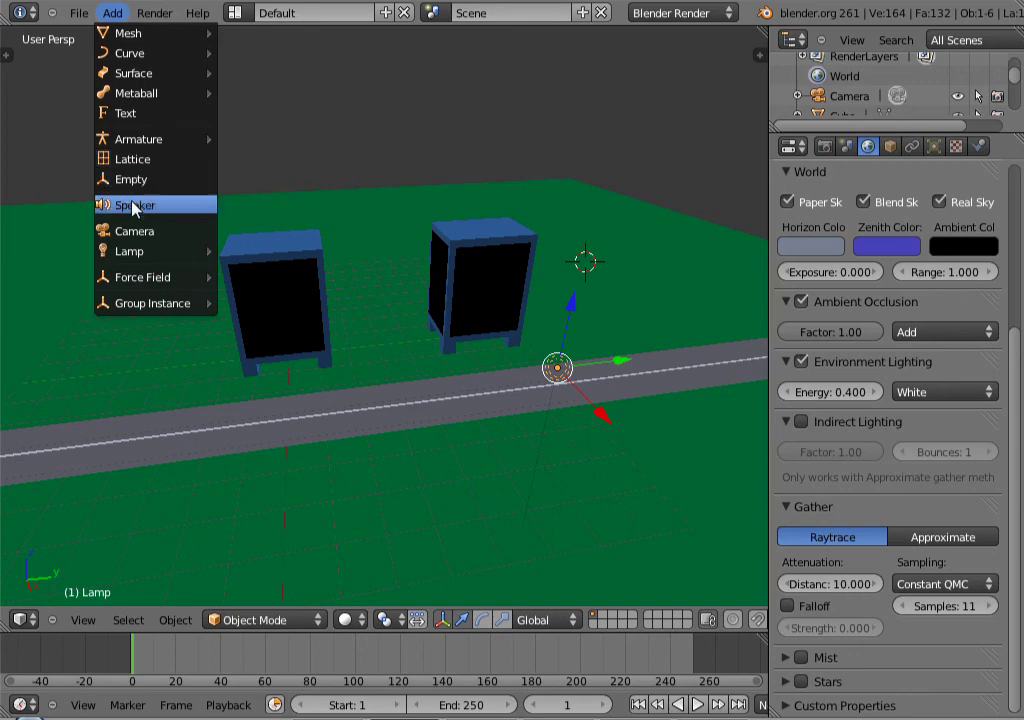
mouse_move(150, 251)
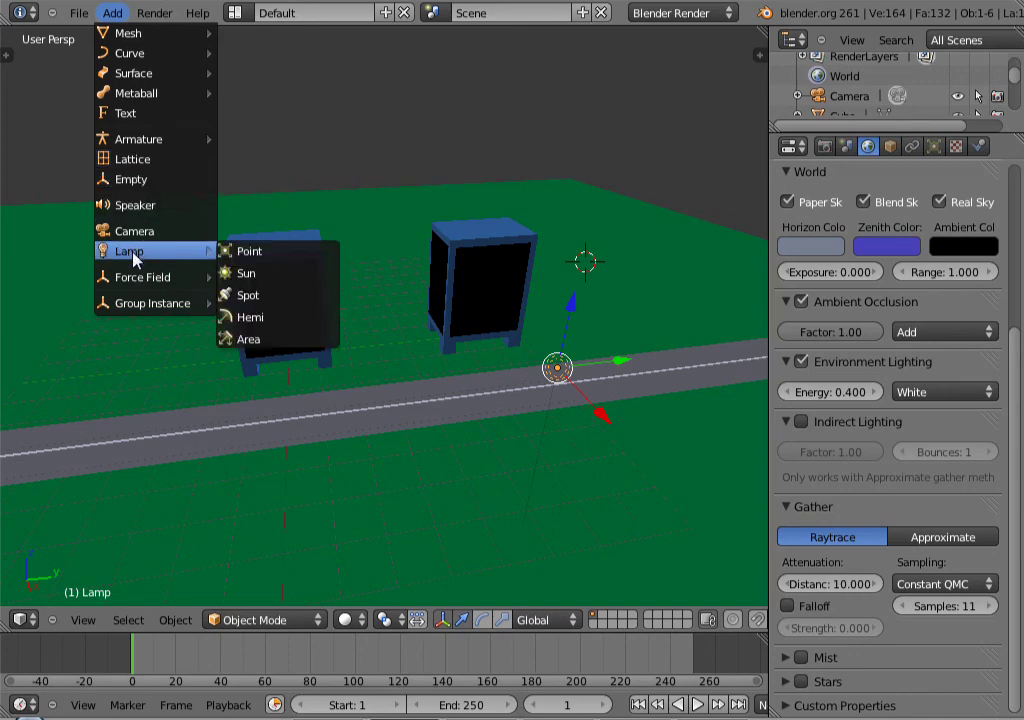
left_click(275, 273)
middle_click_drag(375, 306, 539, 391)
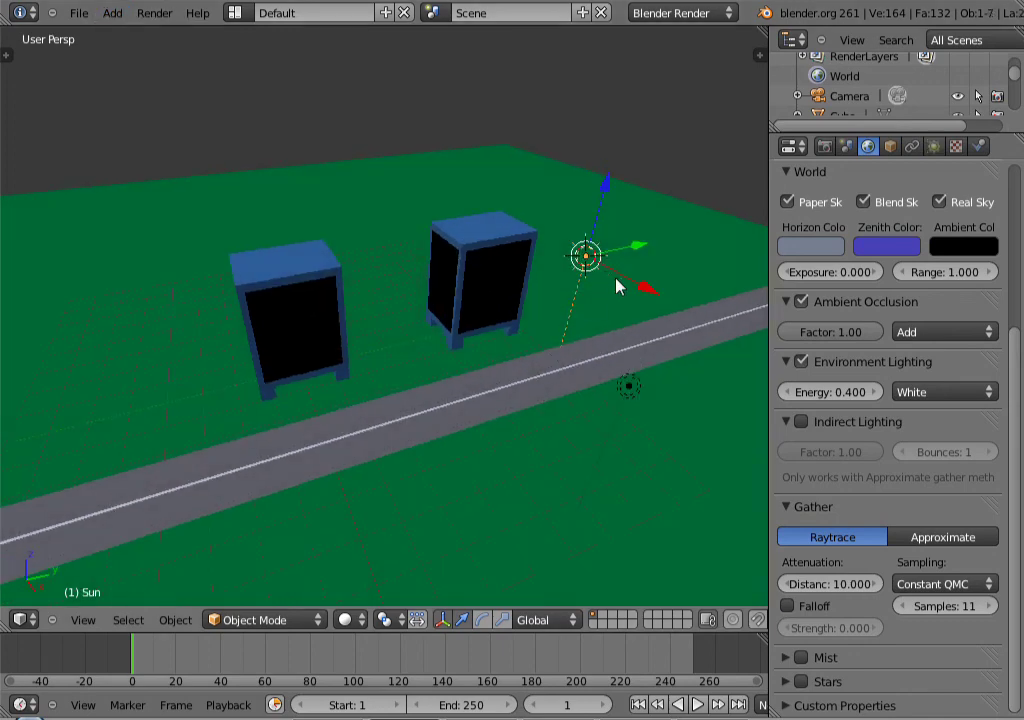
left_click_drag(624, 283, 709, 366)
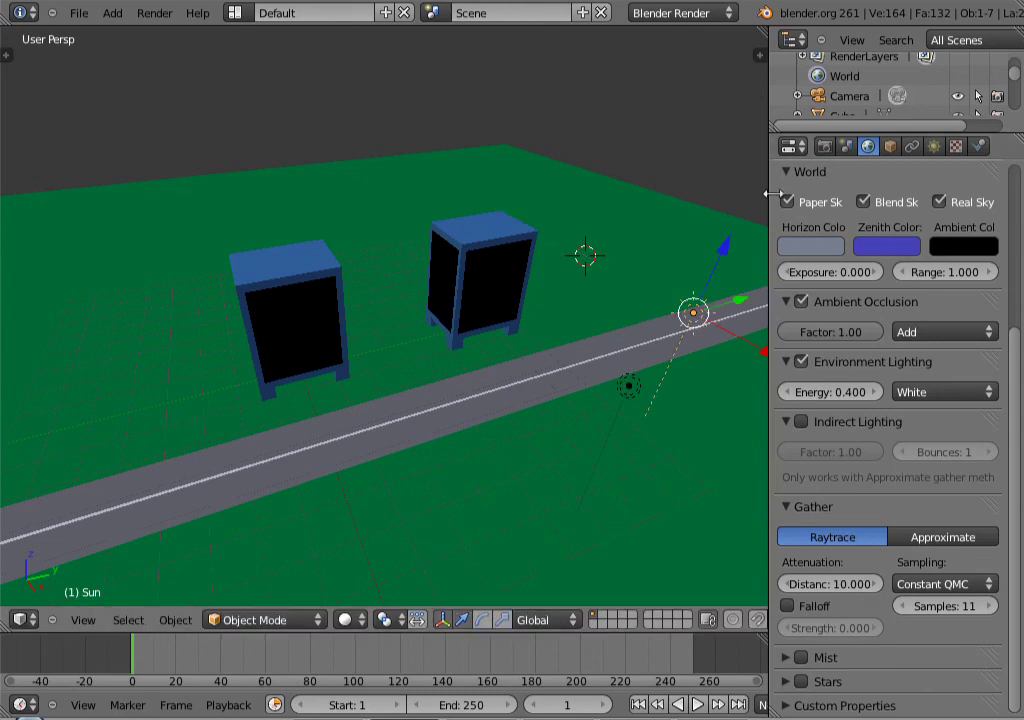
- Look through the Sun lamp's sky, atmosphere and shadow settings and delete the Sun lamp
left_click(933, 147)
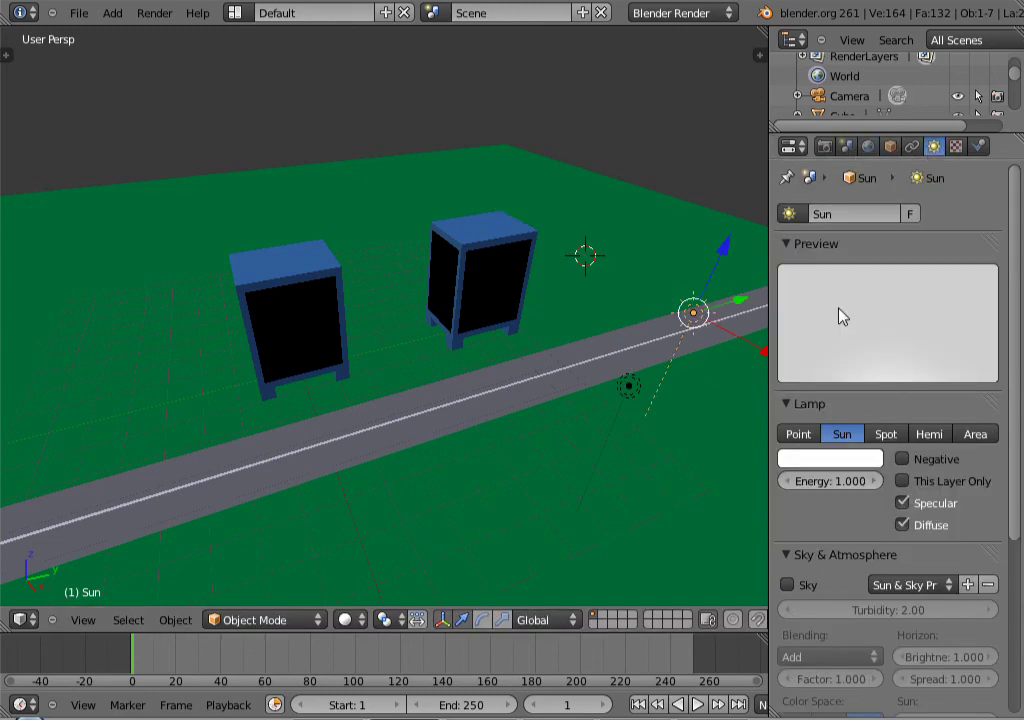
scroll(891, 393, "down", 5)
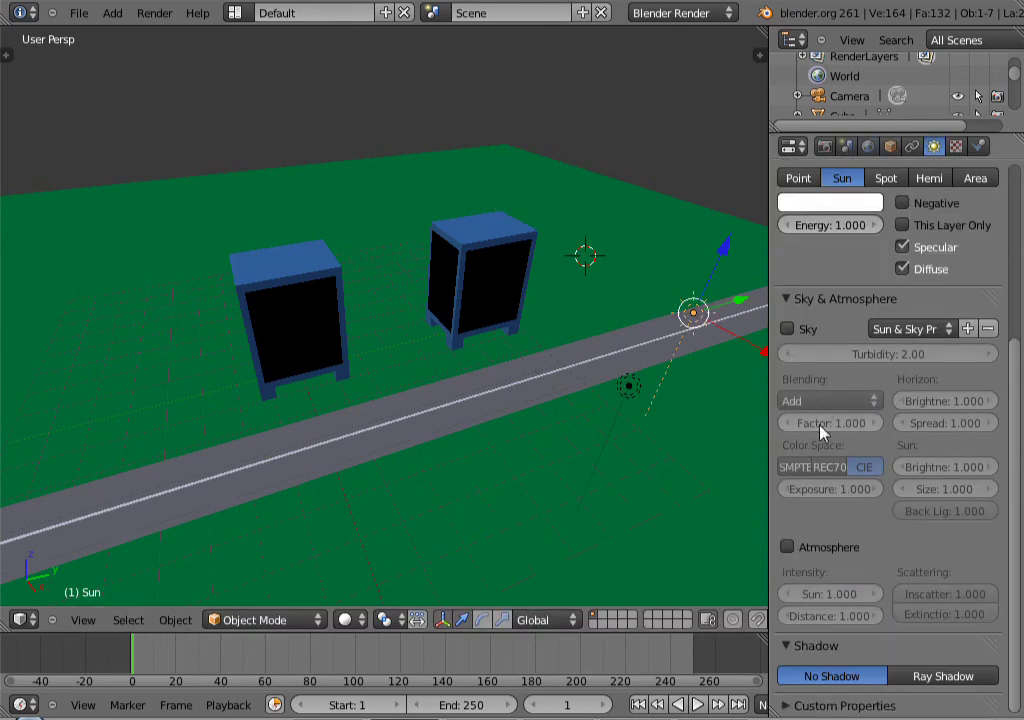
scroll(848, 540, "up", 5)
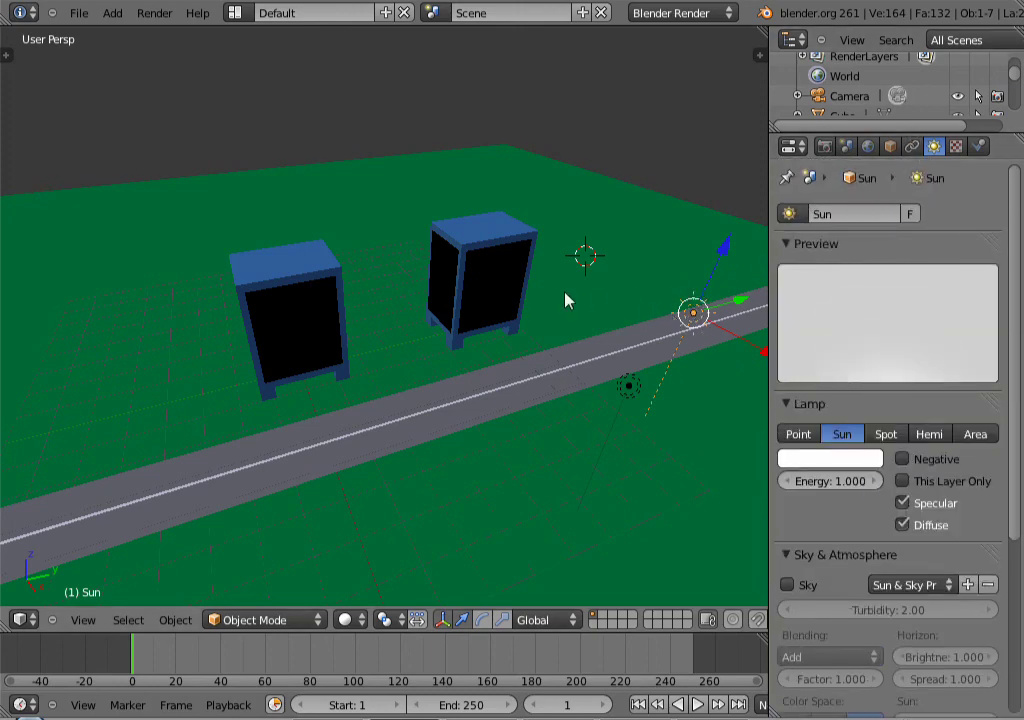
middle_click_drag(563, 301, 535, 298)
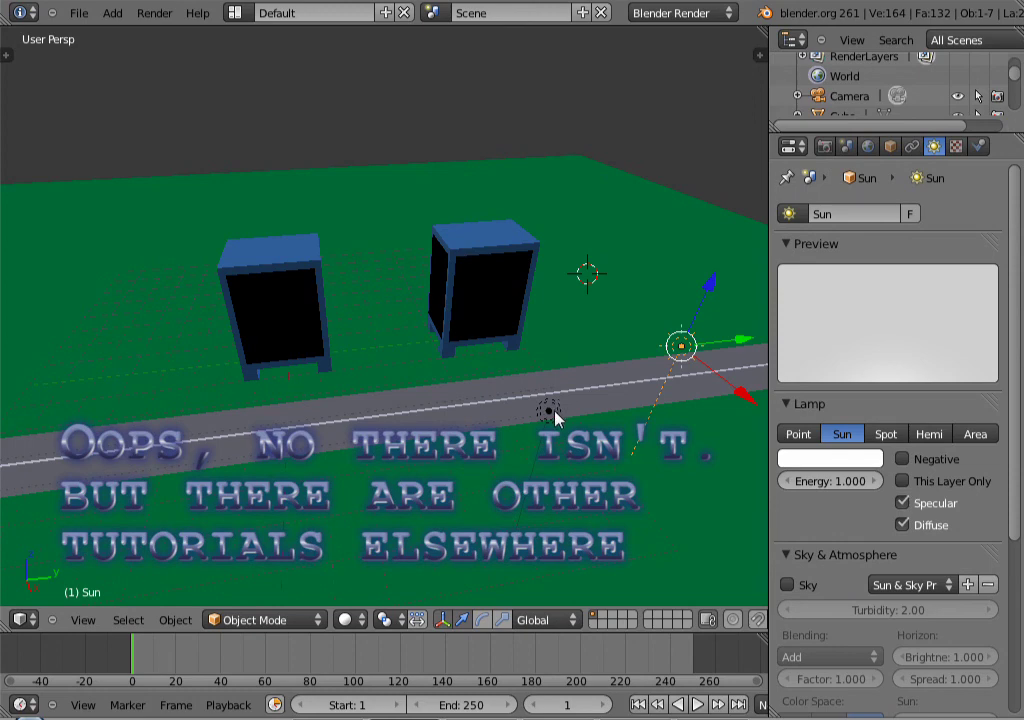
key("x")
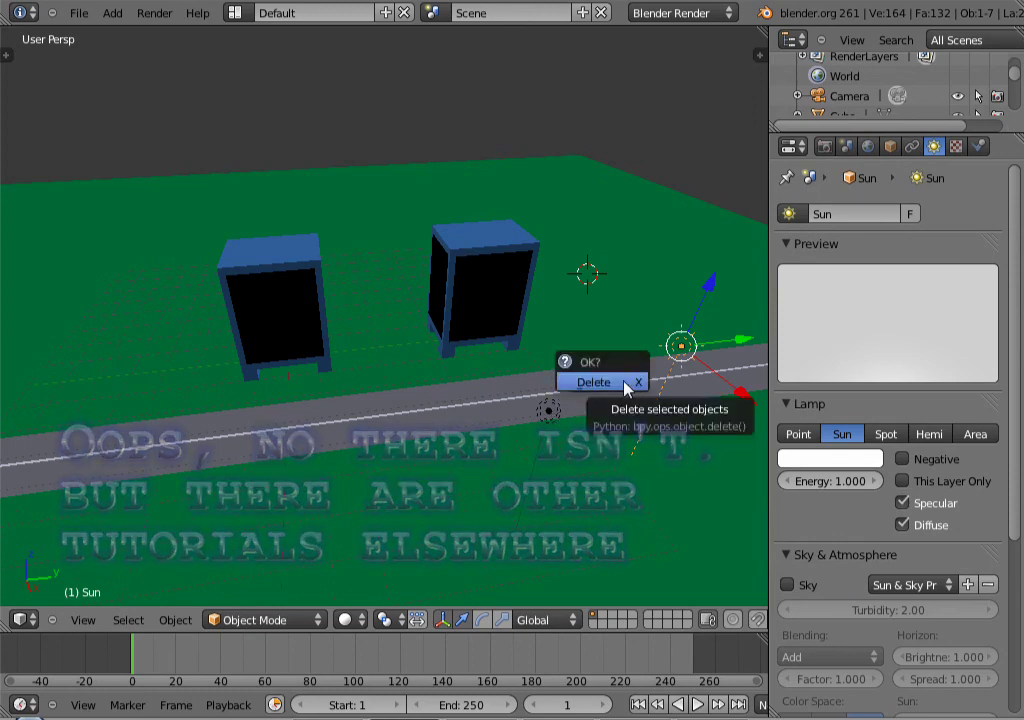
left_click(612, 384)
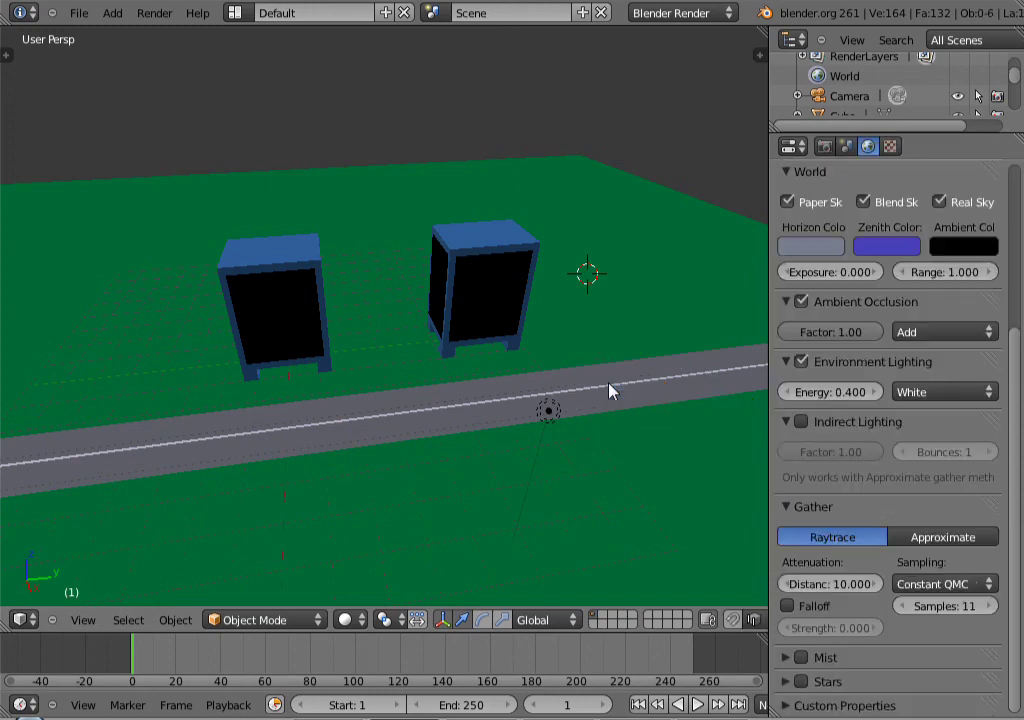
- Try a test render with the point lamp deleted, and undo the lamp's deletion after closing the render
right_click(549, 414)
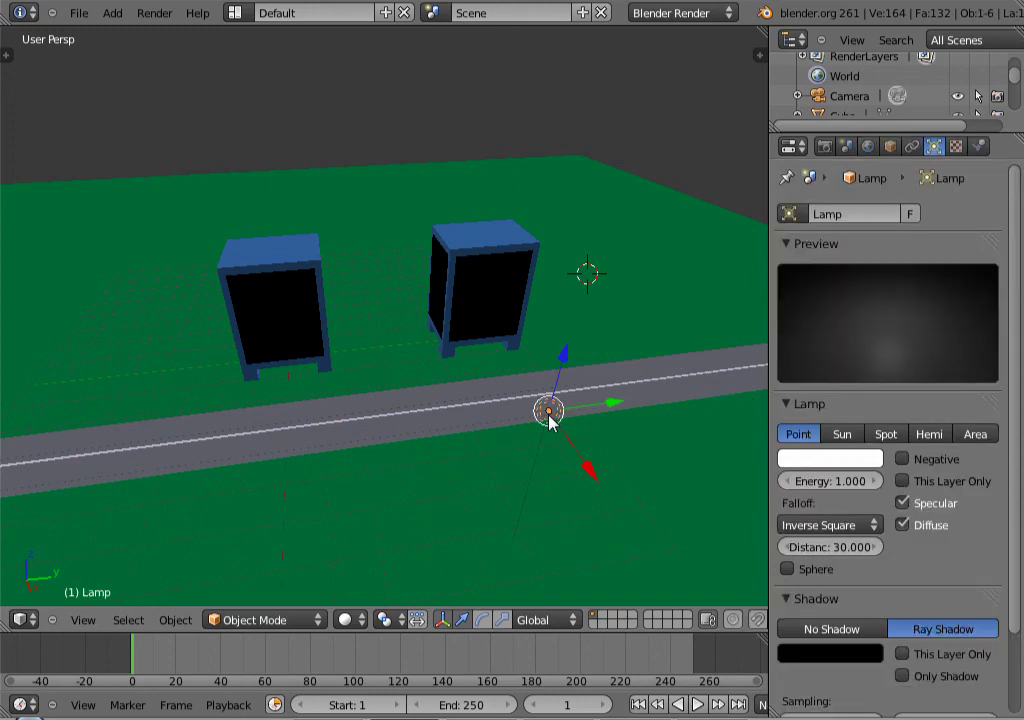
key("x")
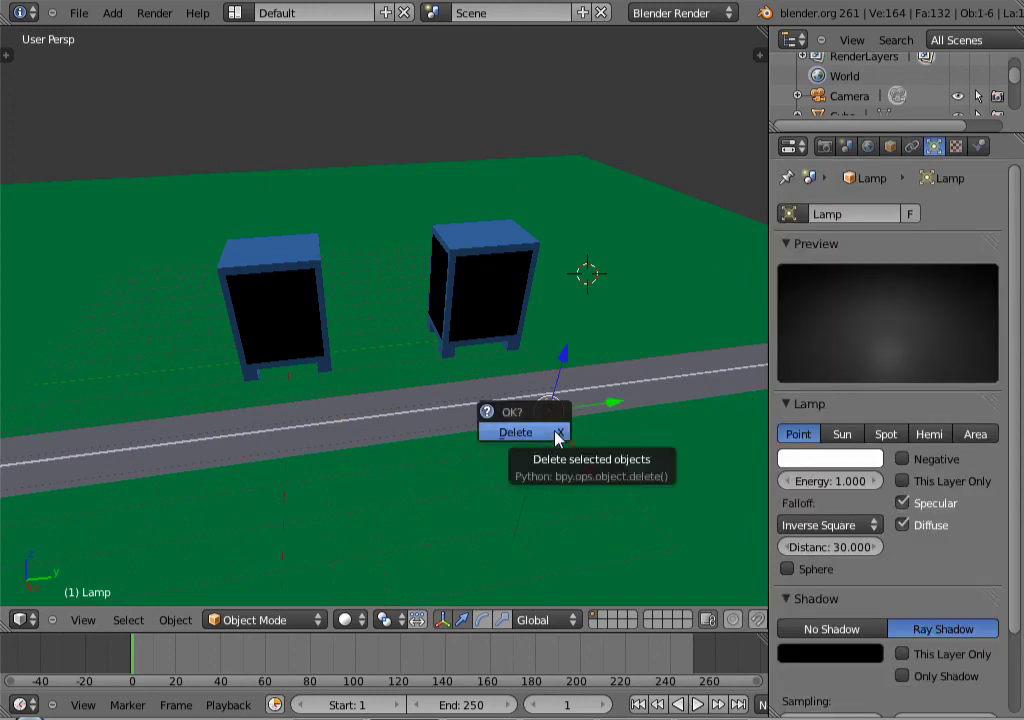
left_click(555, 434)
key("F12")
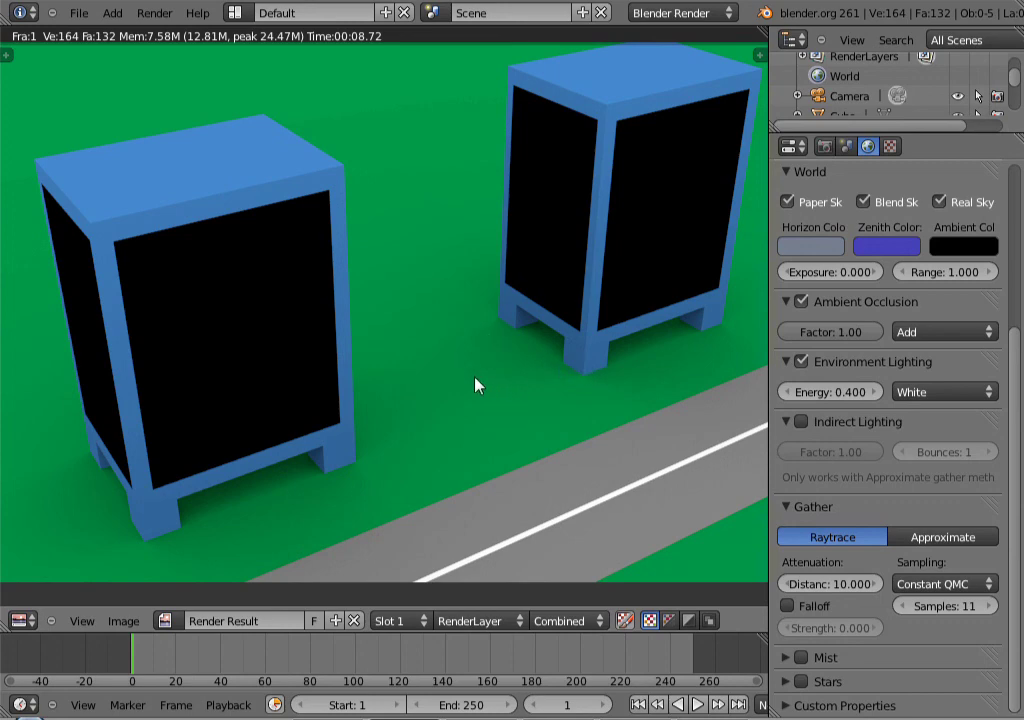
key("Escape")
key("ctrl+z")
- Align the camera to a low, near-ground view looking between the two boxes across the road, and leave the camera view
middle_click_drag(387, 388, 375, 313)
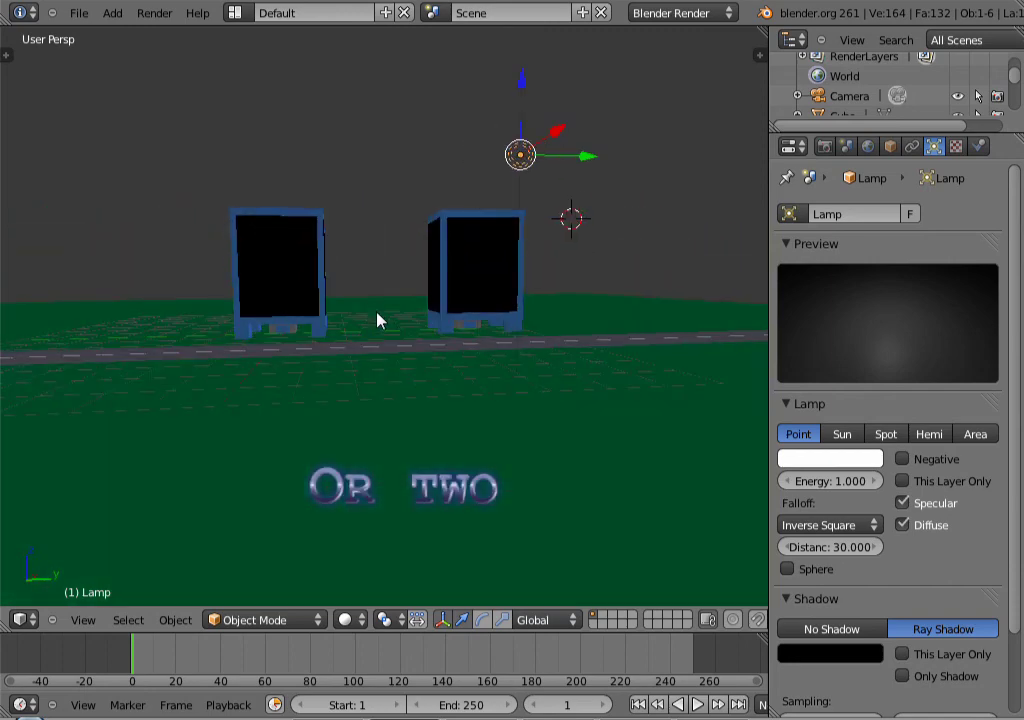
scroll(378, 322, "up", 3)
key("KP_0")
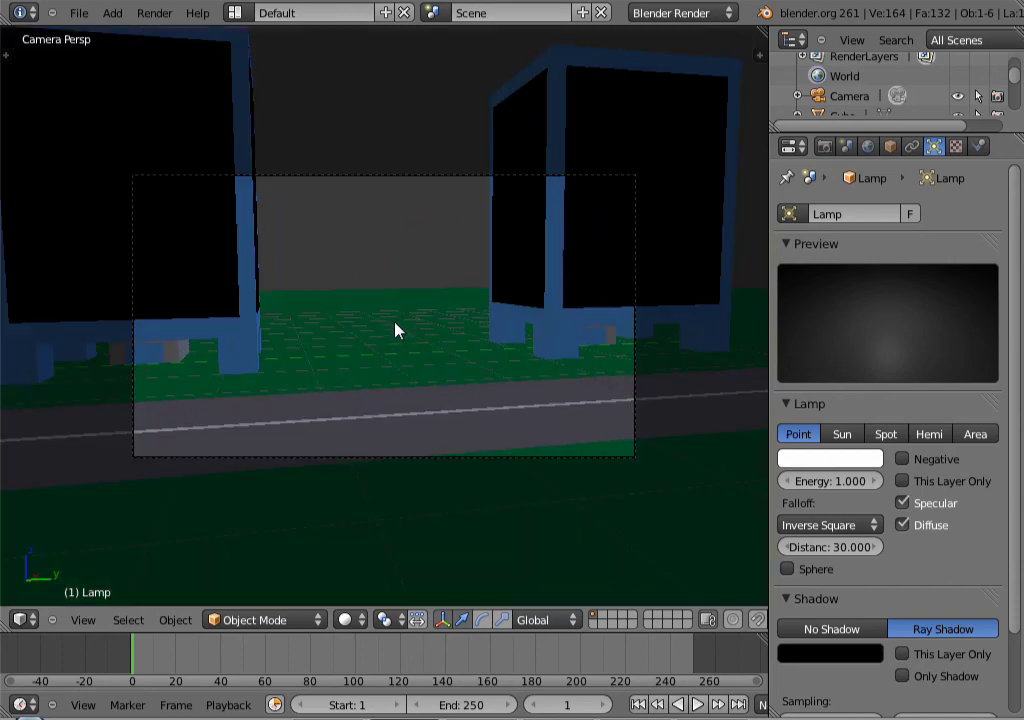
middle_click_drag(408, 311, 396, 311)
scroll(396, 311, "down", 4)
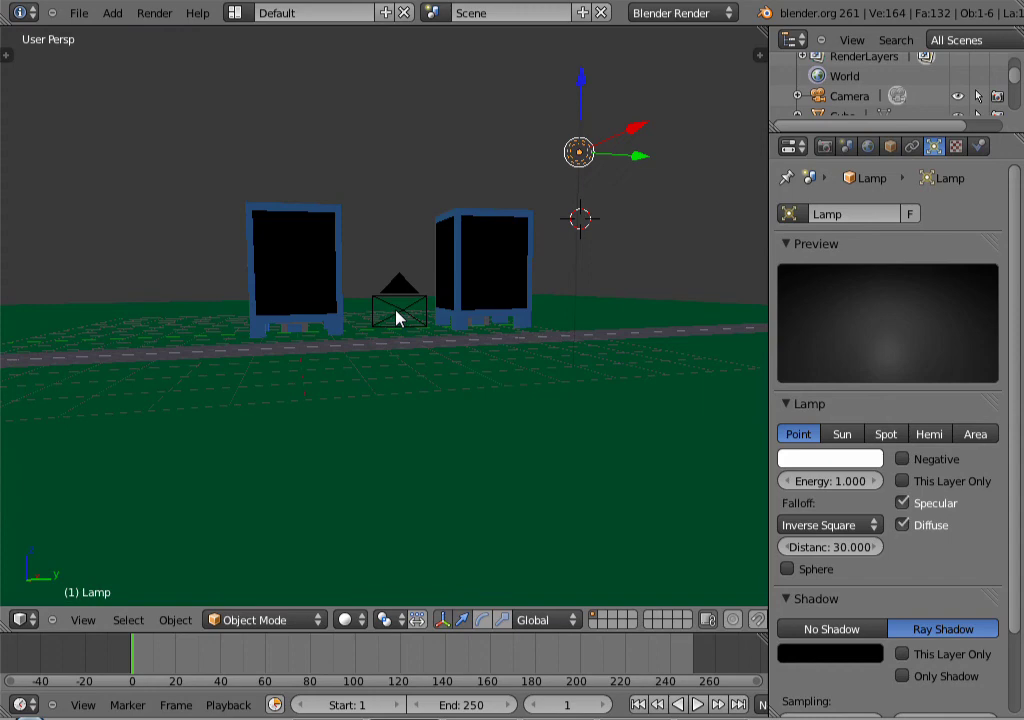
- Realign the camera to a slightly raised view that frames both boxes with the full width of the road in front of them
key("ctrl+alt+KP_0")
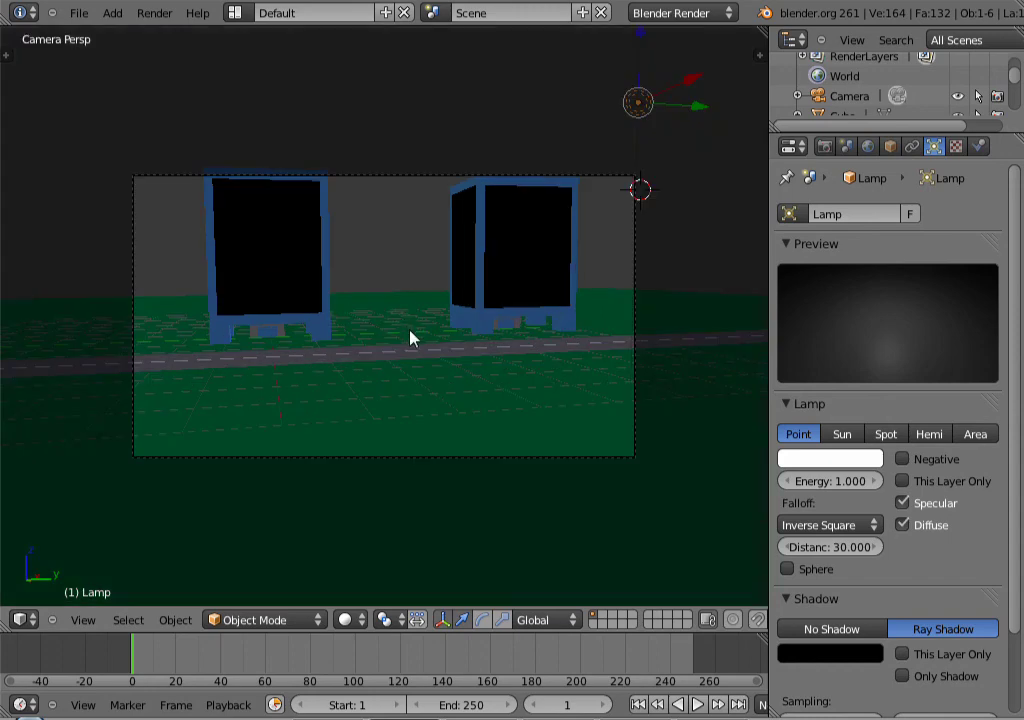
middle_click_drag(389, 320, 409, 407)
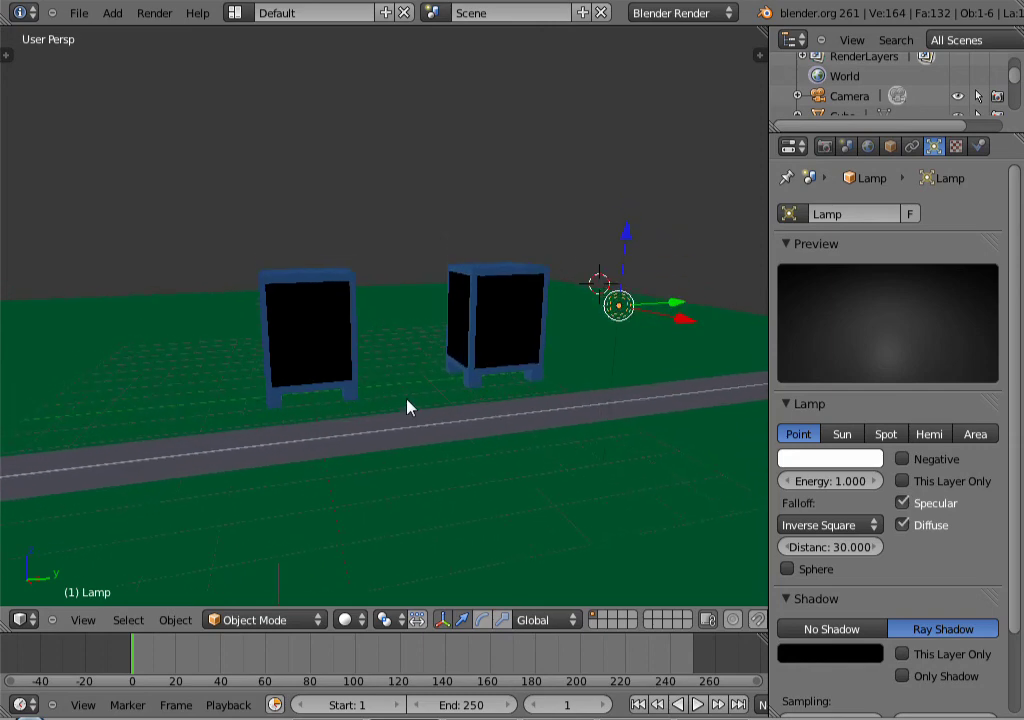
key("KP_0")
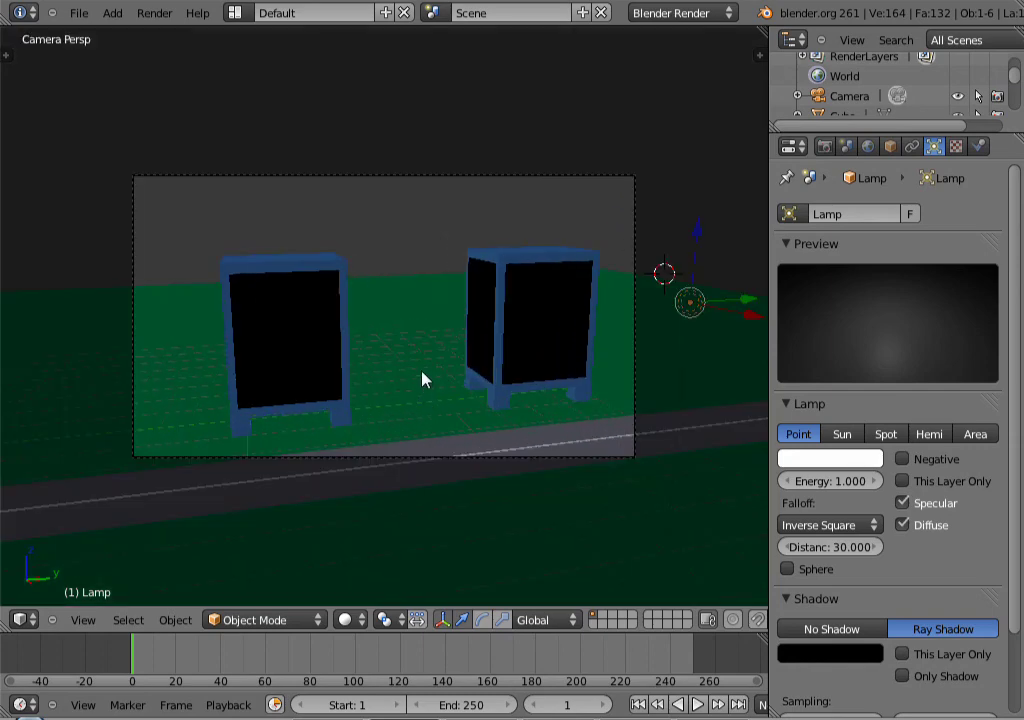
key("KP_0")
mouse_move(419, 358)
middle_mouse_down()
mouse_move(414, 367)
mouse_move(420, 343)
middle_mouse_up()
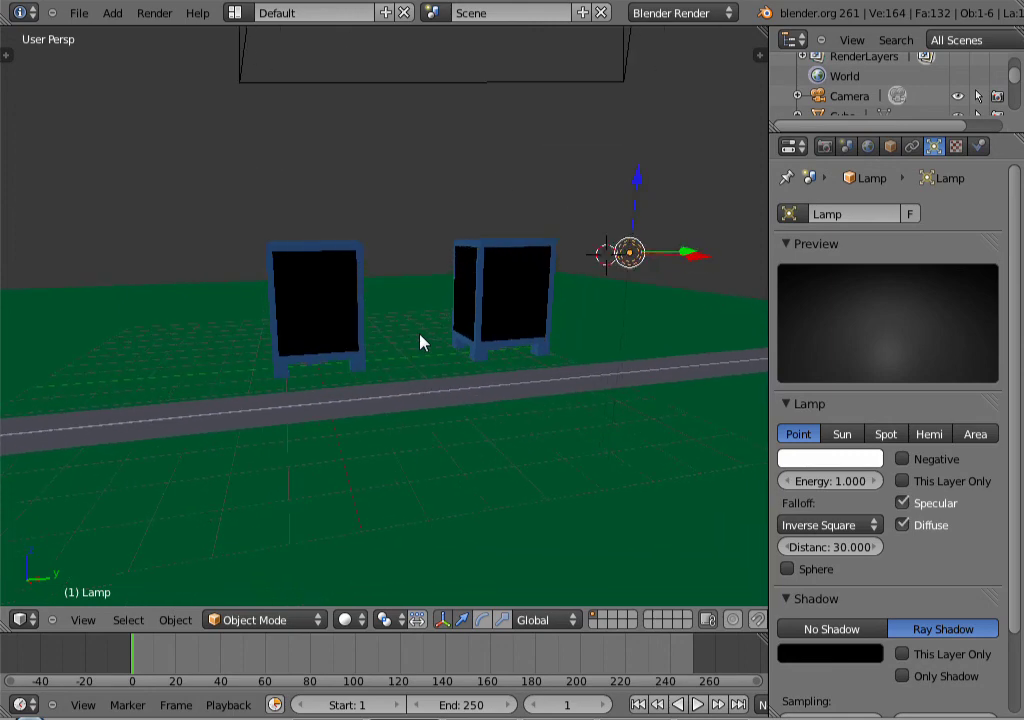
key("KP_0")
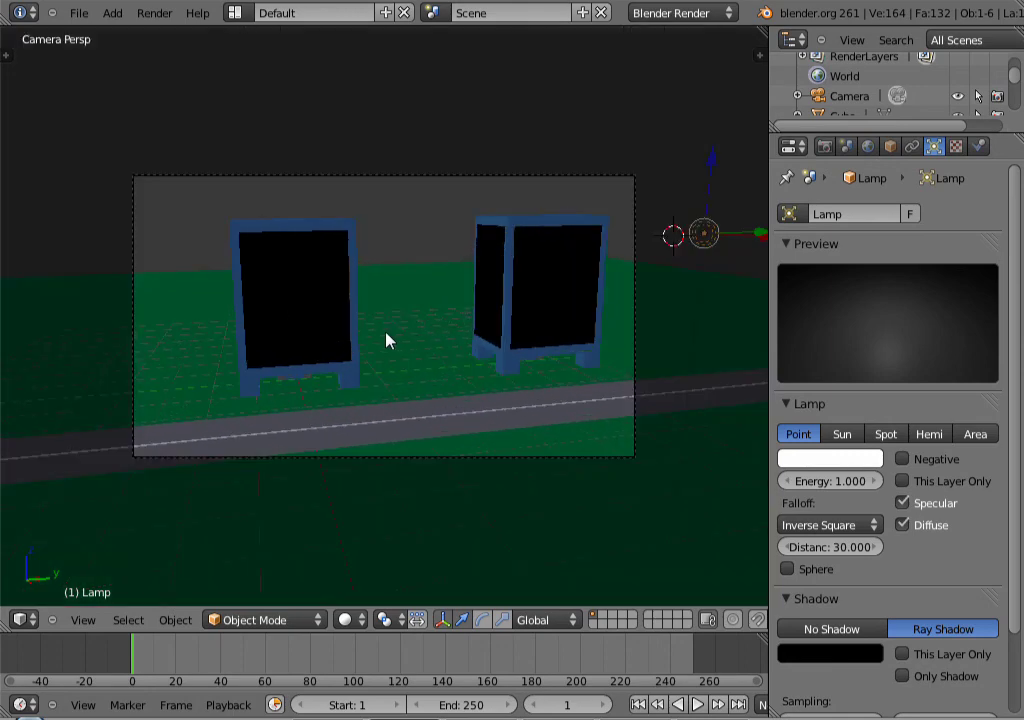
- Fine-tune the camera alignment so the two boxes sit more evenly within the frame above the road, and render the image
key("KP_0")
scroll(383, 340, "up", 2)
middle_click_drag(383, 340, 370, 341)
key("KP_0")
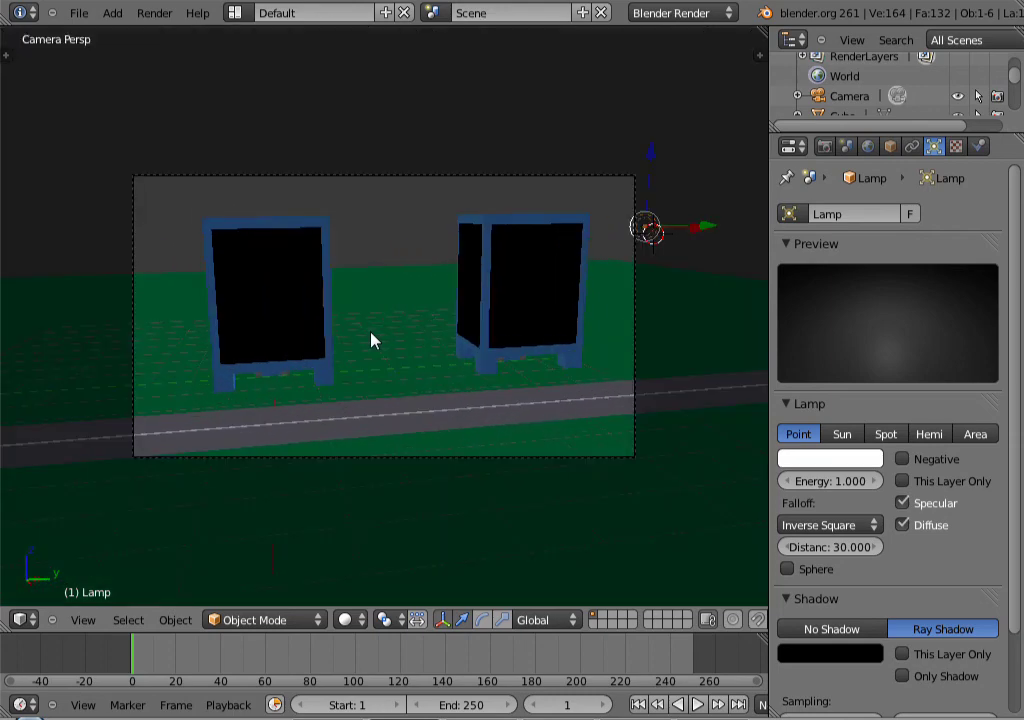
key("F12")
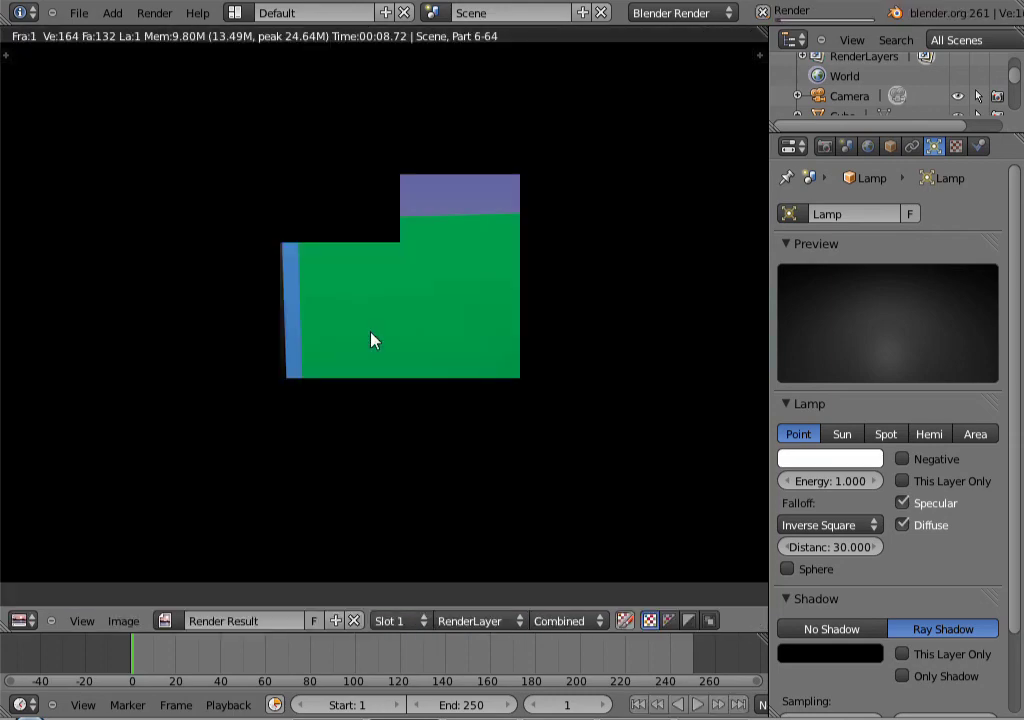